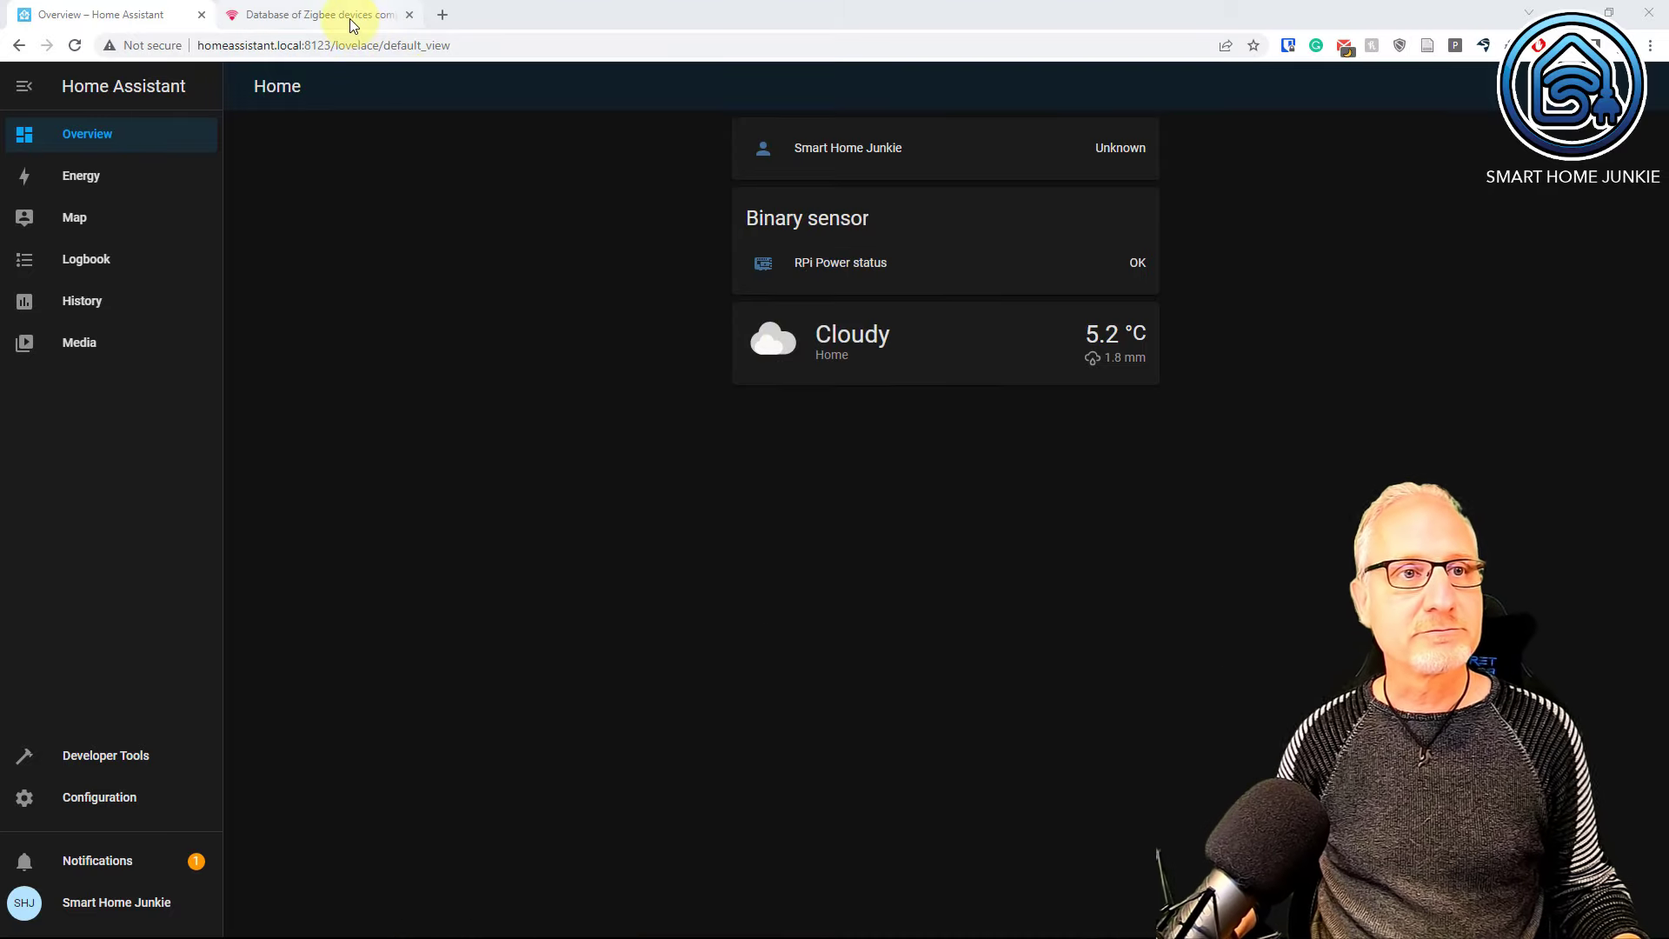
View the Zigbee devices database page, then return to the Home Assistant overview.
{"action": "left_click", "coordinate": [349, 19]}
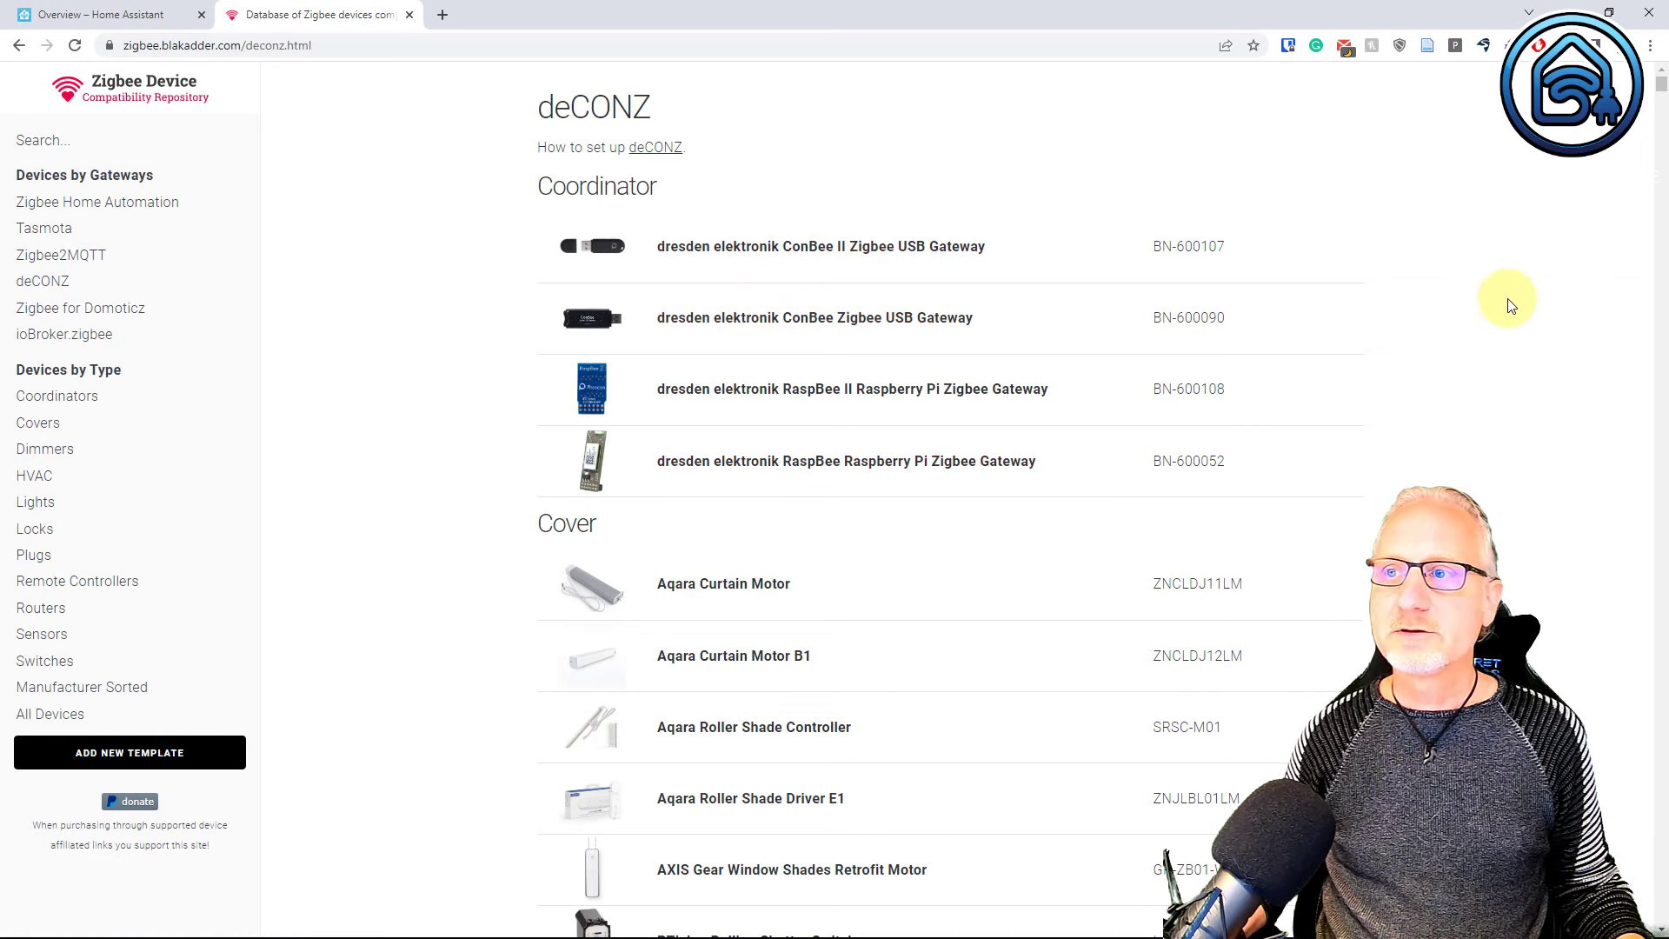
{"action": "mouse_move", "coordinate": [1661, 90]}
{"action": "left_mouse_down"}
{"action": "mouse_move", "coordinate": [1662, 152]}
{"action": "mouse_move", "coordinate": [1661, 84]}
{"action": "left_mouse_up"}
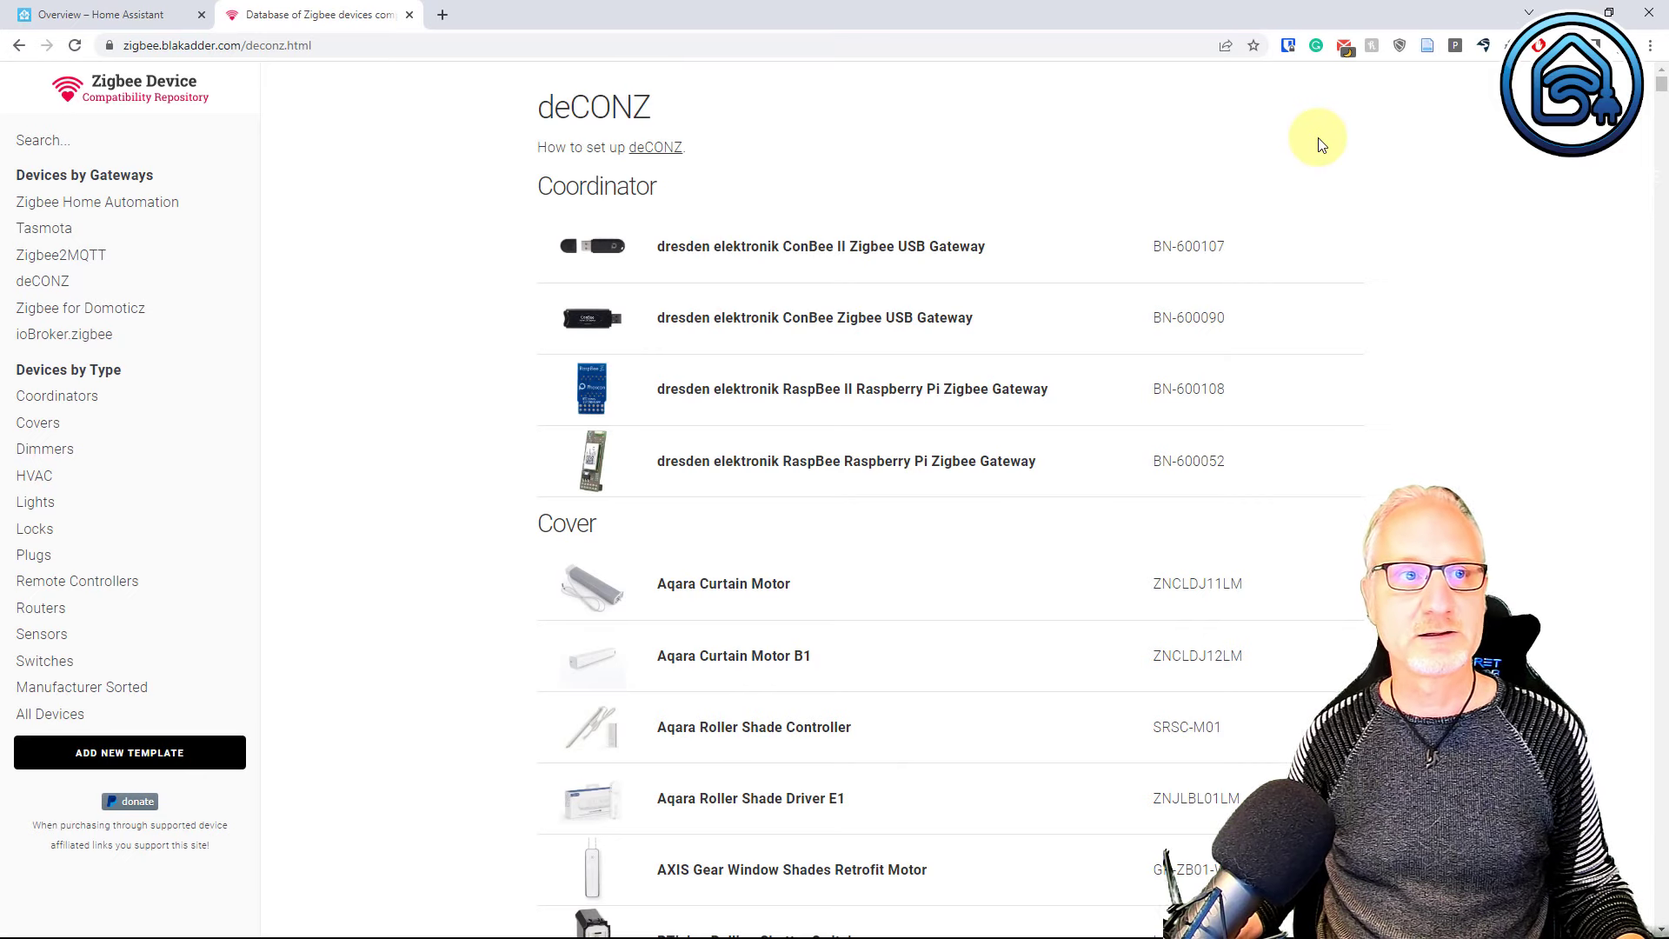
{"action": "left_click", "coordinate": [124, 17]}
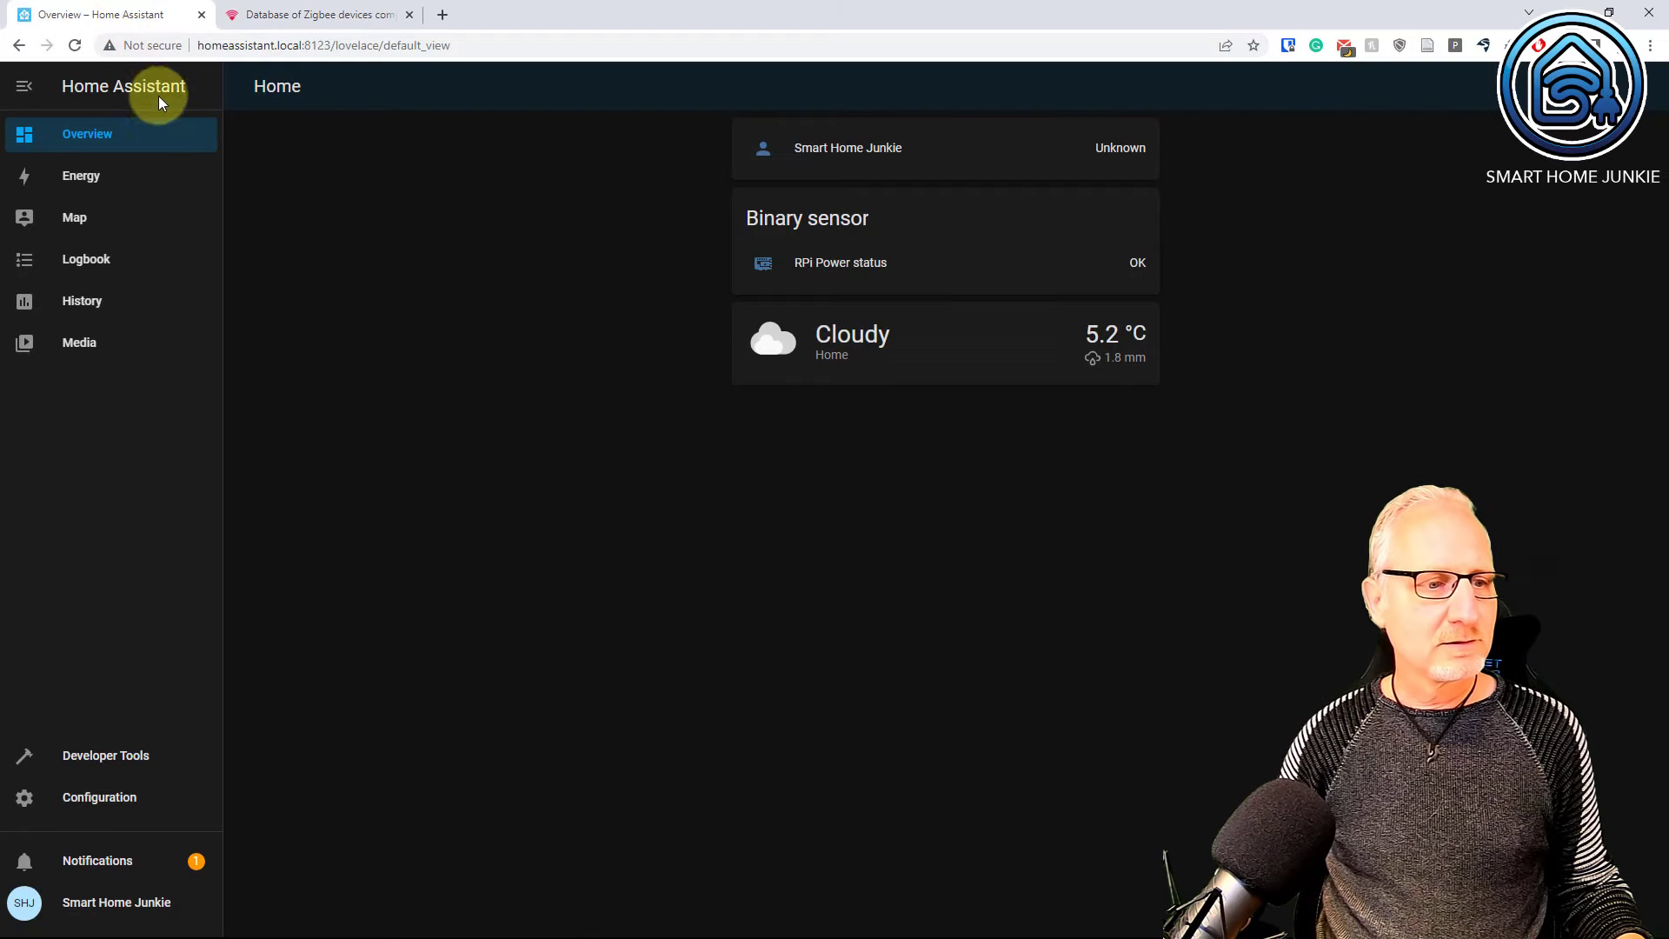
Search the Add-on Store for 'deco' and open the deCONZ add-on page.
{"action": "left_click", "coordinate": [95, 798]}
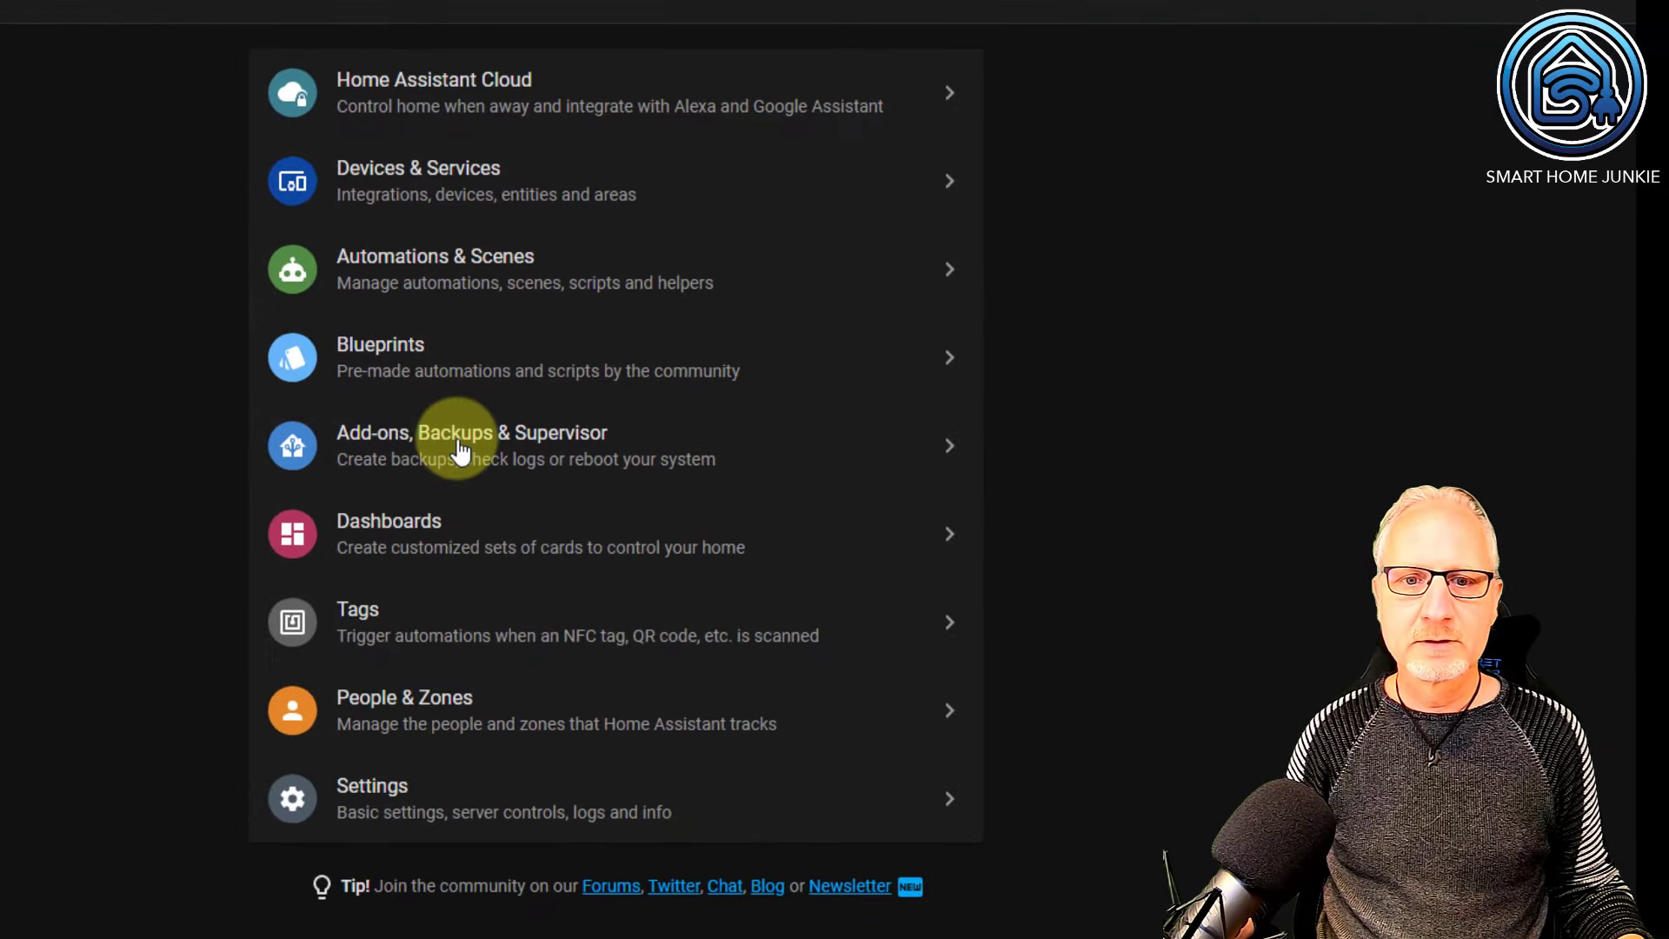
{"action": "left_click", "coordinate": [839, 408]}
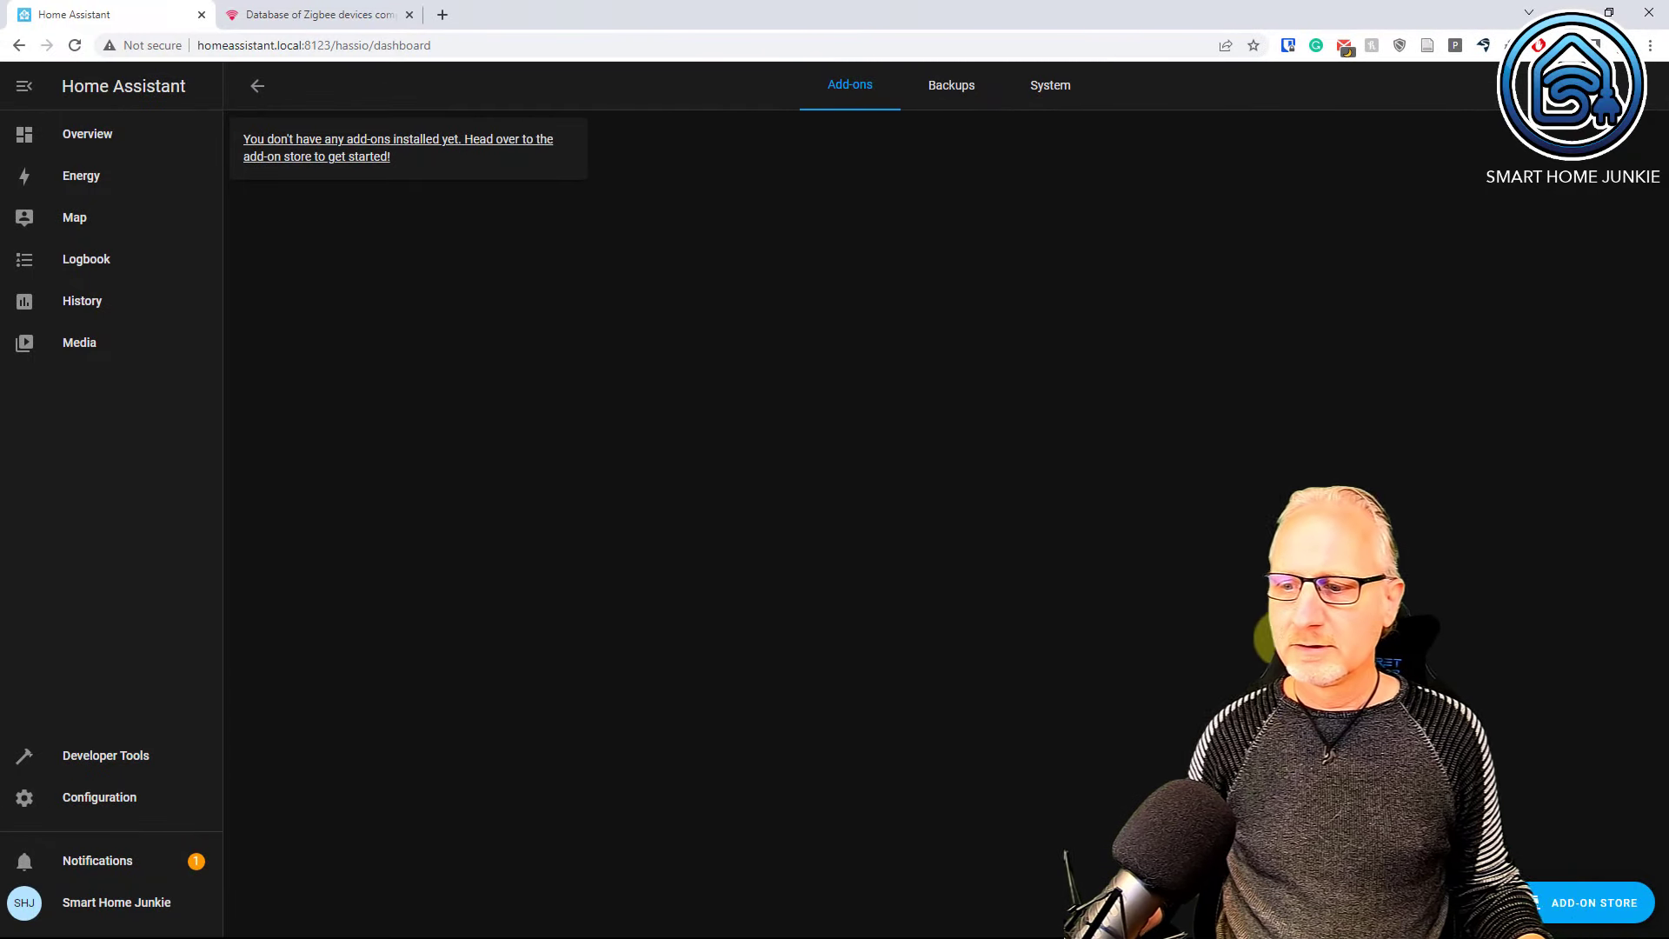
{"action": "left_click", "coordinate": [1587, 902]}
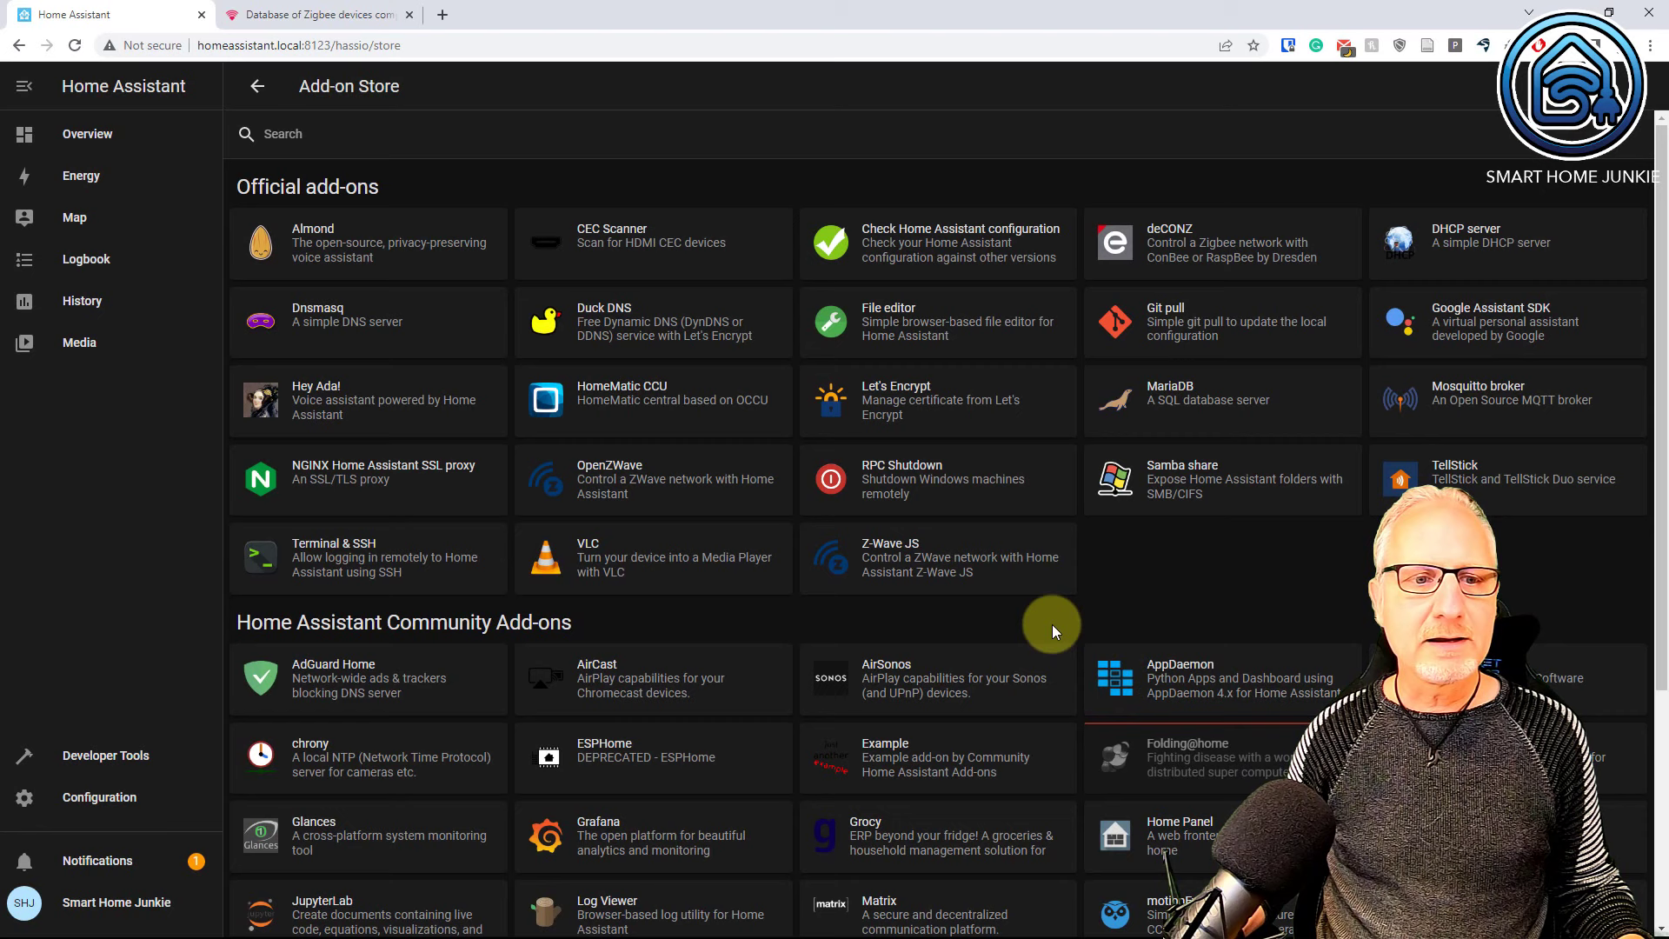
{"action": "left_click", "coordinate": [376, 142]}
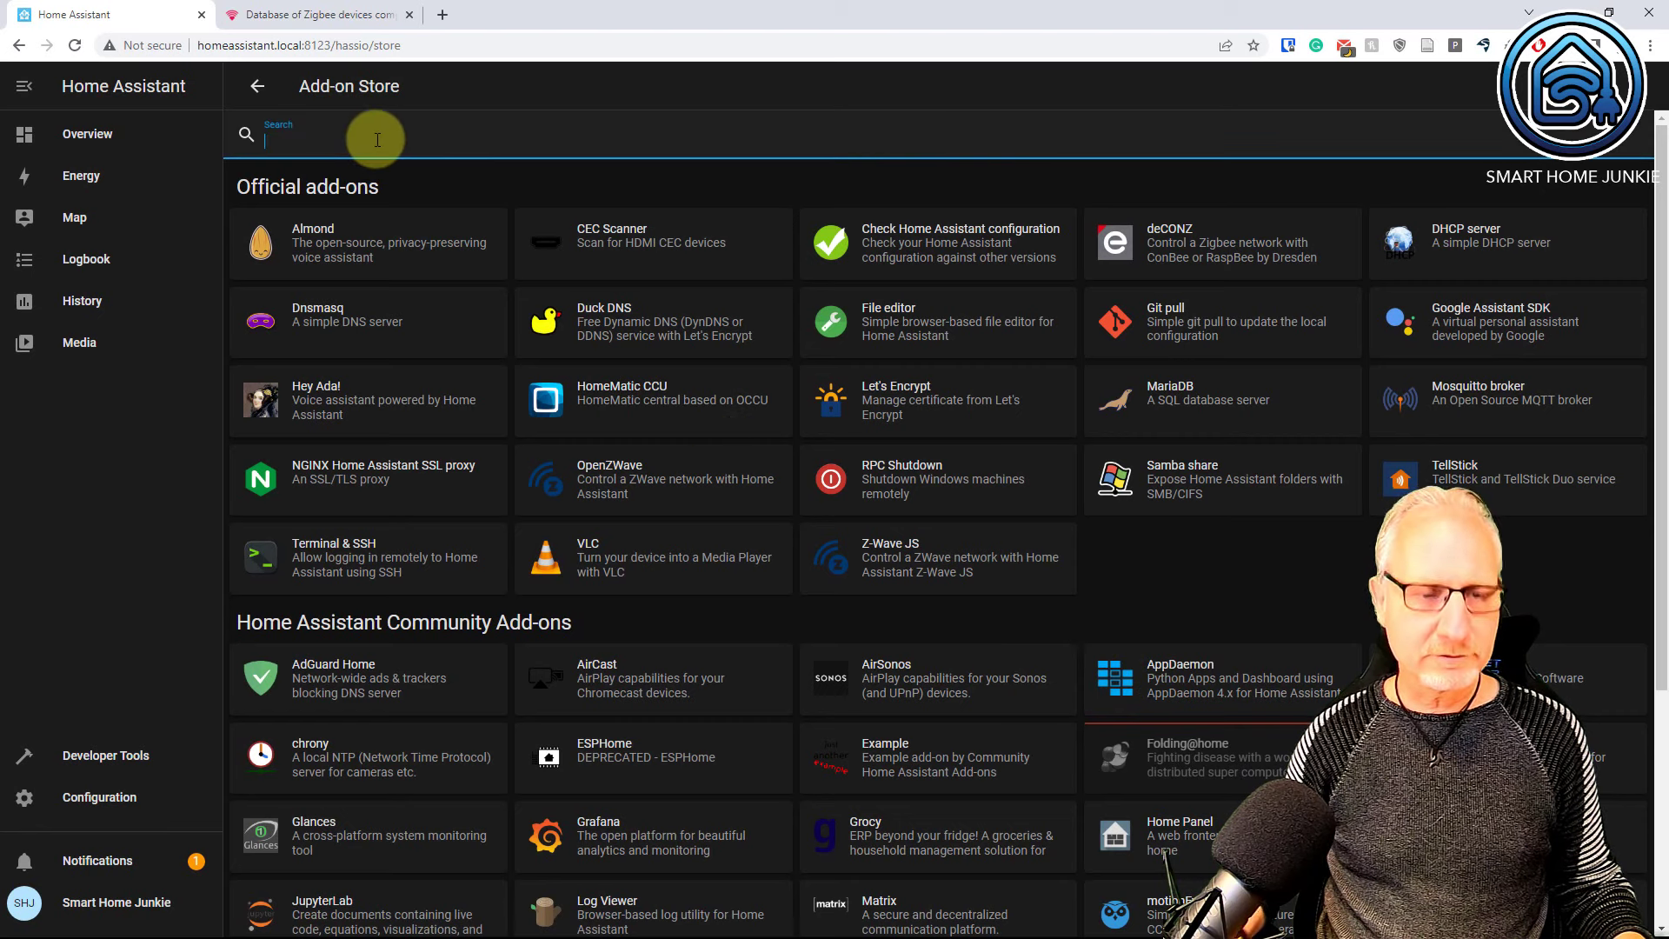
{"action": "type", "text": "deconz"}
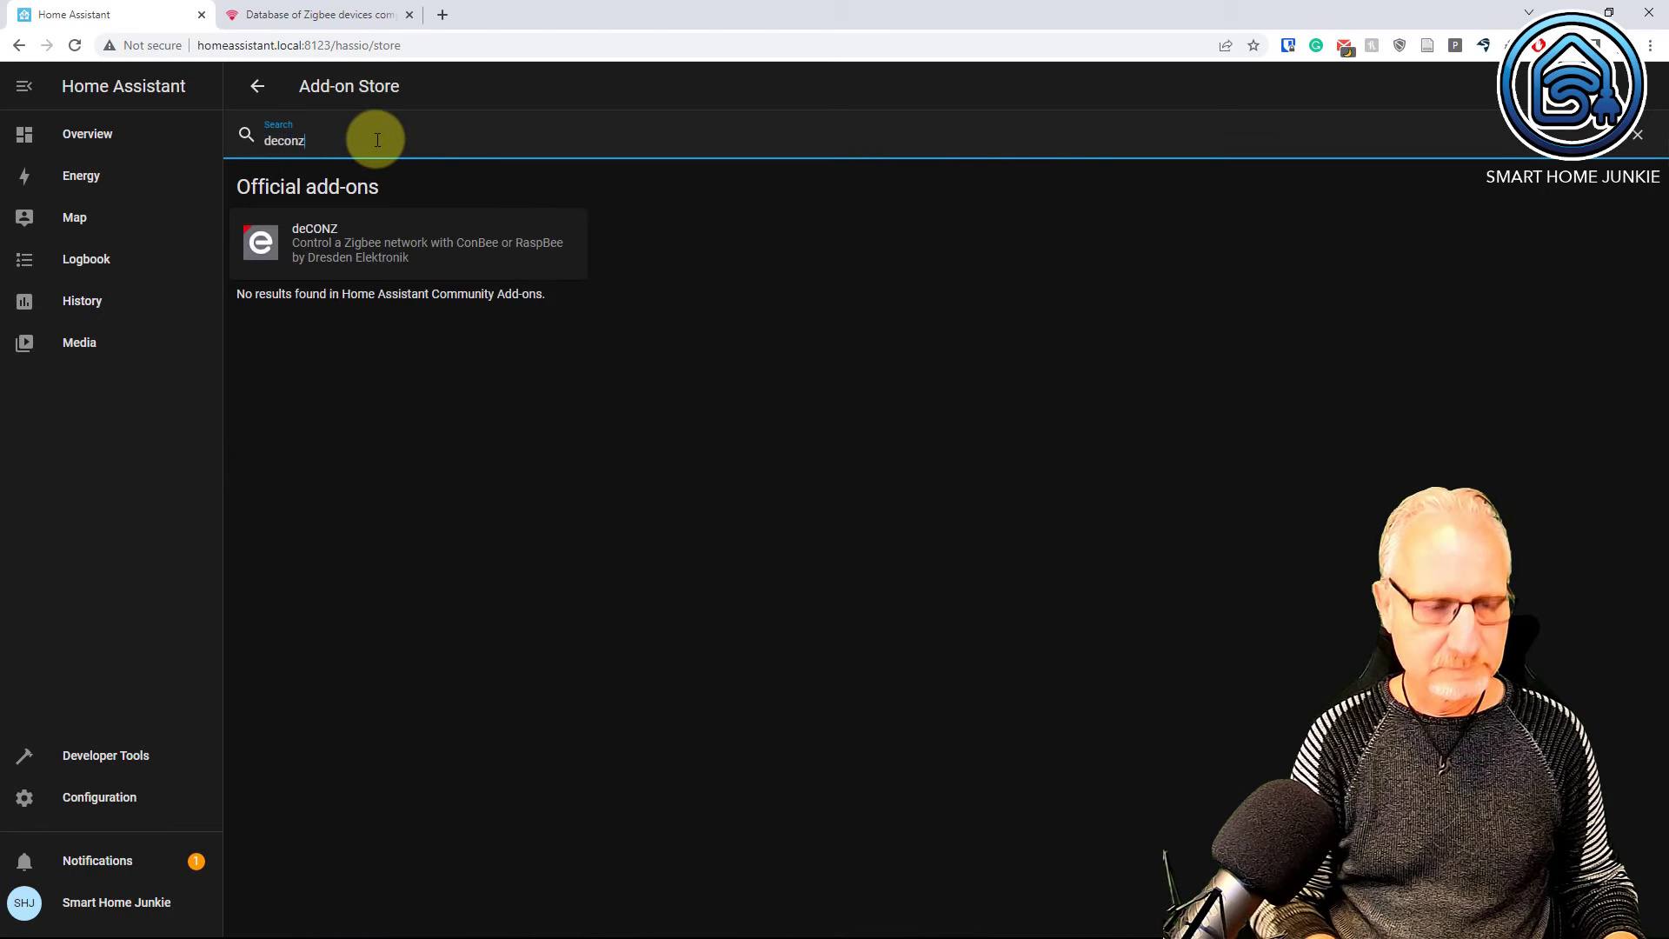
{"action": "left_click", "coordinate": [404, 252]}
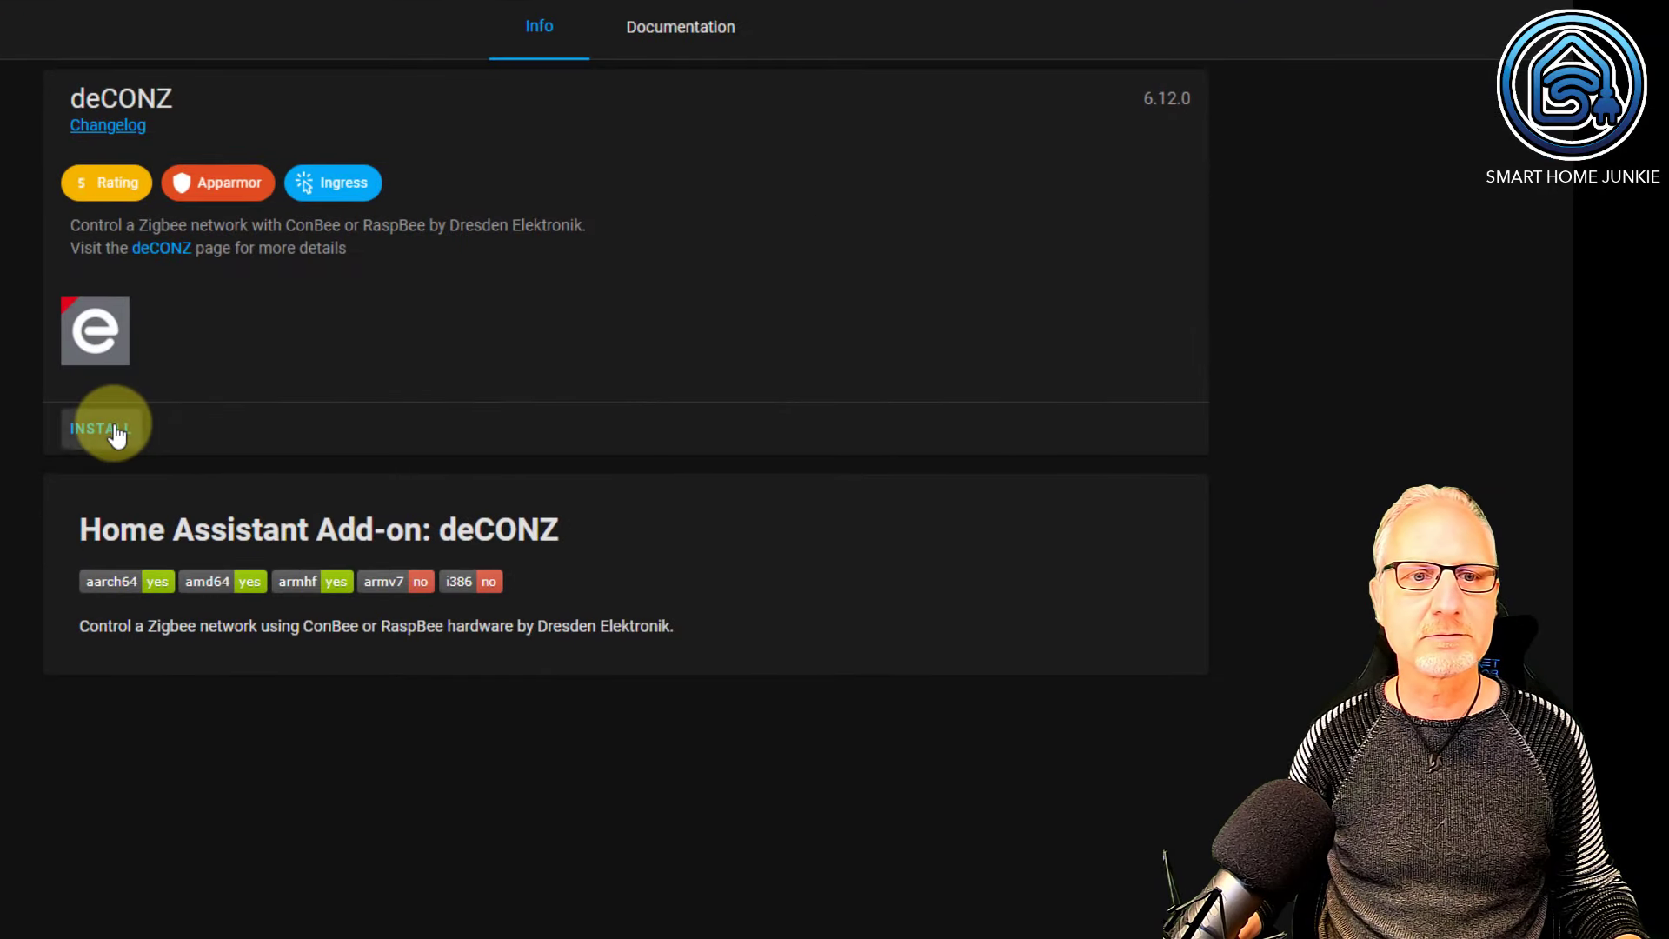
Install the deCONZ add-on and save ConBee II as its device.
{"action": "left_click", "coordinate": [261, 415]}
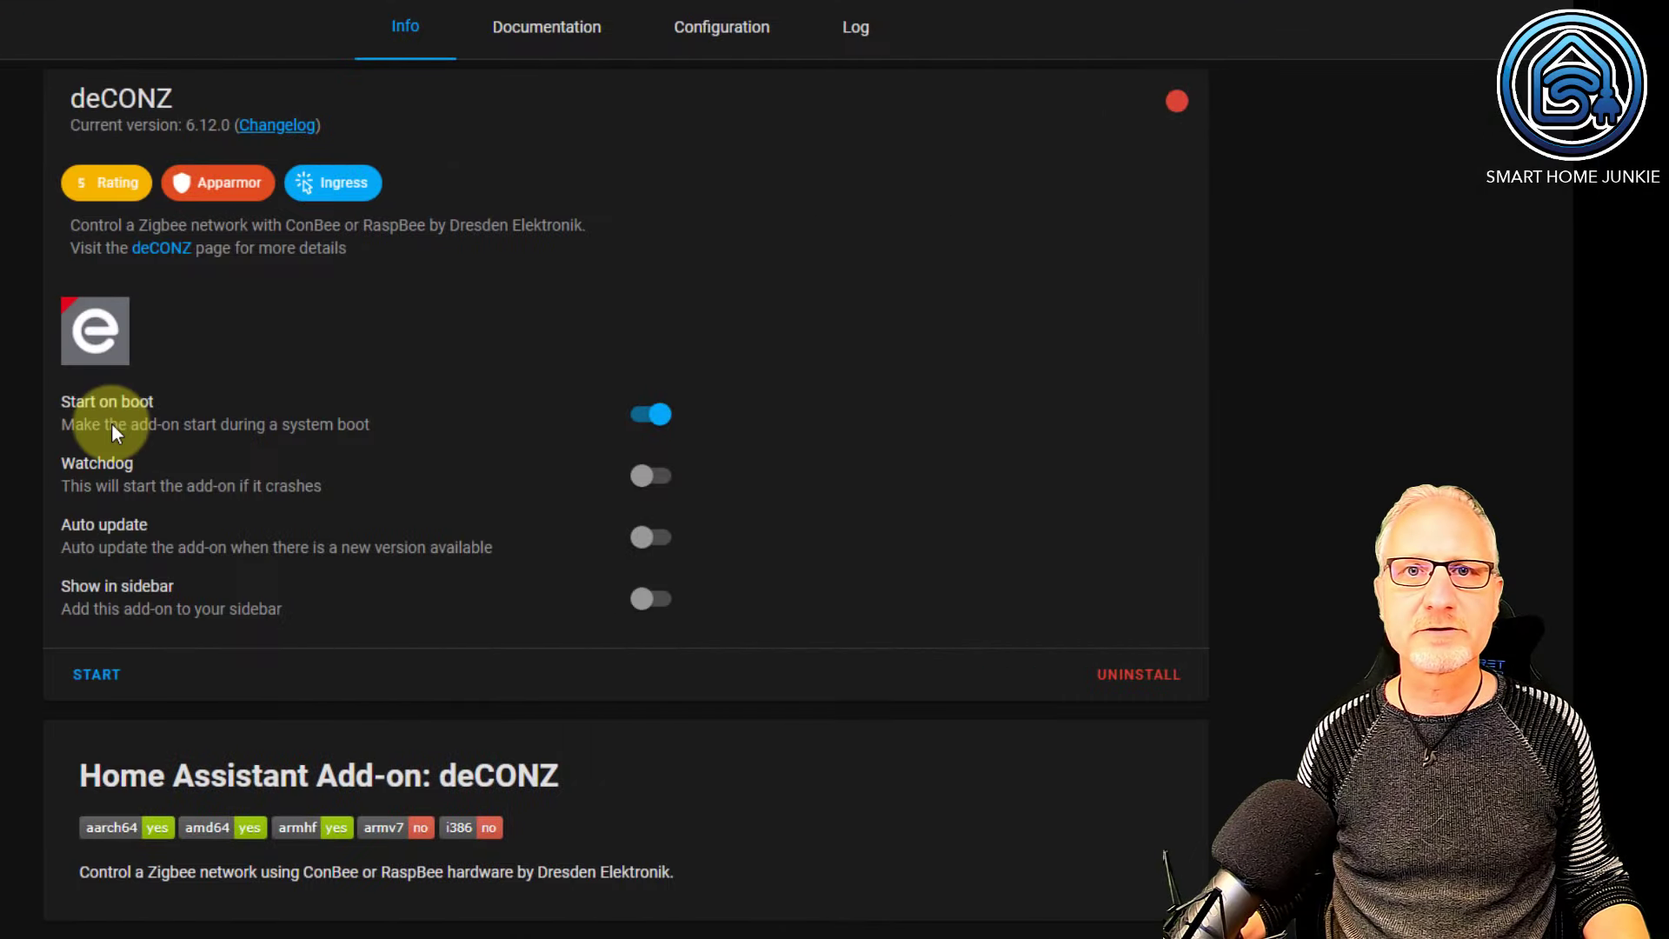
{"action": "left_click", "coordinate": [719, 28]}
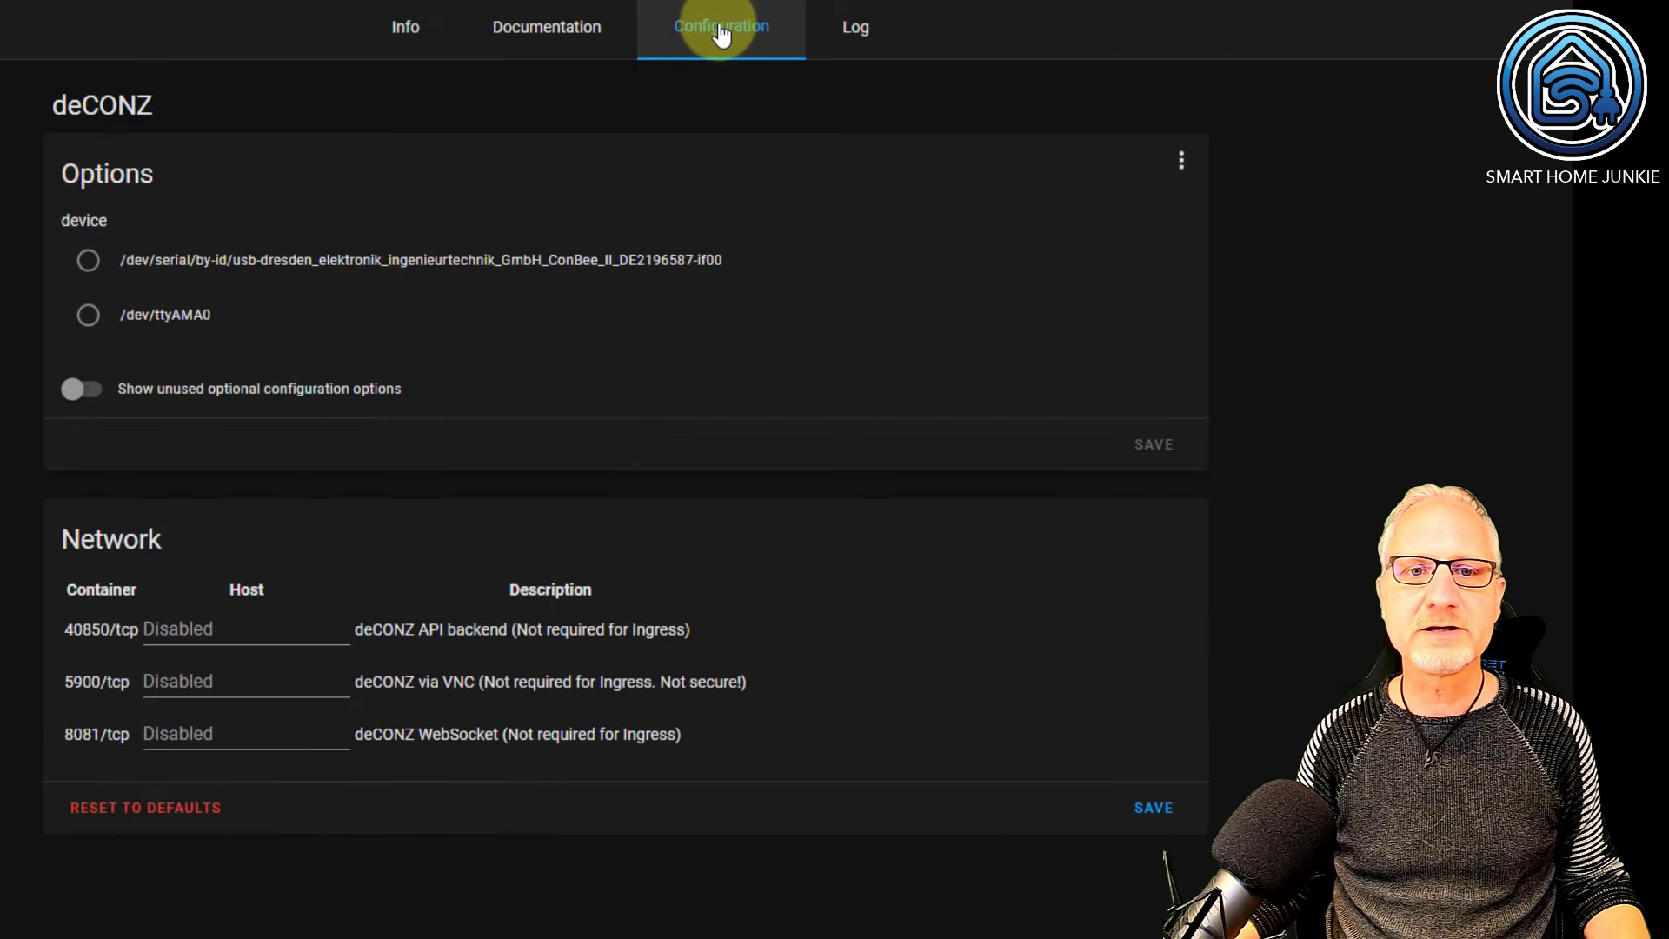
{"action": "left_click", "coordinate": [89, 261]}
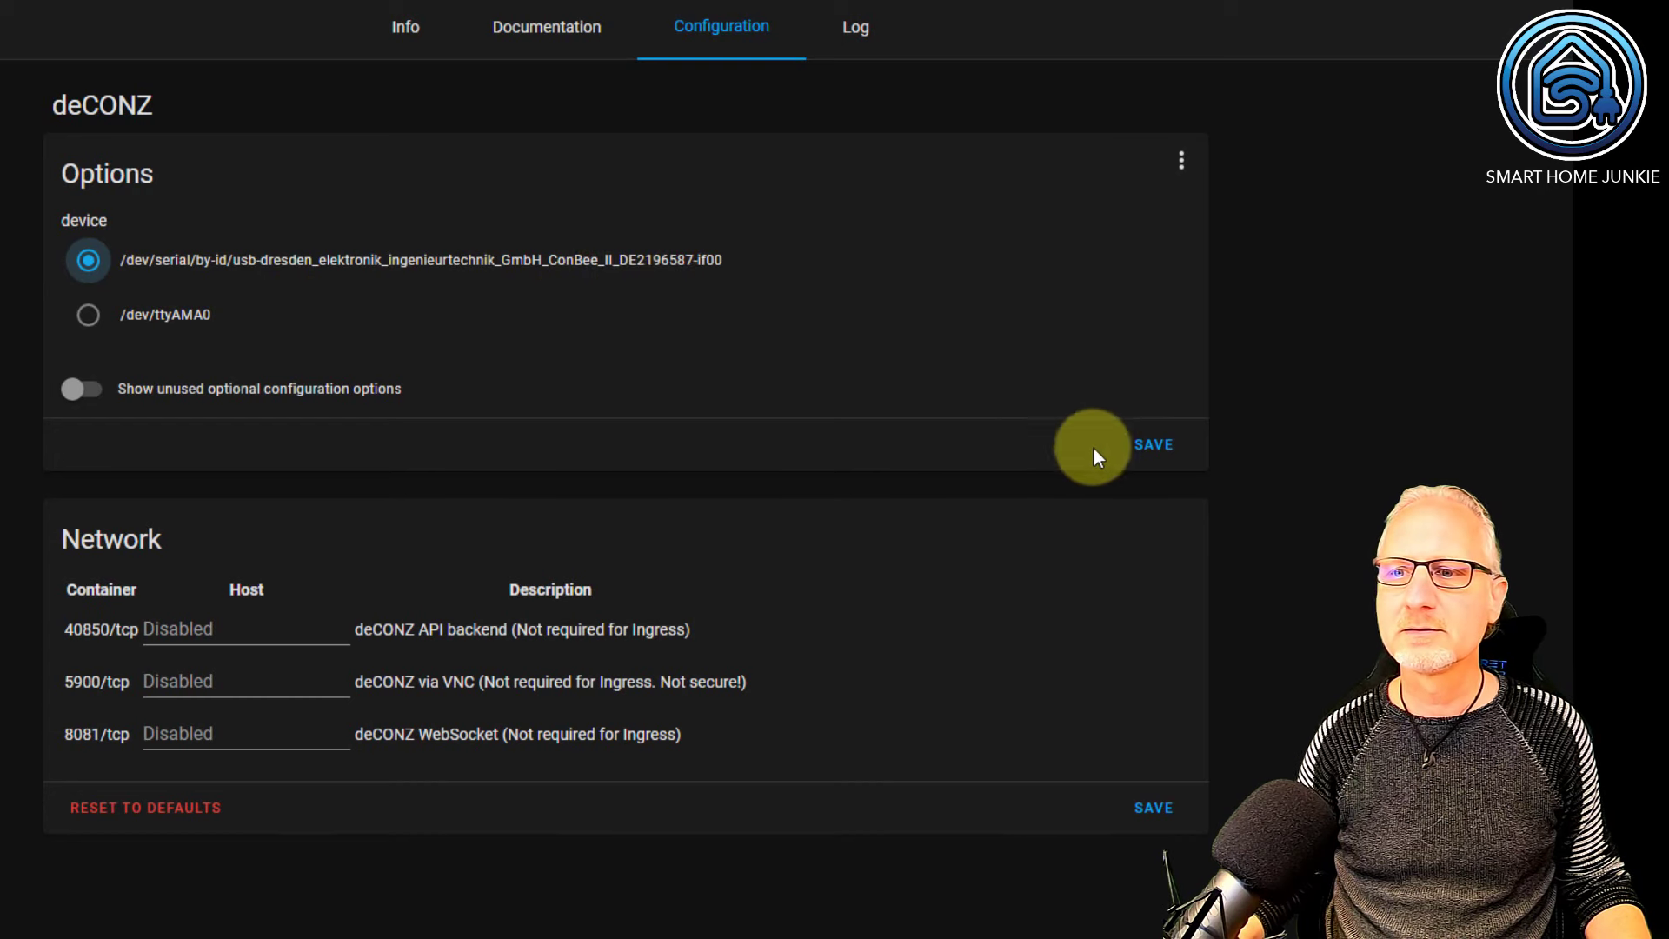
{"action": "left_click", "coordinate": [1141, 445]}
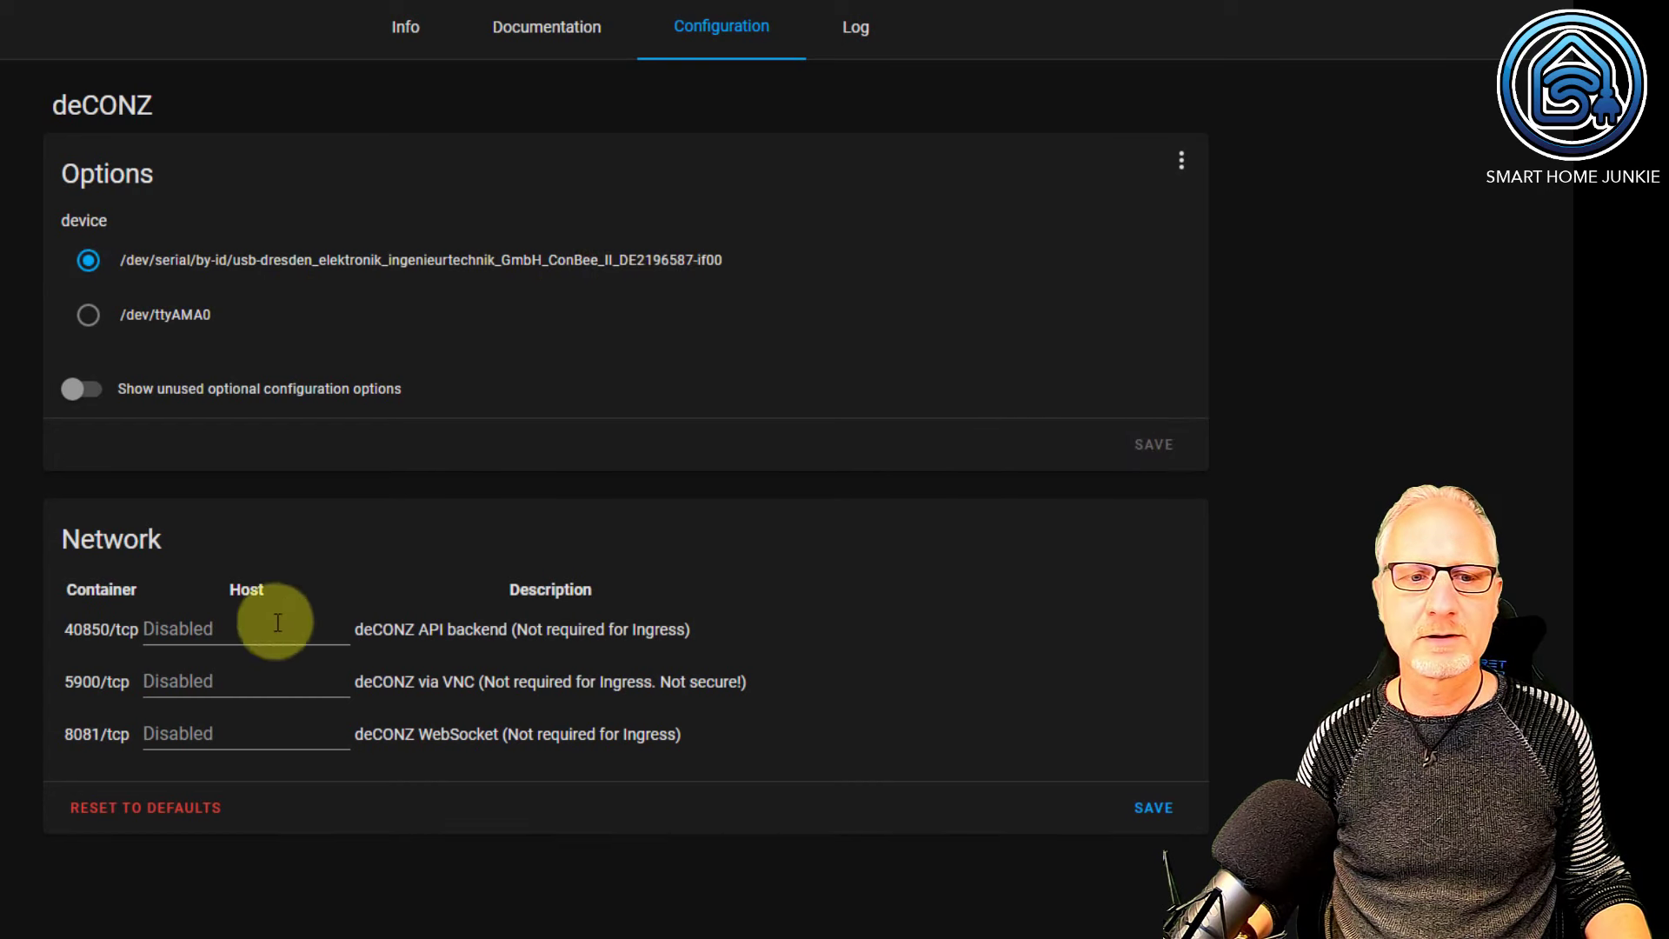
Set the add-on host ports to 40850, 5900 and 8081 and save.
{"action": "type", "text": "40850"}
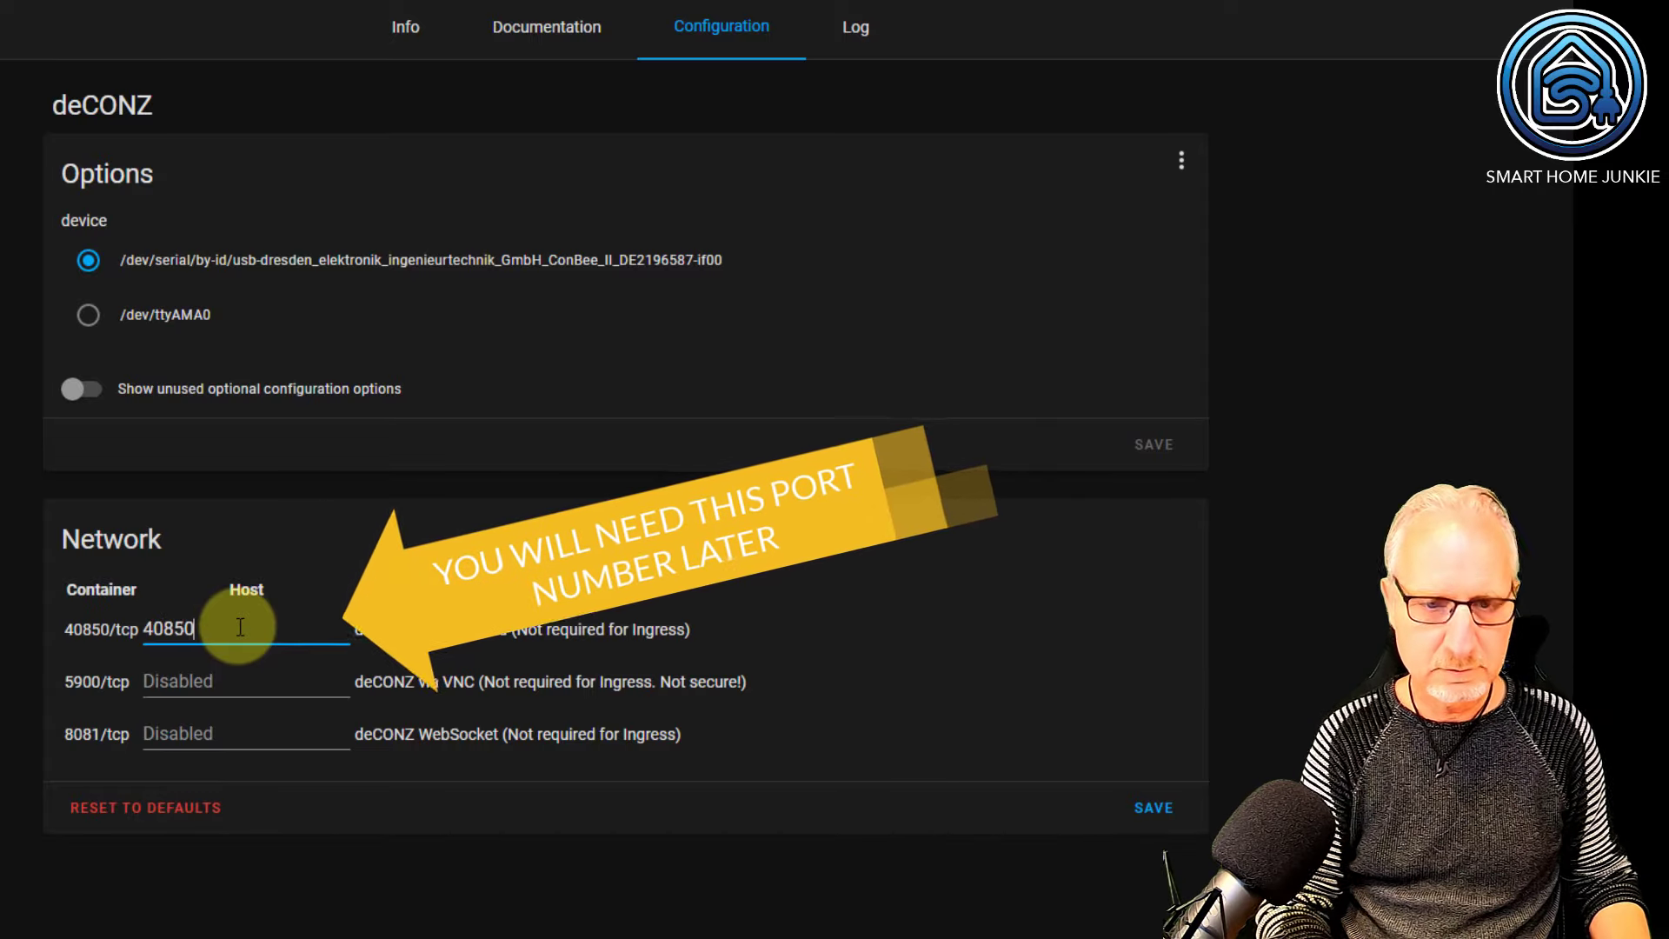
{"action": "key", "text": "Tab"}
{"action": "type", "text": "5900"}
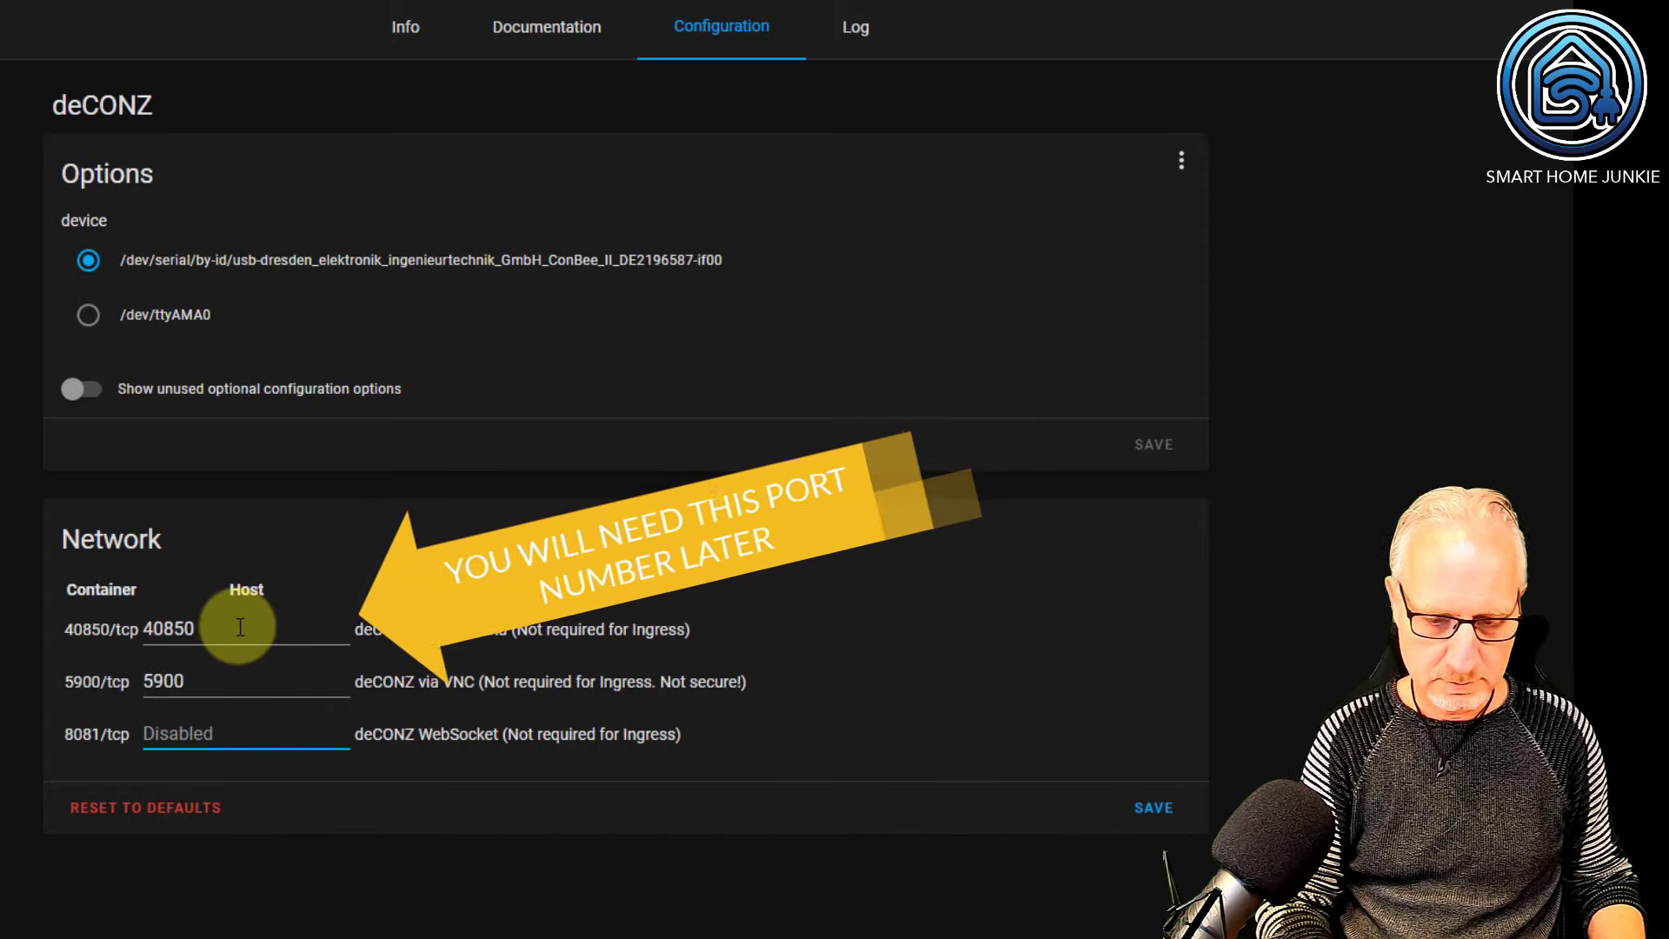
{"action": "key", "text": "Tab"}
{"action": "type", "text": "8081"}
{"action": "left_click", "coordinate": [1154, 810]}
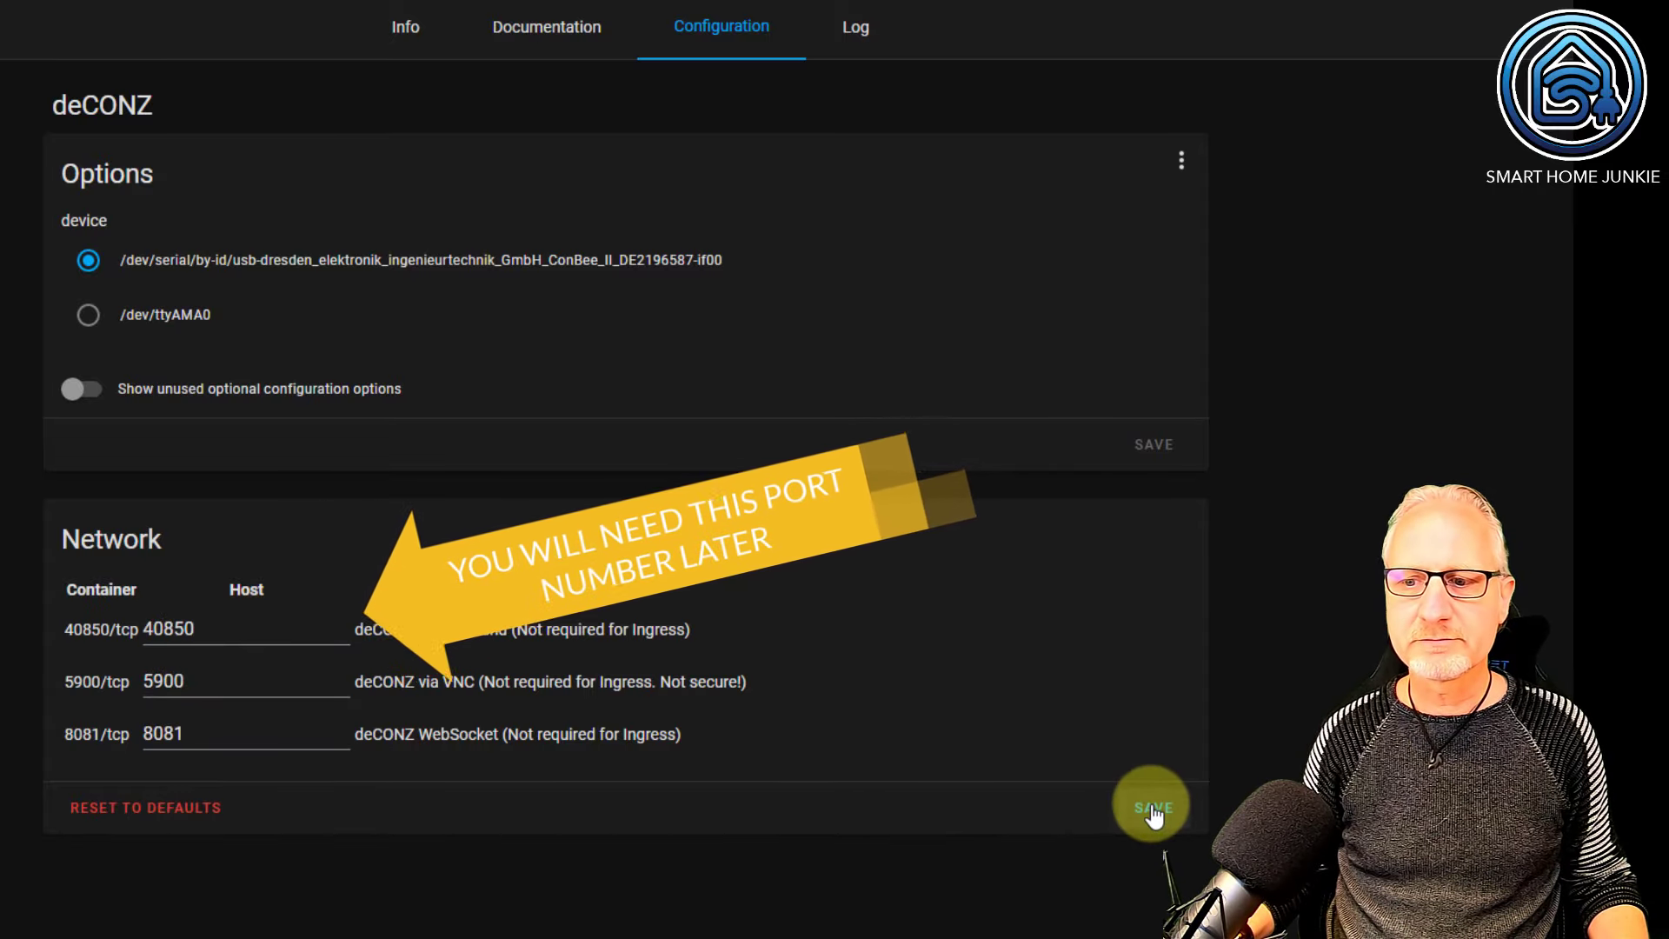
Enable watchdog, auto update and sidebar entry, then start the deCONZ add-on.
{"action": "left_click", "coordinate": [383, 31]}
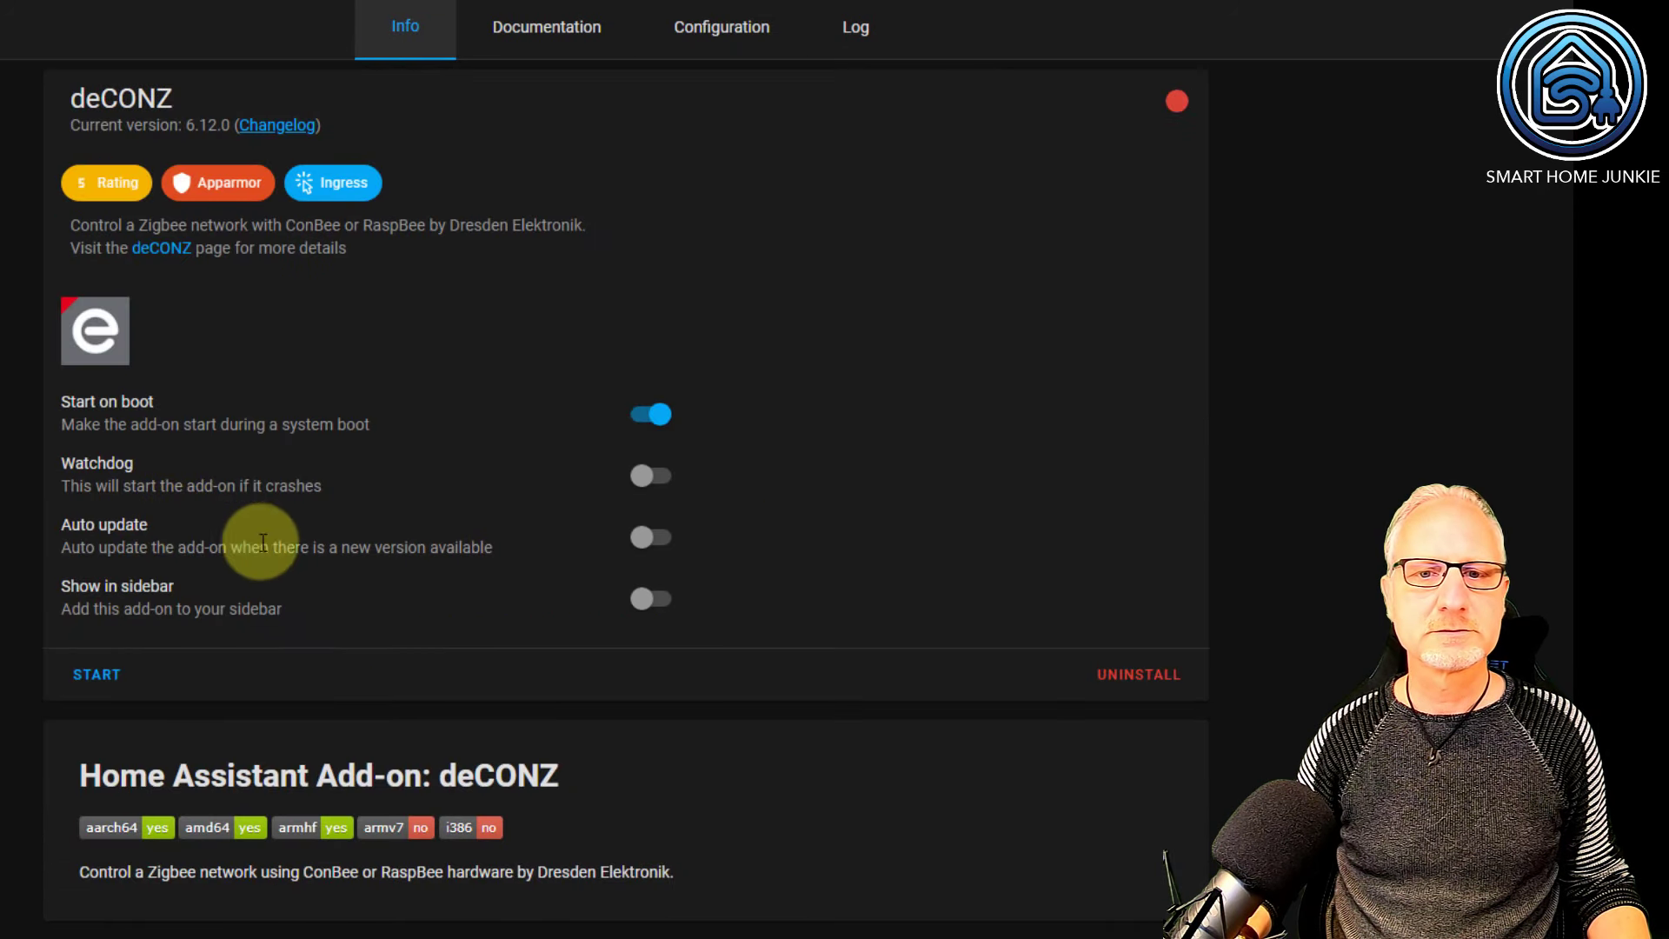
{"action": "left_click", "coordinate": [650, 476]}
{"action": "left_click", "coordinate": [650, 539]}
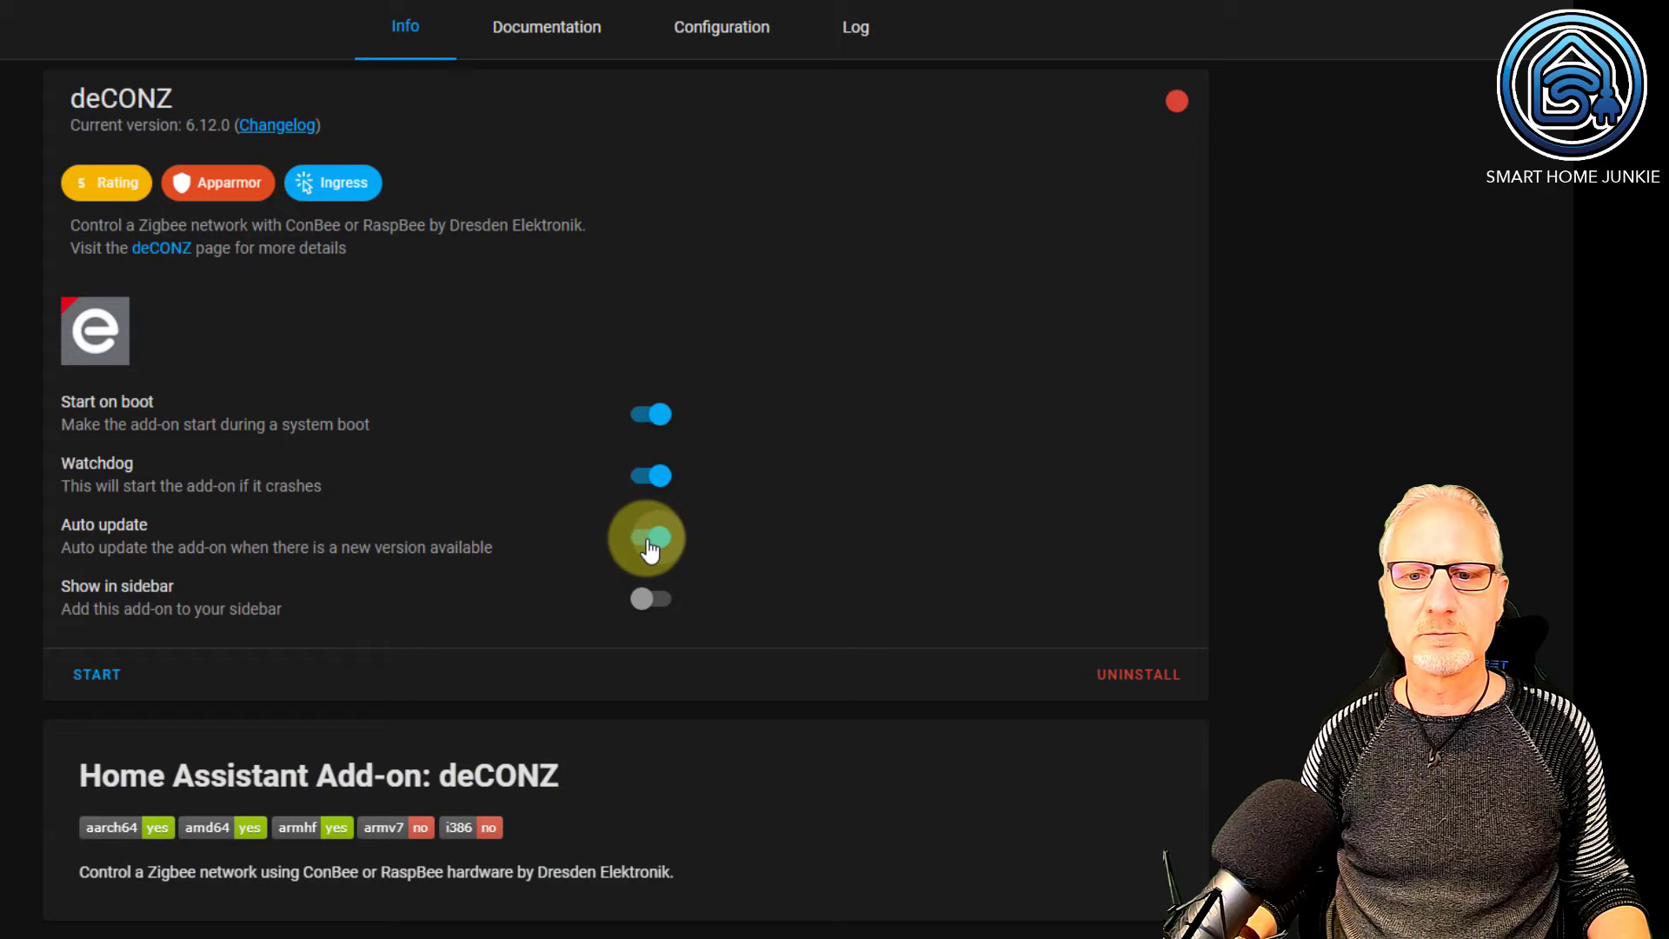
{"action": "left_click", "coordinate": [647, 606]}
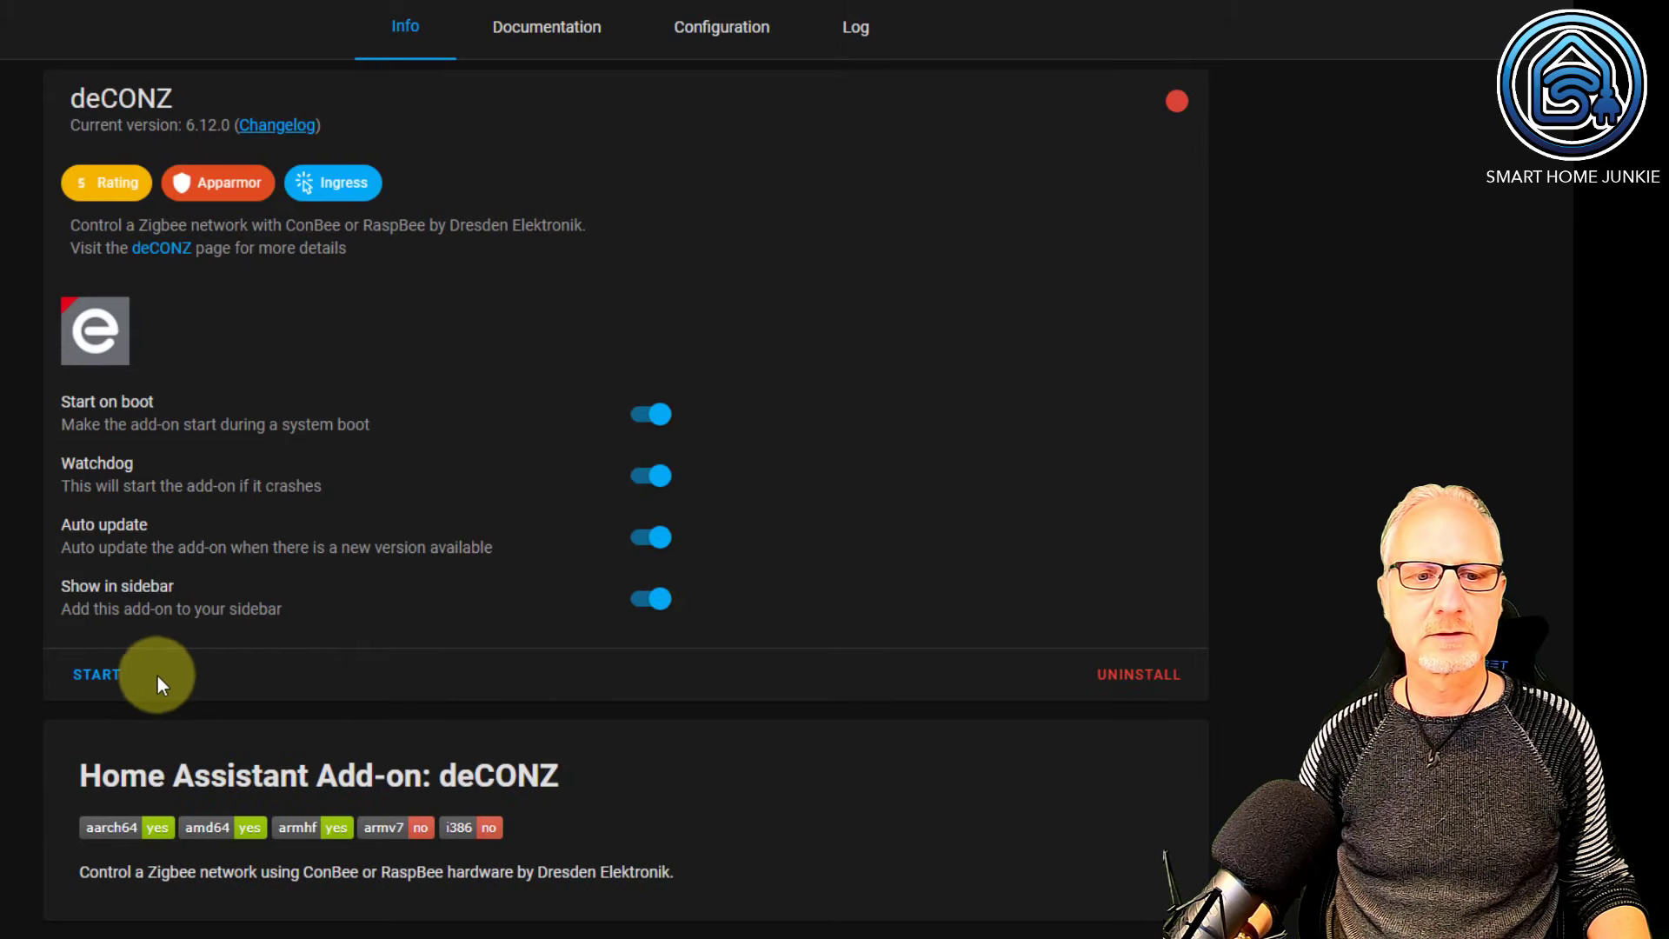
{"action": "left_click", "coordinate": [91, 676]}
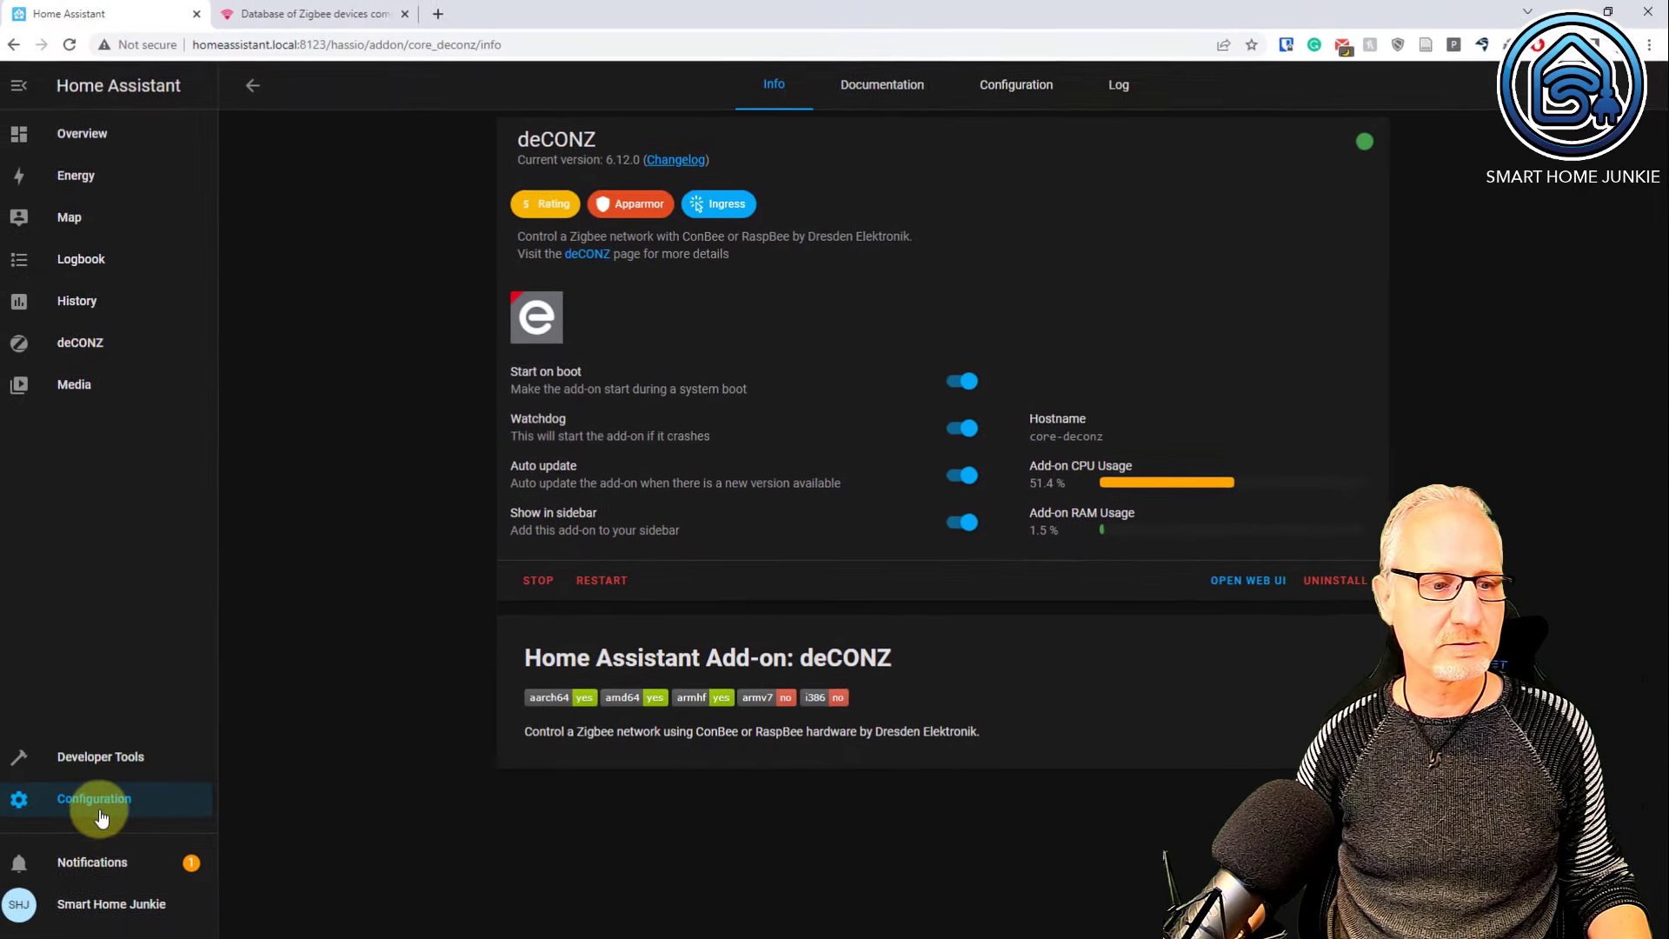
Start a deCONZ integration, view discovered gateway 172.30.33.4, then close the dialog.
{"action": "left_click", "coordinate": [101, 816]}
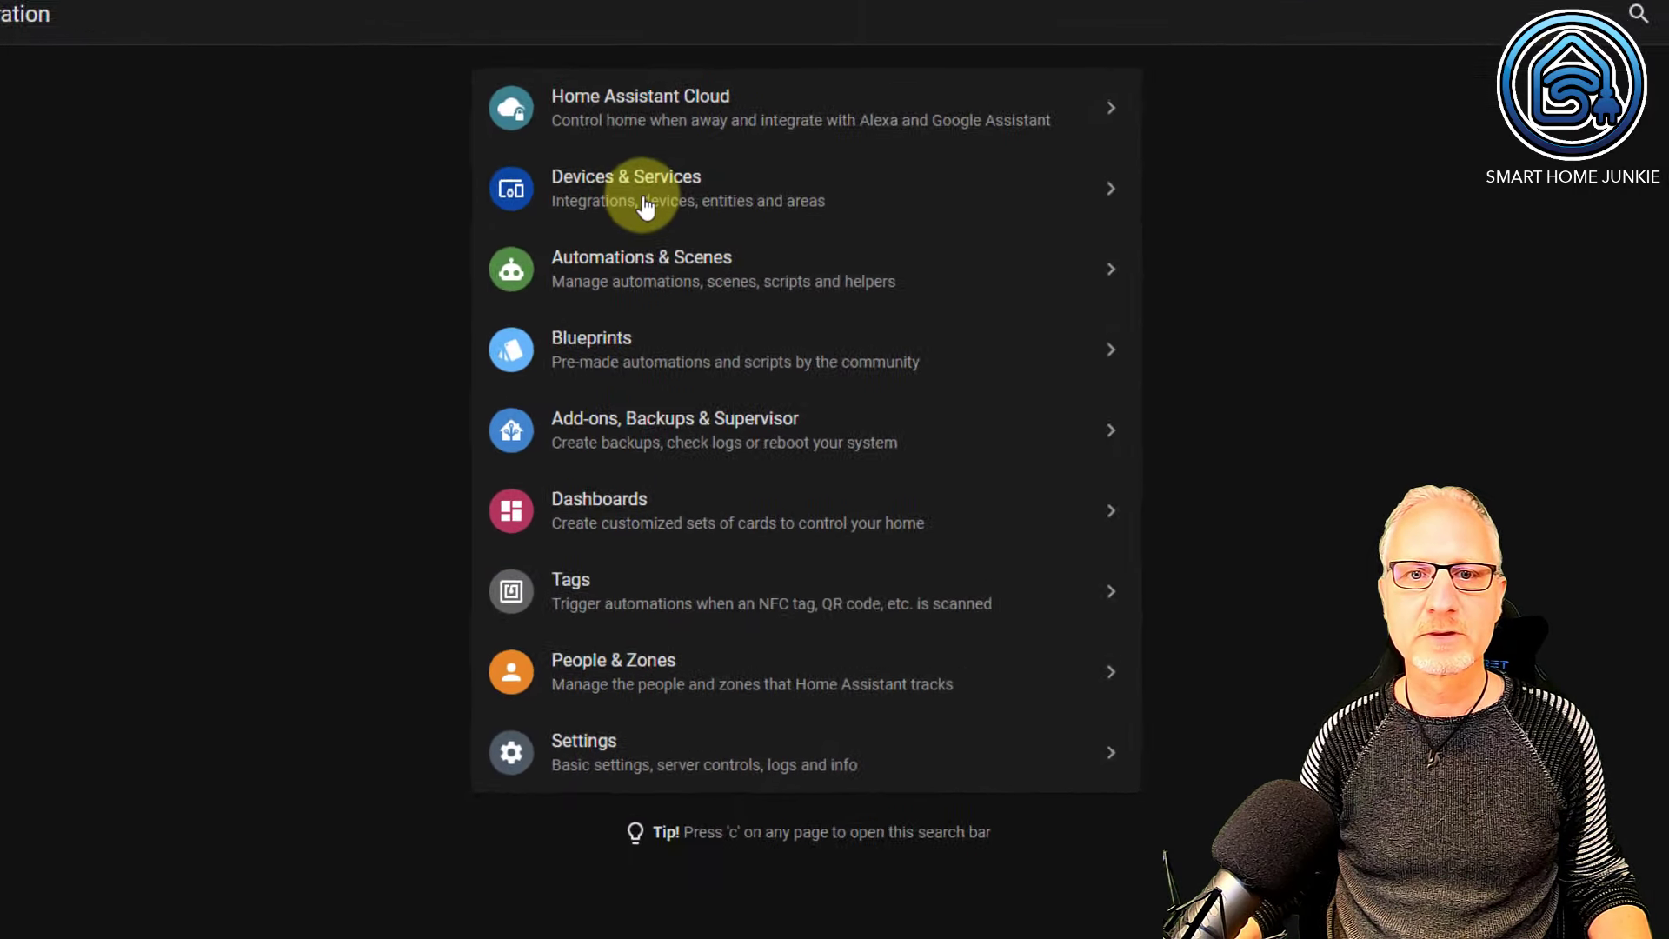
{"action": "left_click", "coordinate": [809, 226]}
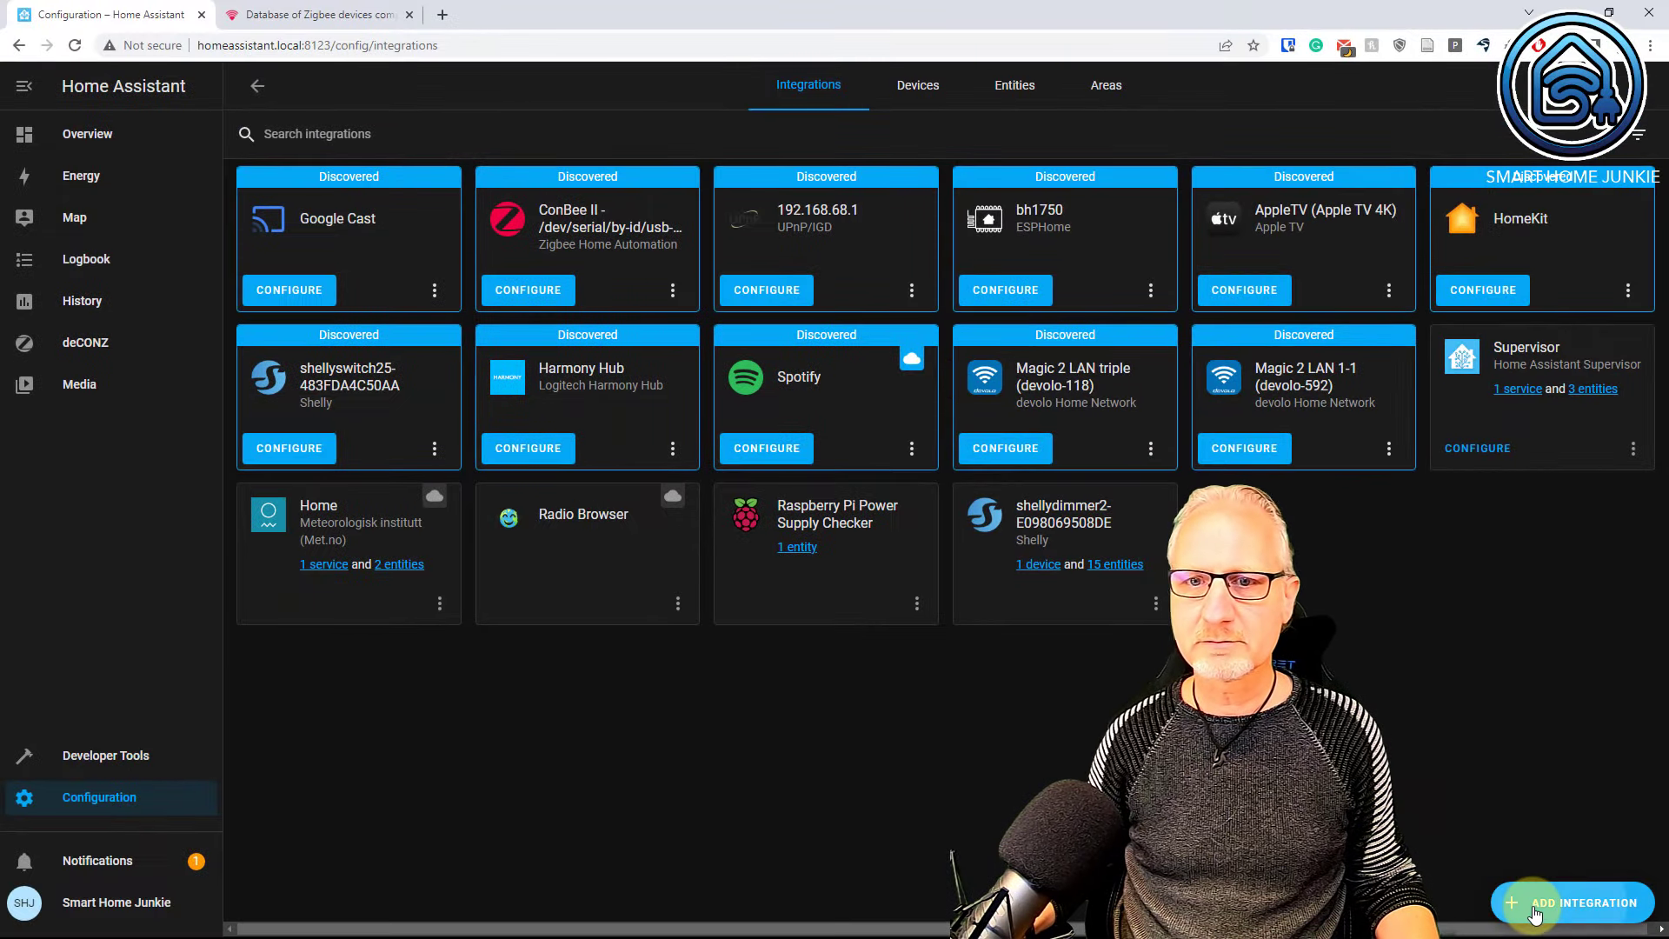
{"action": "left_click", "coordinate": [1565, 902]}
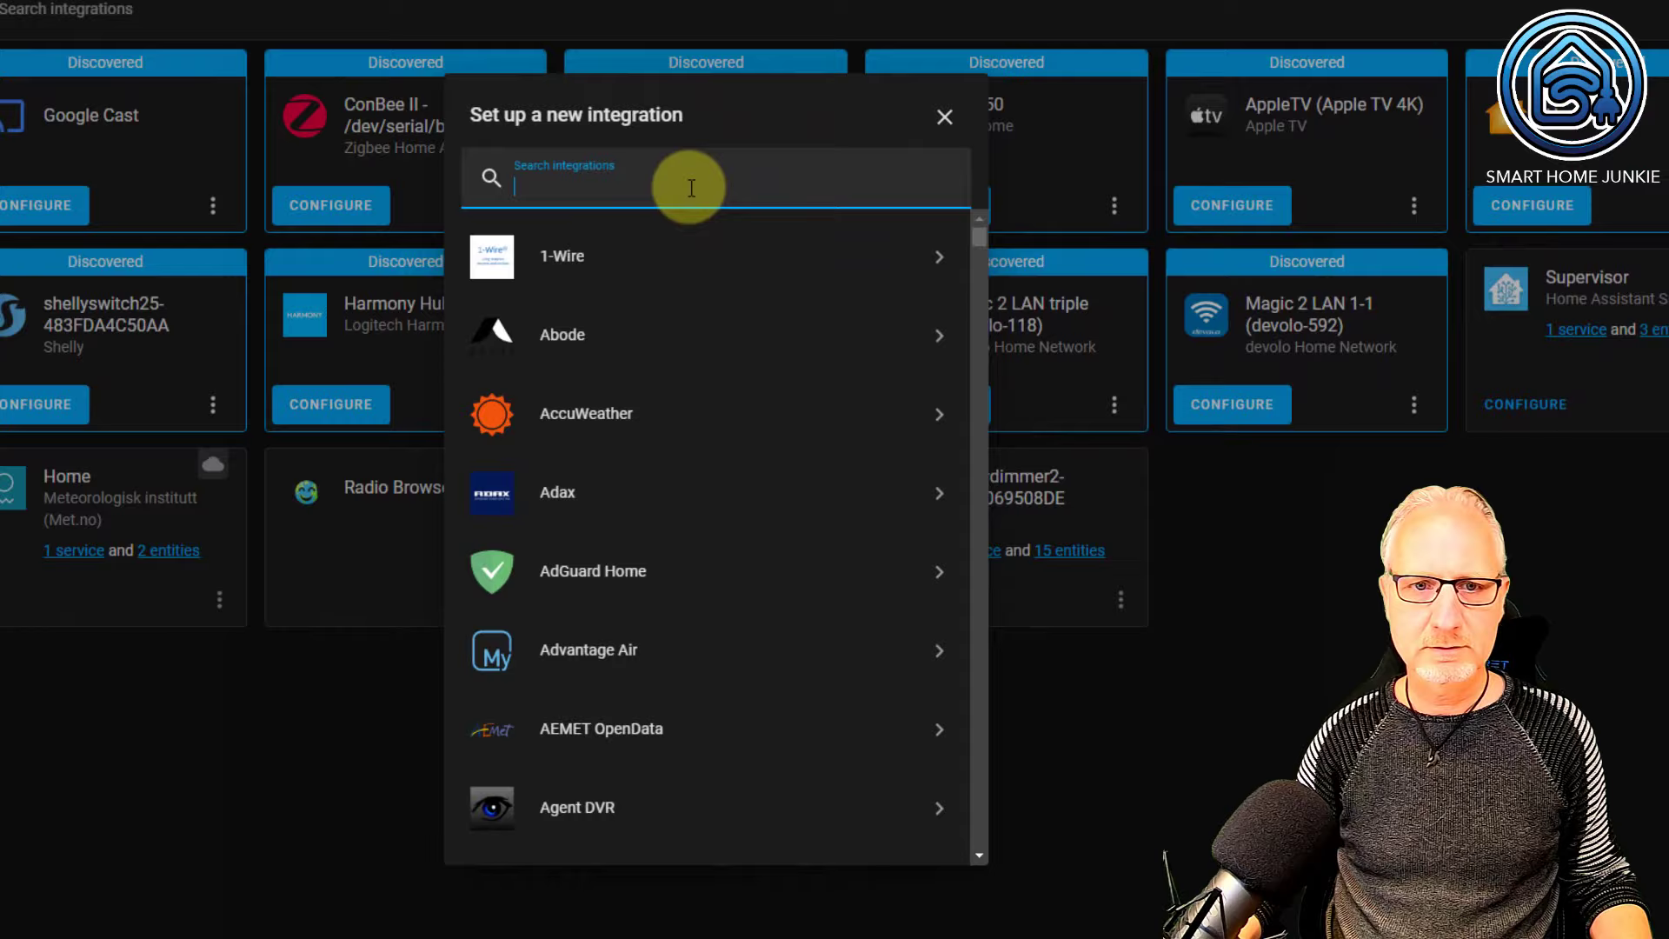
{"action": "type", "text": "deconz"}
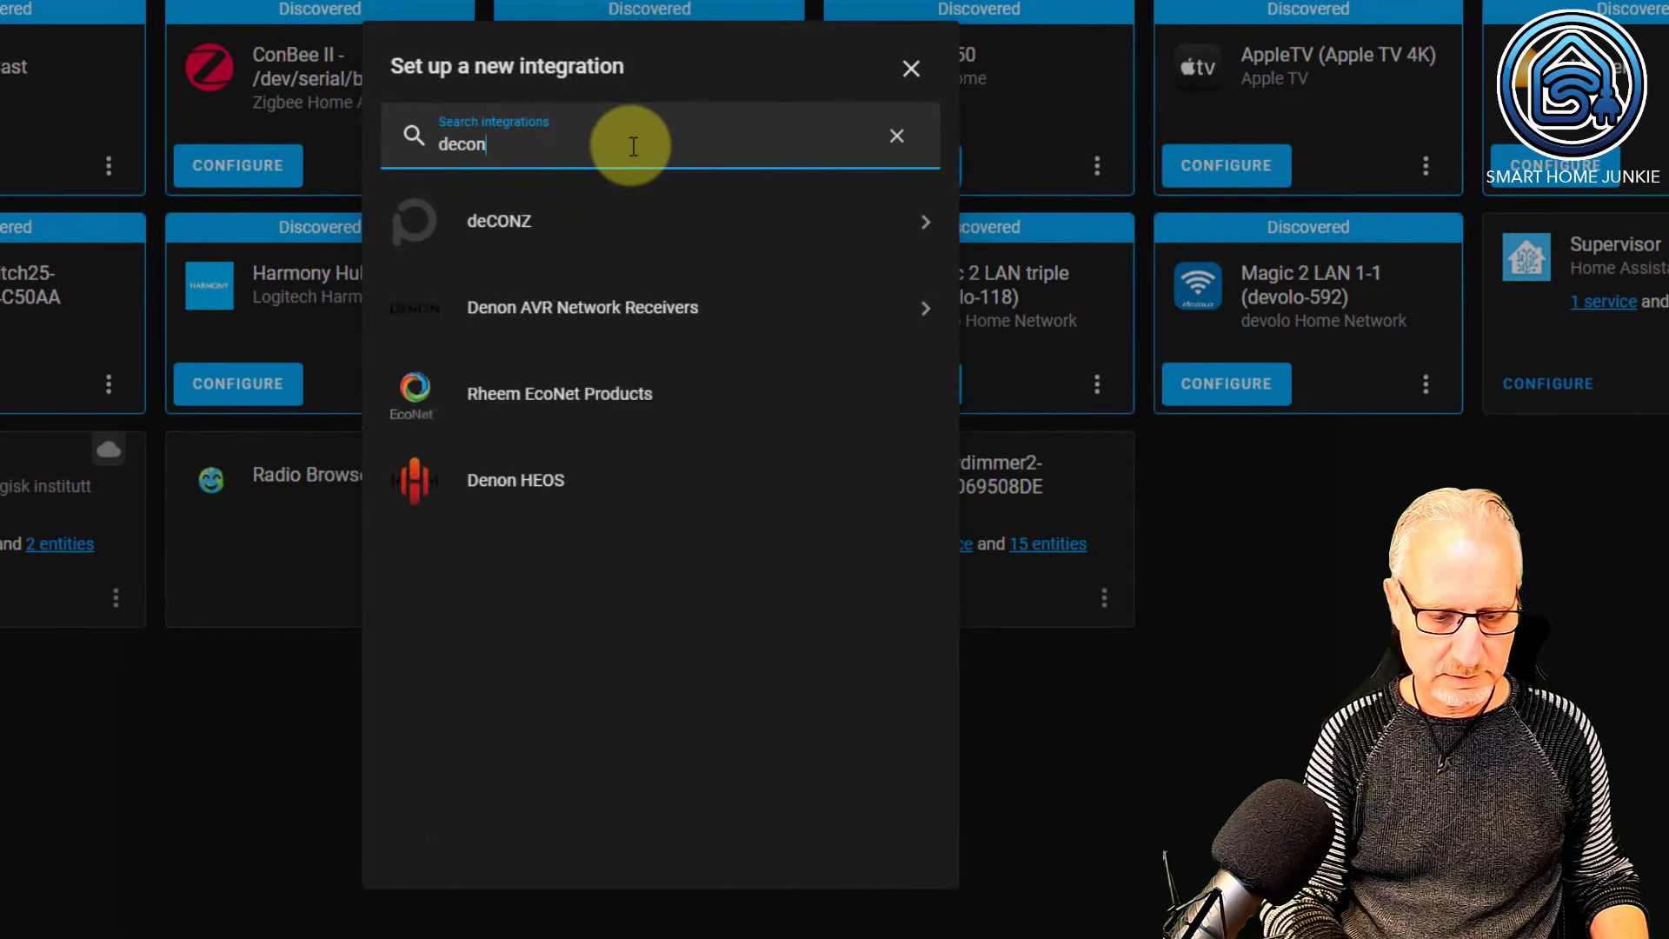
{"action": "left_click", "coordinate": [534, 222]}
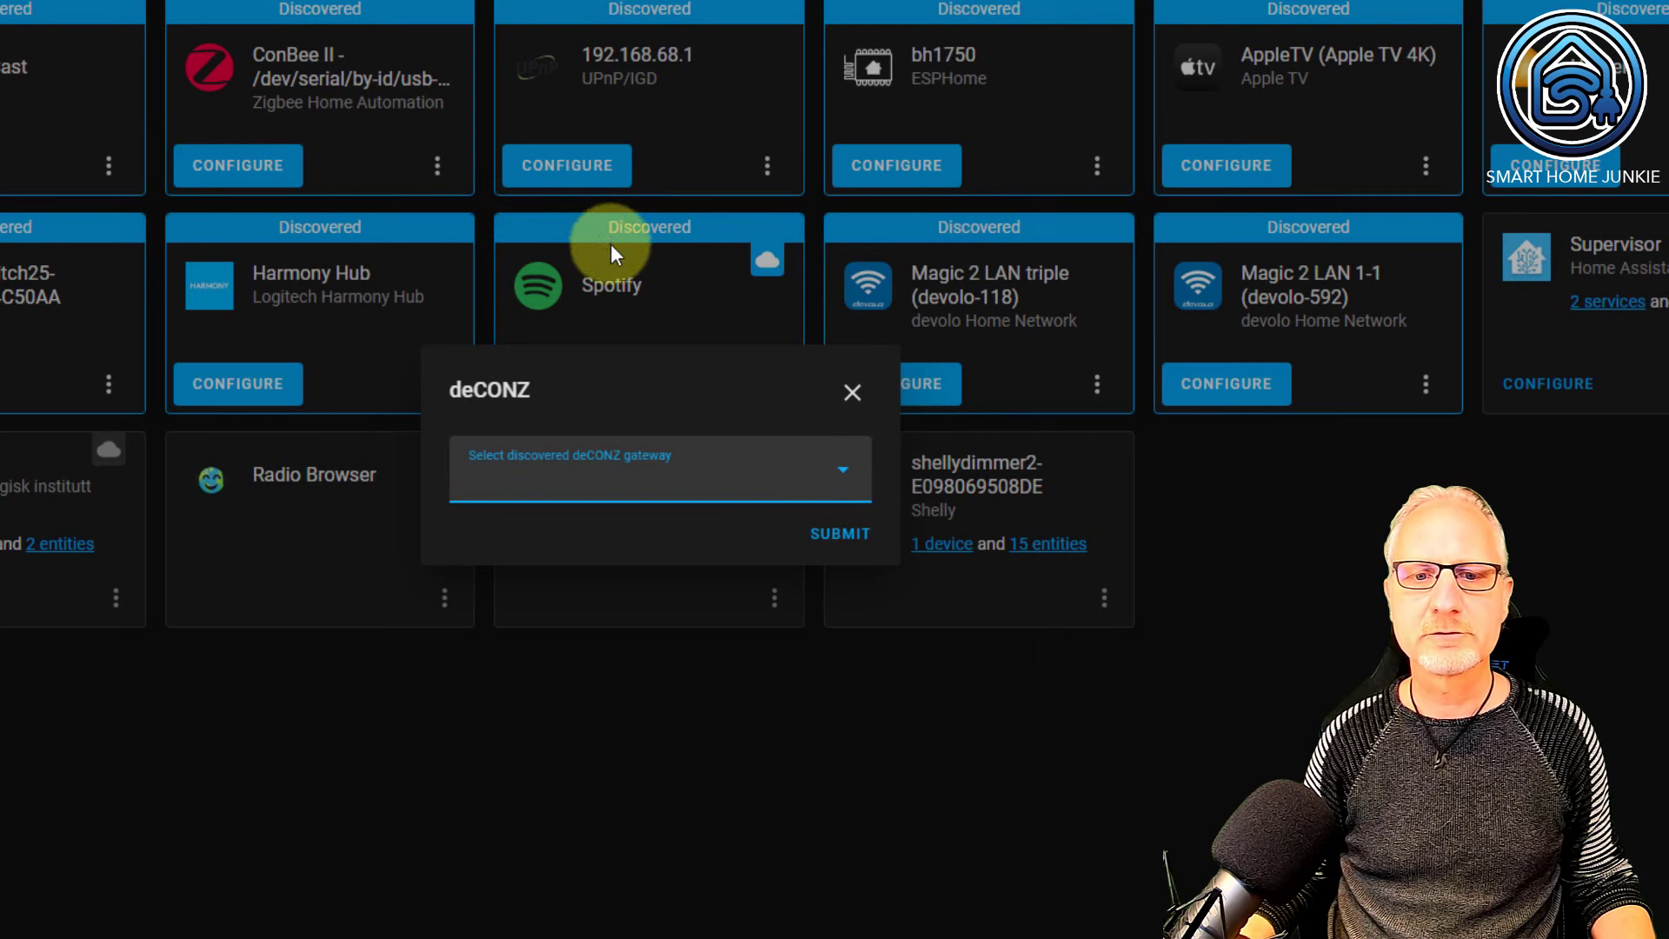
{"action": "left_click", "coordinate": [715, 485]}
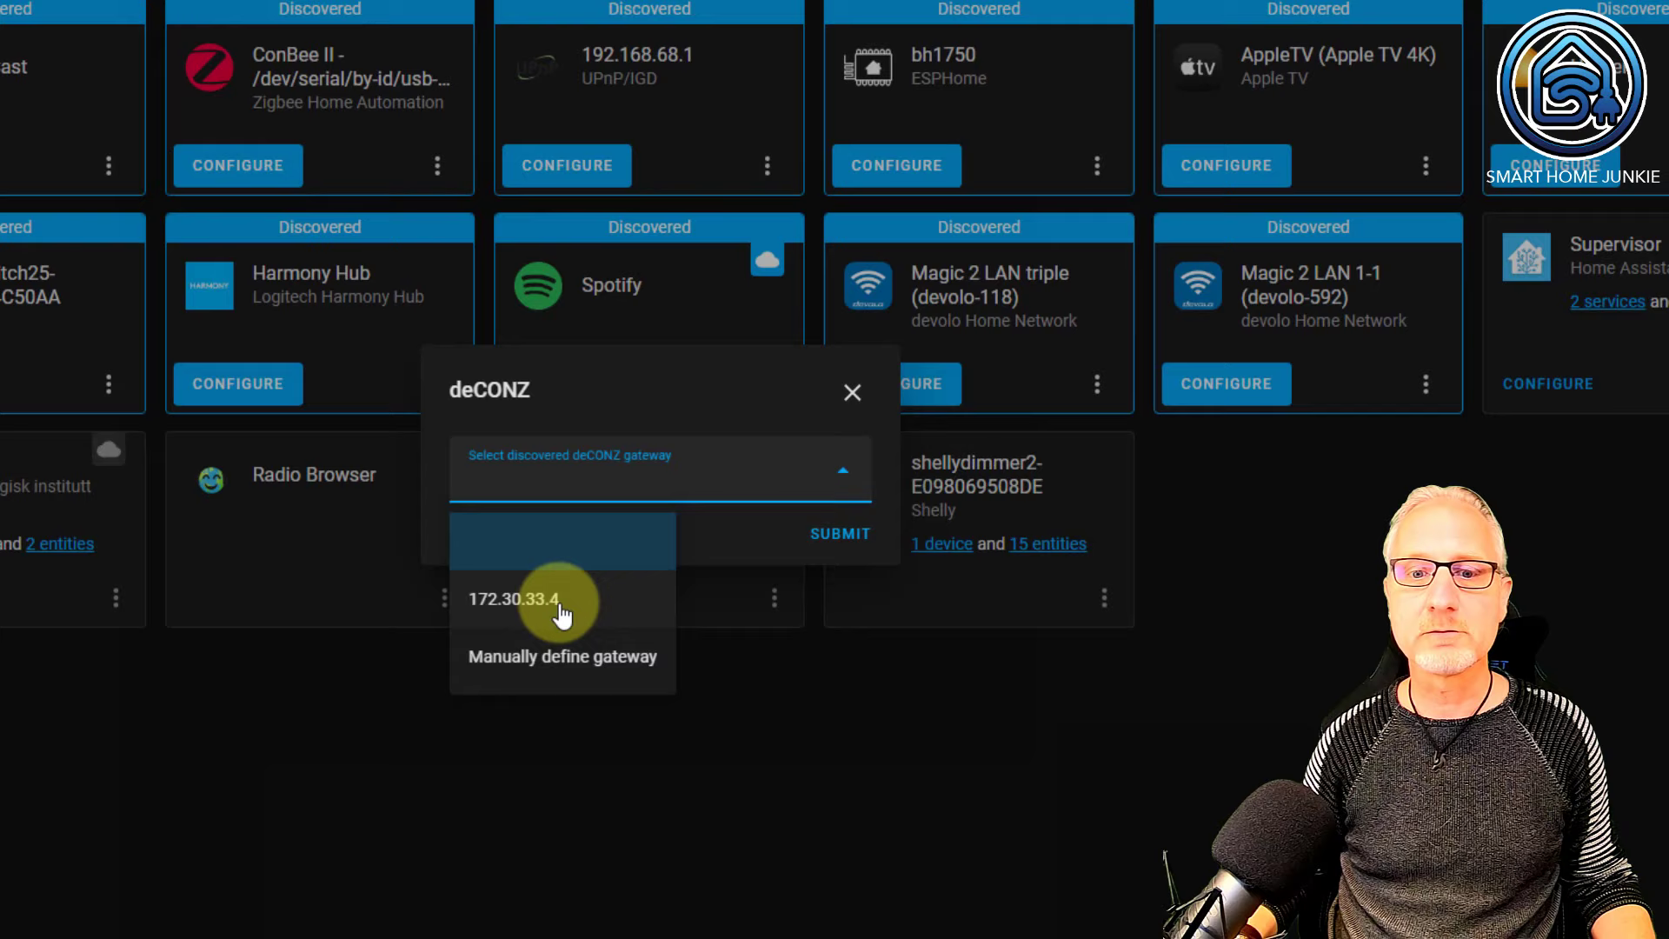
{"action": "left_click", "coordinate": [851, 394]}
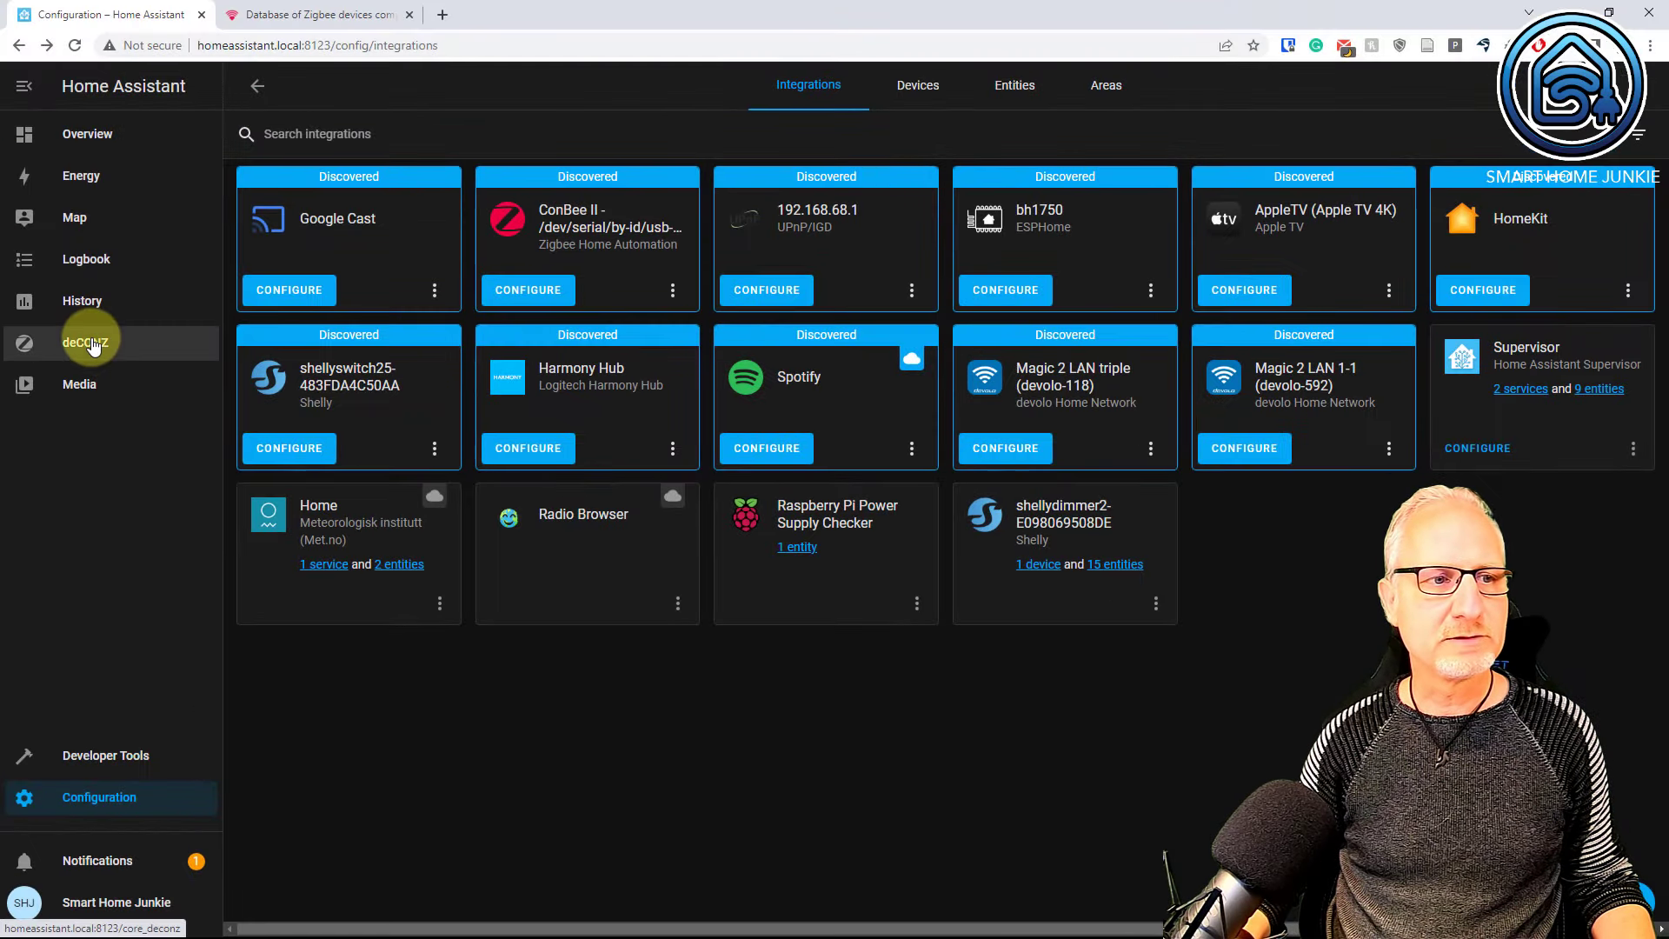
Launch Phoscon from the deCONZ panel and set a login password for Phoscon-GW.
{"action": "left_click", "coordinate": [91, 344]}
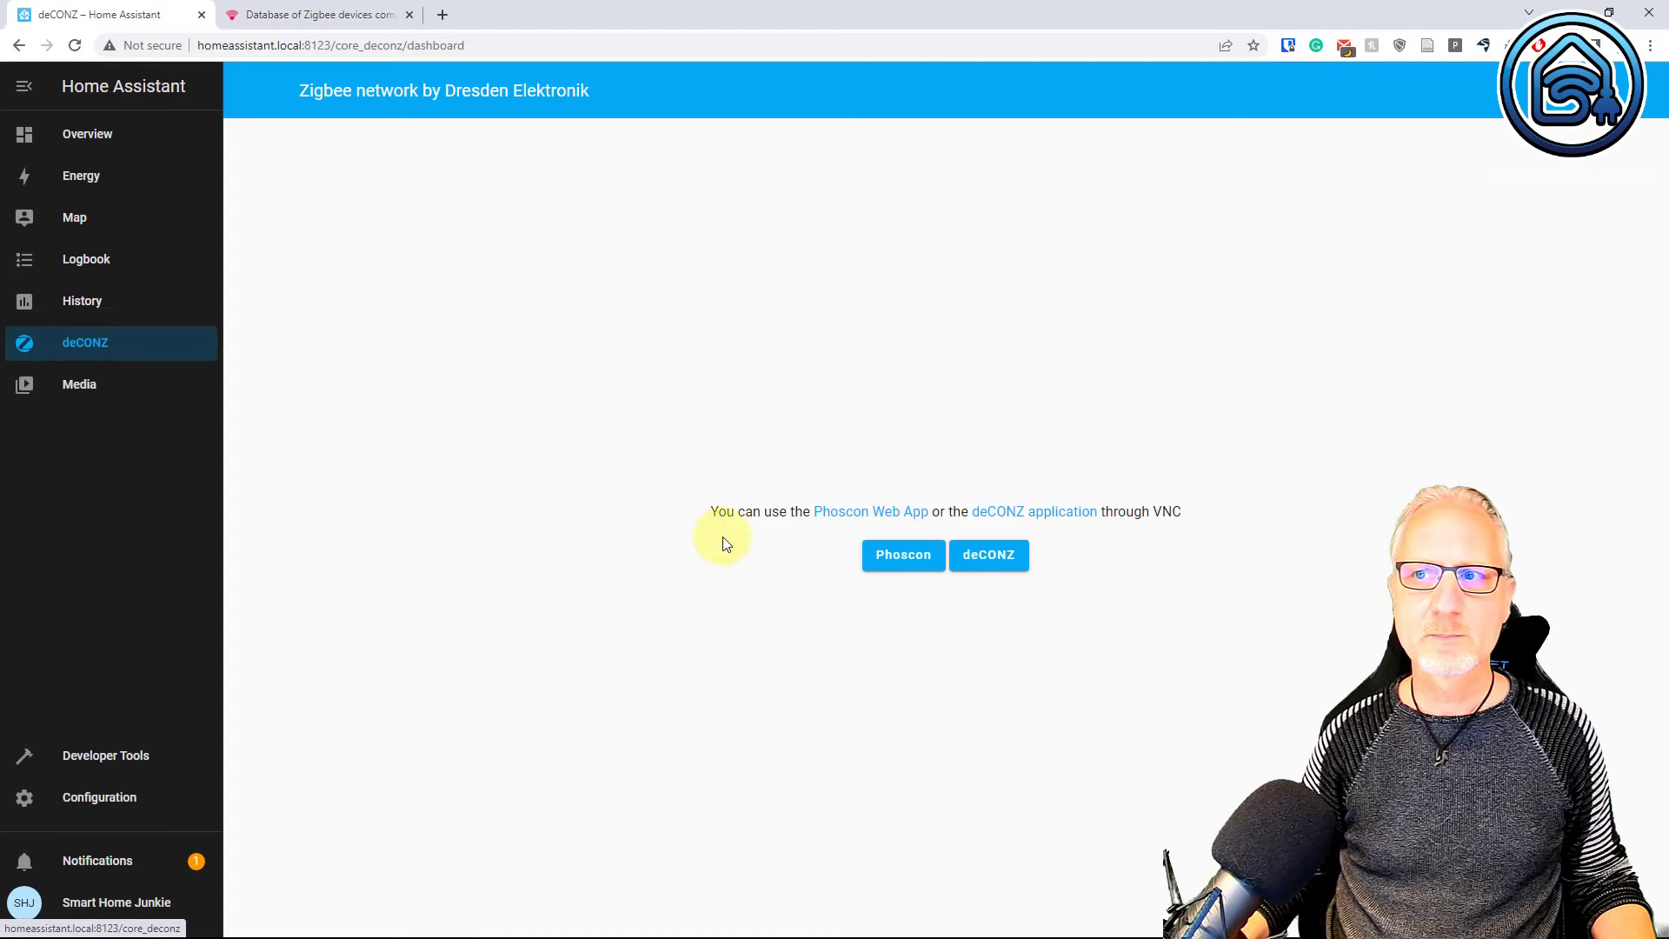
{"action": "left_click", "coordinate": [927, 568]}
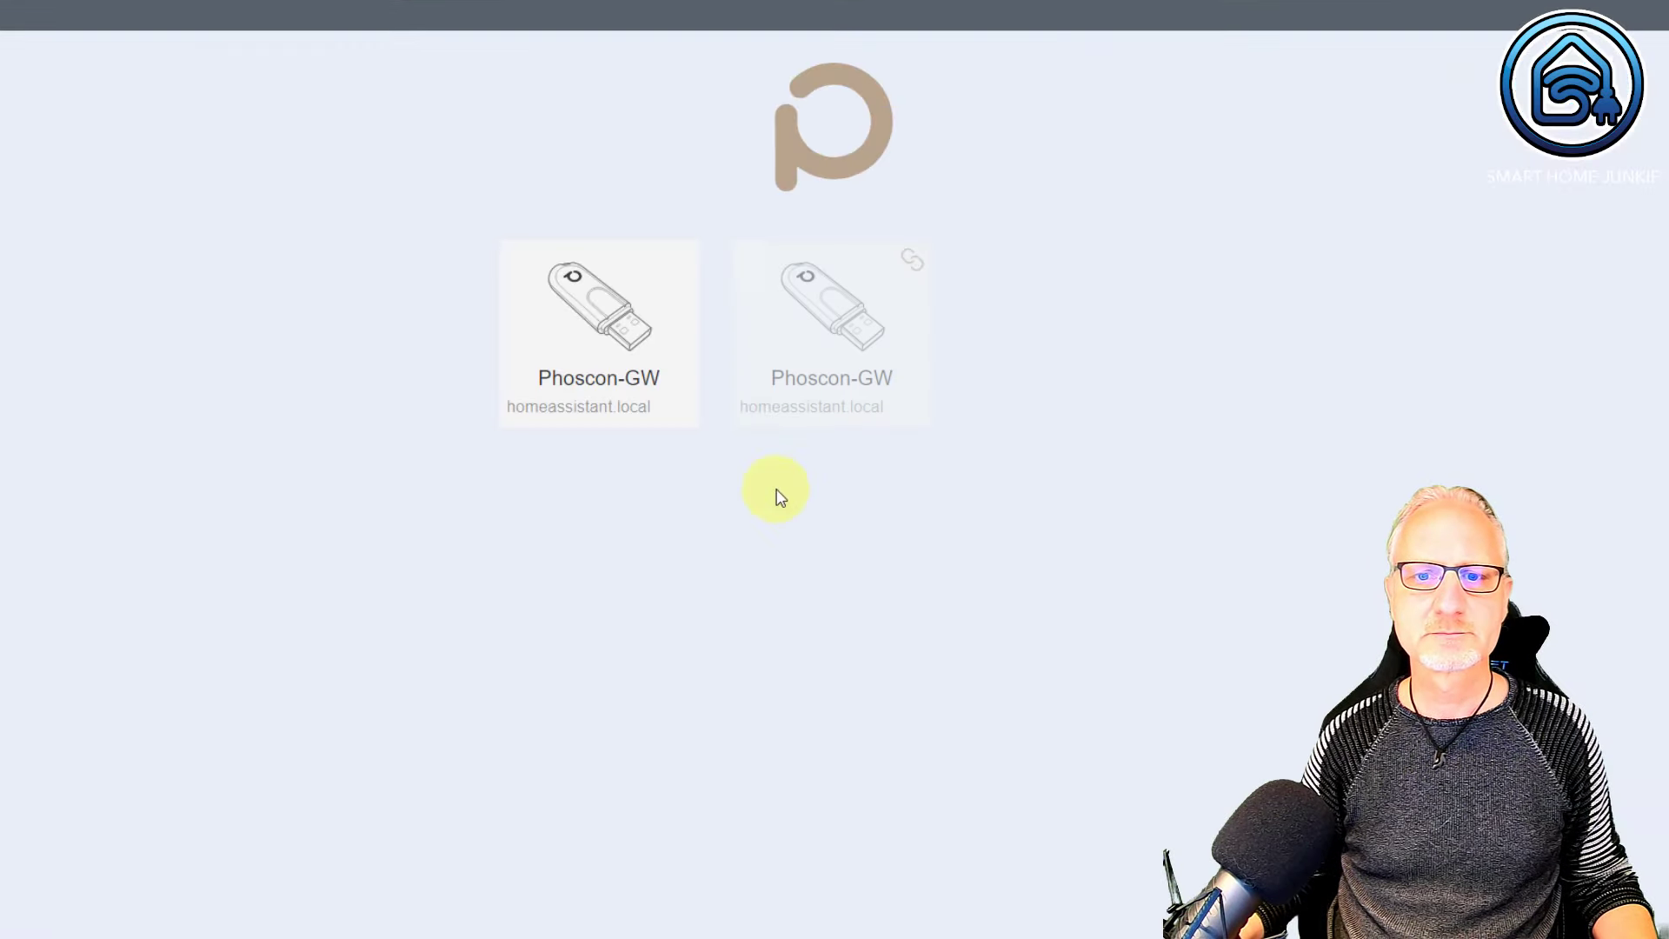
{"action": "left_click", "coordinate": [607, 356]}
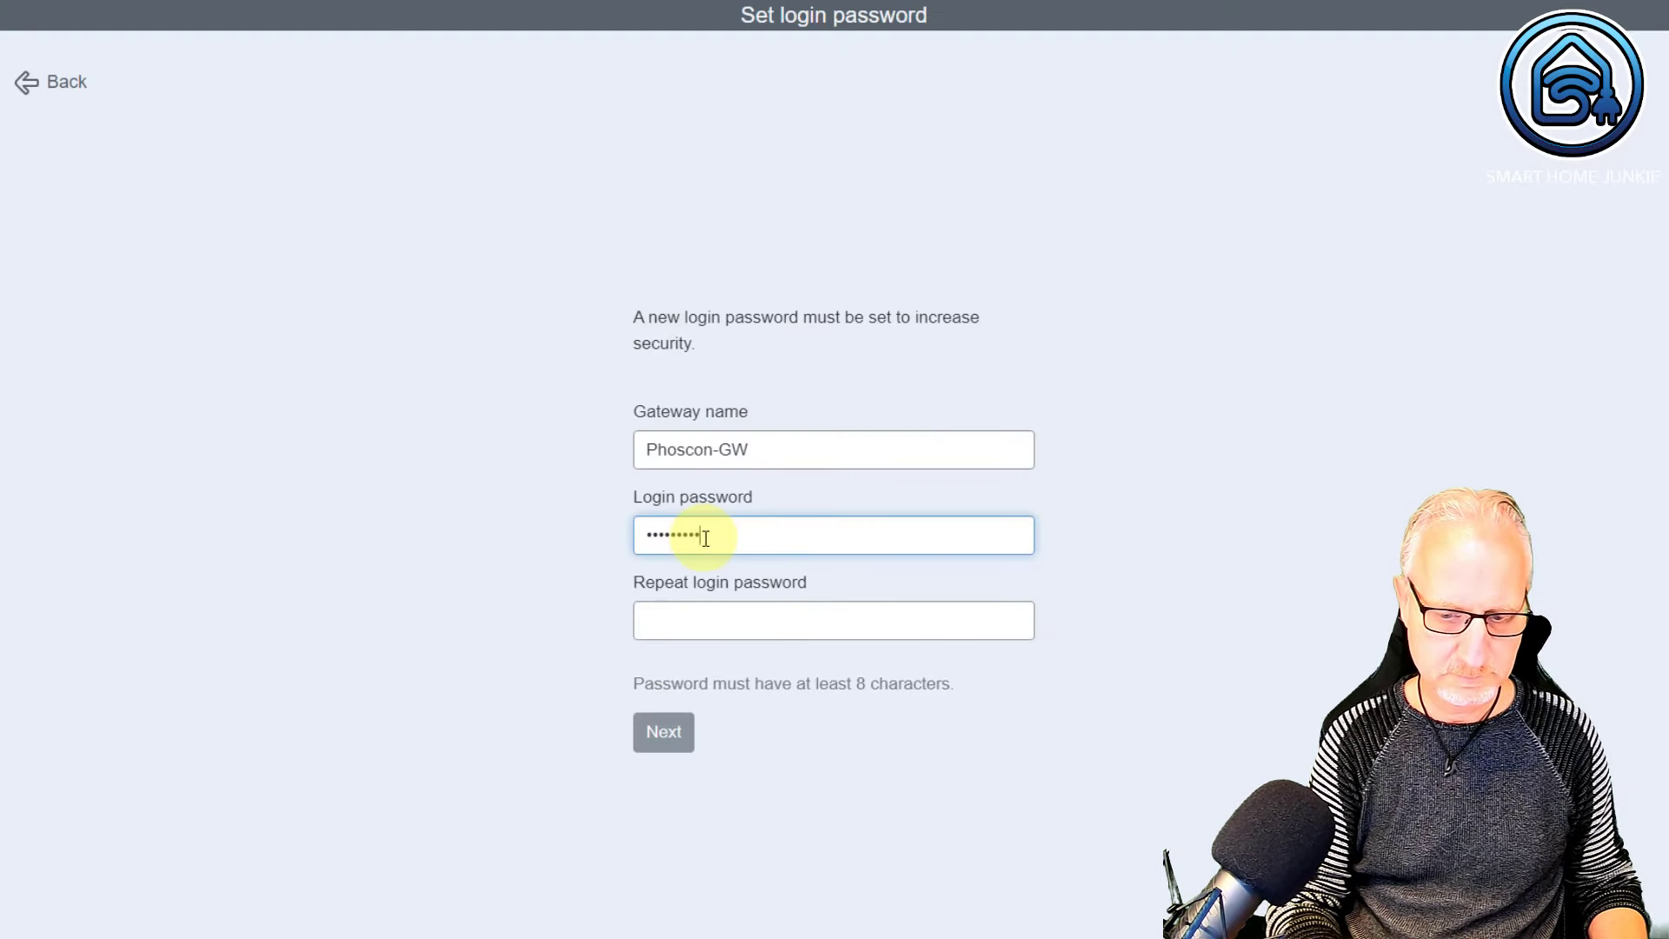
{"action": "key", "text": "Tab"}
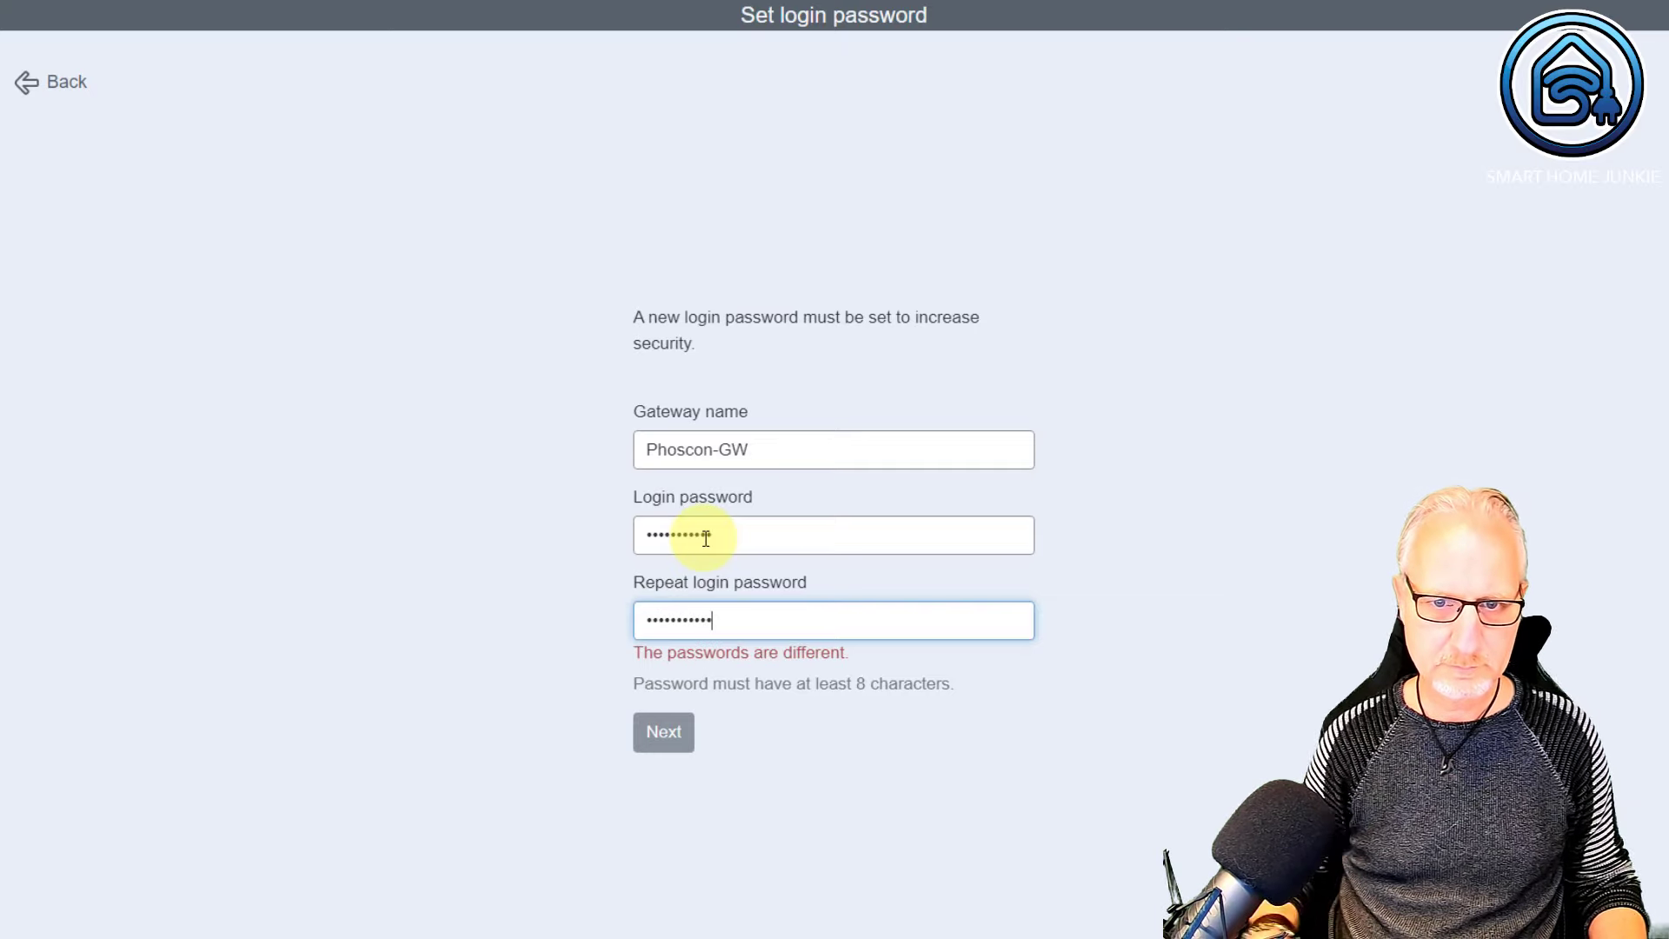
{"action": "left_click", "coordinate": [671, 742]}
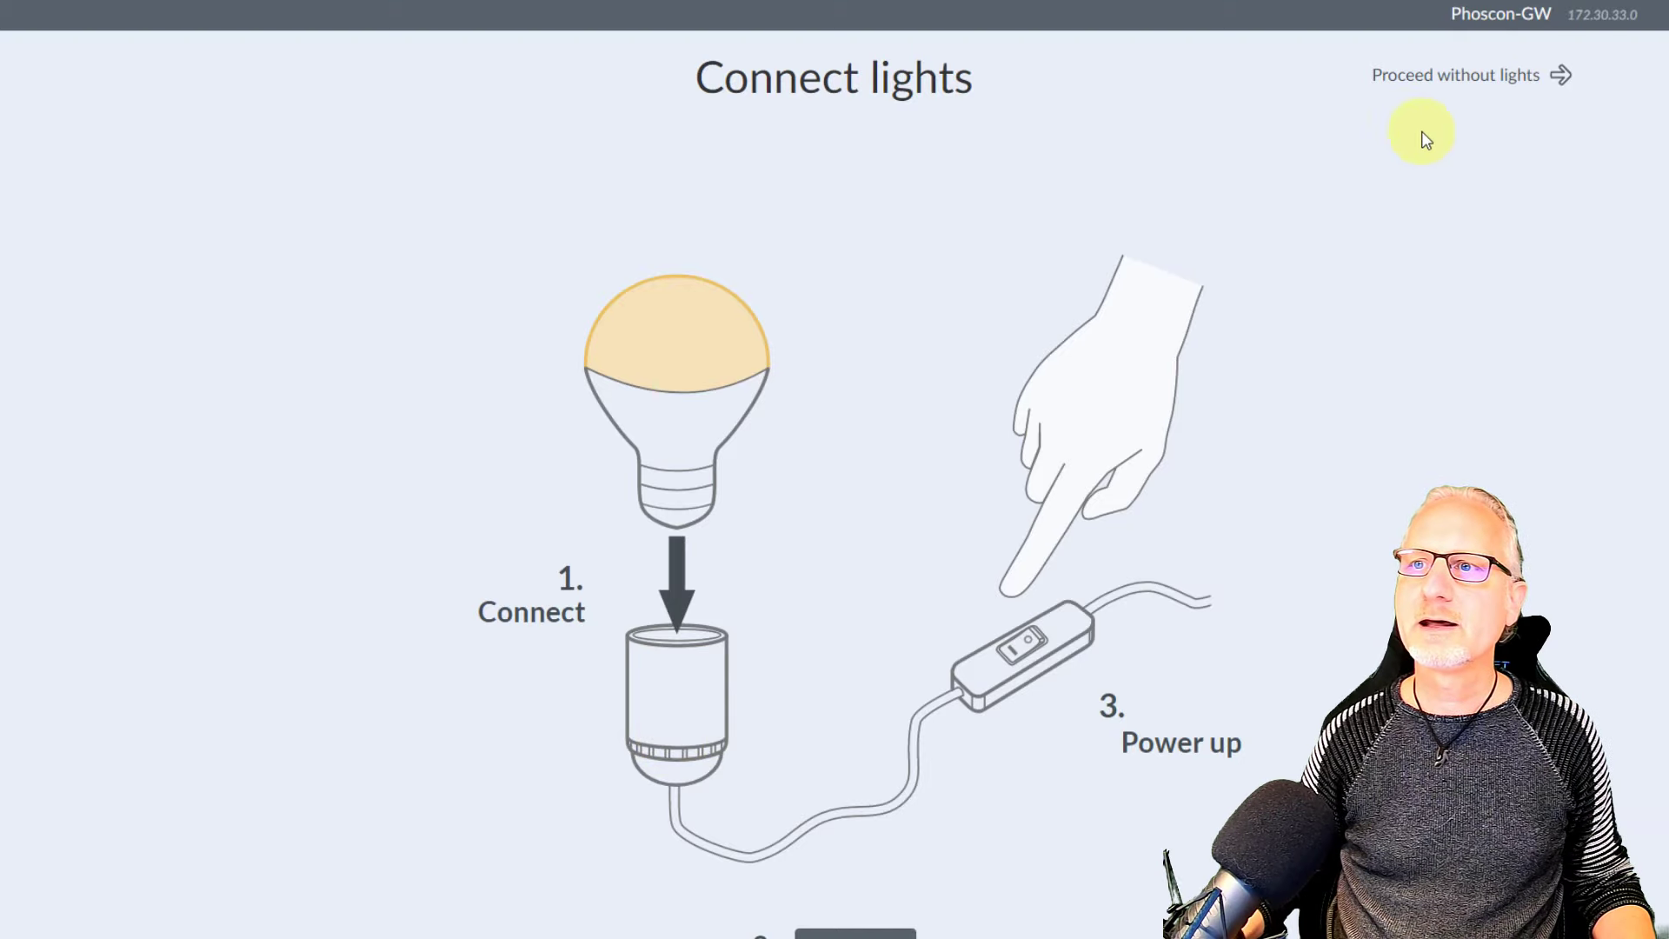
Copy the gateway IP address 172.30.33.0 from the Phoscon header.
{"action": "left_click_drag", "start_coordinate": [1571, 15], "coordinate": [1628, 15]}
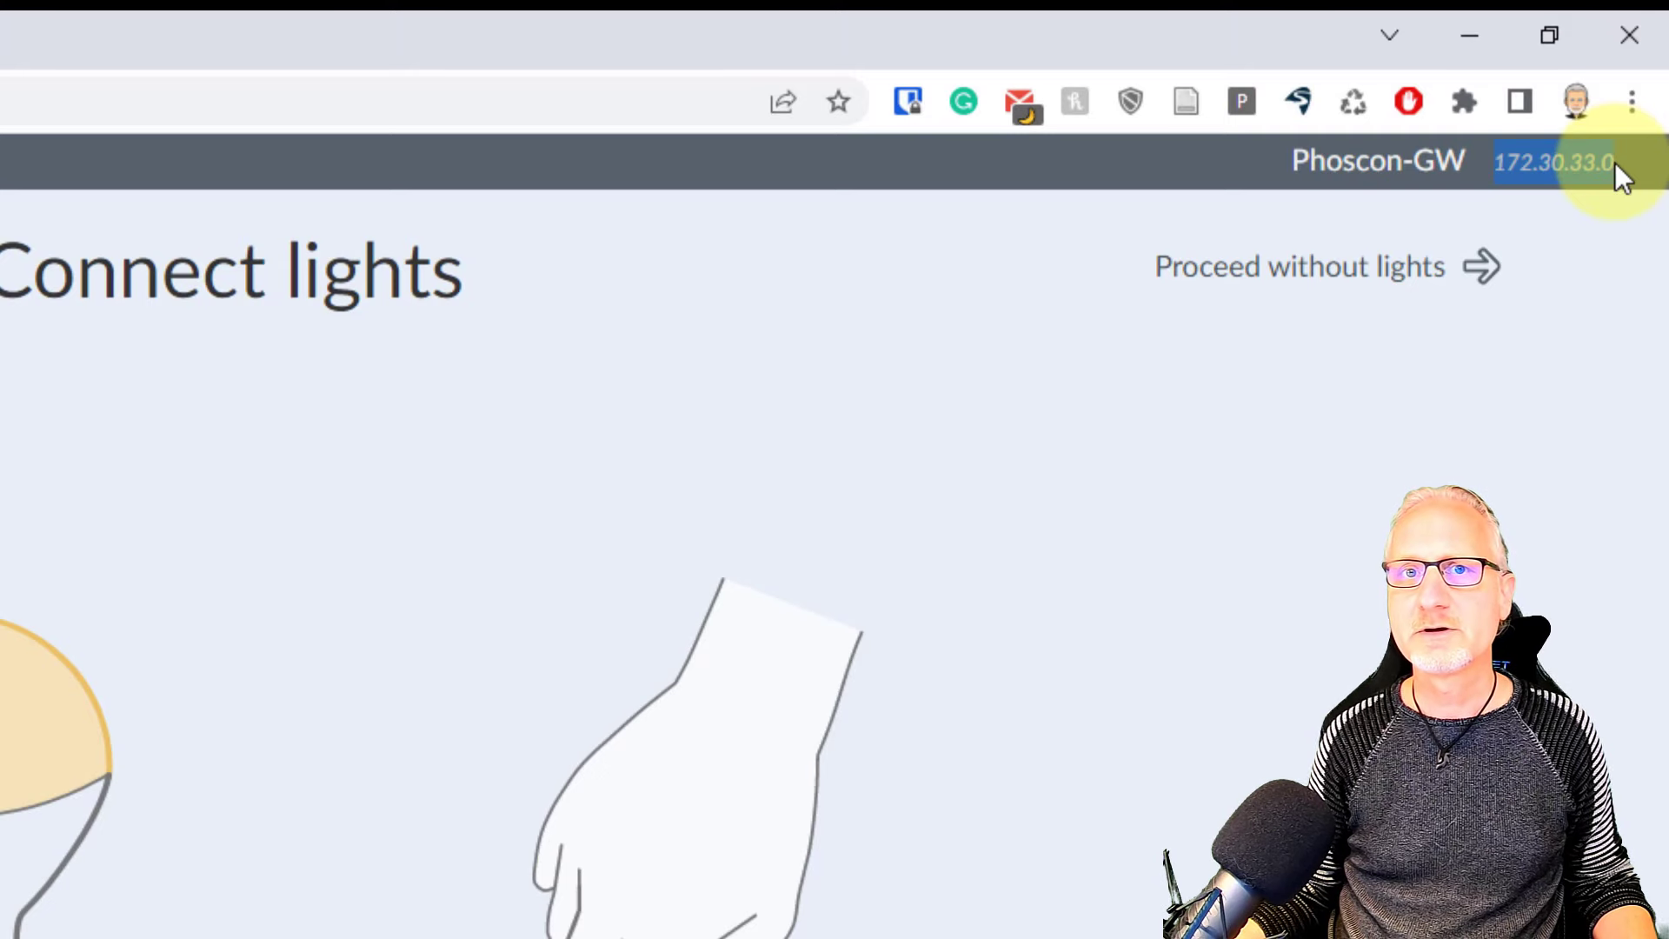
{"action": "left_click_drag", "start_coordinate": [1615, 164], "coordinate": [1568, 167]}
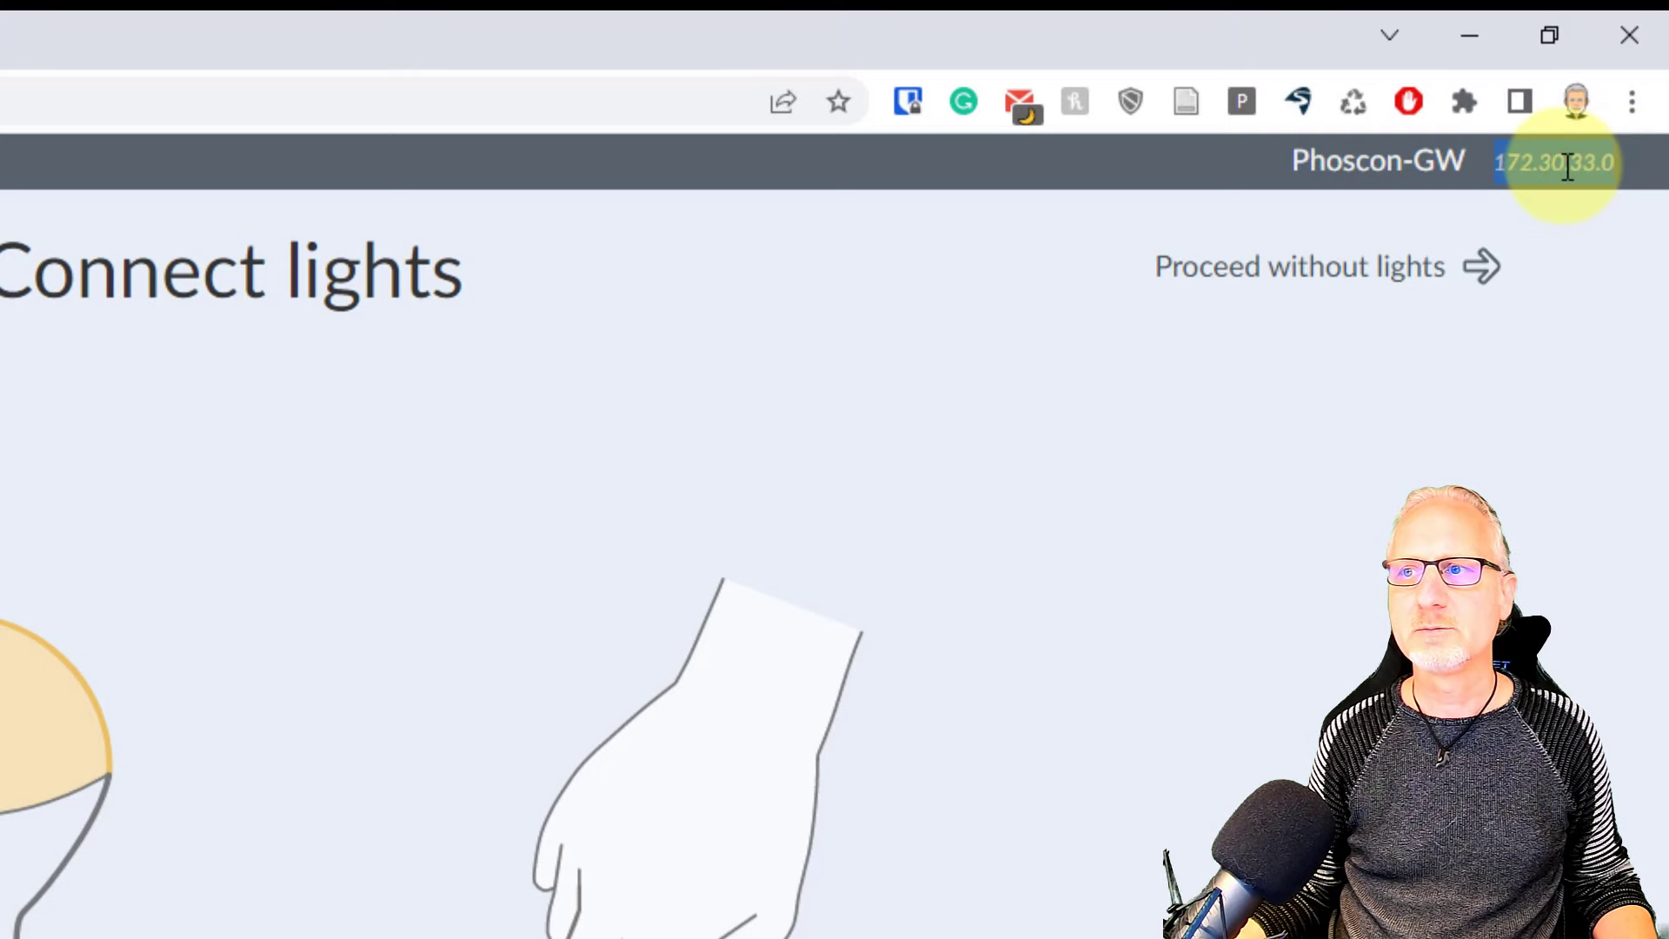
{"action": "right_click", "coordinate": [1568, 167]}
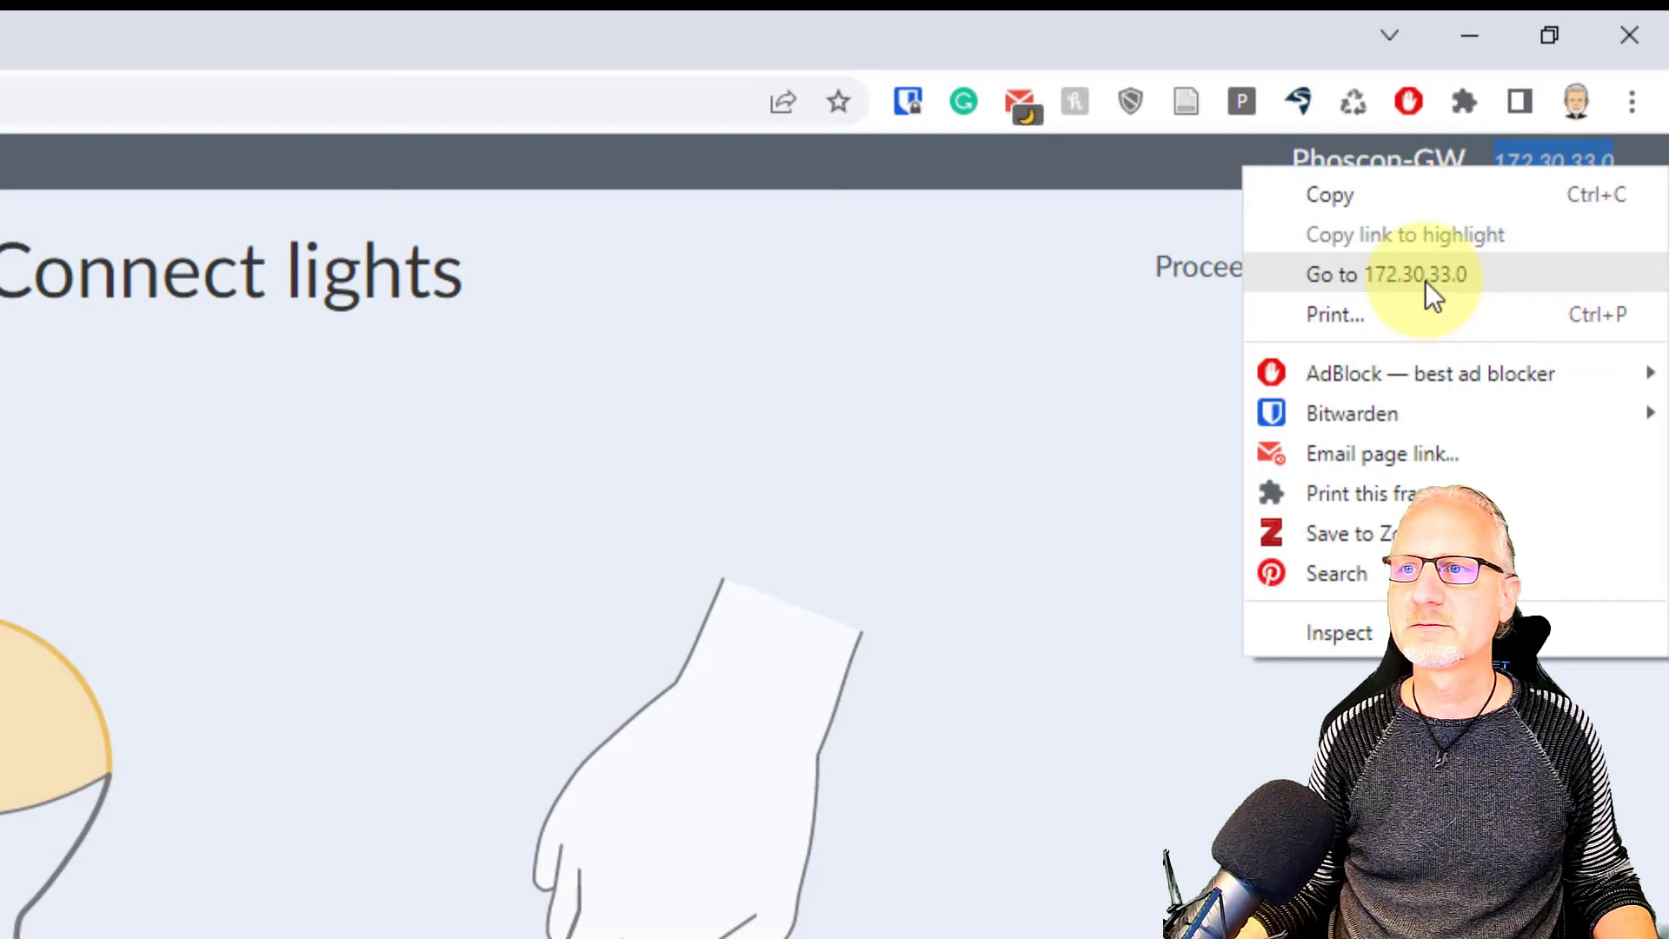
{"action": "left_click", "coordinate": [1346, 200]}
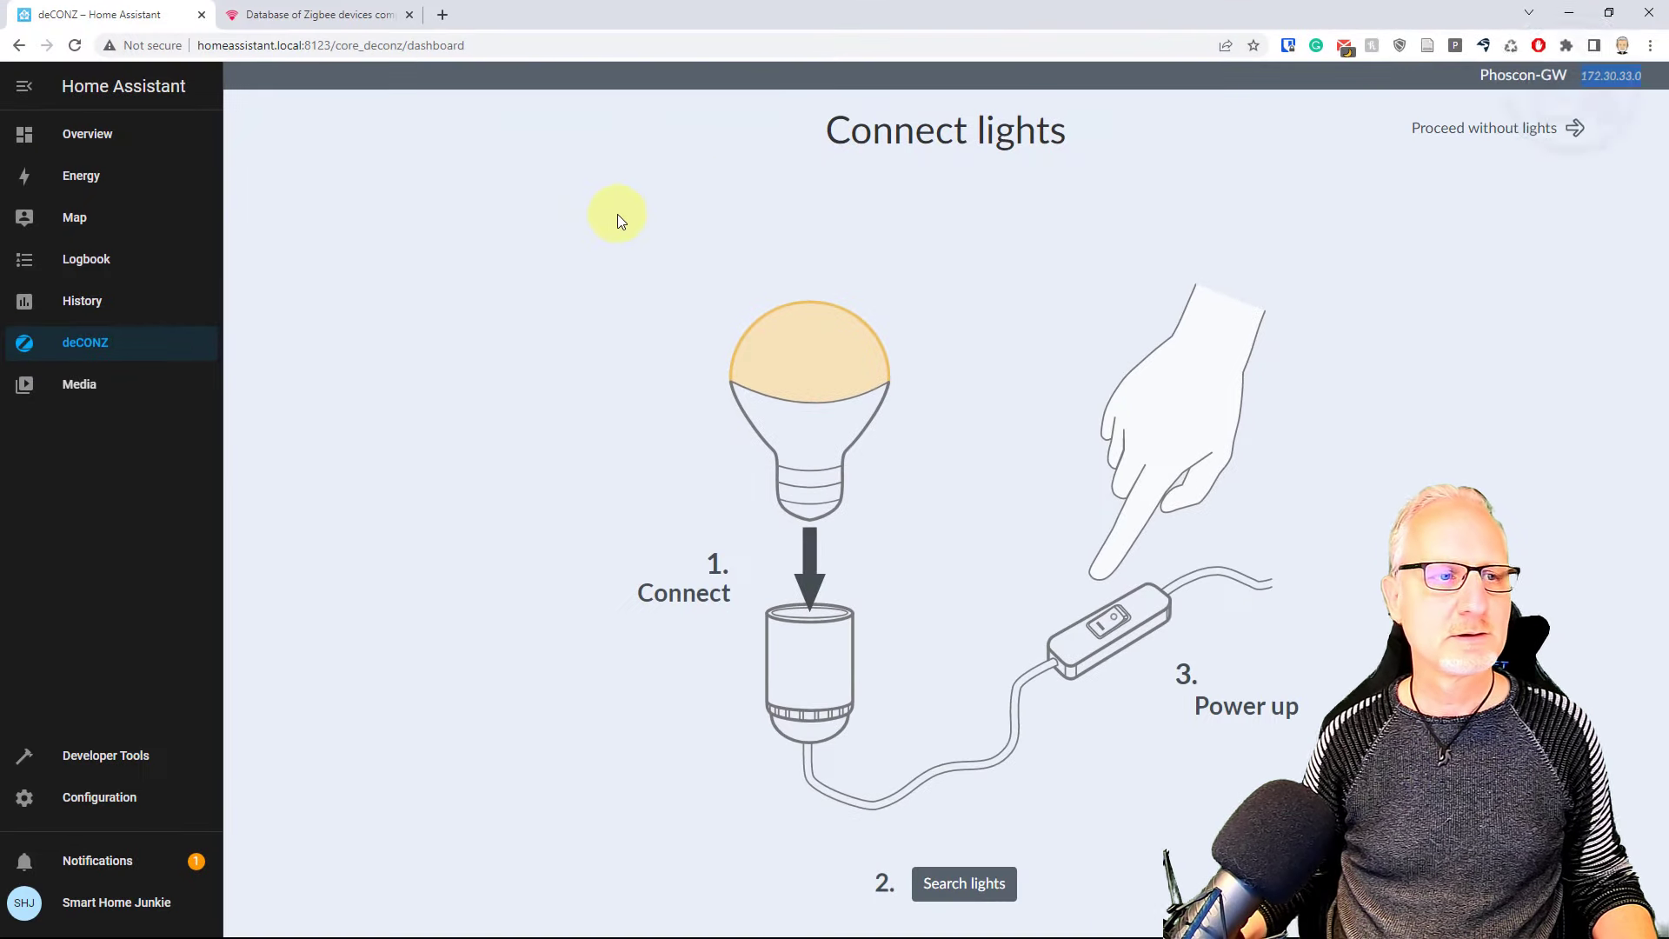
Start adding a new deCONZ integration from Devices & Services.
{"action": "left_click", "coordinate": [121, 800]}
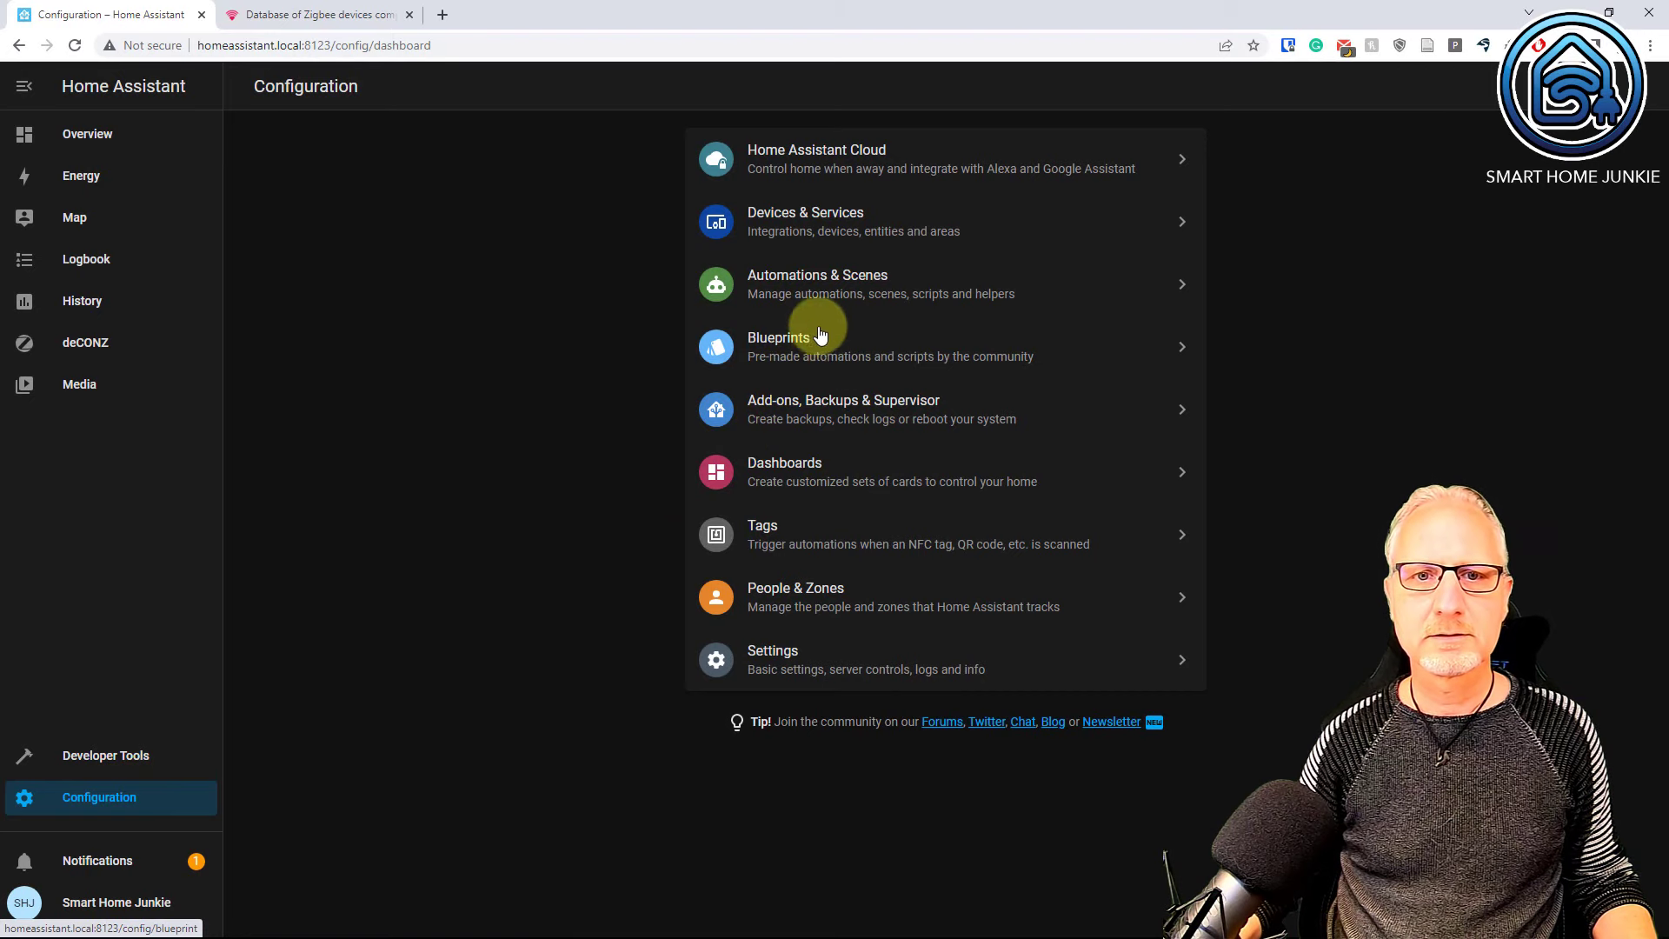
{"action": "left_click", "coordinate": [810, 216]}
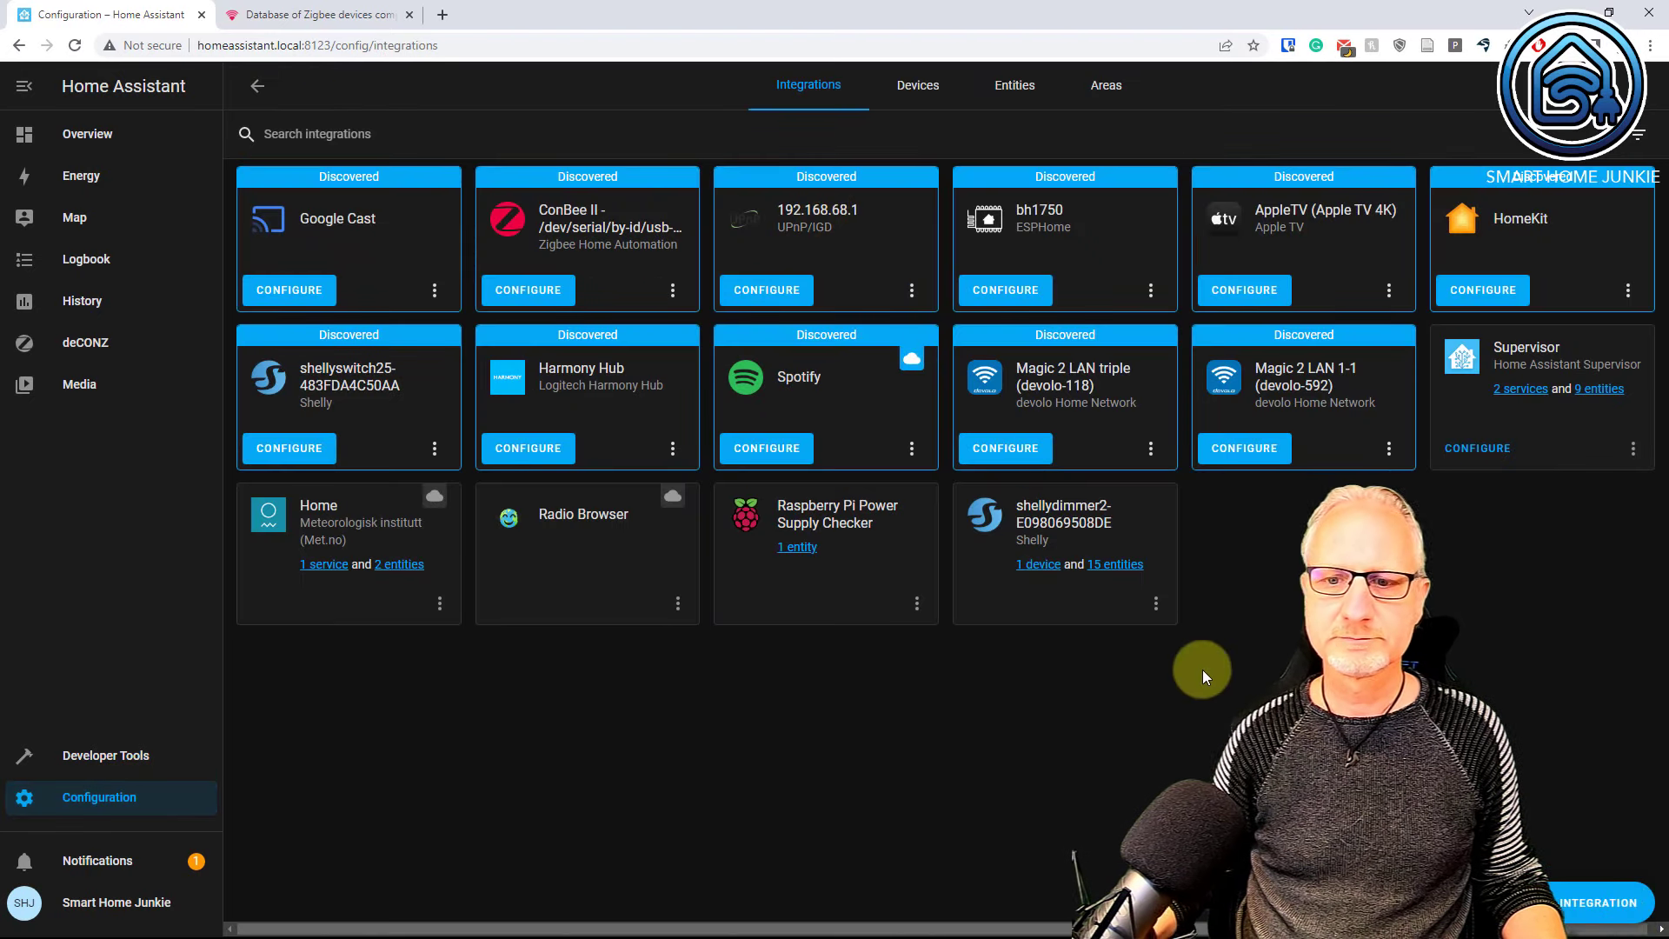
{"action": "left_click", "coordinate": [1591, 903]}
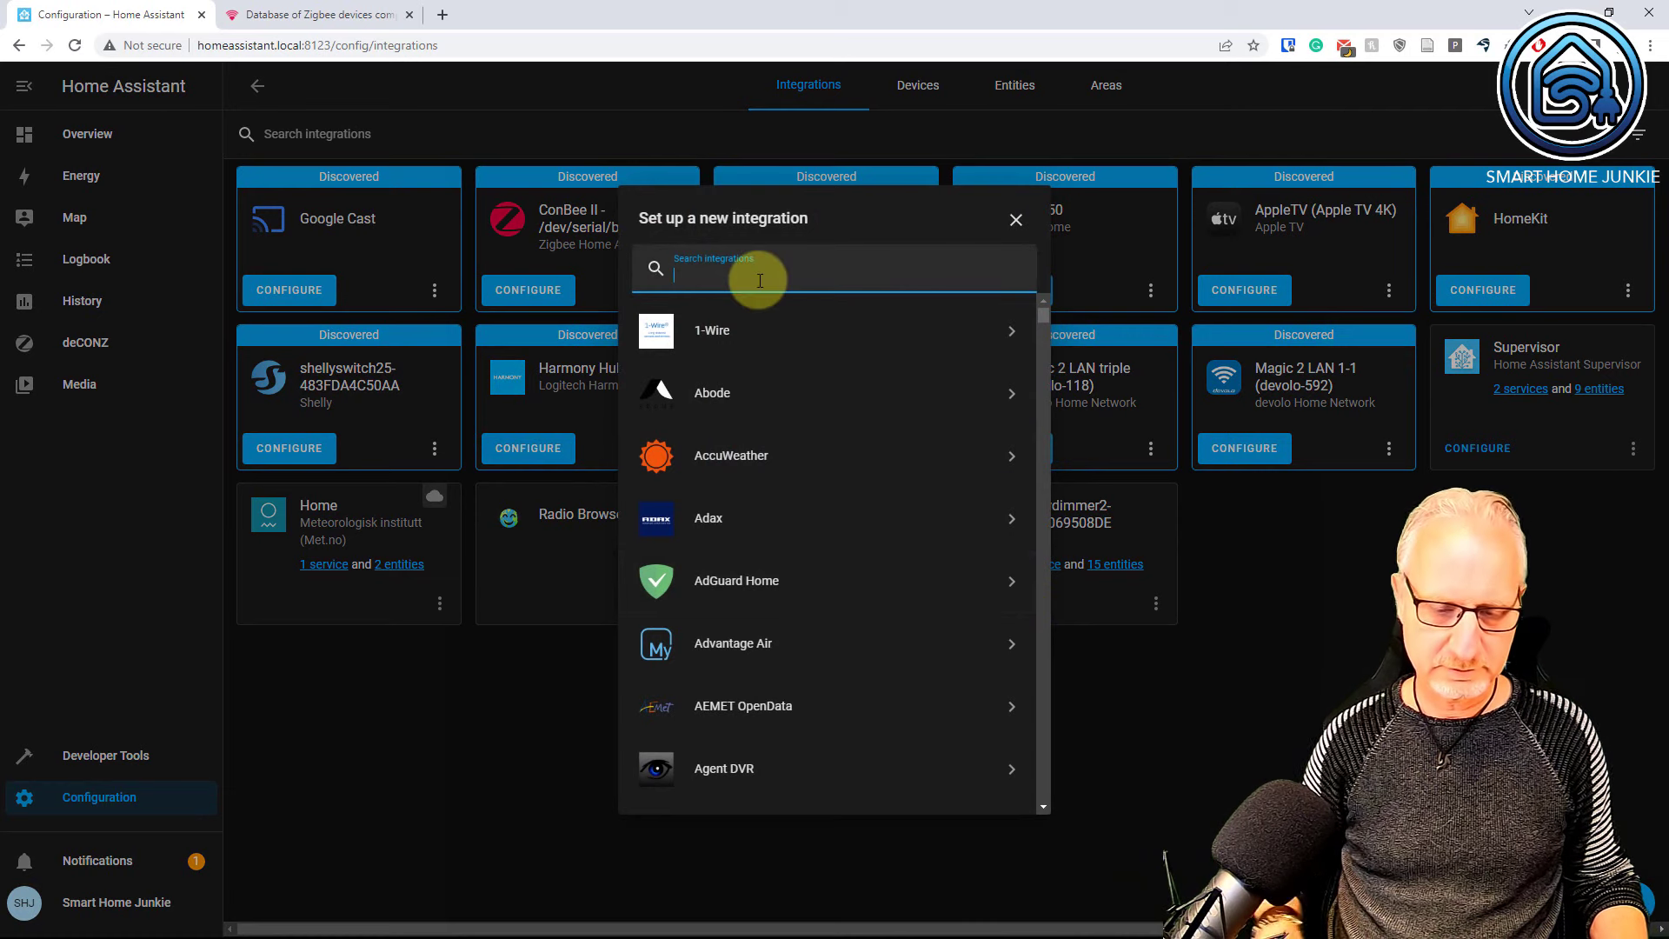
{"action": "type", "text": "deconz"}
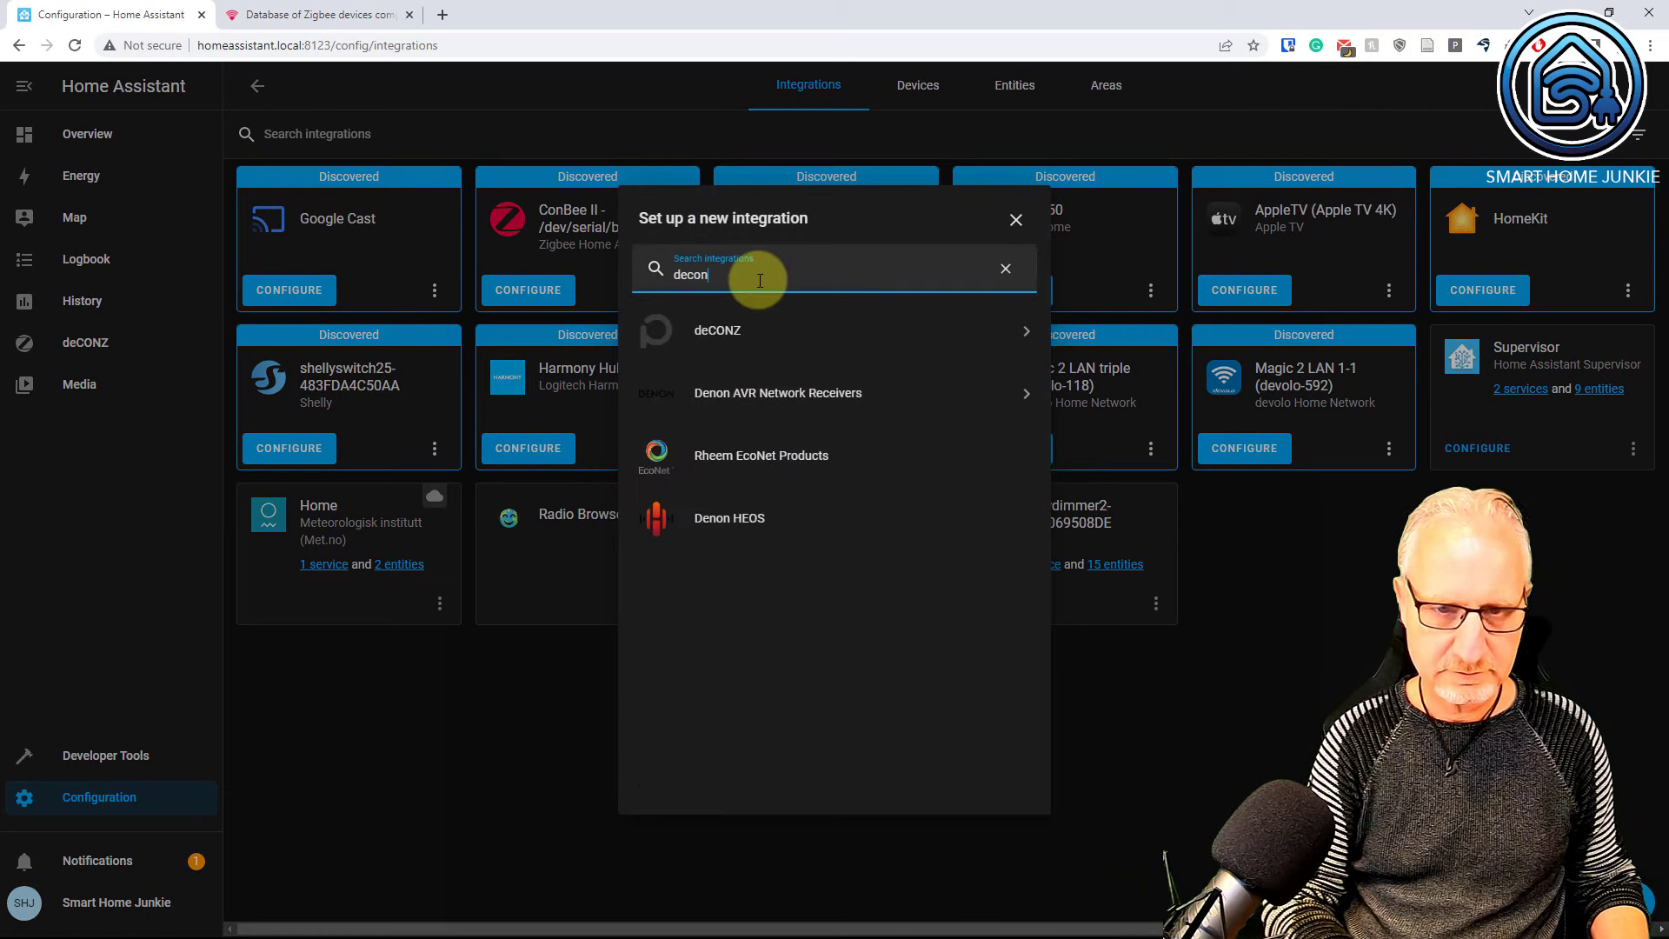
{"action": "left_click", "coordinate": [746, 330]}
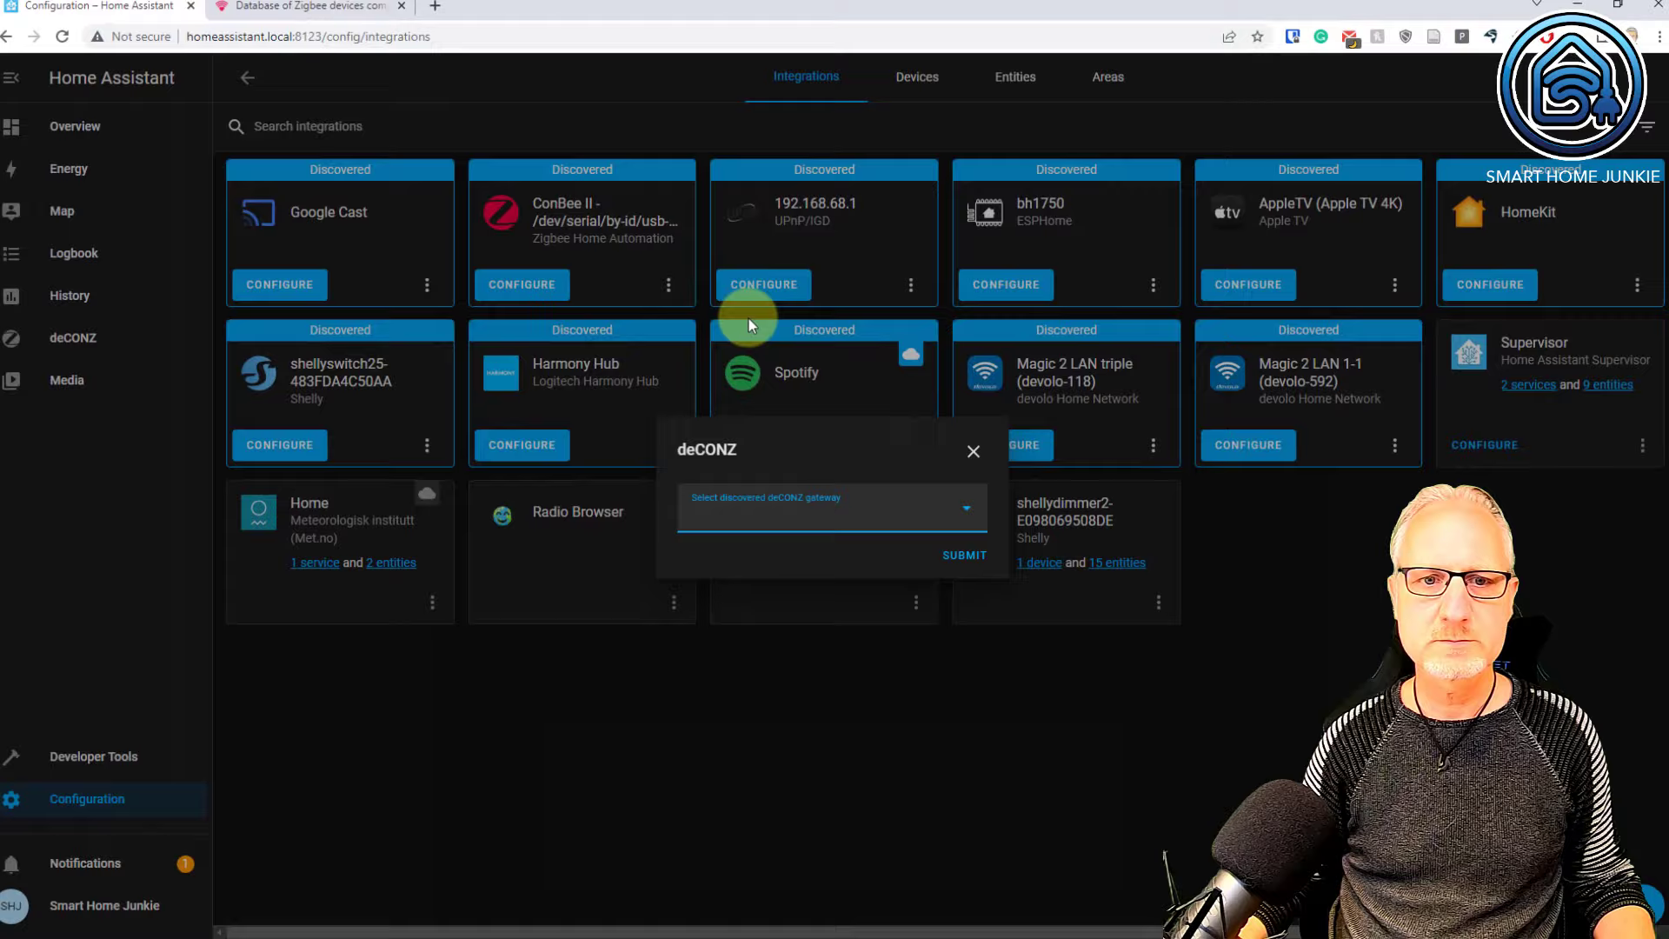
Define the gateway manually with host 172.30.33.0 and port 40850, and submit.
{"action": "left_click", "coordinate": [621, 426]}
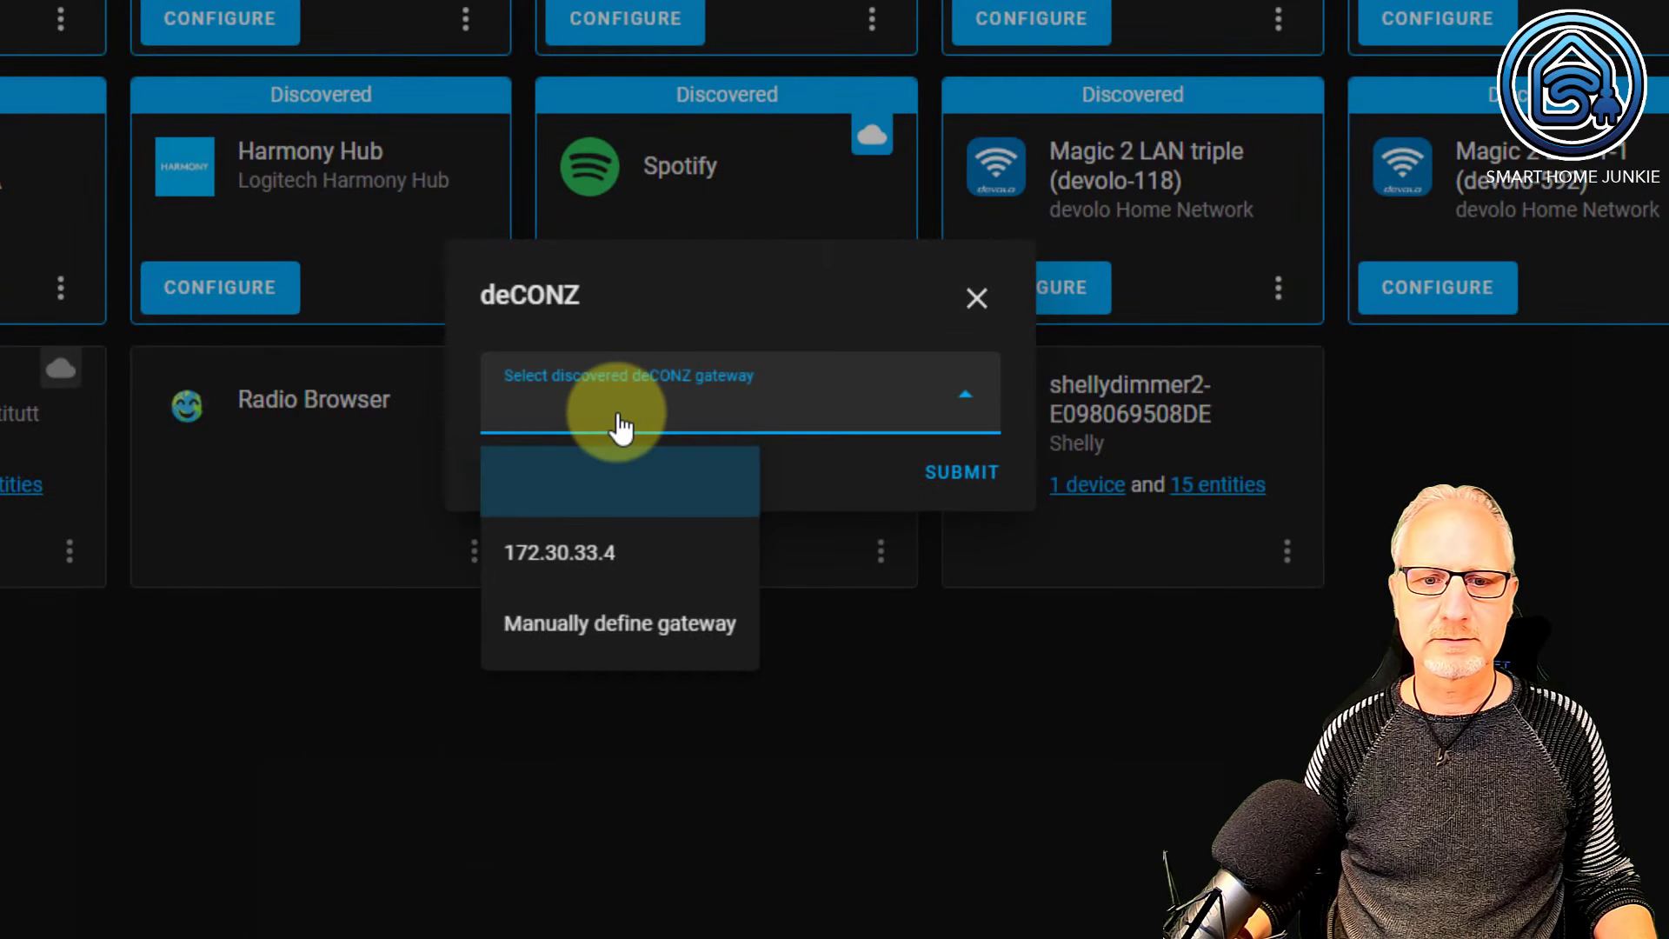
{"action": "left_click", "coordinate": [637, 637]}
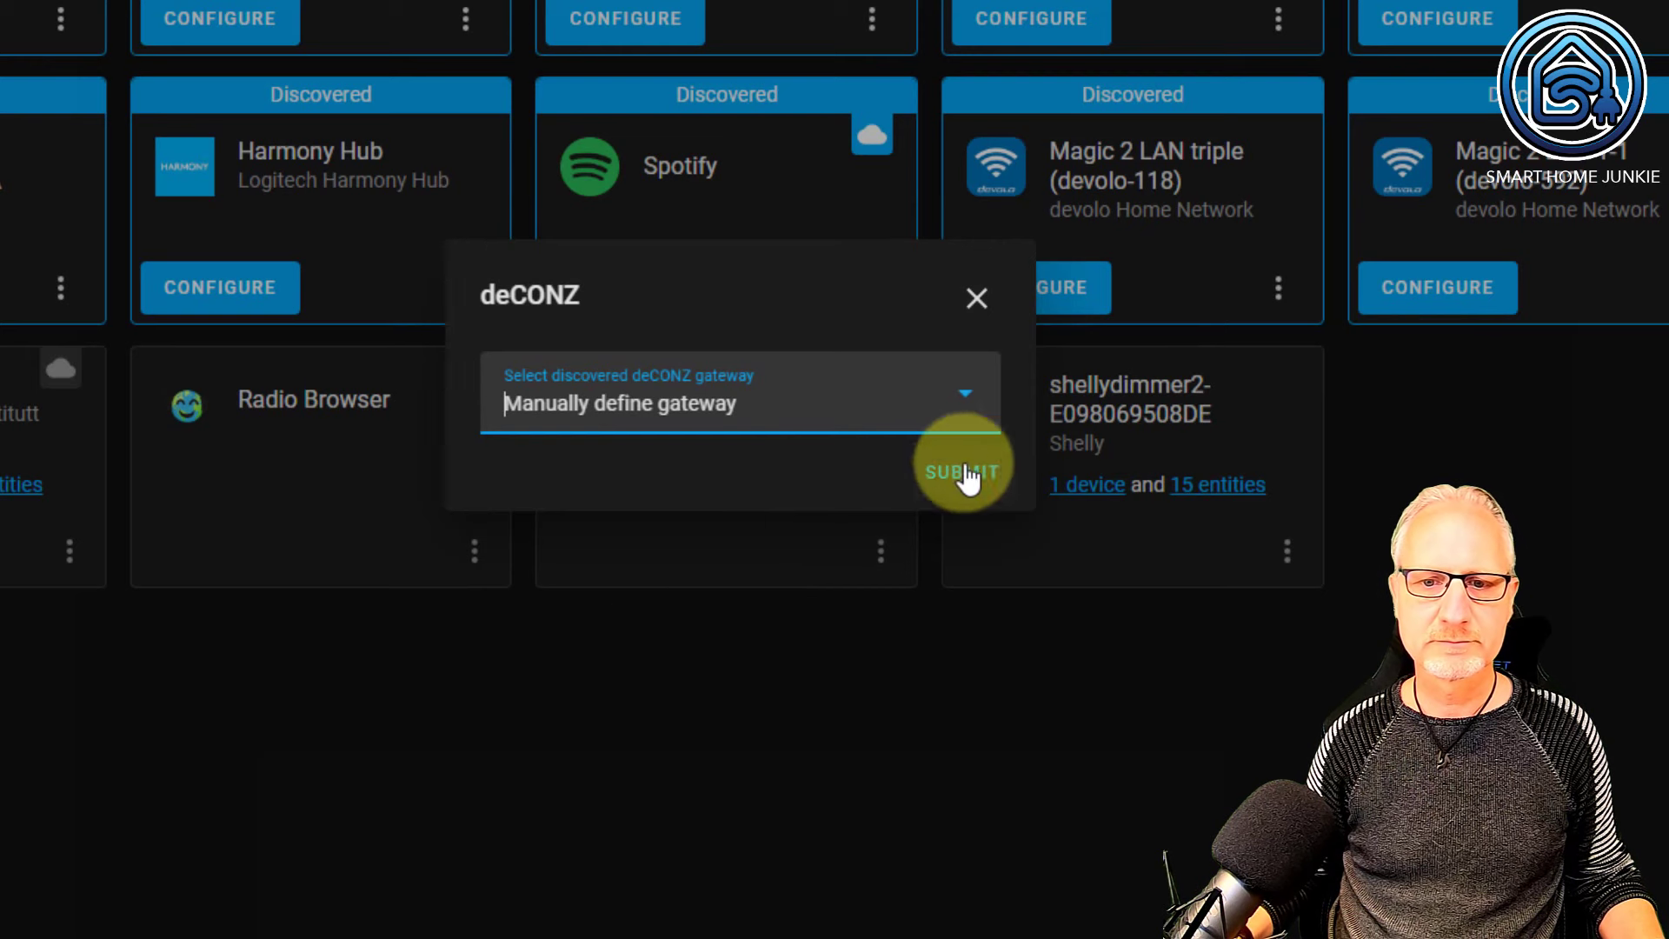
{"action": "left_click", "coordinate": [981, 487]}
{"action": "left_click", "coordinate": [597, 352]}
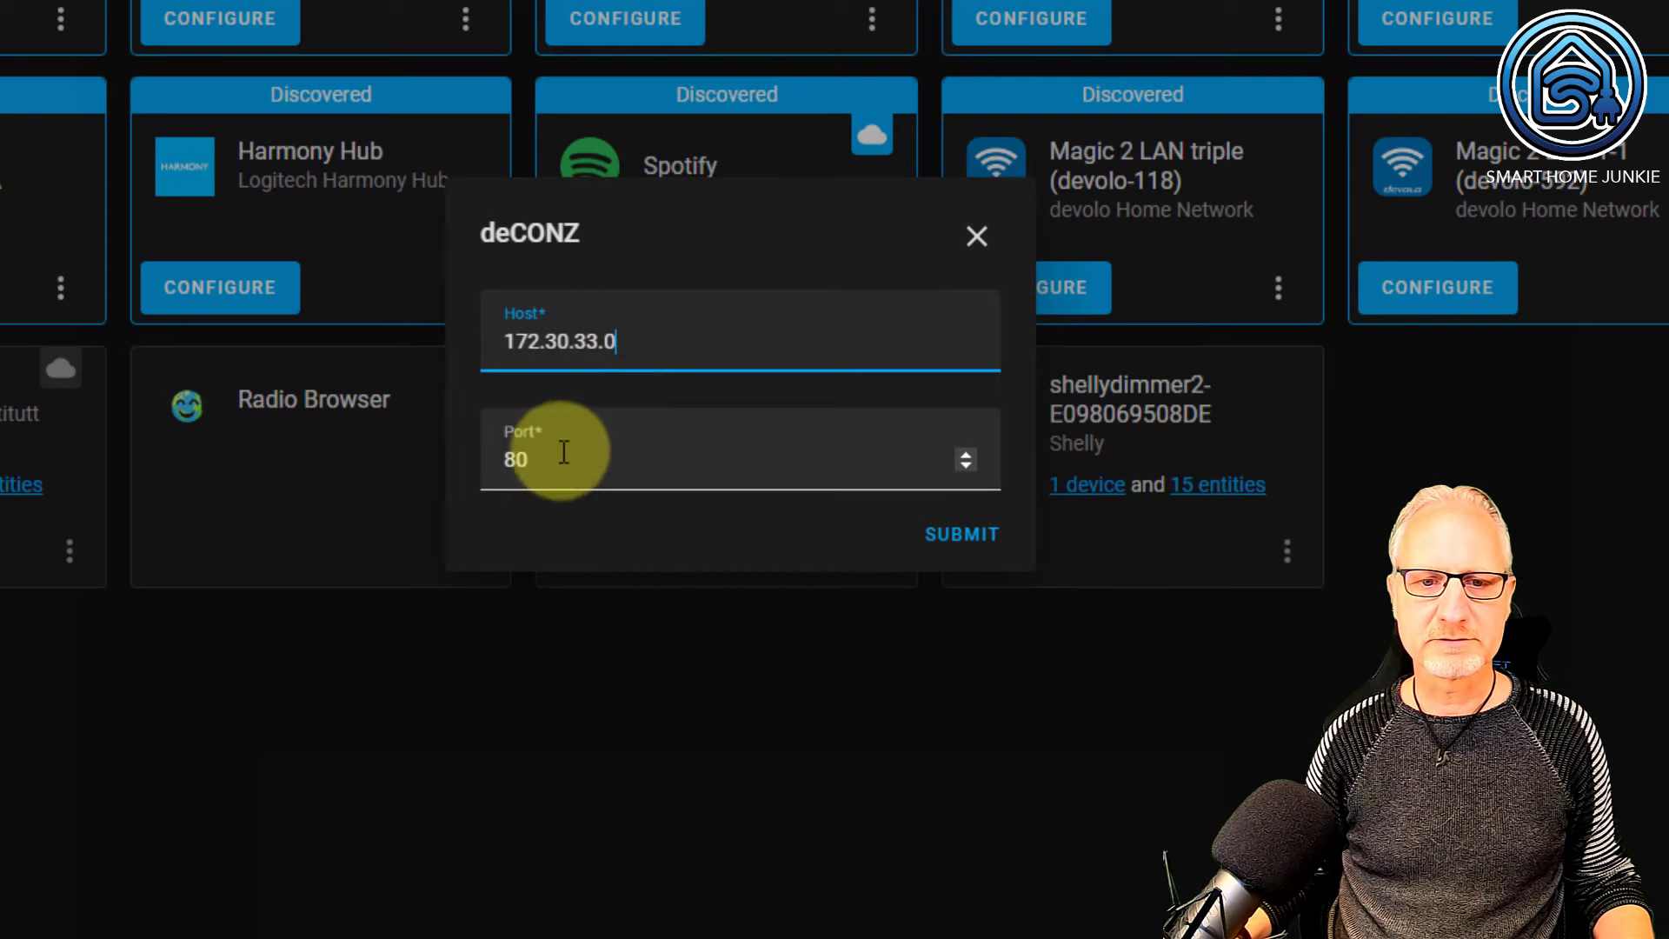
{"action": "left_click", "coordinate": [559, 461]}
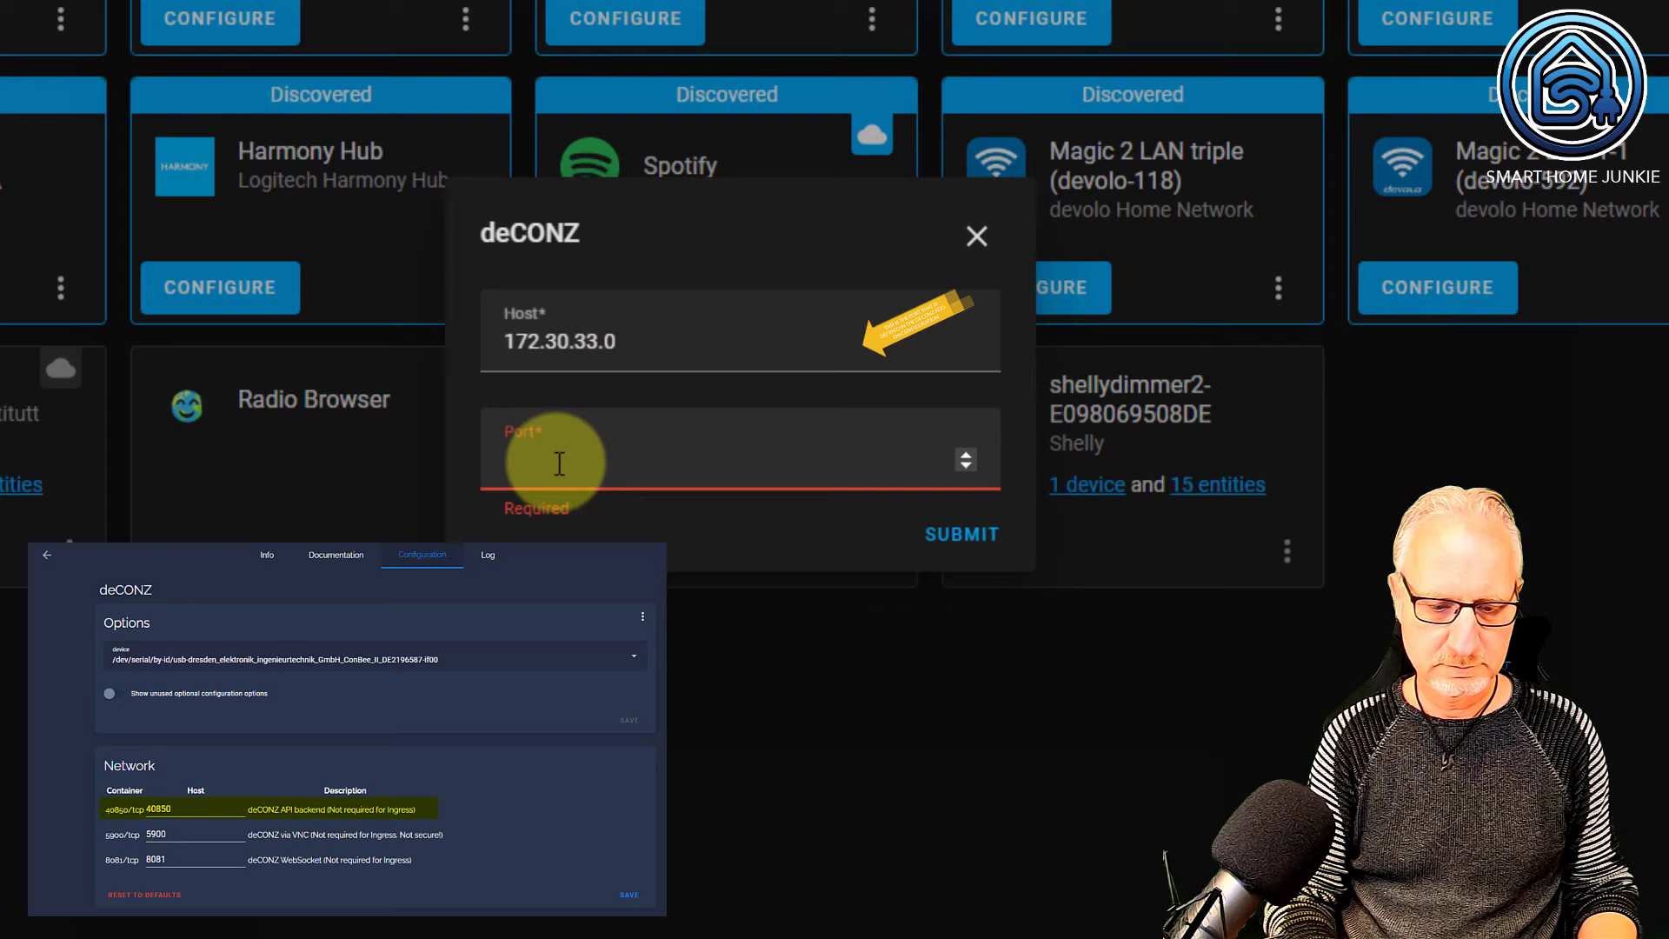
{"action": "type", "text": "40850"}
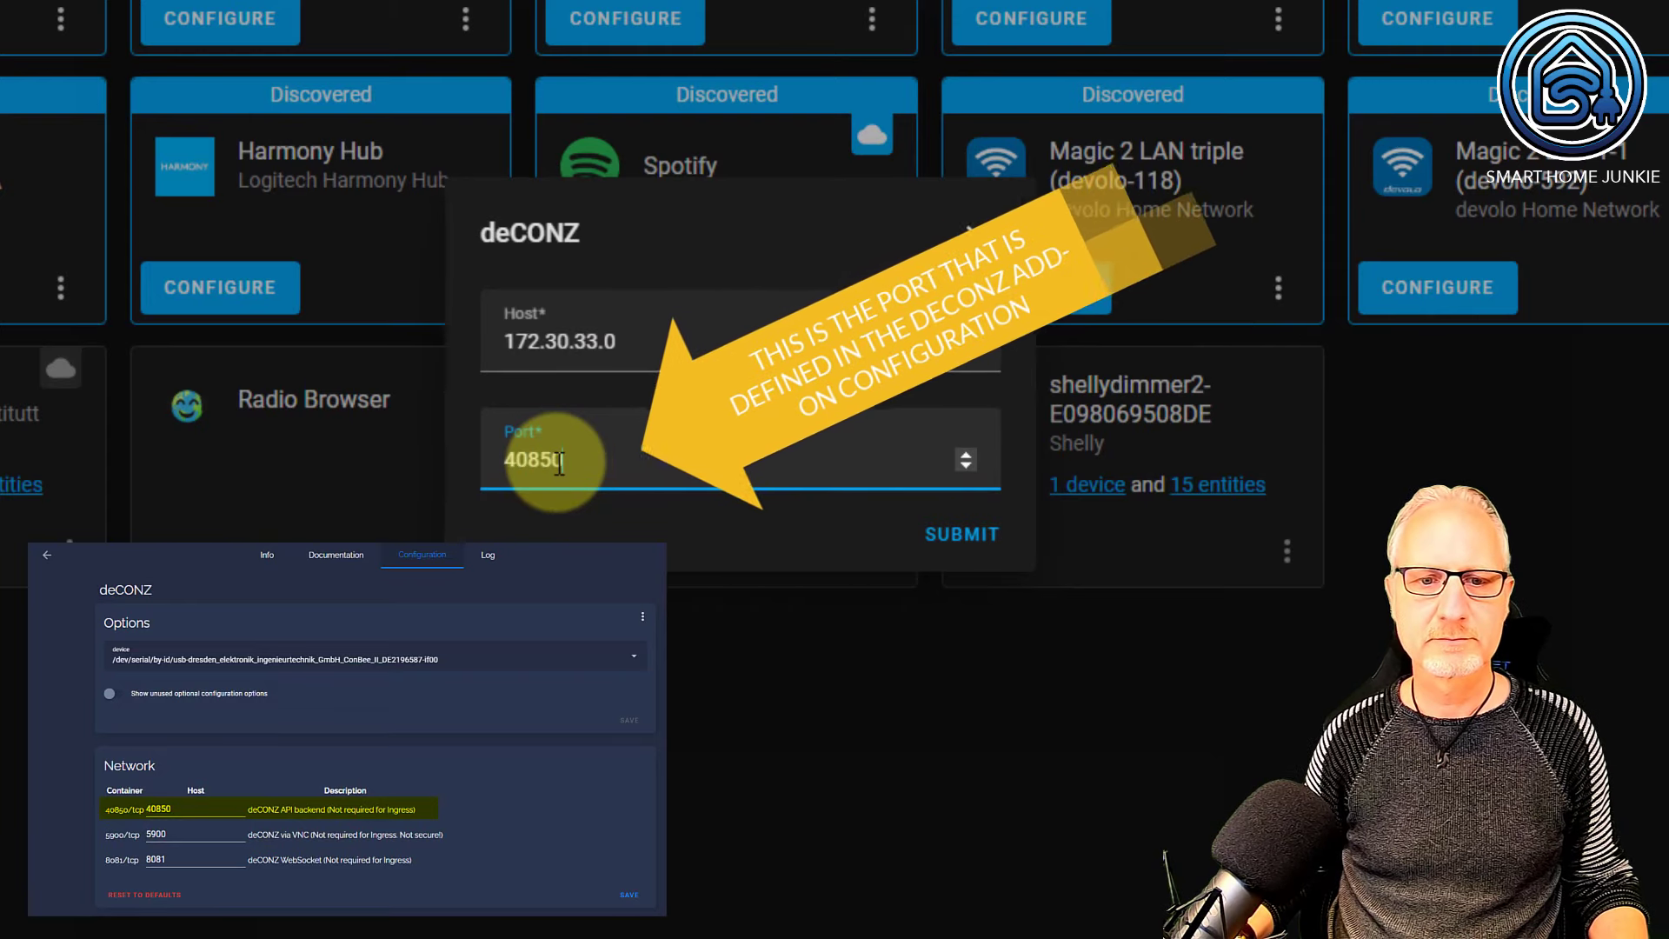
{"action": "left_click", "coordinate": [963, 536]}
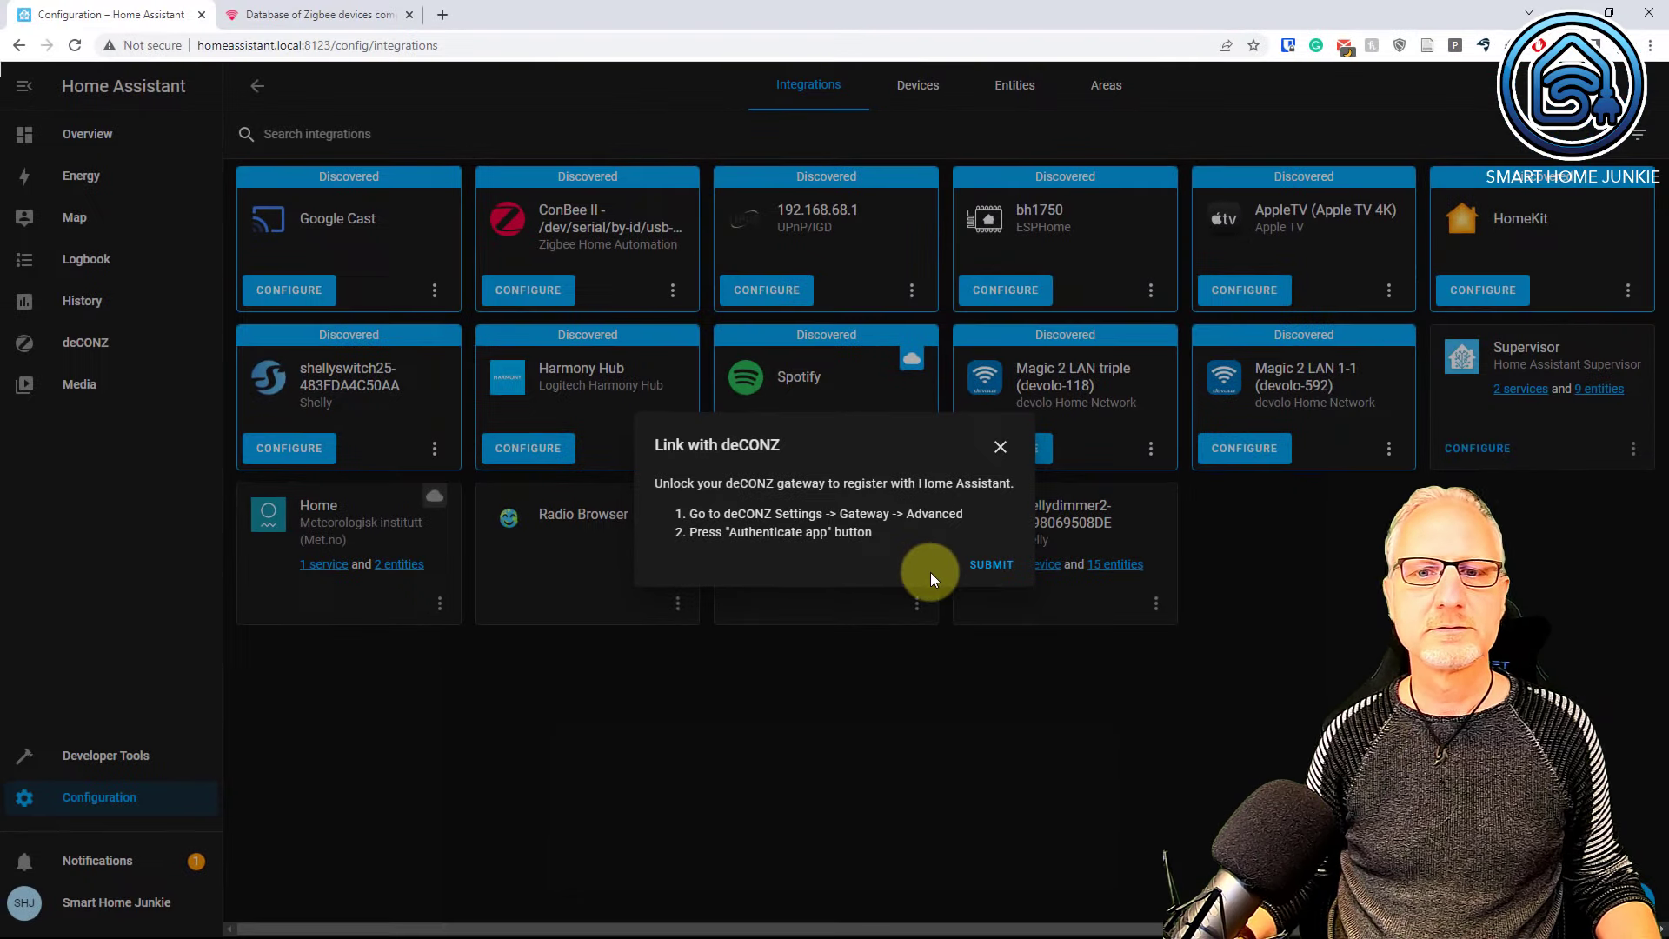
In a new tab at homeassistant.local:8123, open Phoscon and log in to Phoscon-GW.
{"action": "left_click", "coordinate": [444, 15]}
{"action": "type", "text": "homeassistant.lo"}
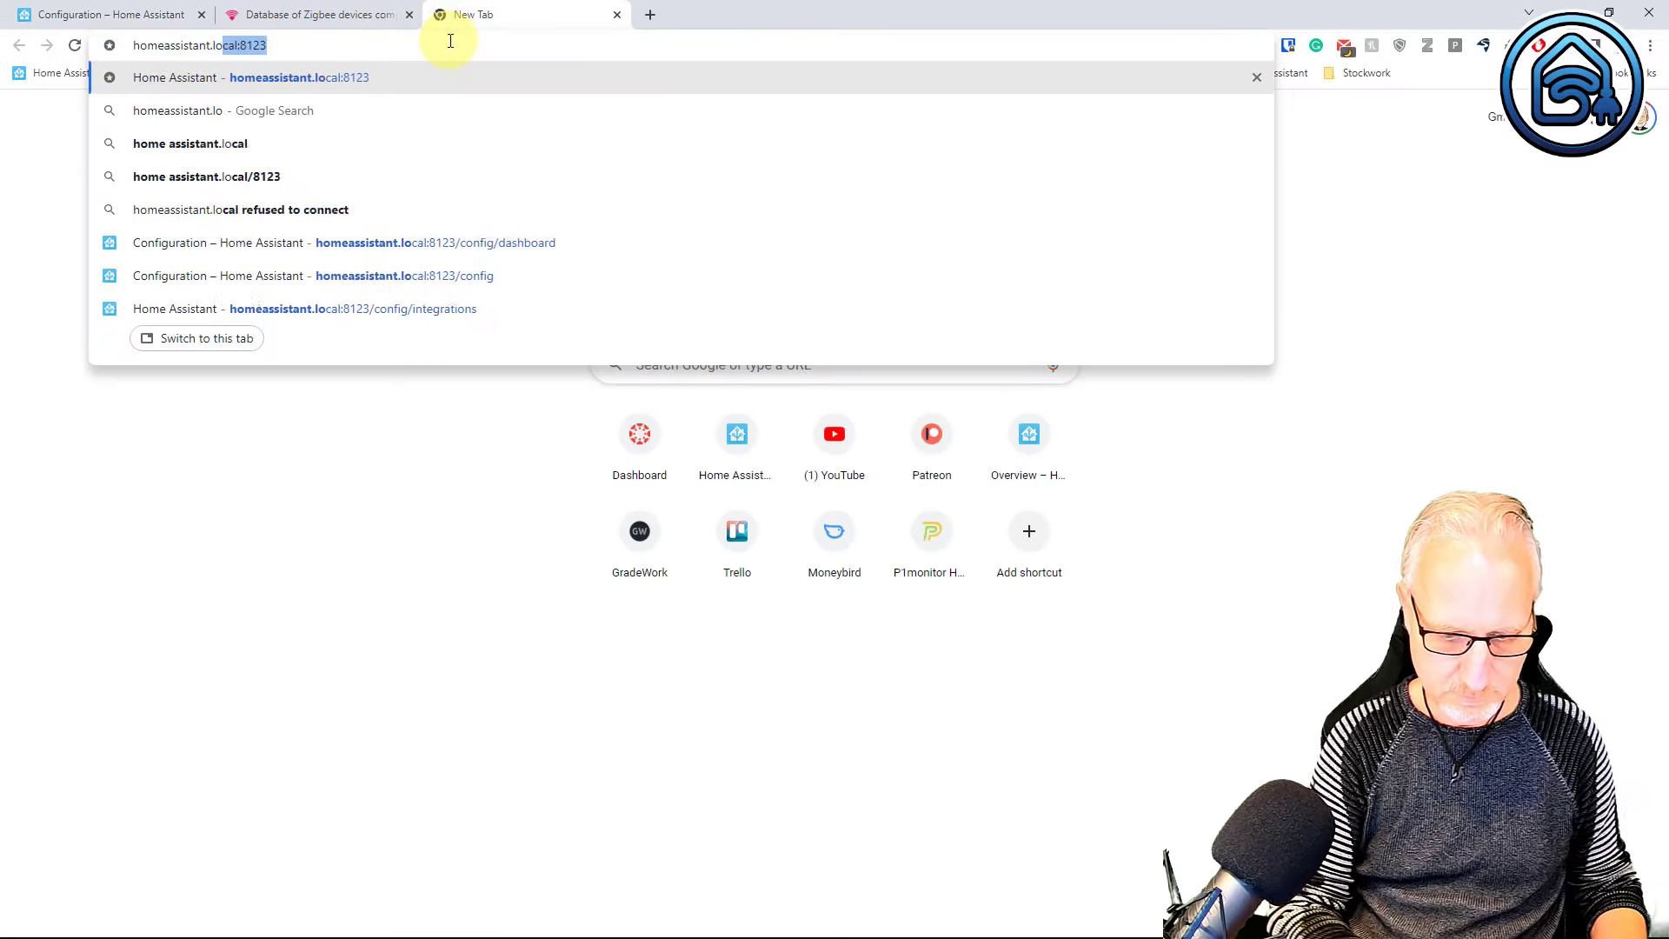
{"action": "type", "text": "cal:8123"}
{"action": "key", "text": "Return"}
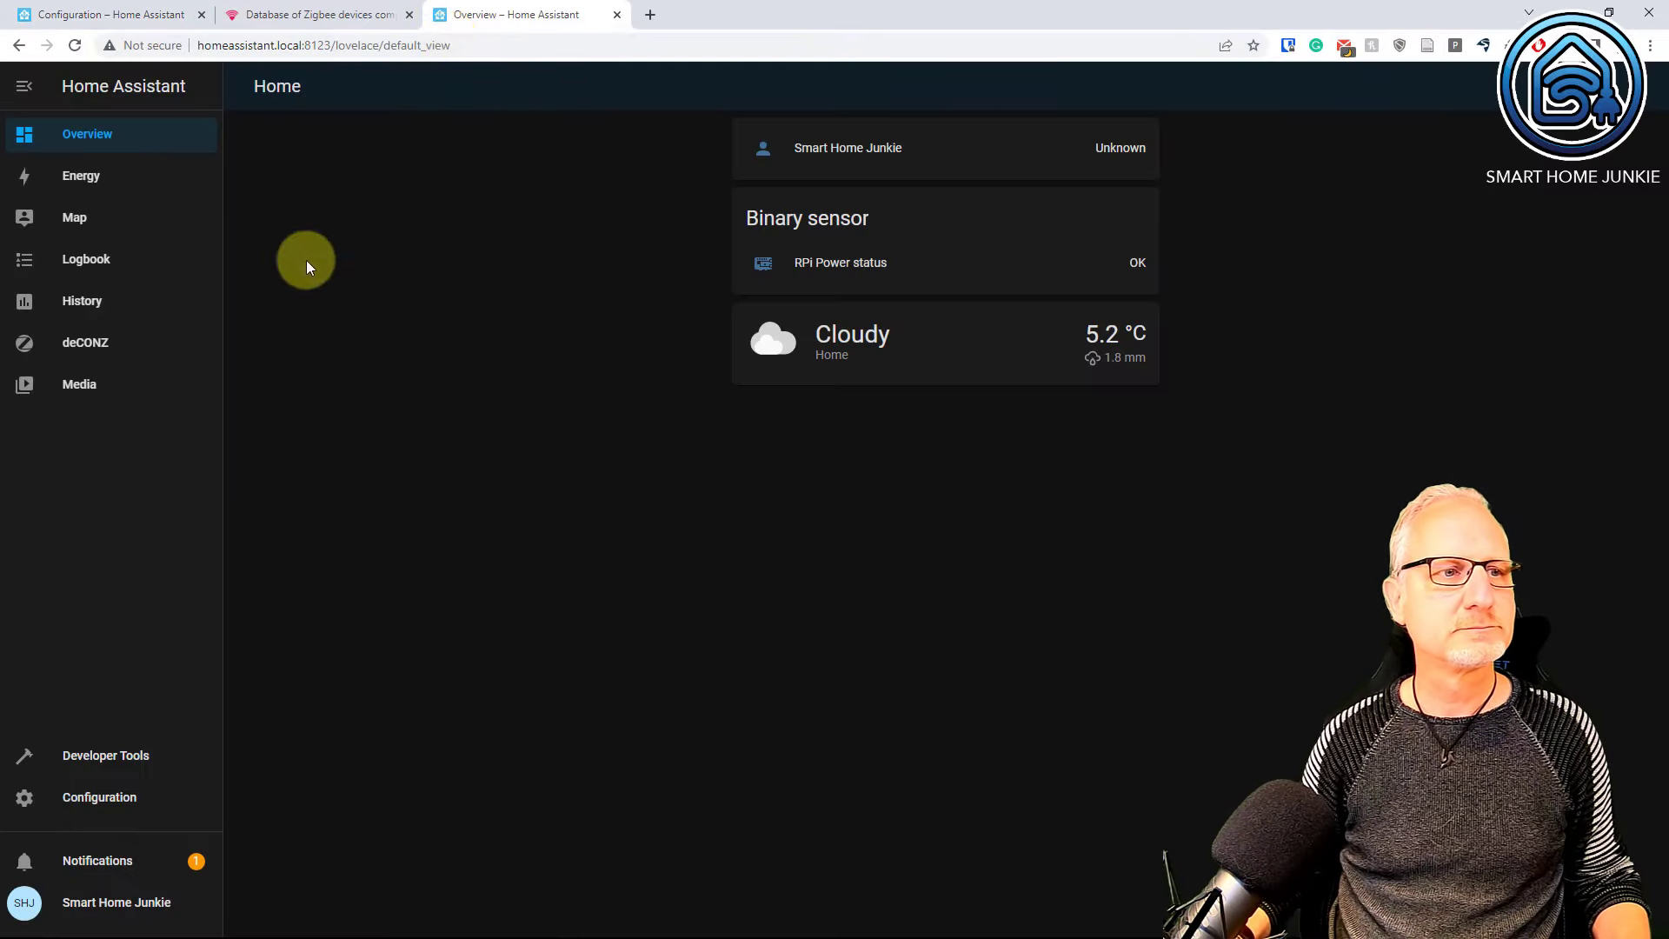
{"action": "left_click", "coordinate": [87, 342]}
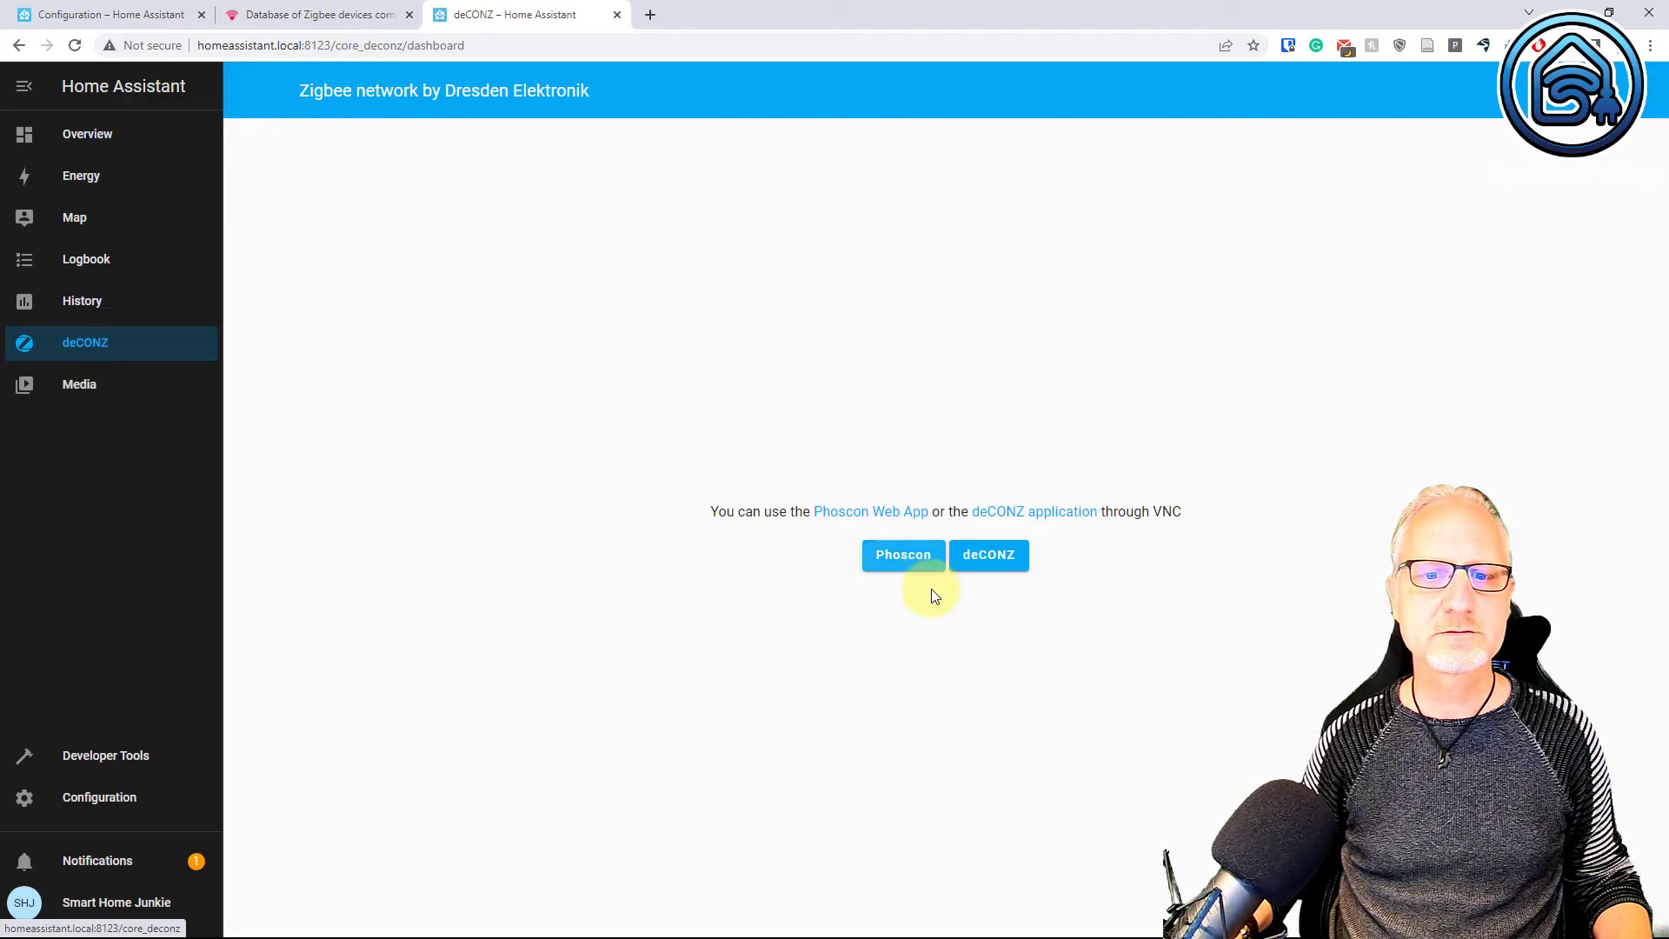
{"action": "left_click", "coordinate": [908, 565]}
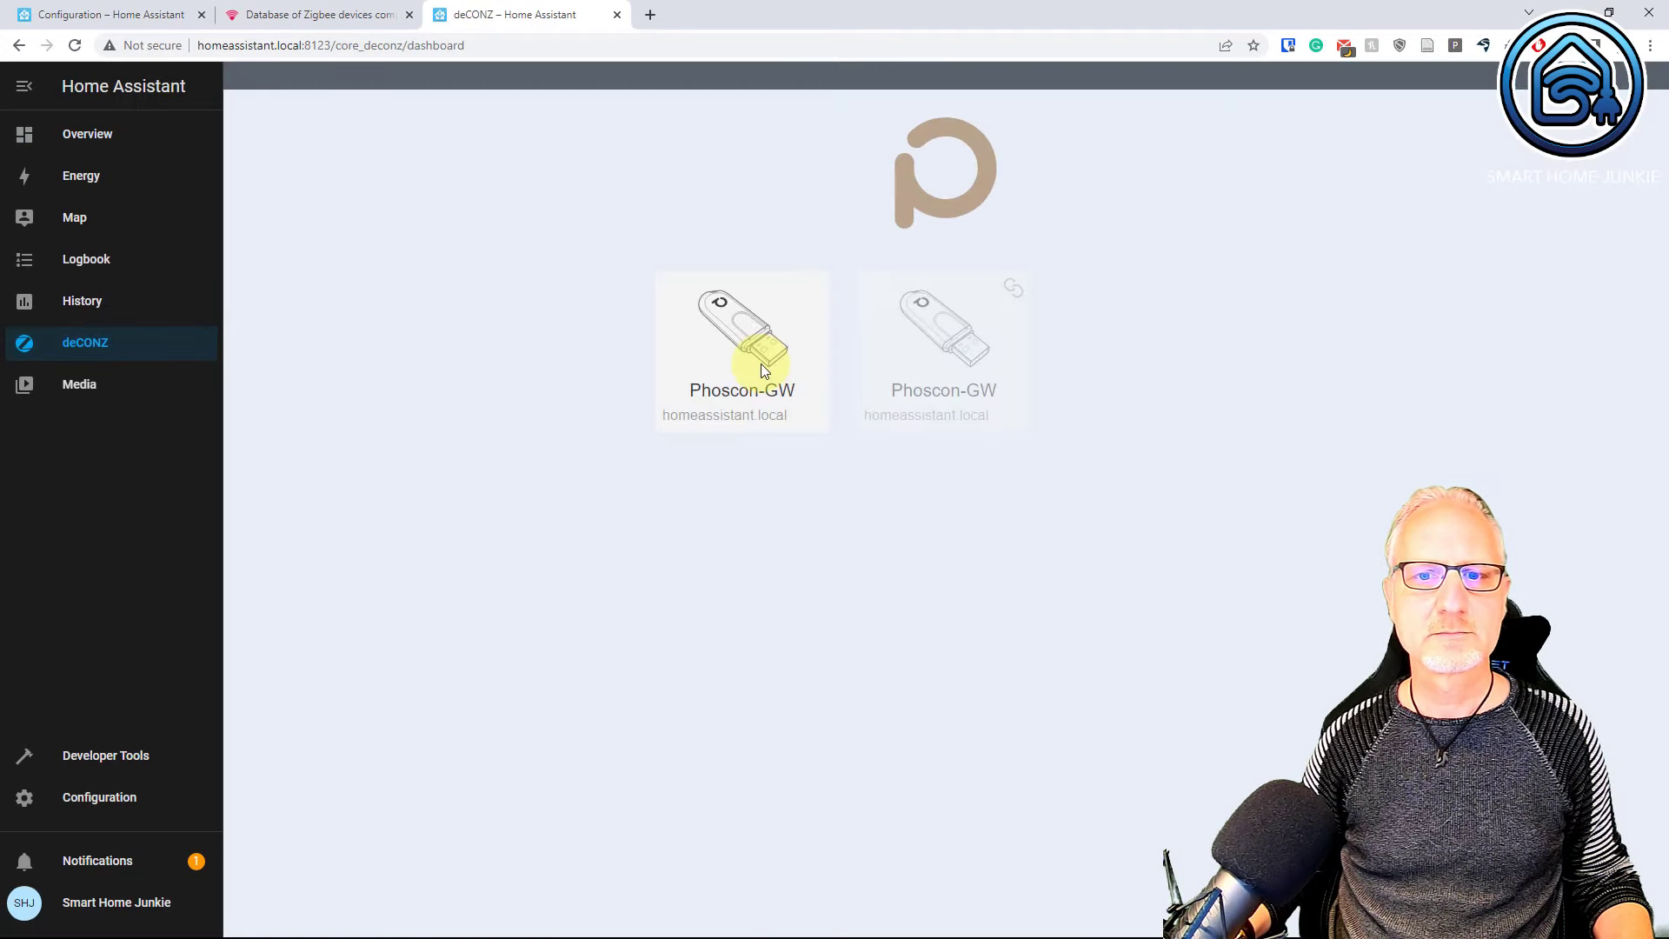
{"action": "left_click", "coordinate": [760, 364]}
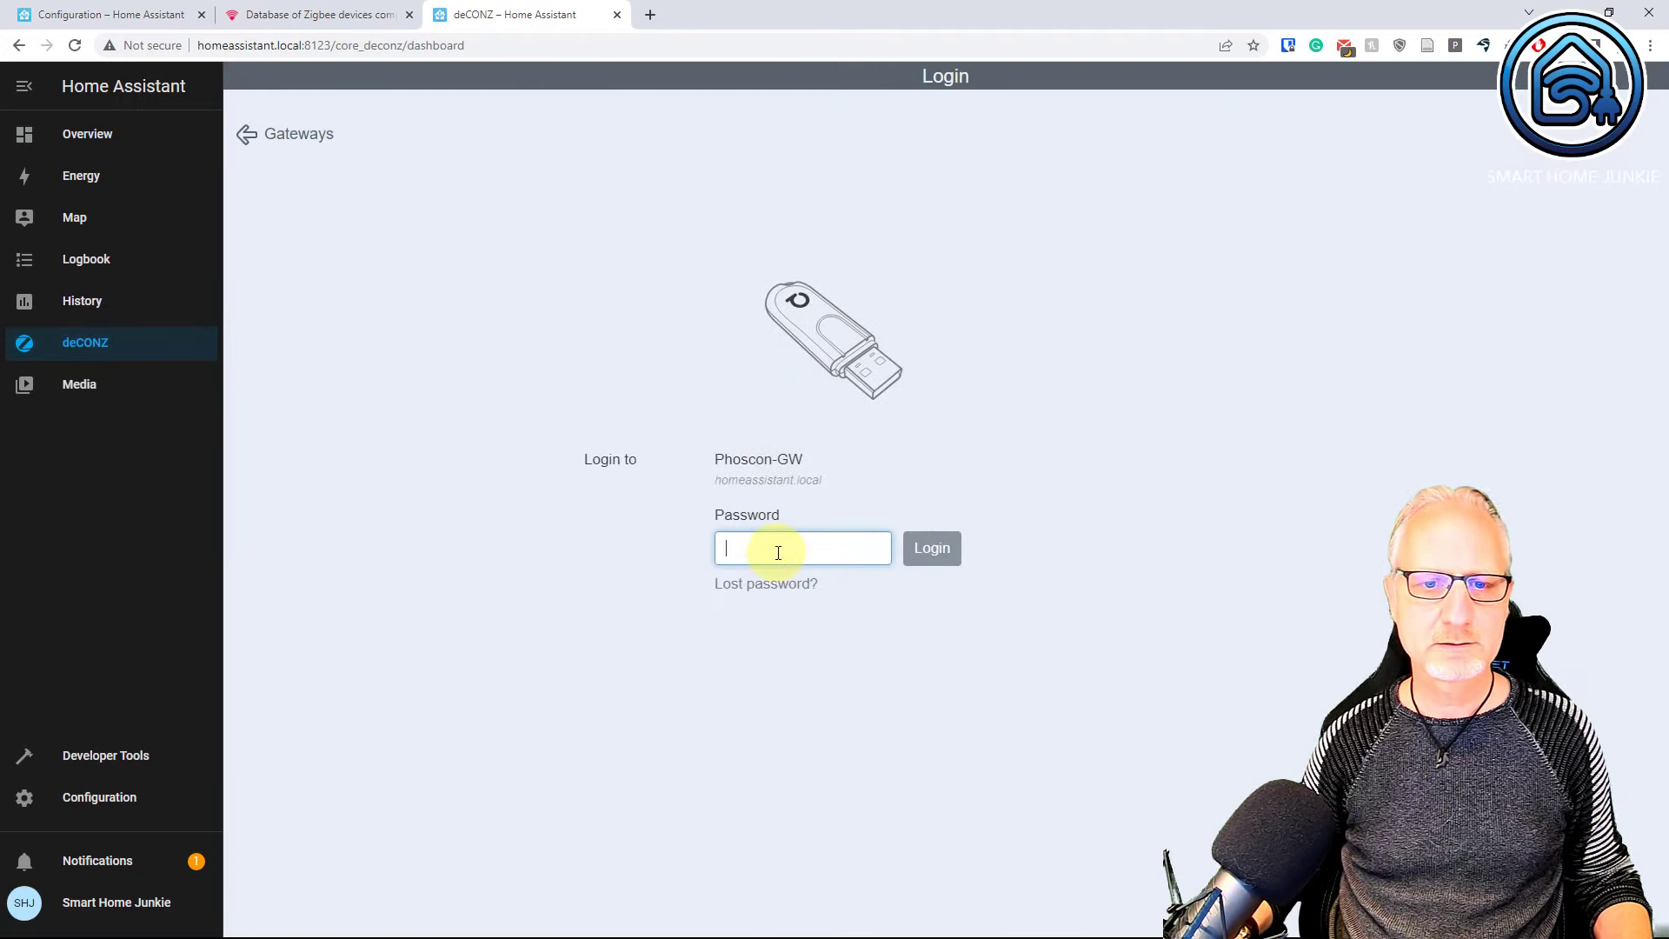
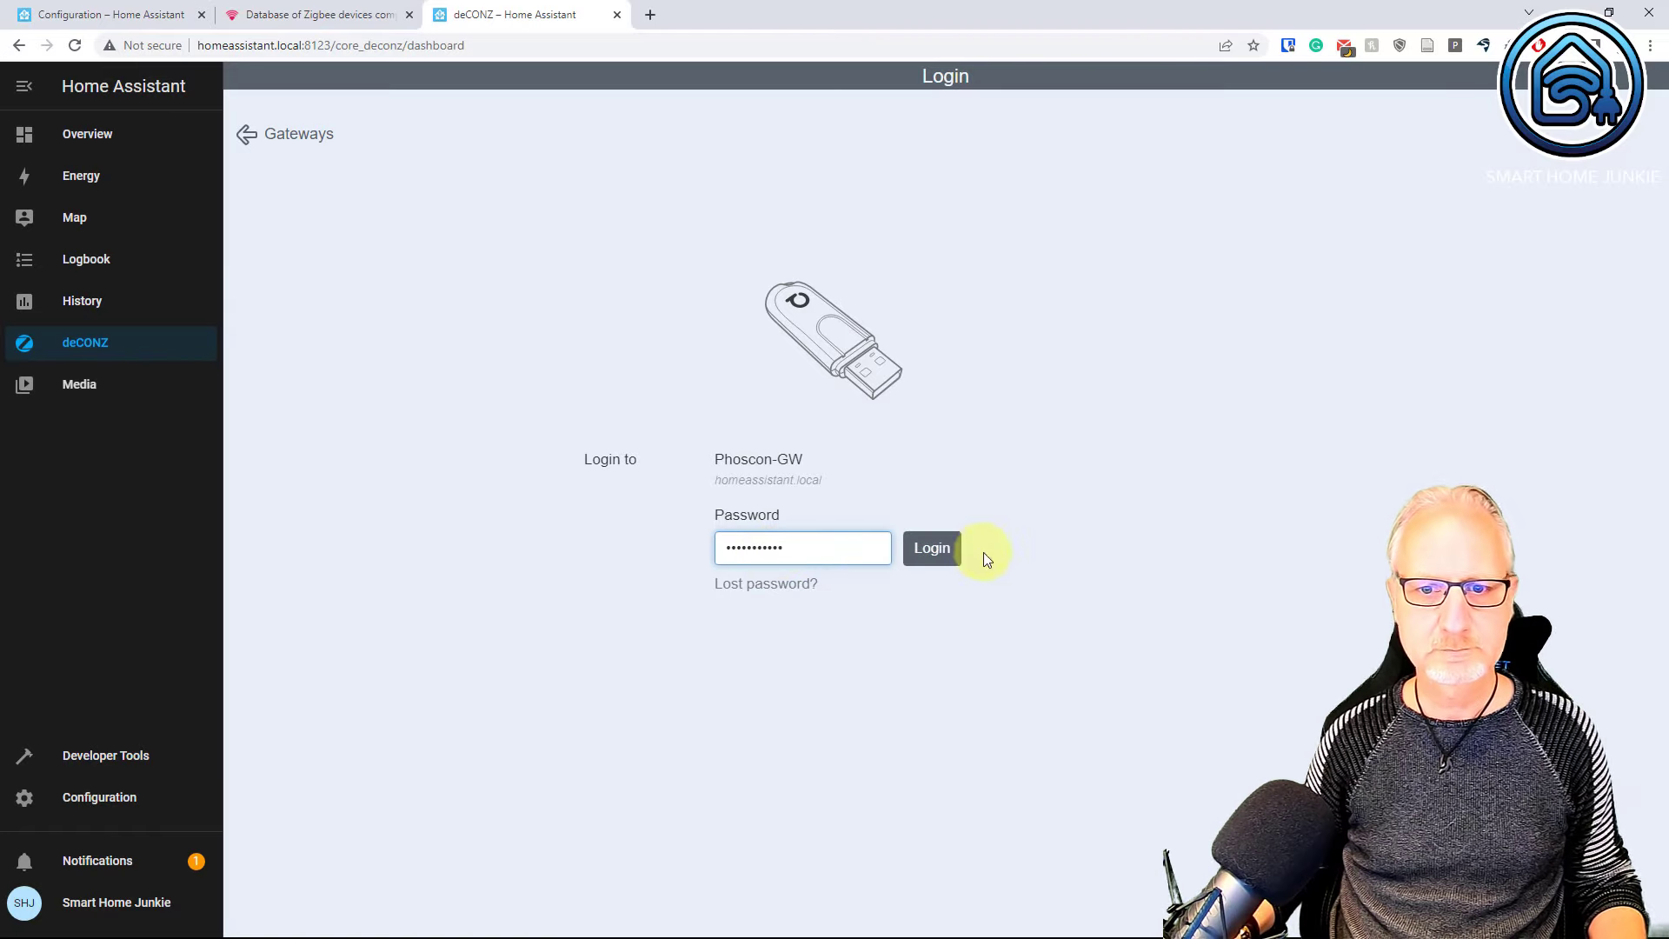
{"action": "left_click", "coordinate": [950, 550]}
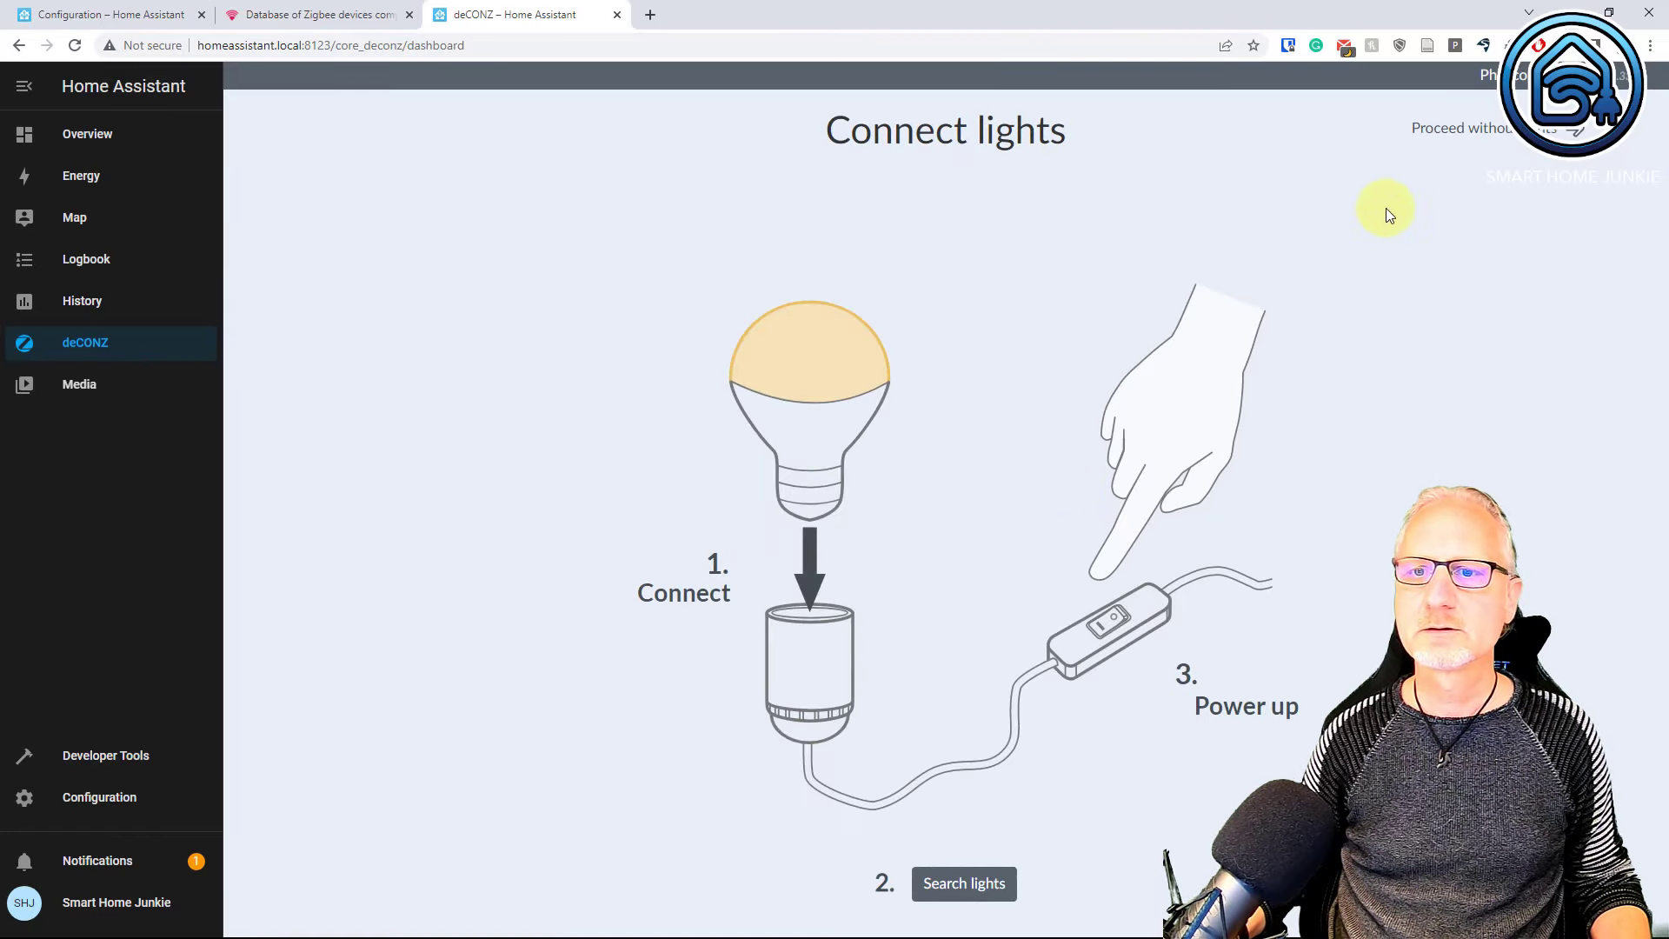
Skip setup prompts and enable Authenticate app in Phoscon's advanced gateway settings.
{"action": "left_click", "coordinate": [1478, 138]}
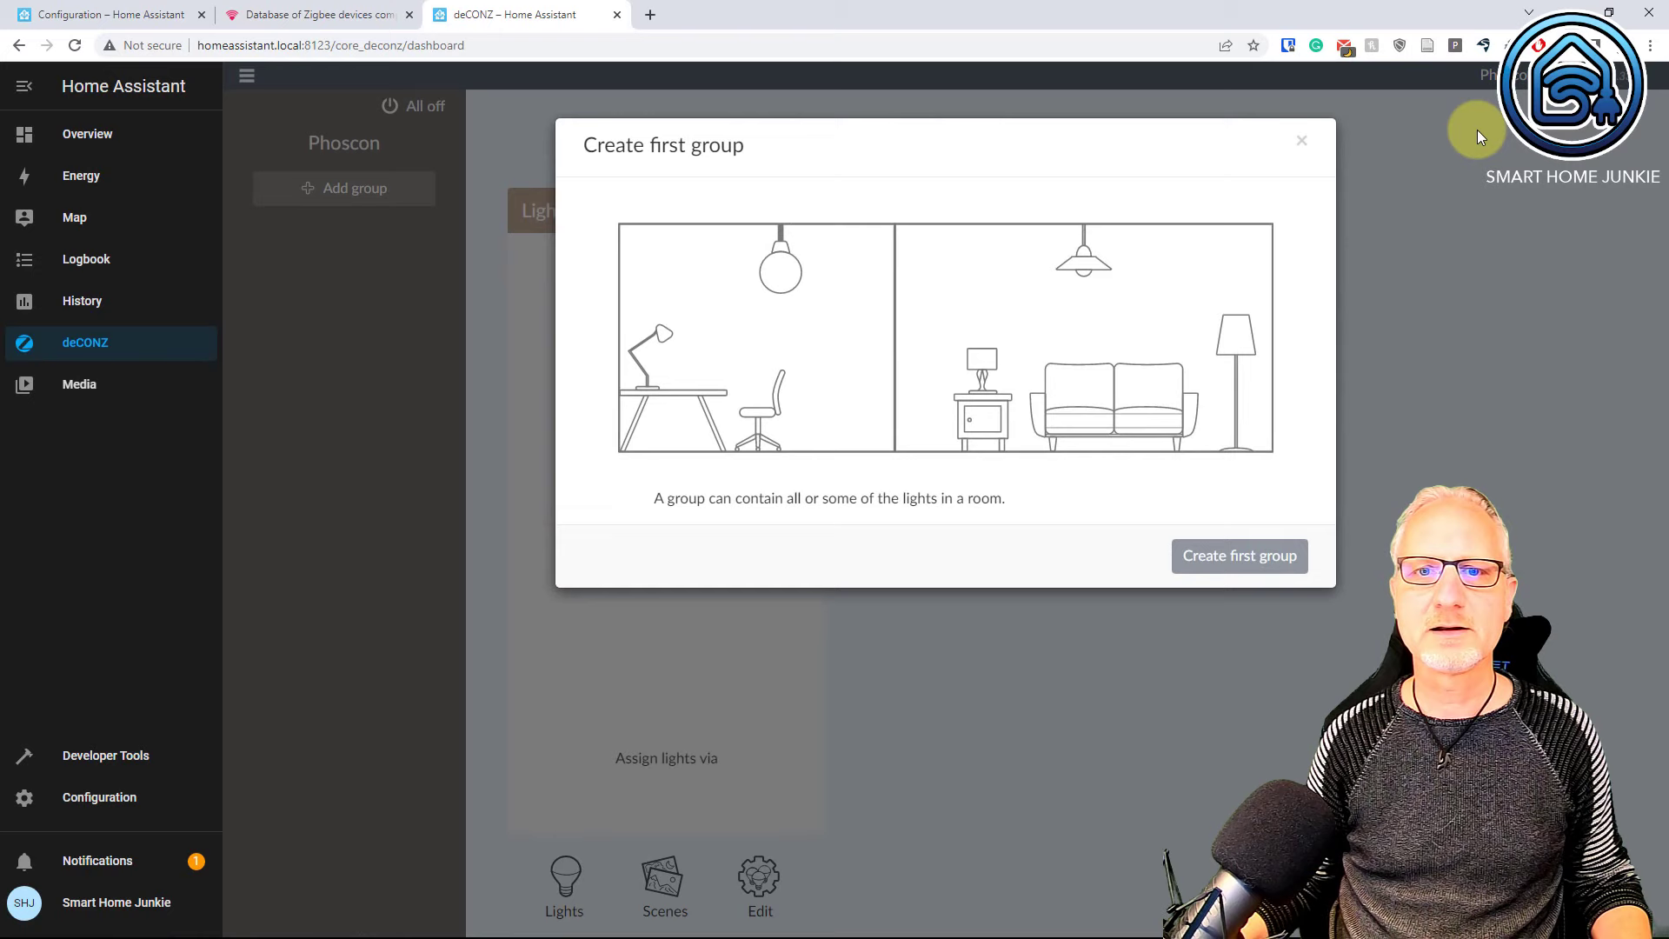
{"action": "left_click", "coordinate": [1304, 143]}
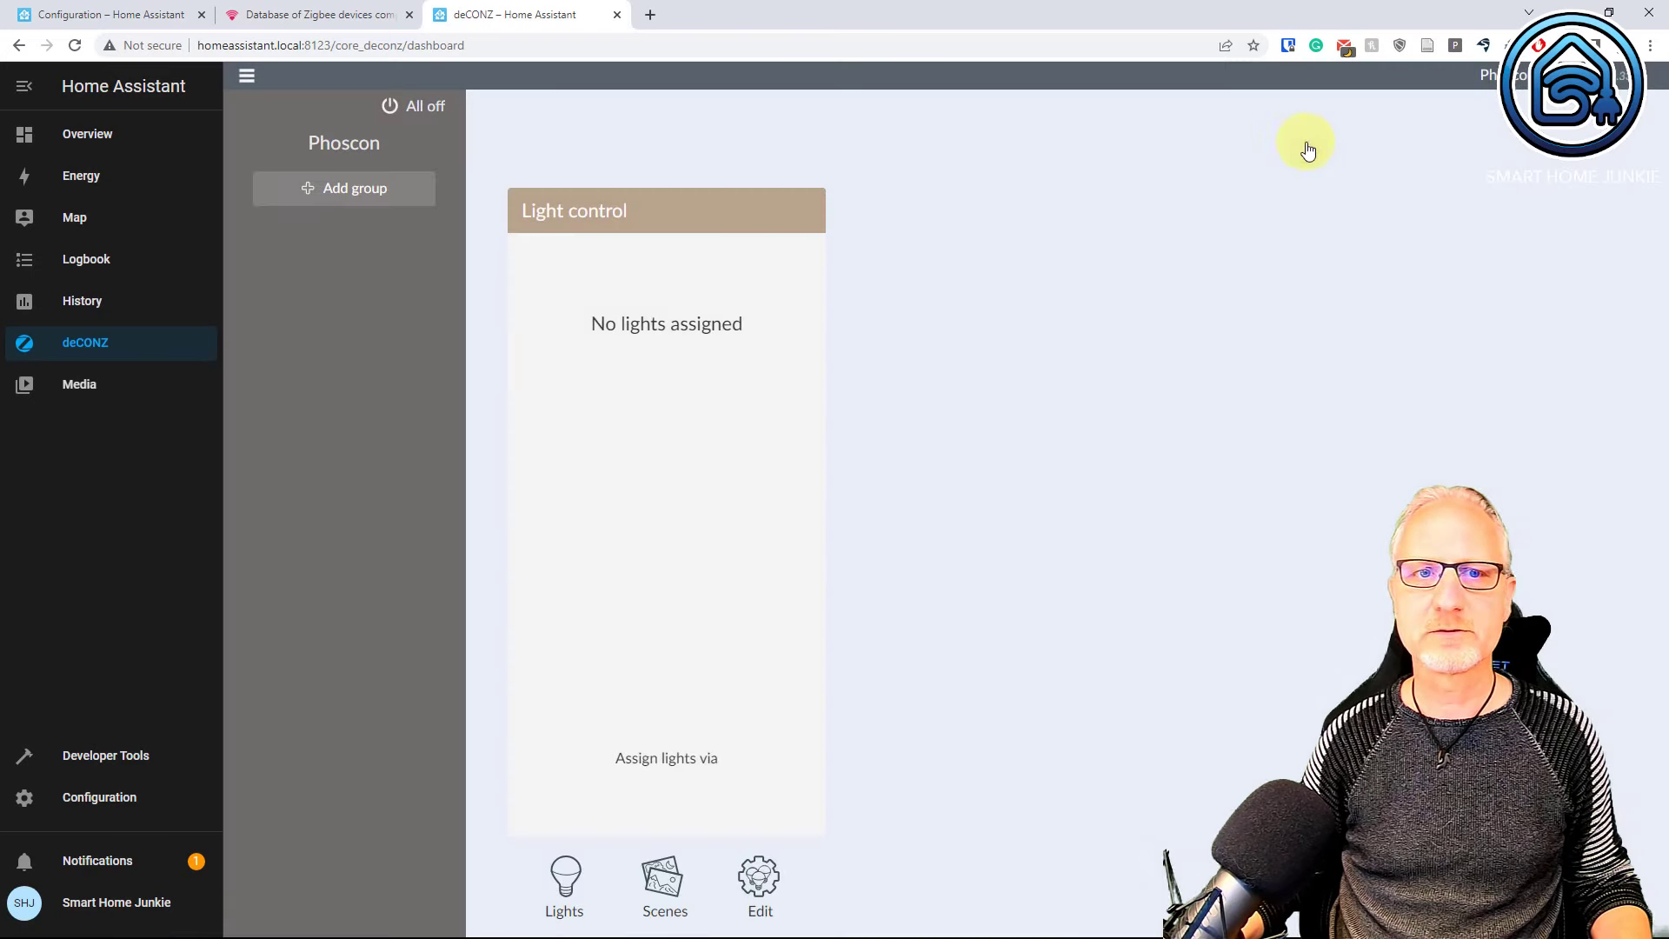
{"action": "left_click", "coordinate": [247, 80]}
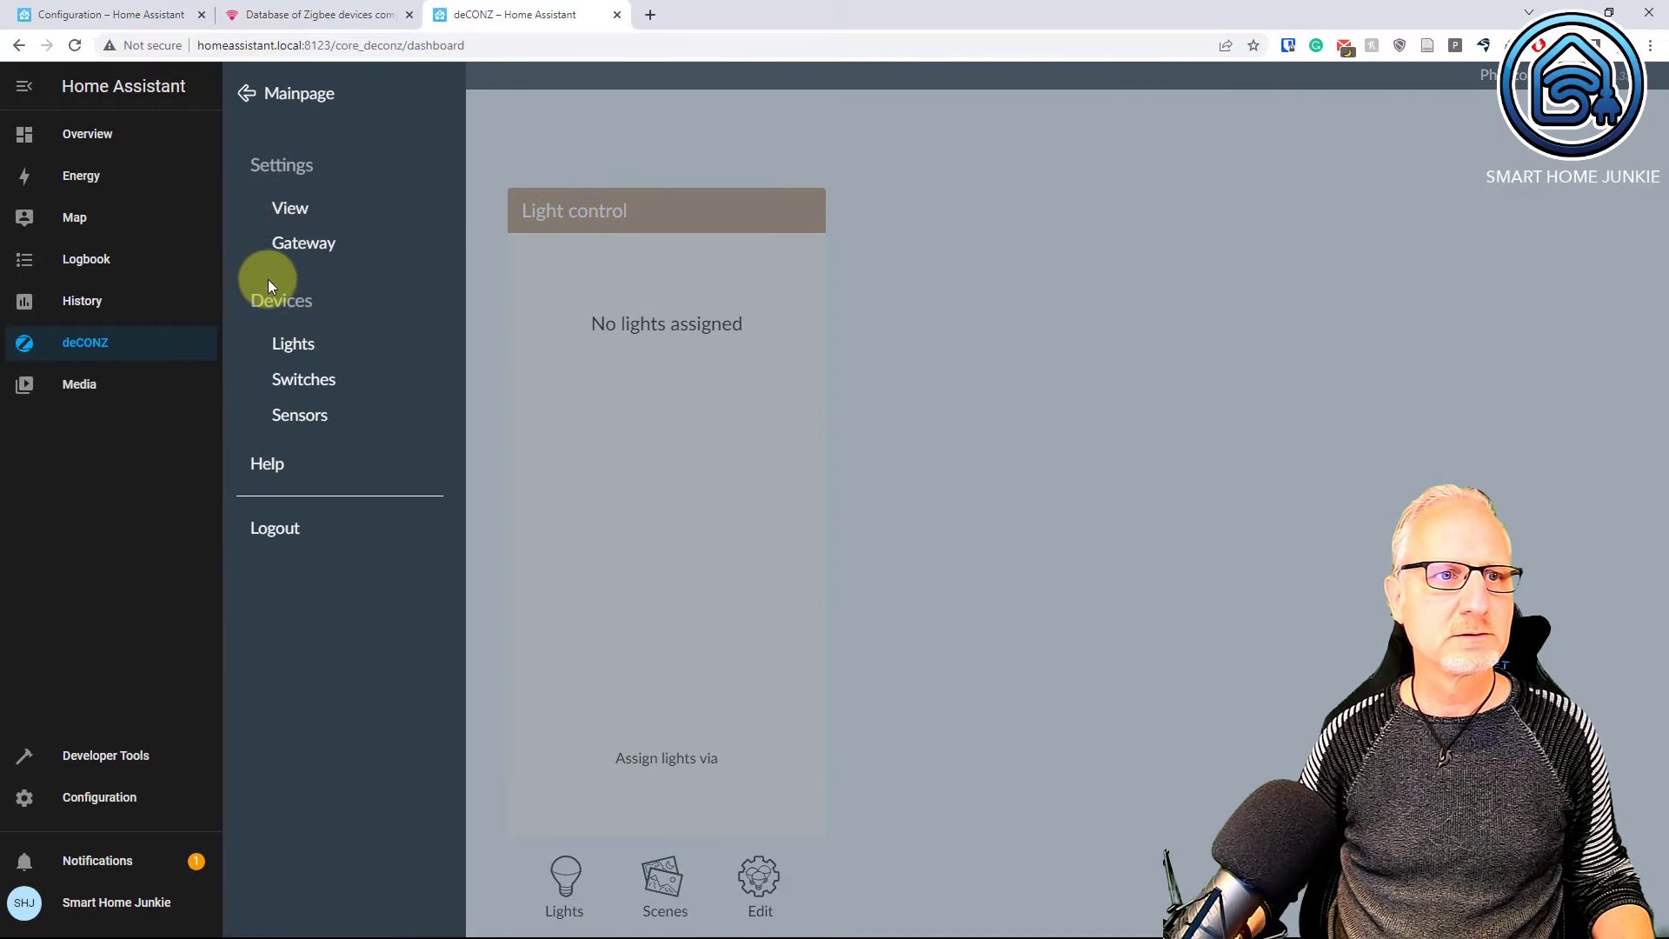
{"action": "left_click", "coordinate": [294, 244]}
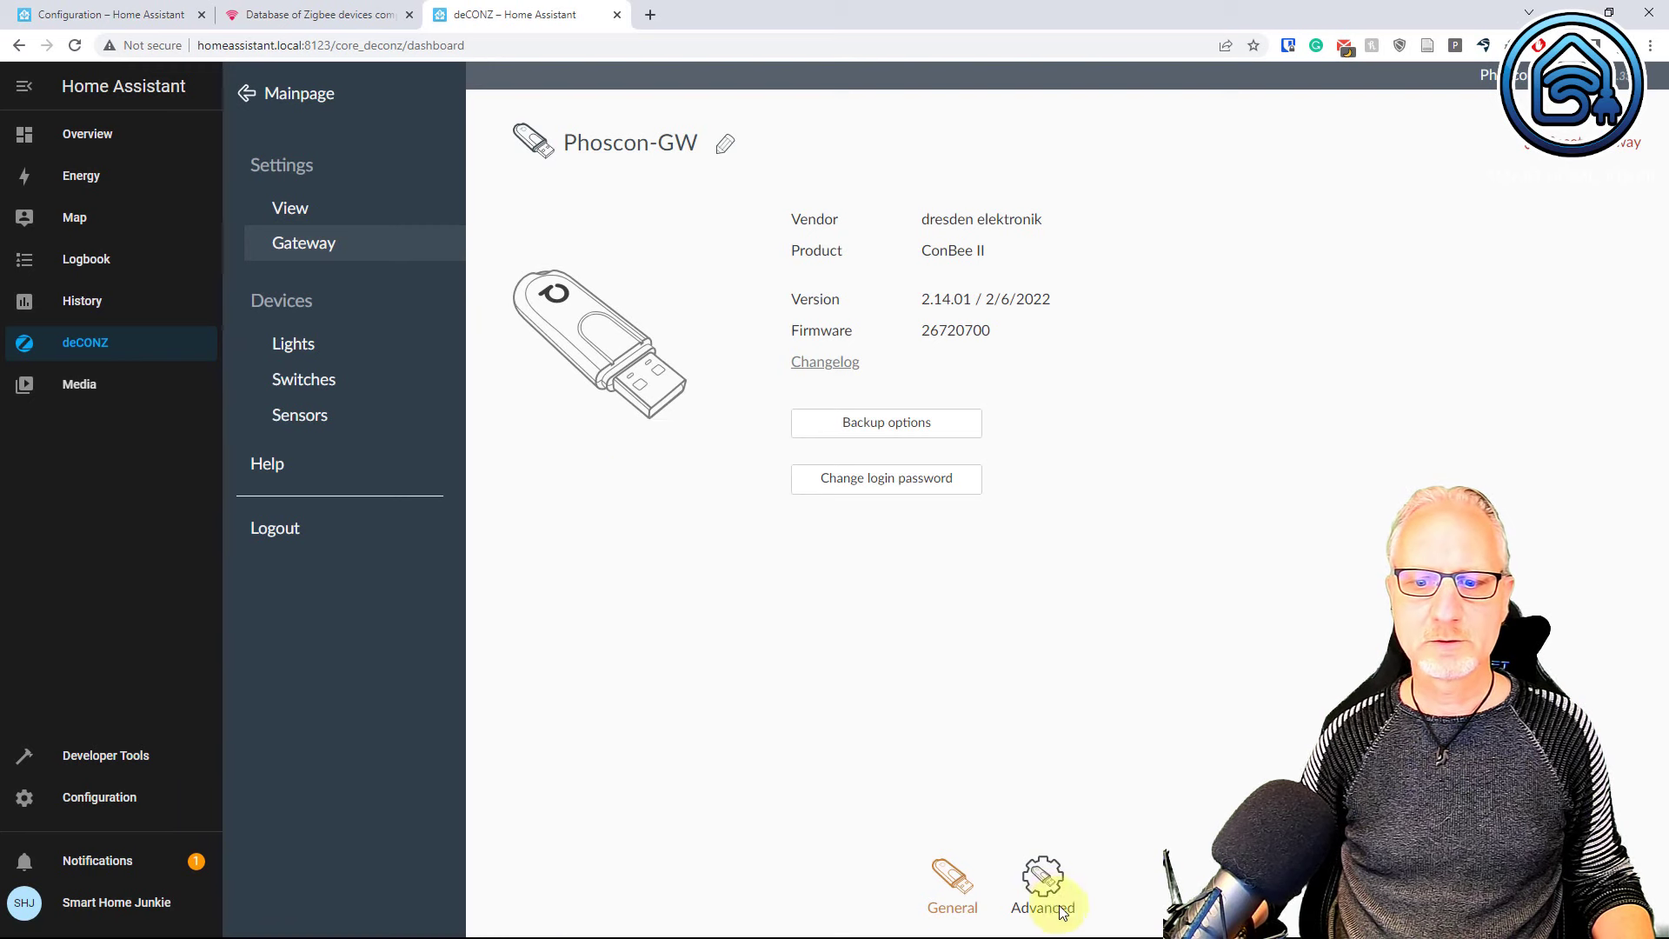
{"action": "left_click", "coordinate": [1042, 878]}
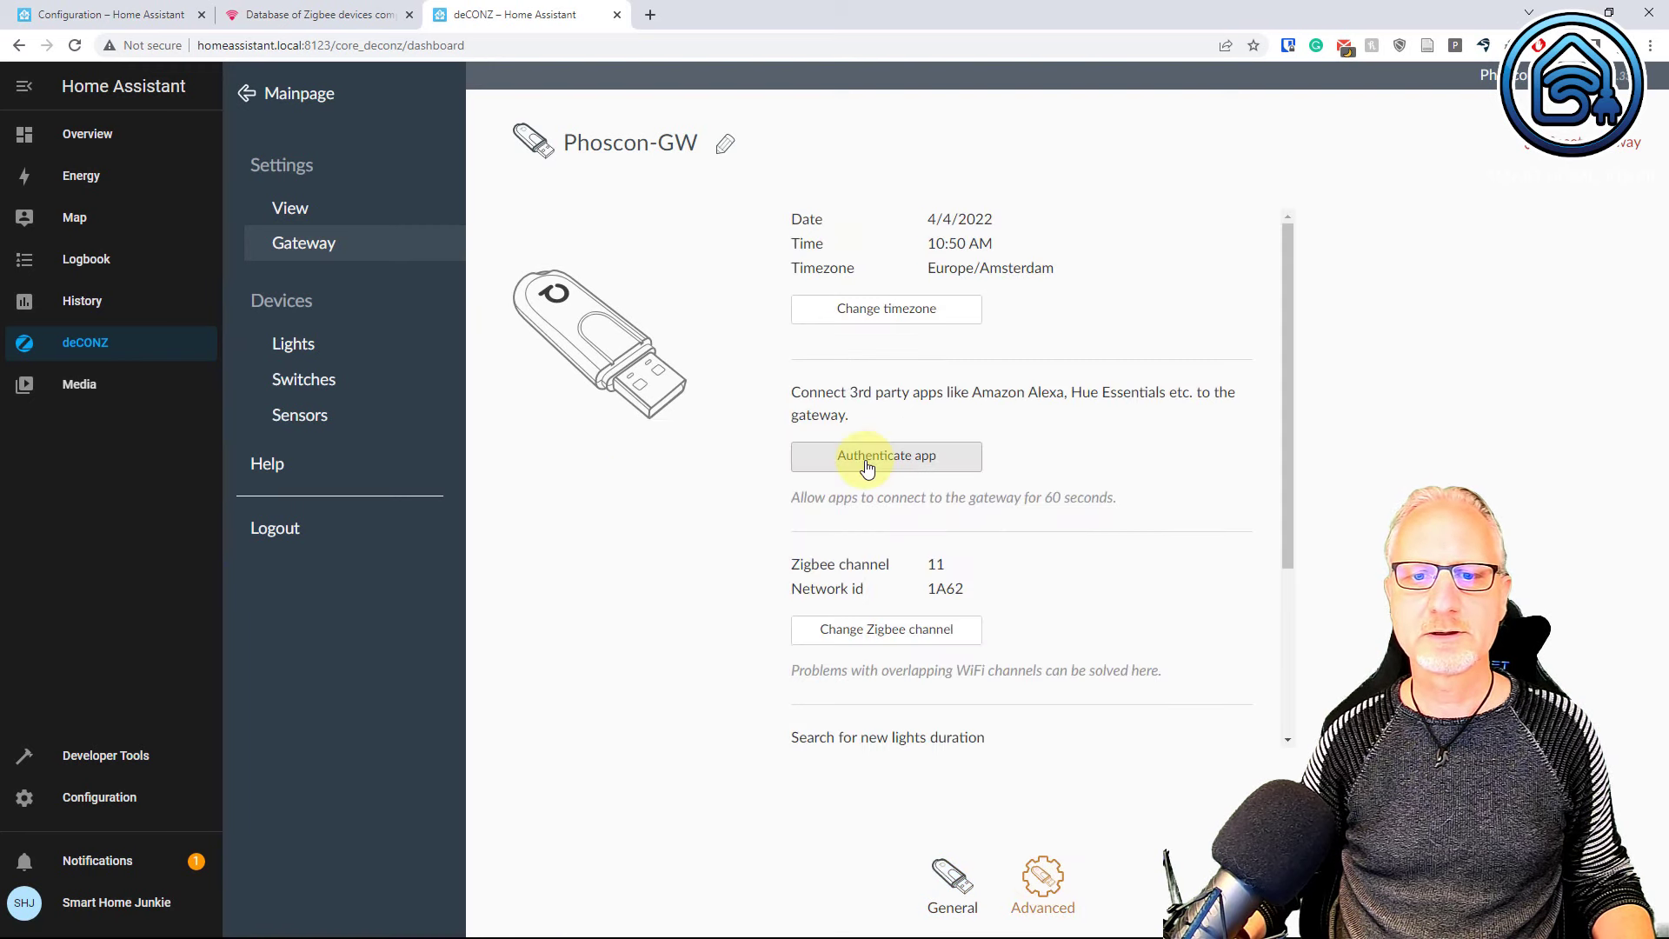
{"action": "left_click", "coordinate": [868, 465]}
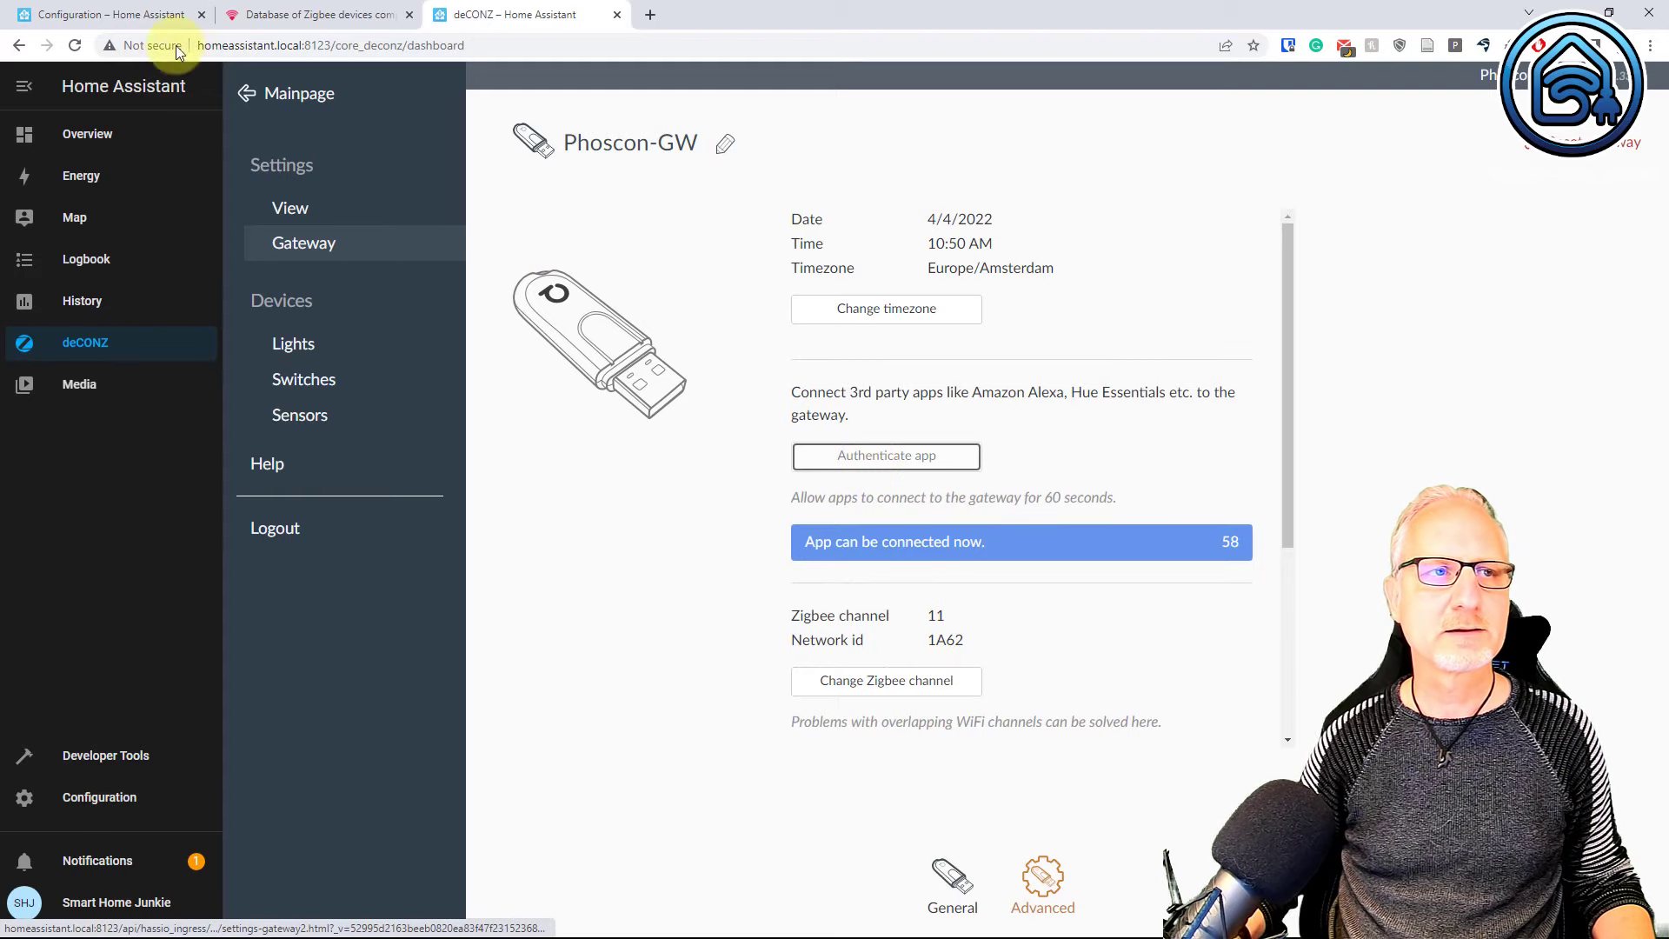
{"action": "left_click", "coordinate": [132, 19]}
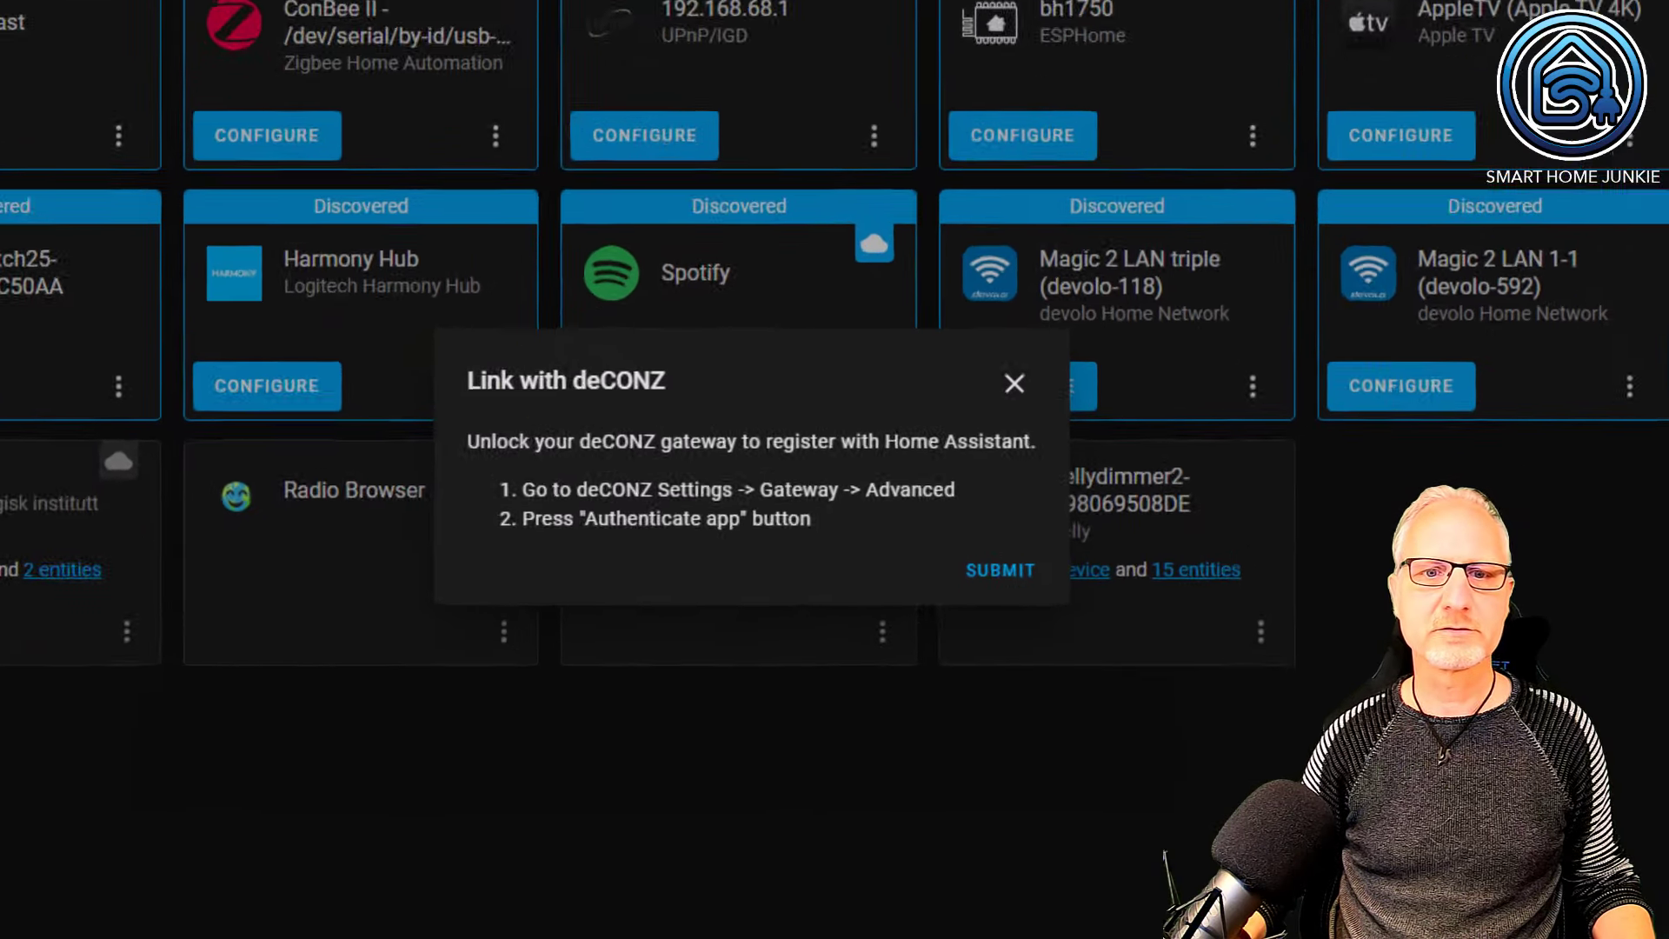
Submit the Link with deCONZ dialog and finish the integration setup.
{"action": "left_click", "coordinate": [1020, 573]}
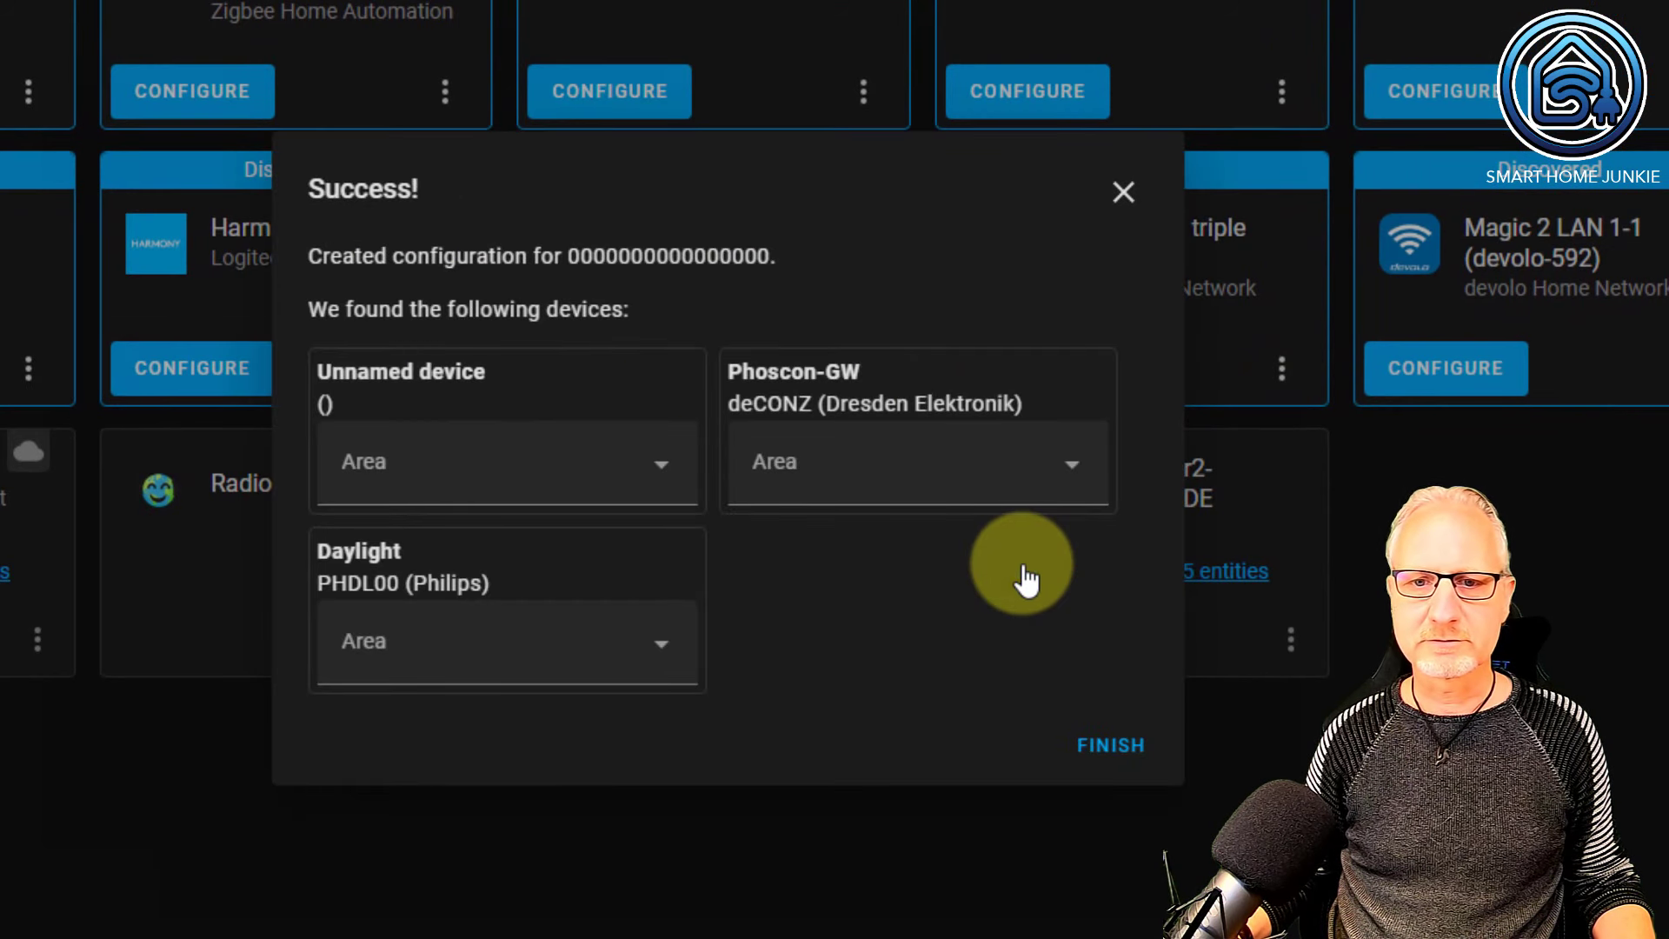
{"action": "left_click", "coordinate": [1113, 750]}
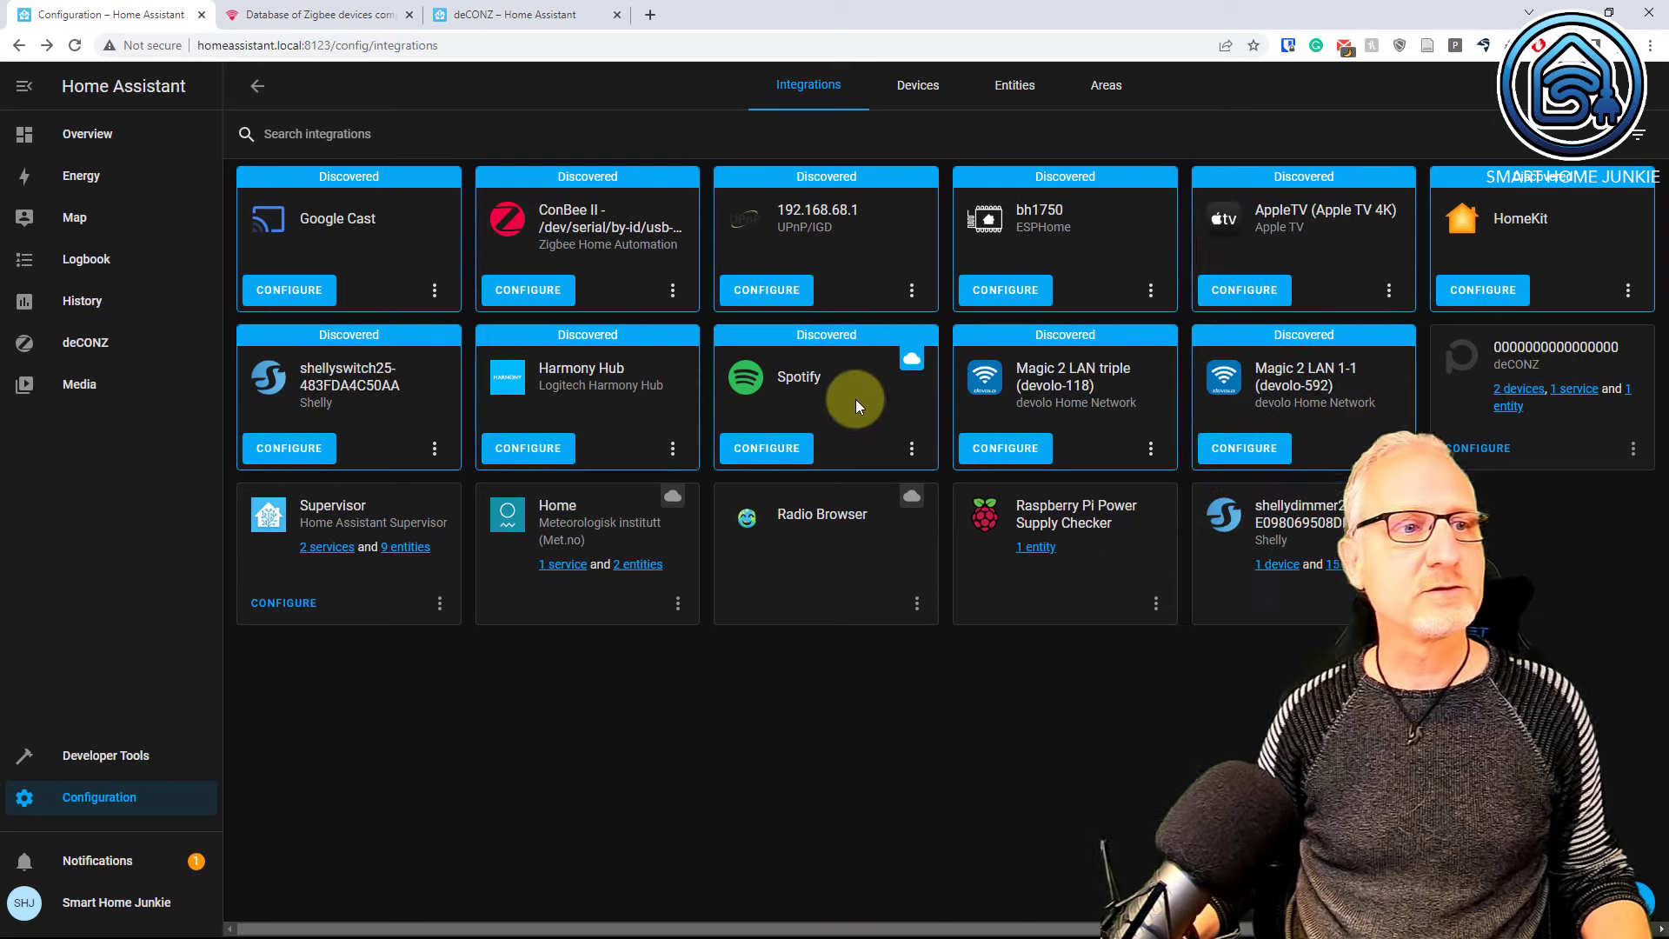
Search for new lights in Phoscon until the IKEA TRÅDFRI bulb appears, then stop.
{"action": "left_click", "coordinate": [126, 347]}
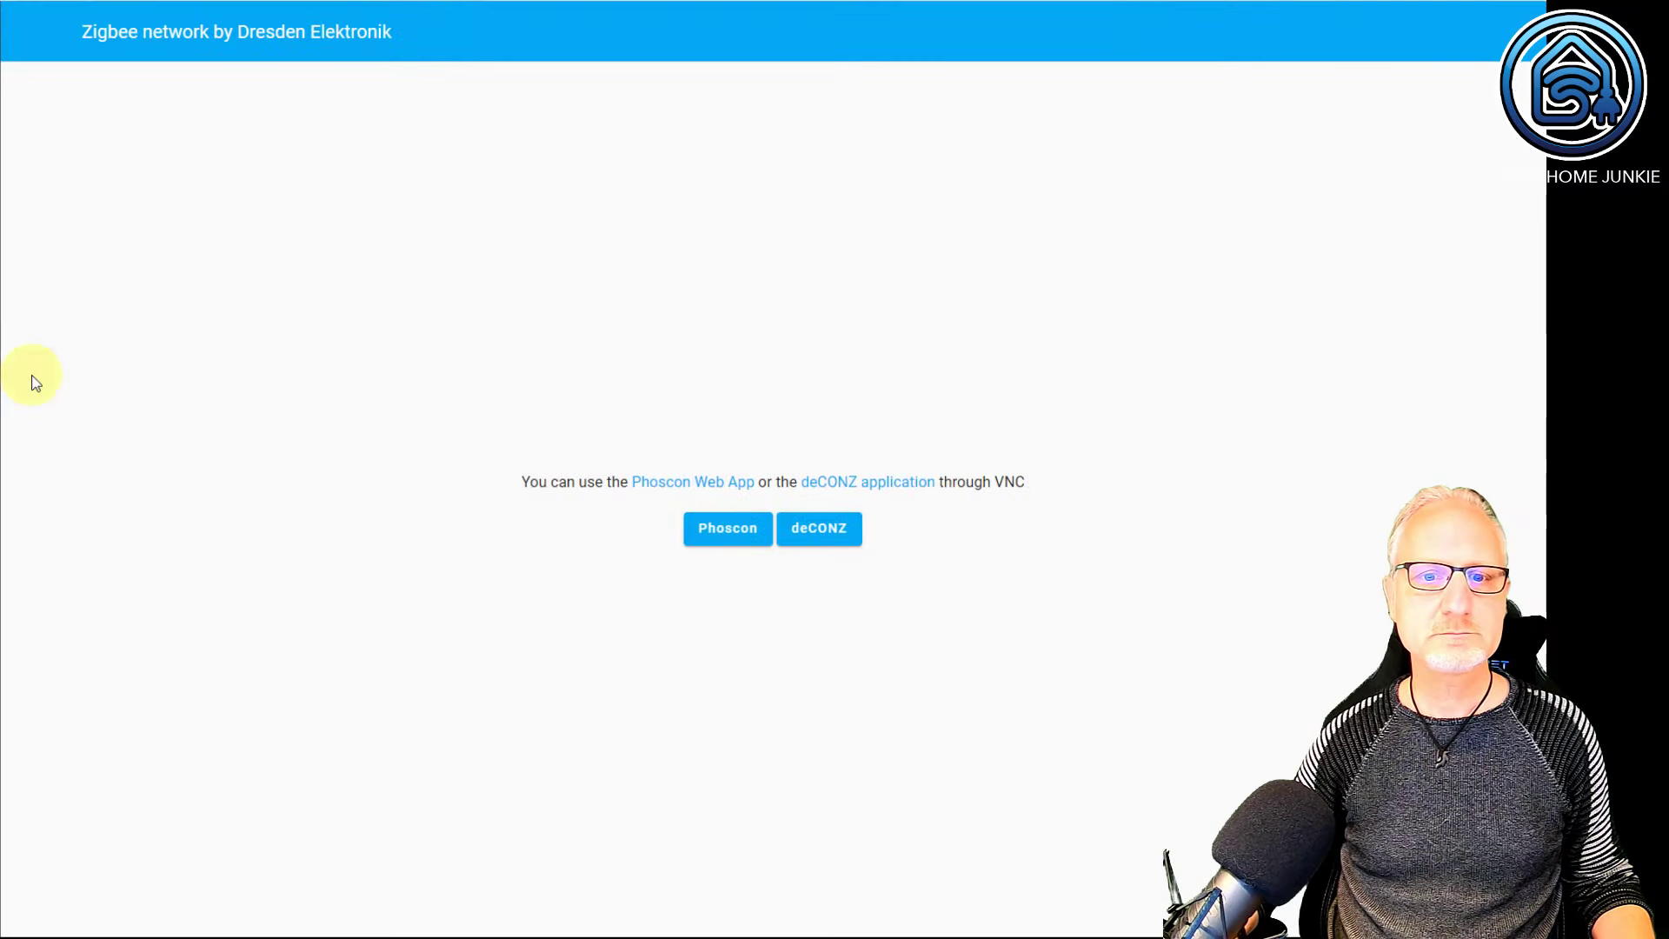
{"action": "left_click", "coordinate": [711, 532]}
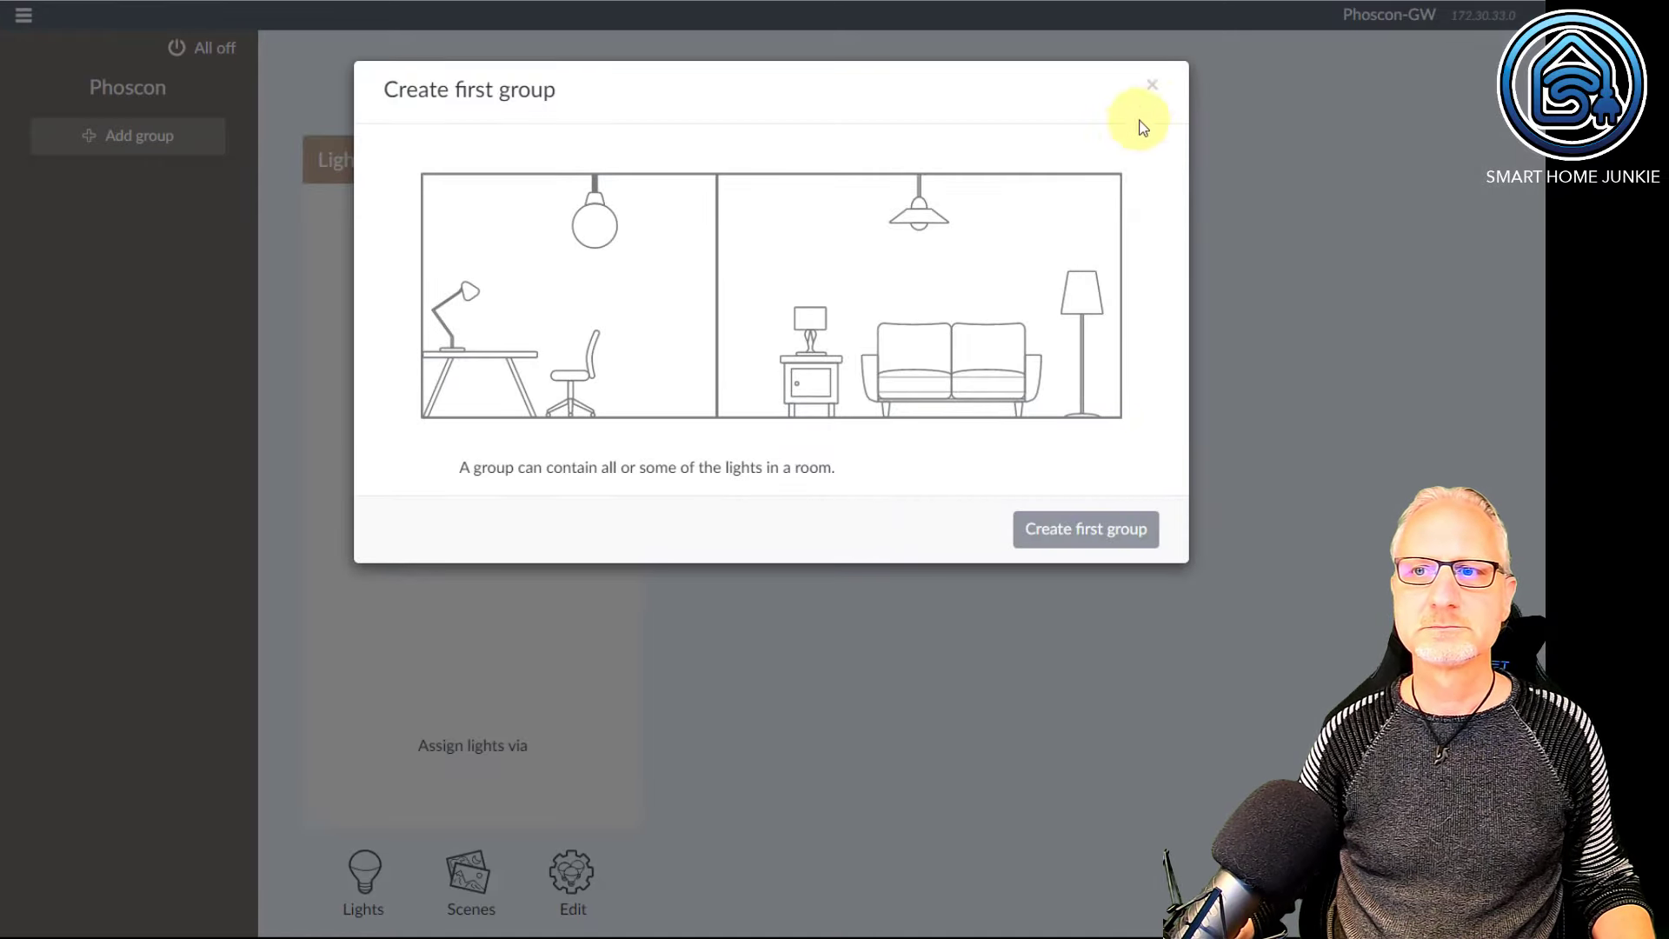
{"action": "left_click", "coordinate": [1152, 91]}
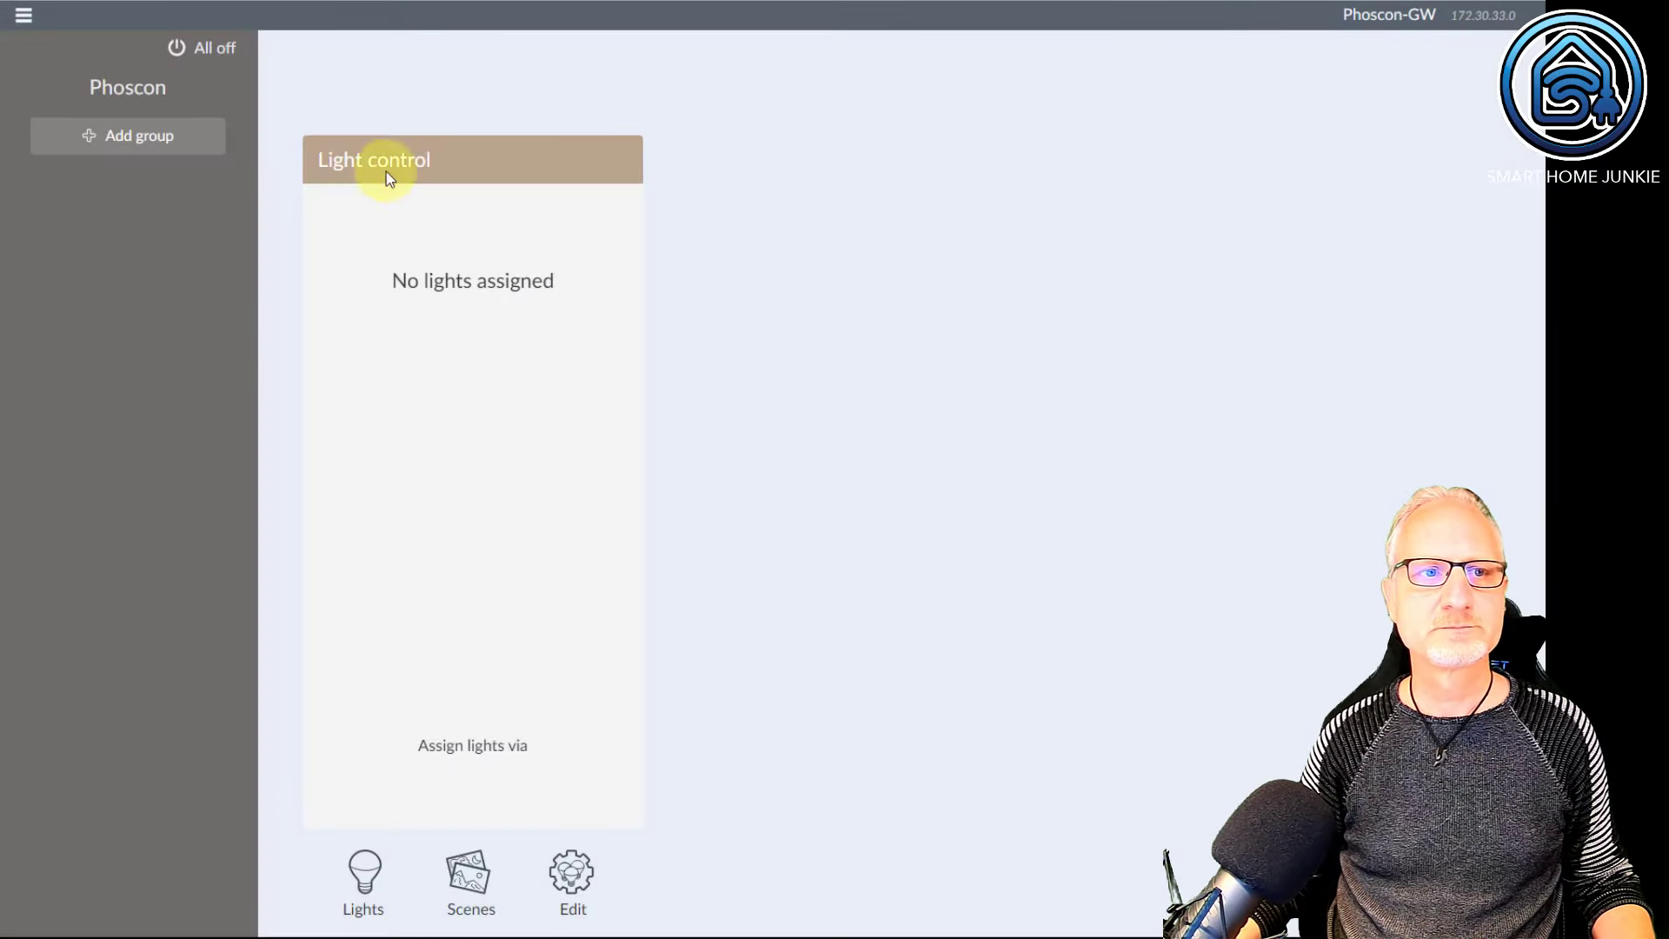
{"action": "left_click", "coordinate": [20, 23]}
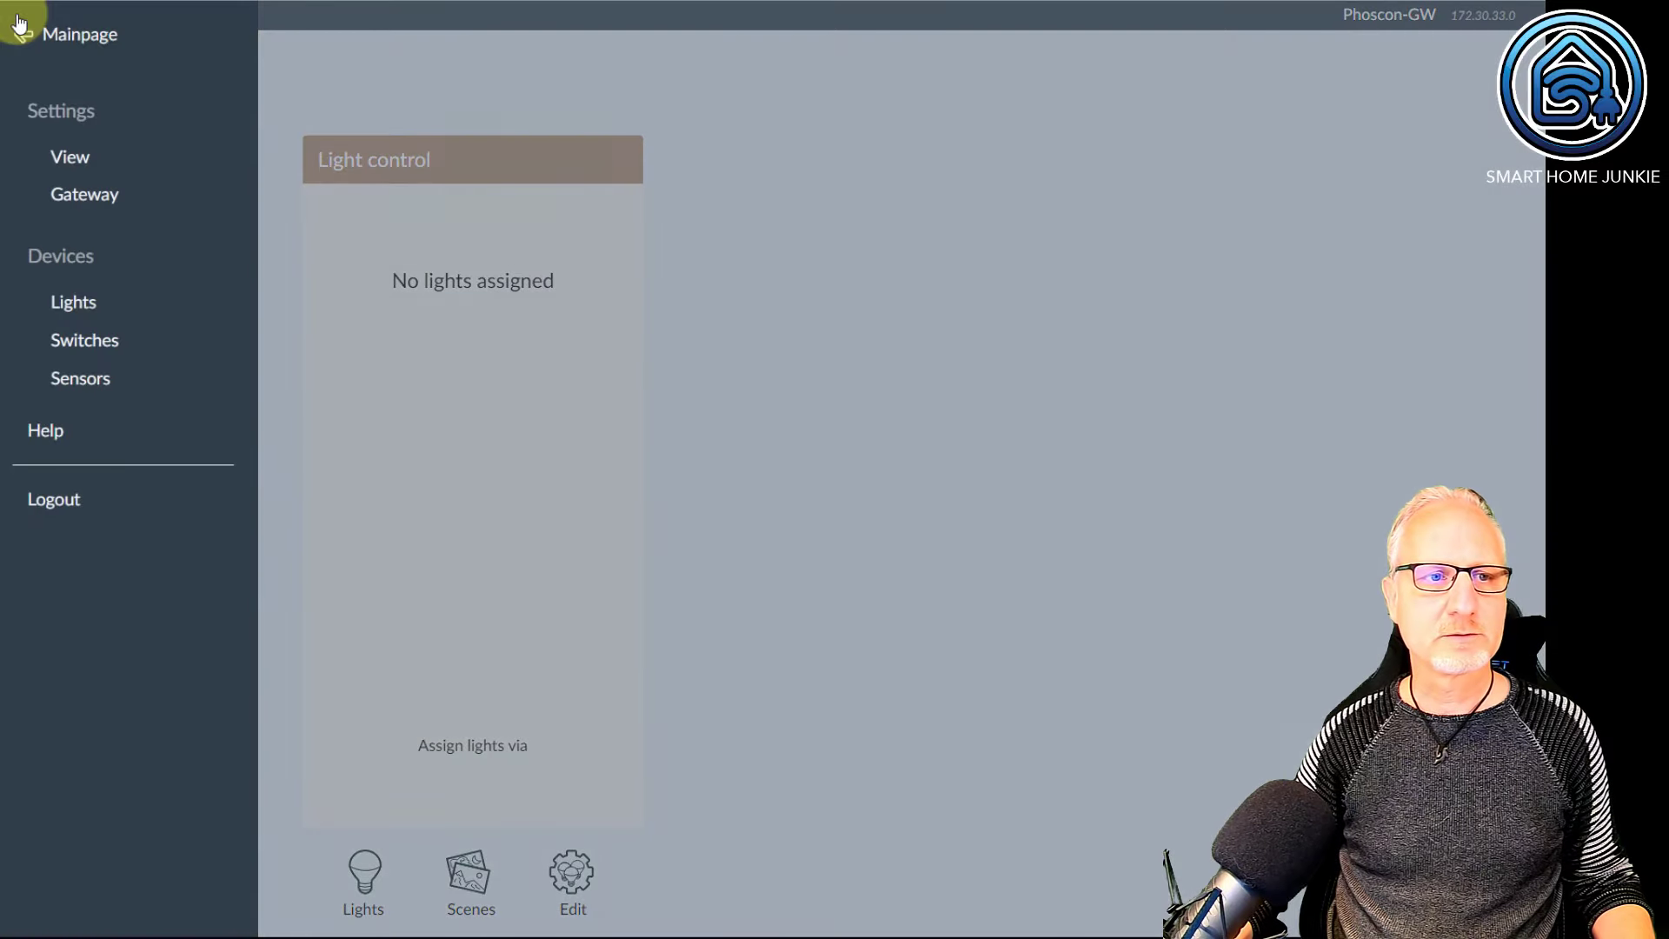
{"action": "left_click", "coordinate": [82, 309]}
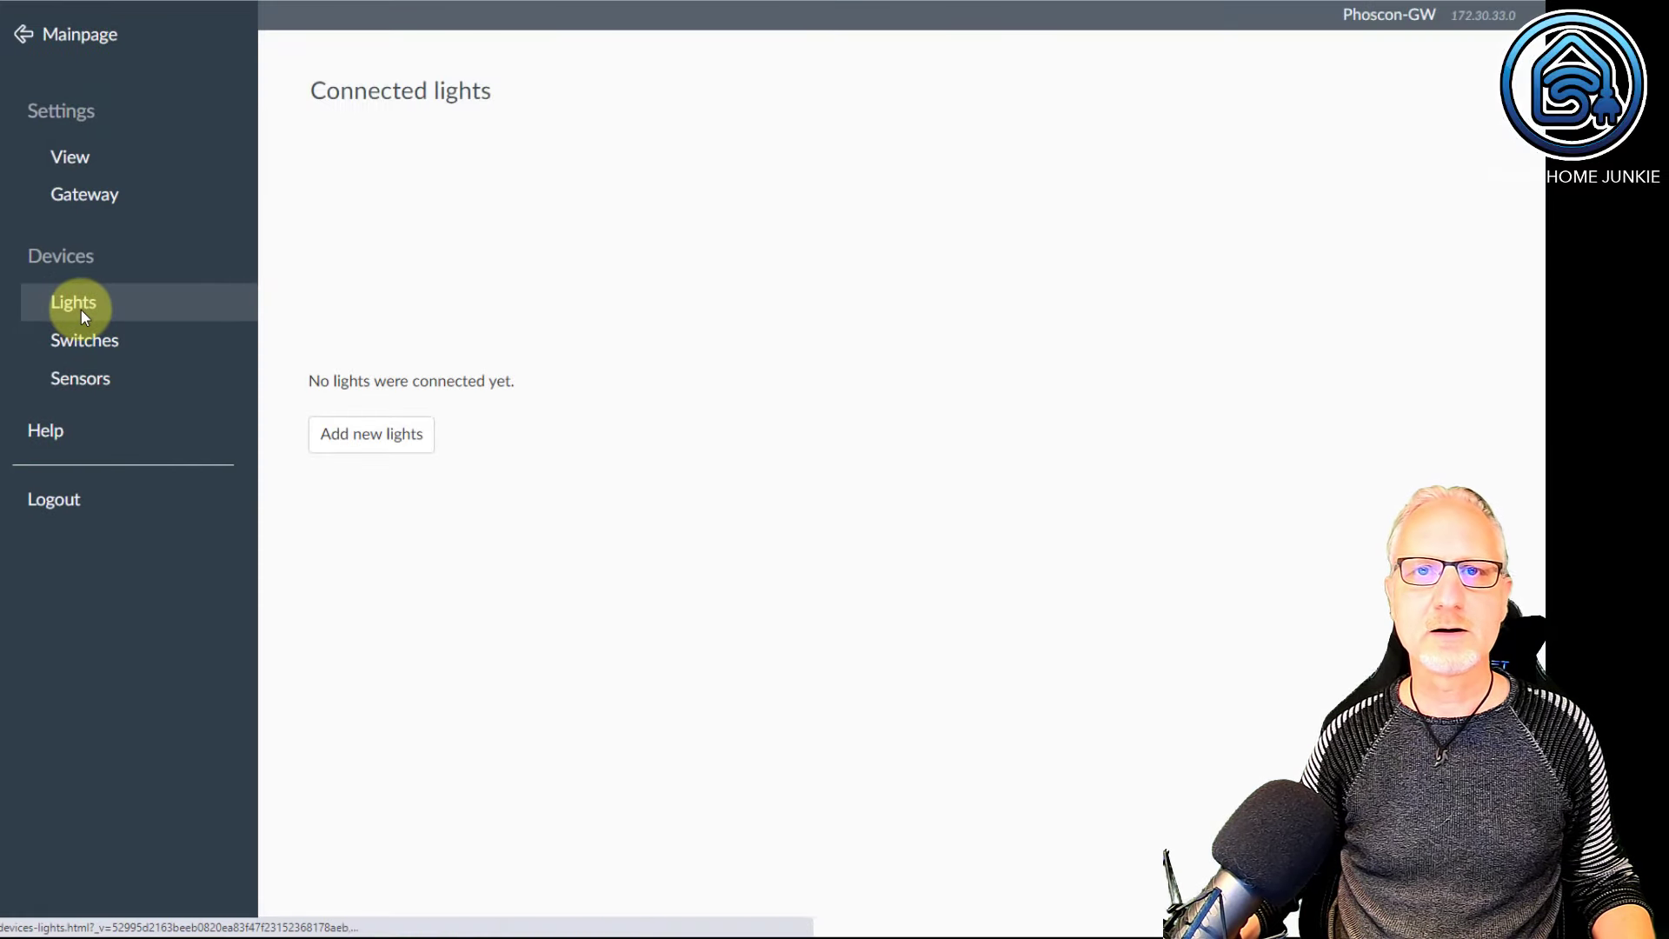
{"action": "left_click", "coordinate": [381, 448]}
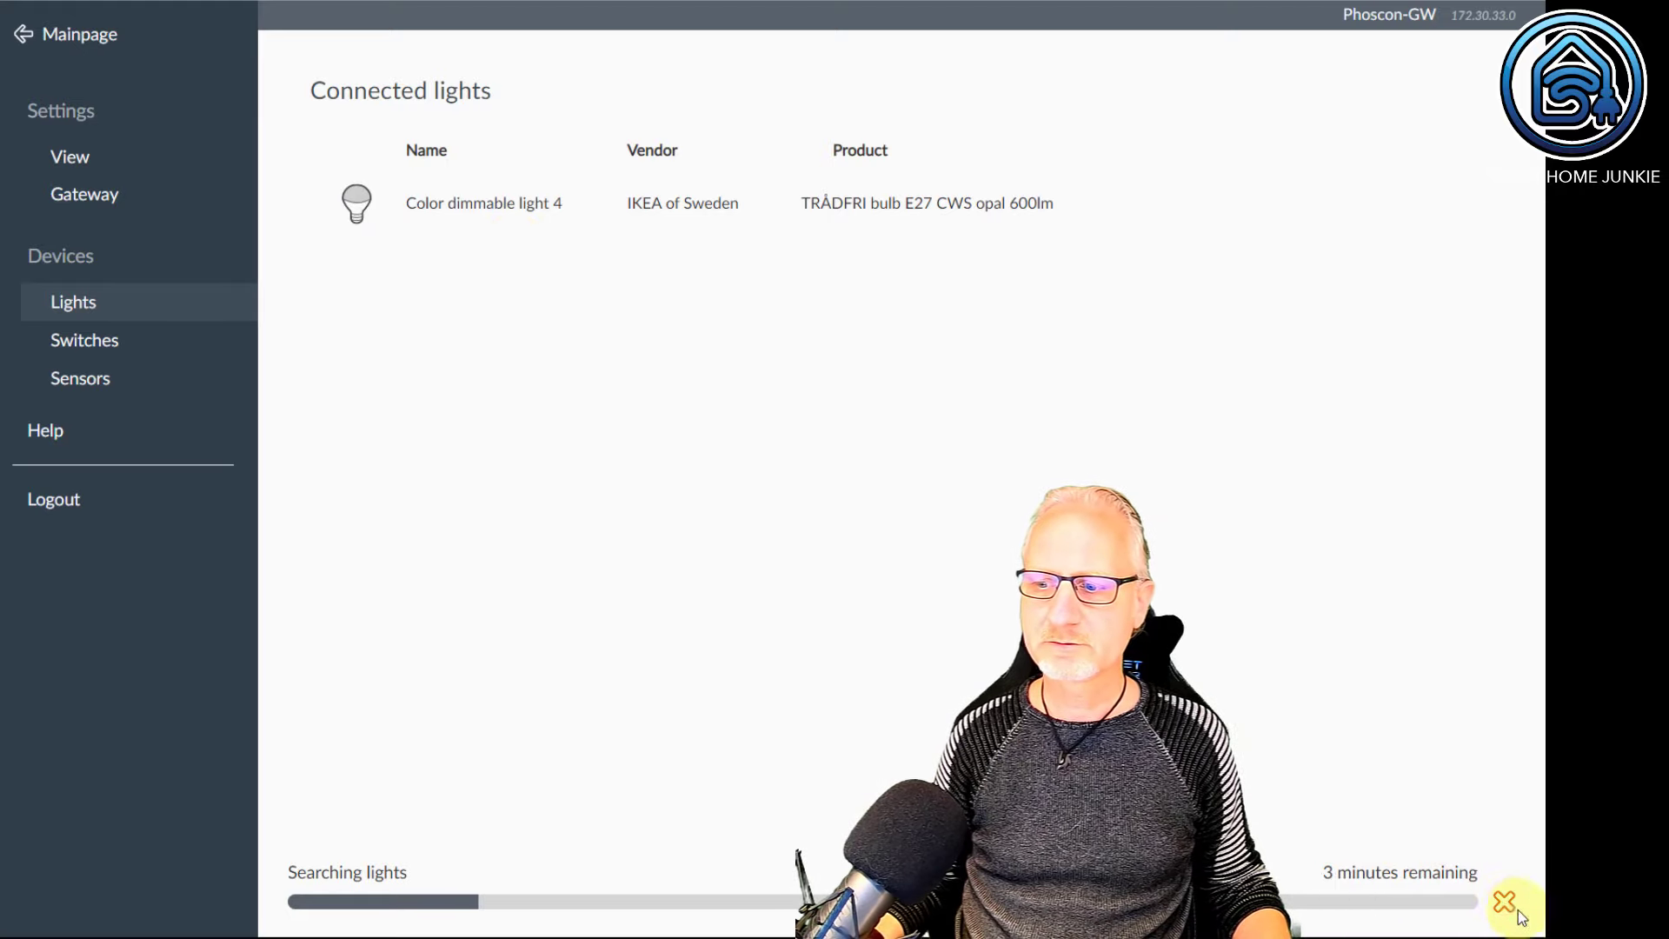
{"action": "left_click", "coordinate": [1507, 905]}
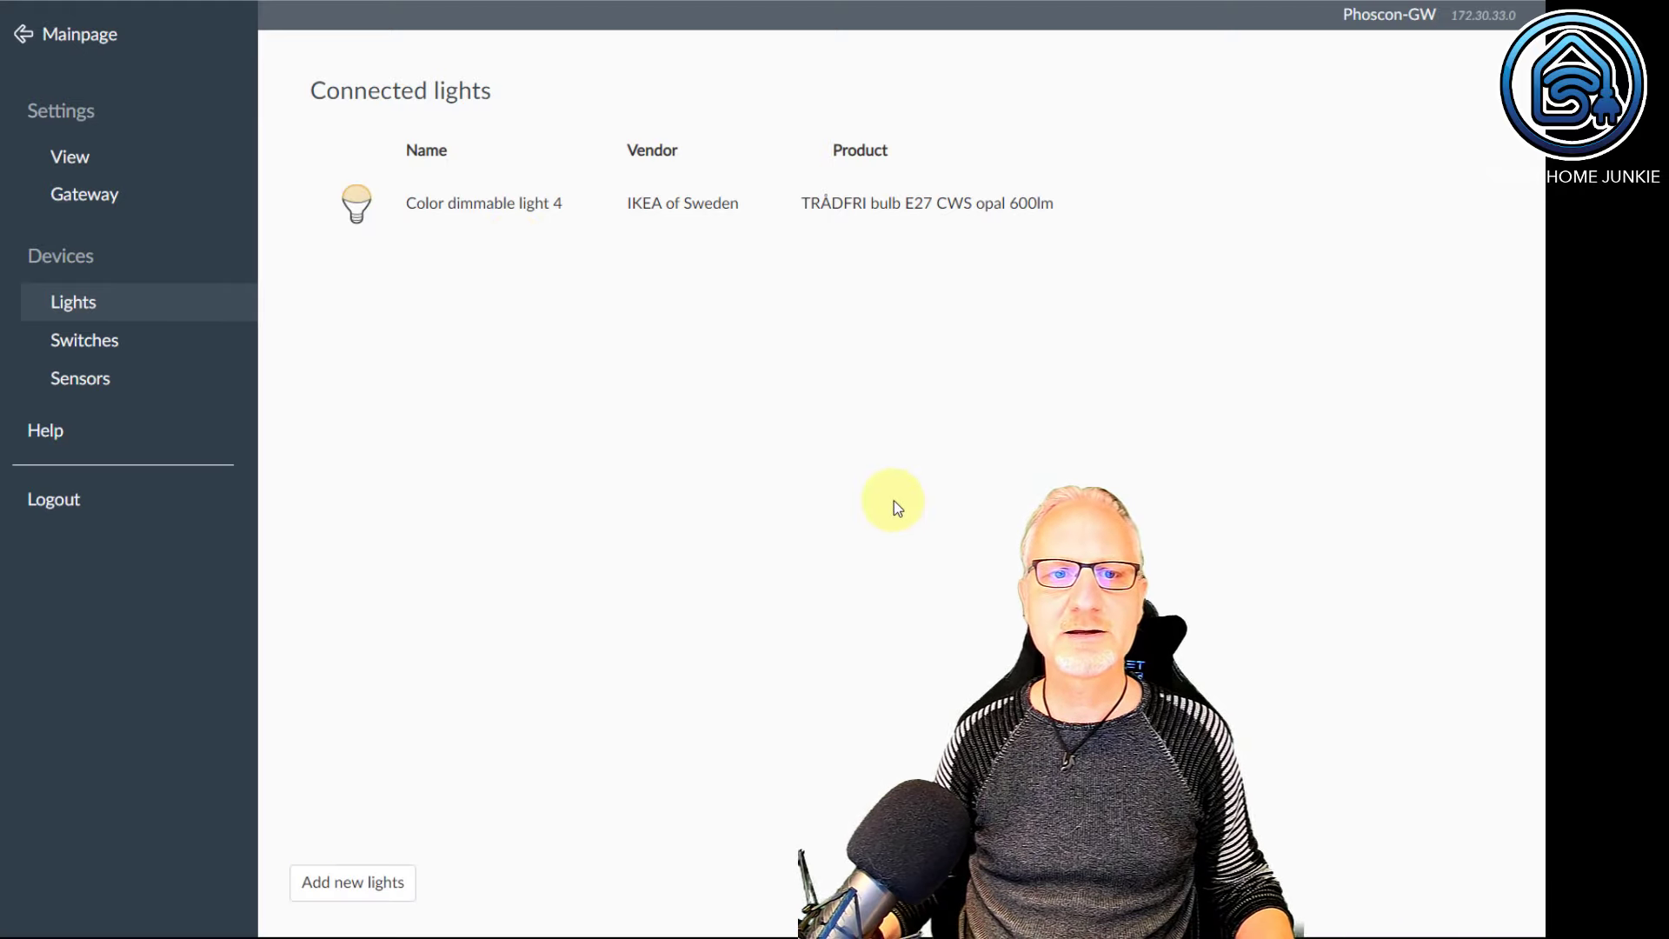
Rename Color dimmable light 4 to 'Ikea Light Bulb'.
{"action": "left_click", "coordinate": [502, 217]}
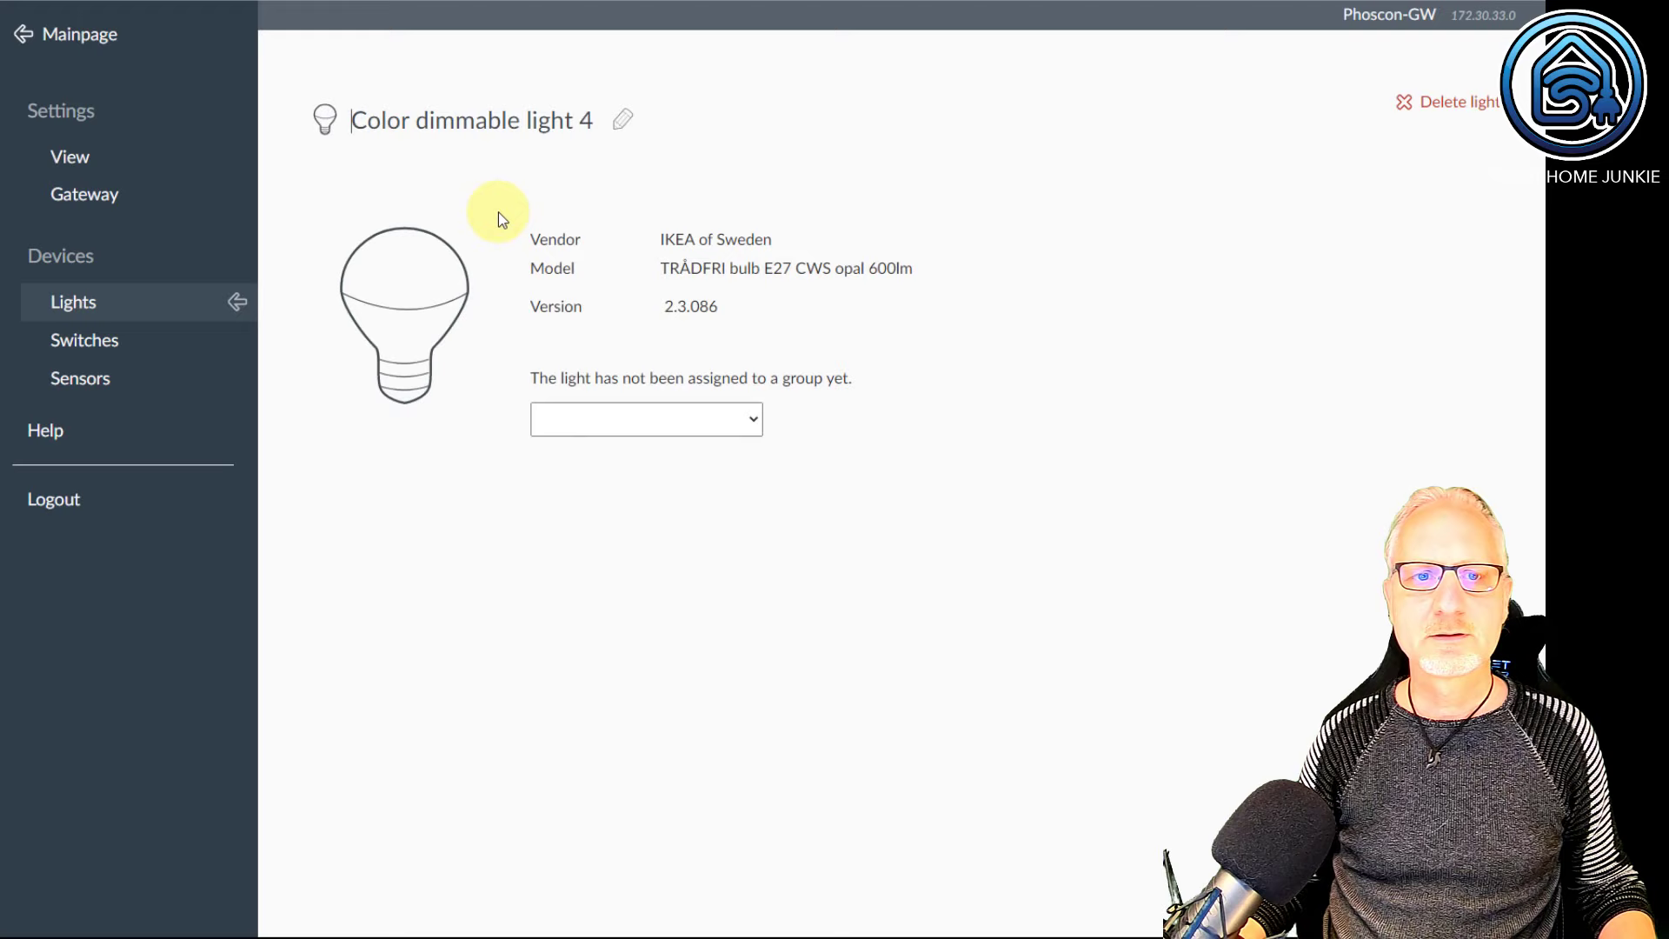
{"action": "left_click", "coordinate": [625, 125]}
{"action": "left_click_drag", "start_coordinate": [761, 185], "coordinate": [561, 185]}
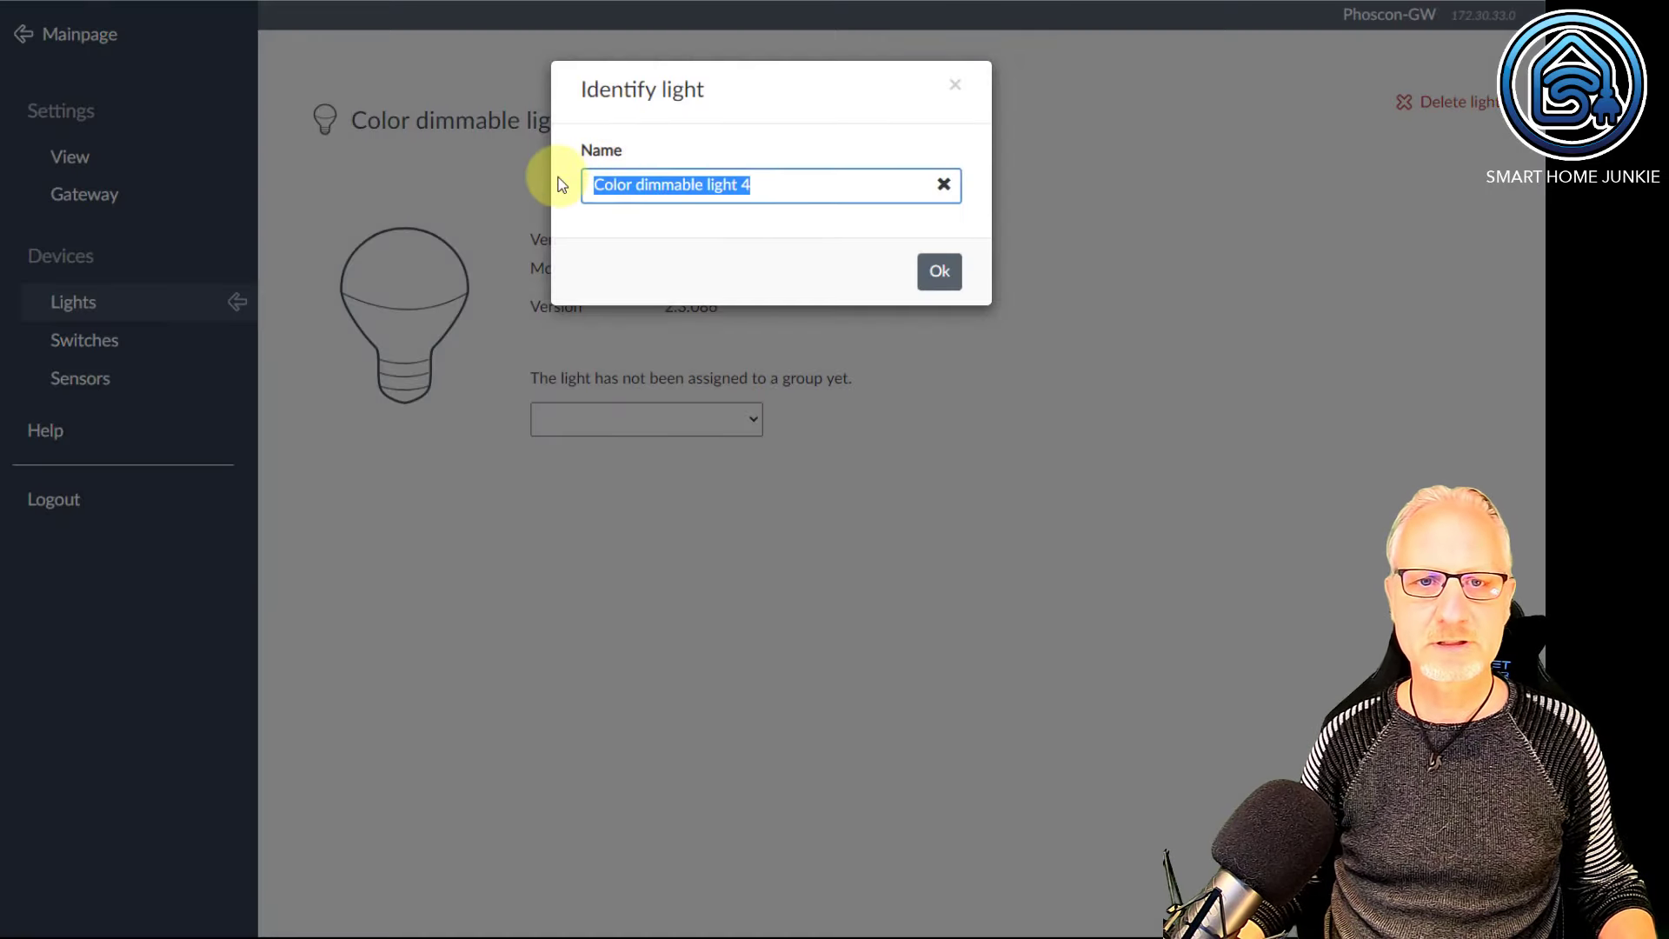
{"action": "type", "text": "lkea"}
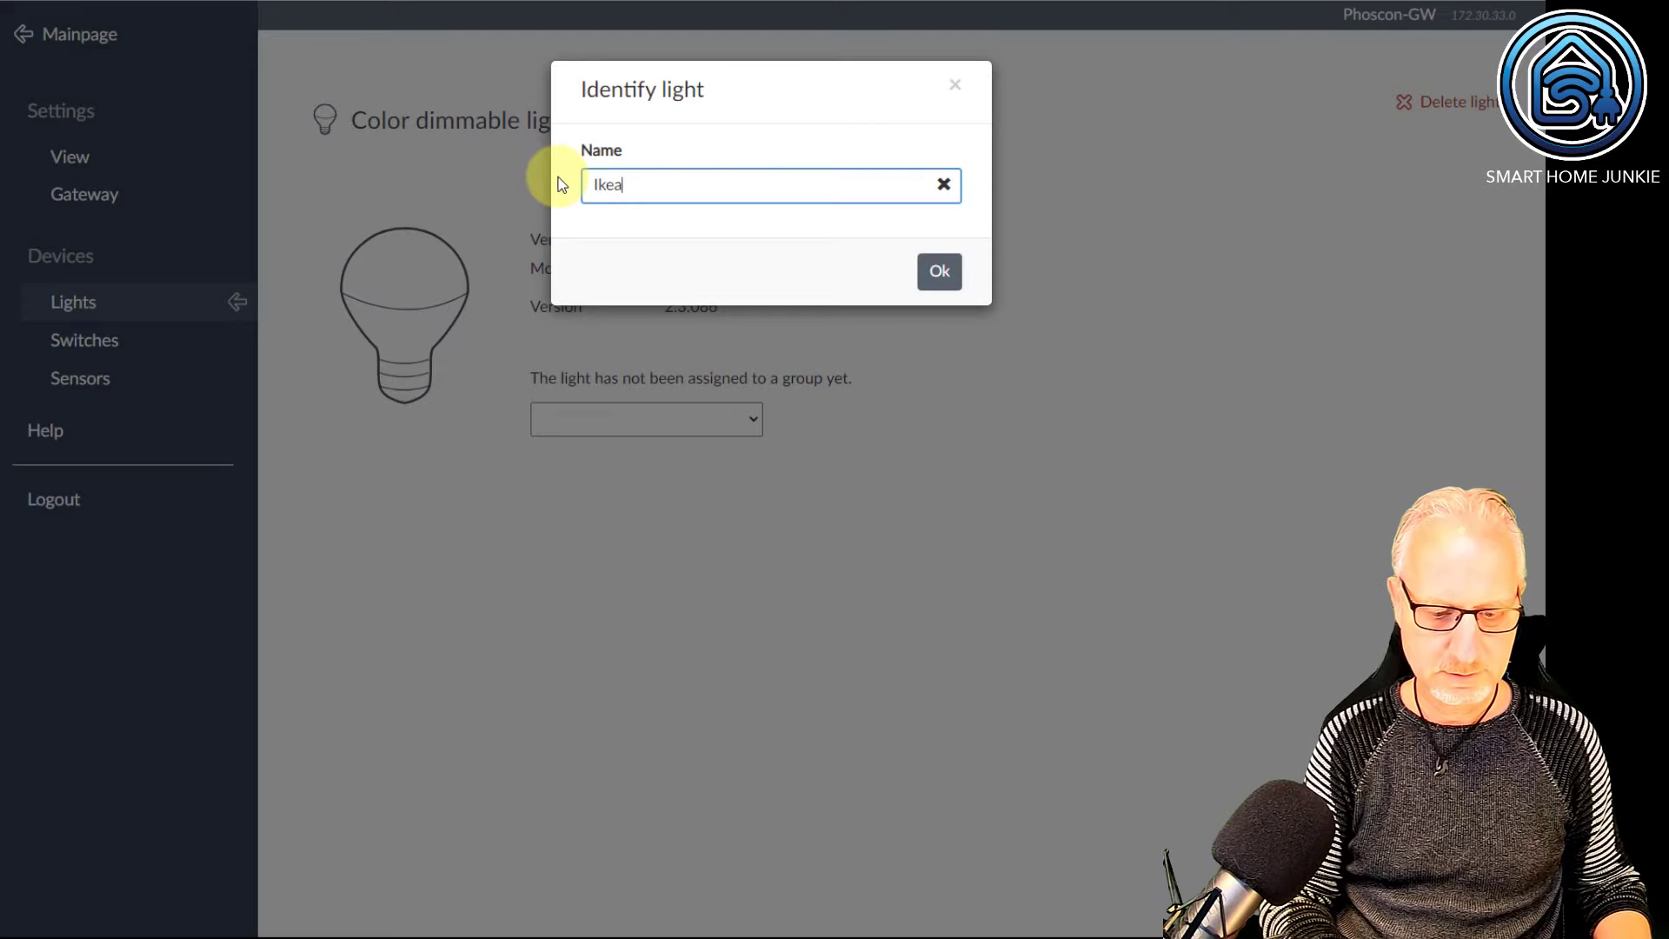
{"action": "type", "text": " Light Bulb"}
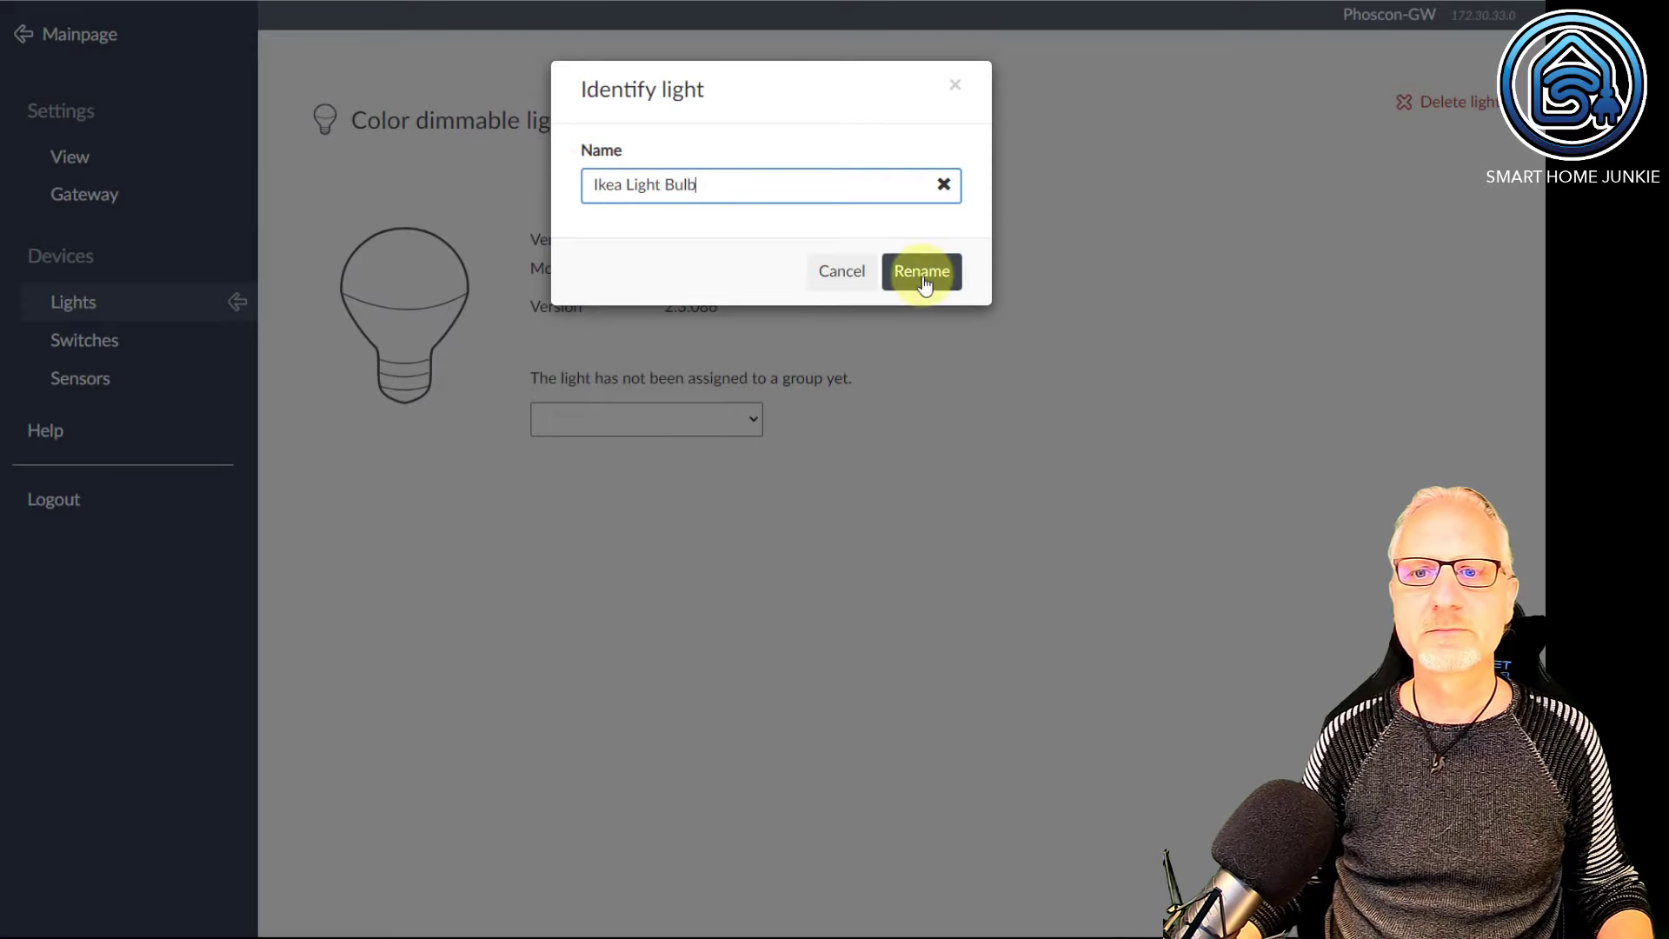
{"action": "left_click", "coordinate": [922, 271]}
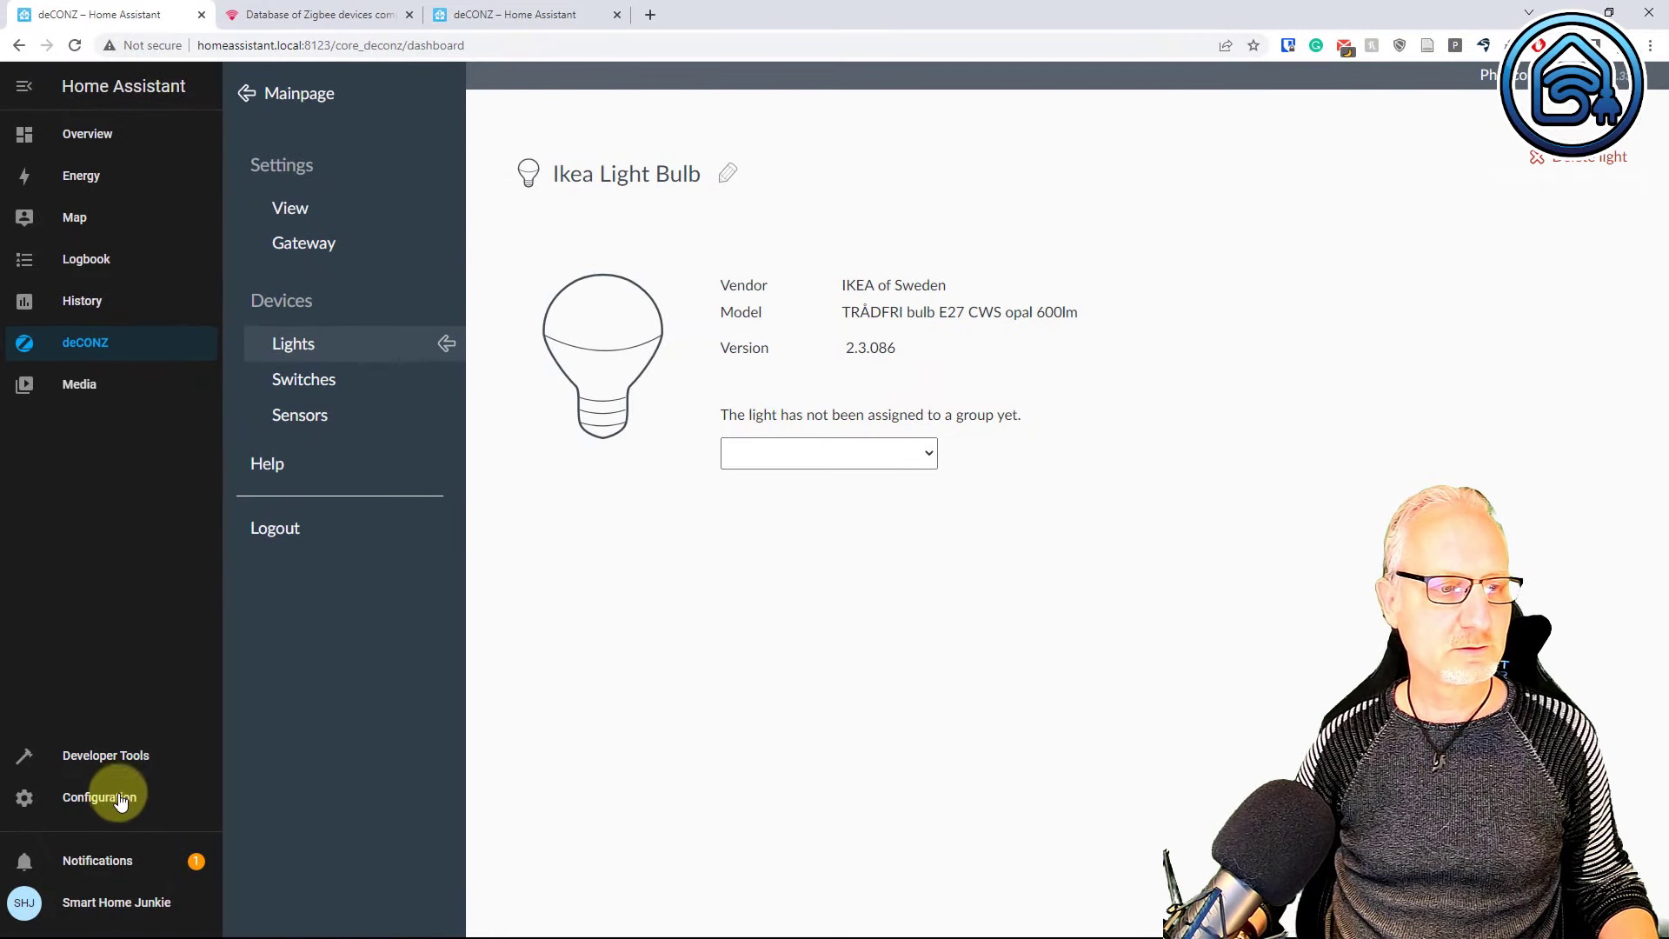
Reload the deCONZ integration and view its devices, including Ikea Light Bulb.
{"action": "left_click", "coordinate": [120, 802]}
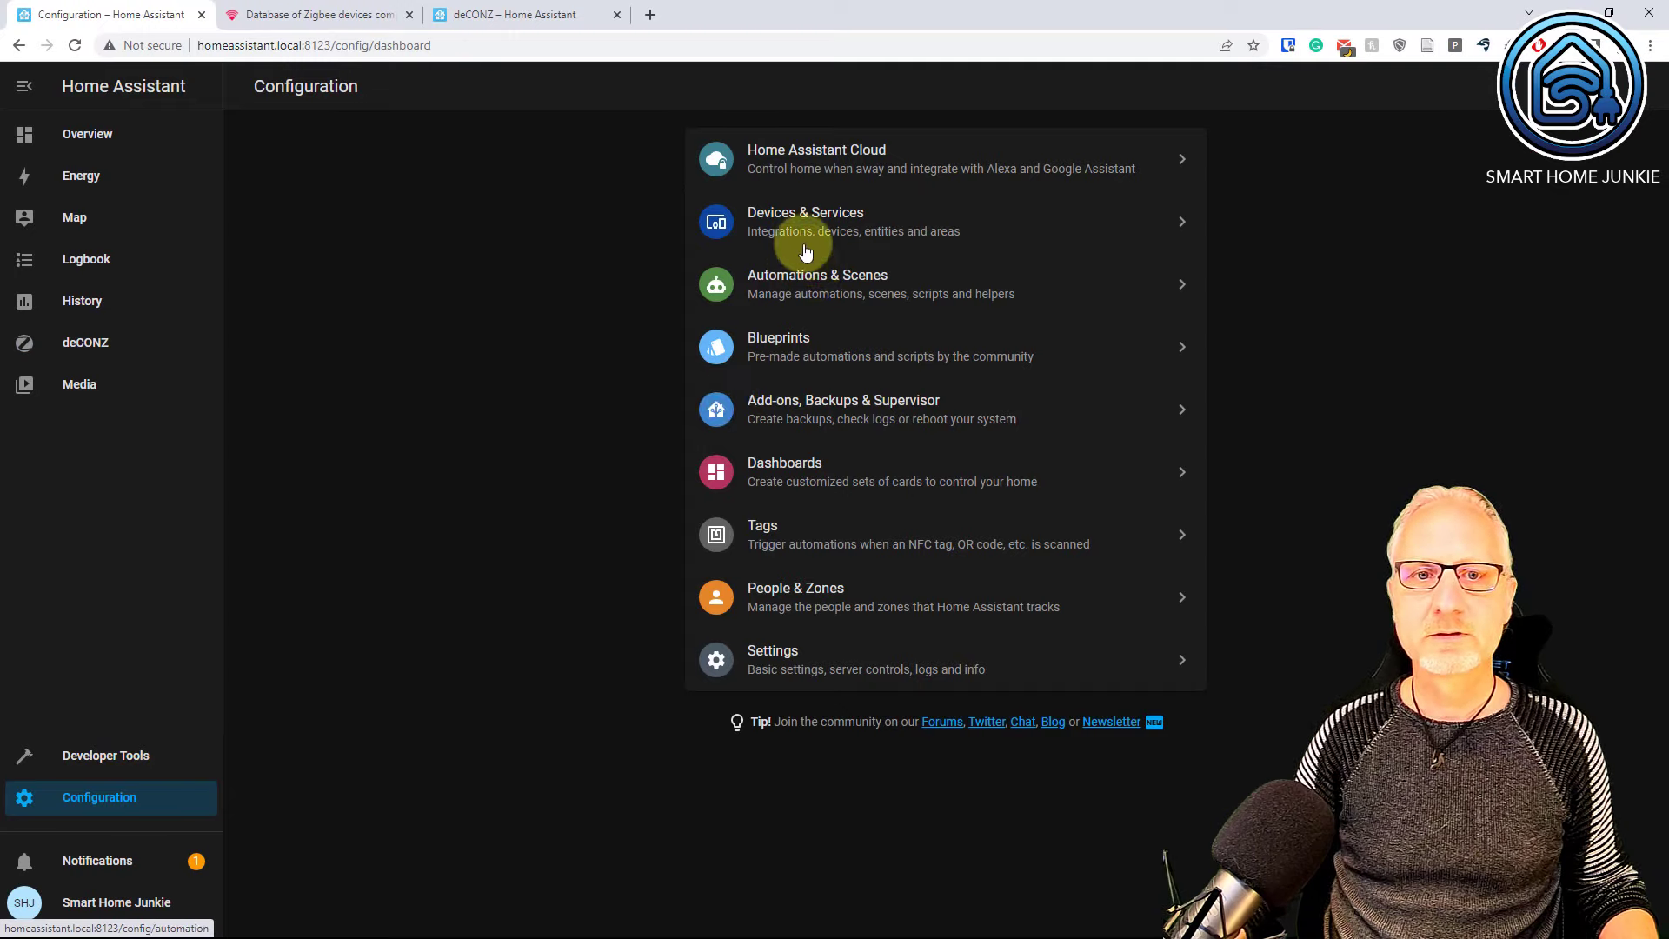
{"action": "left_click", "coordinate": [836, 230]}
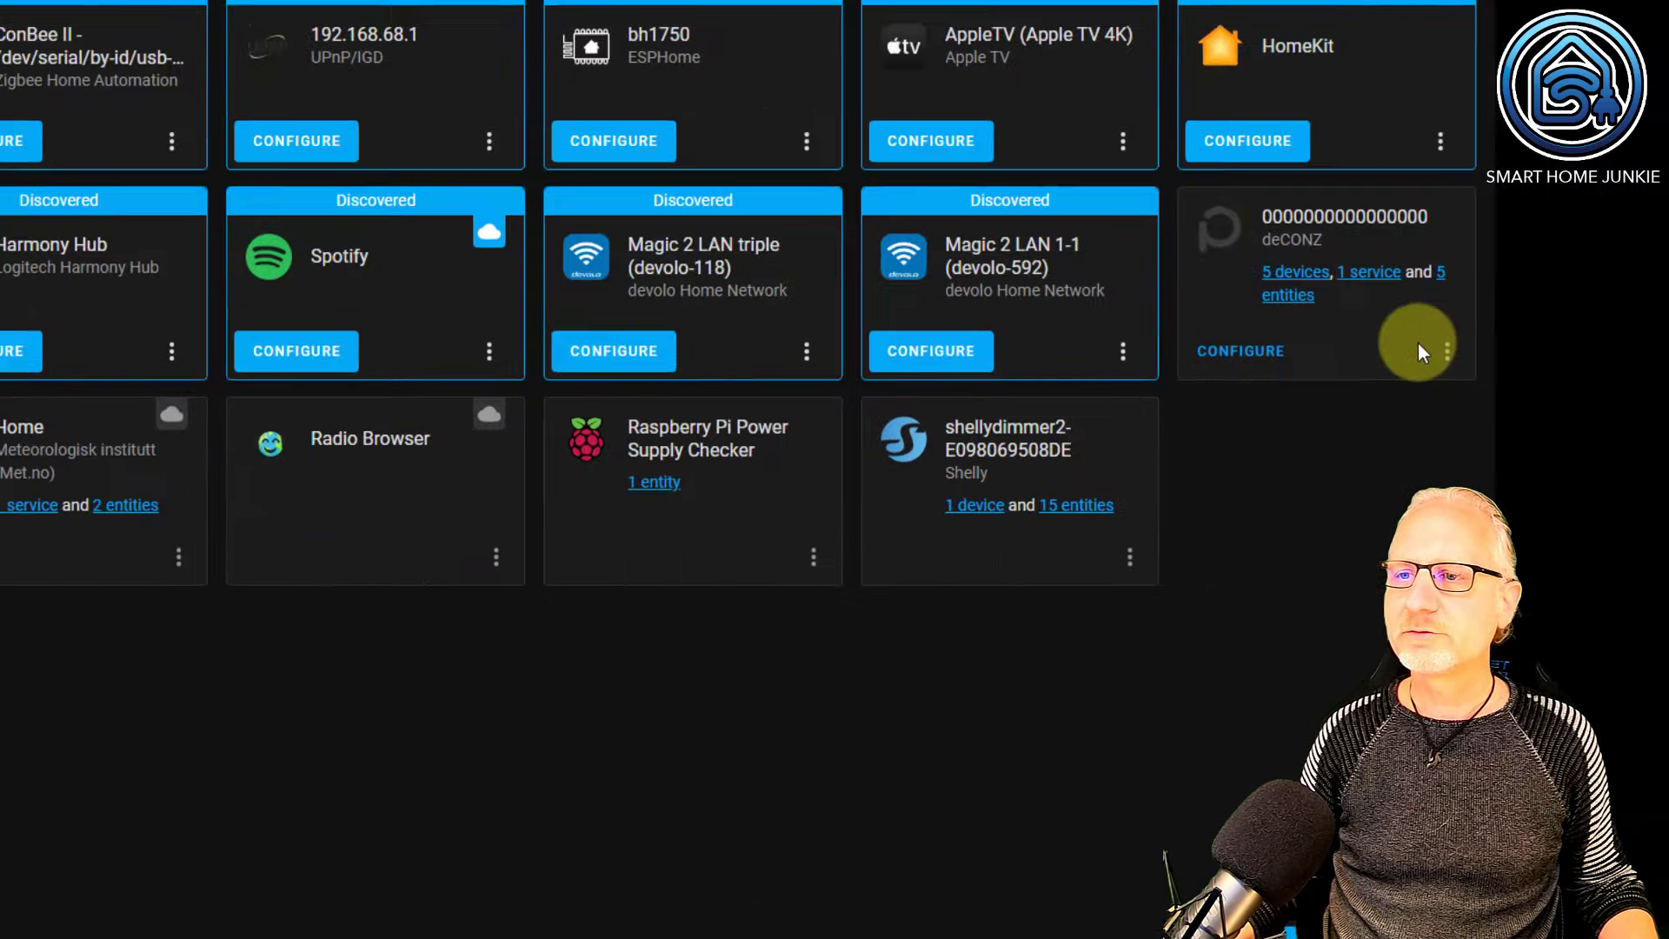
{"action": "left_click", "coordinate": [1405, 334]}
{"action": "left_click", "coordinate": [1251, 637]}
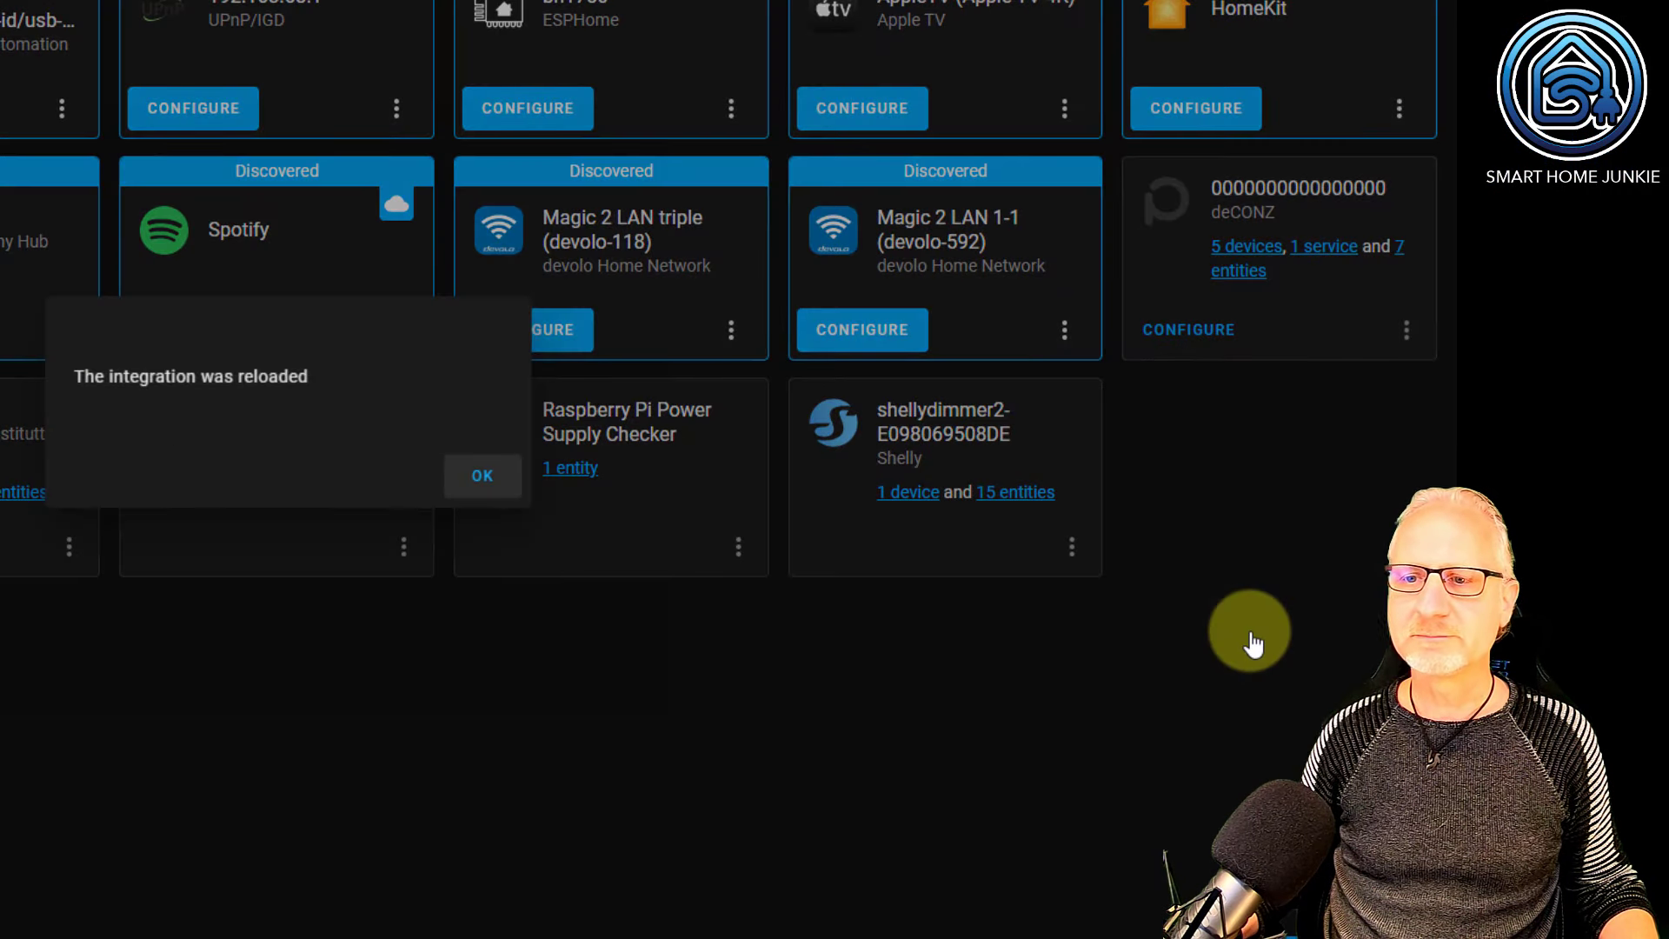
{"action": "left_click", "coordinate": [480, 476]}
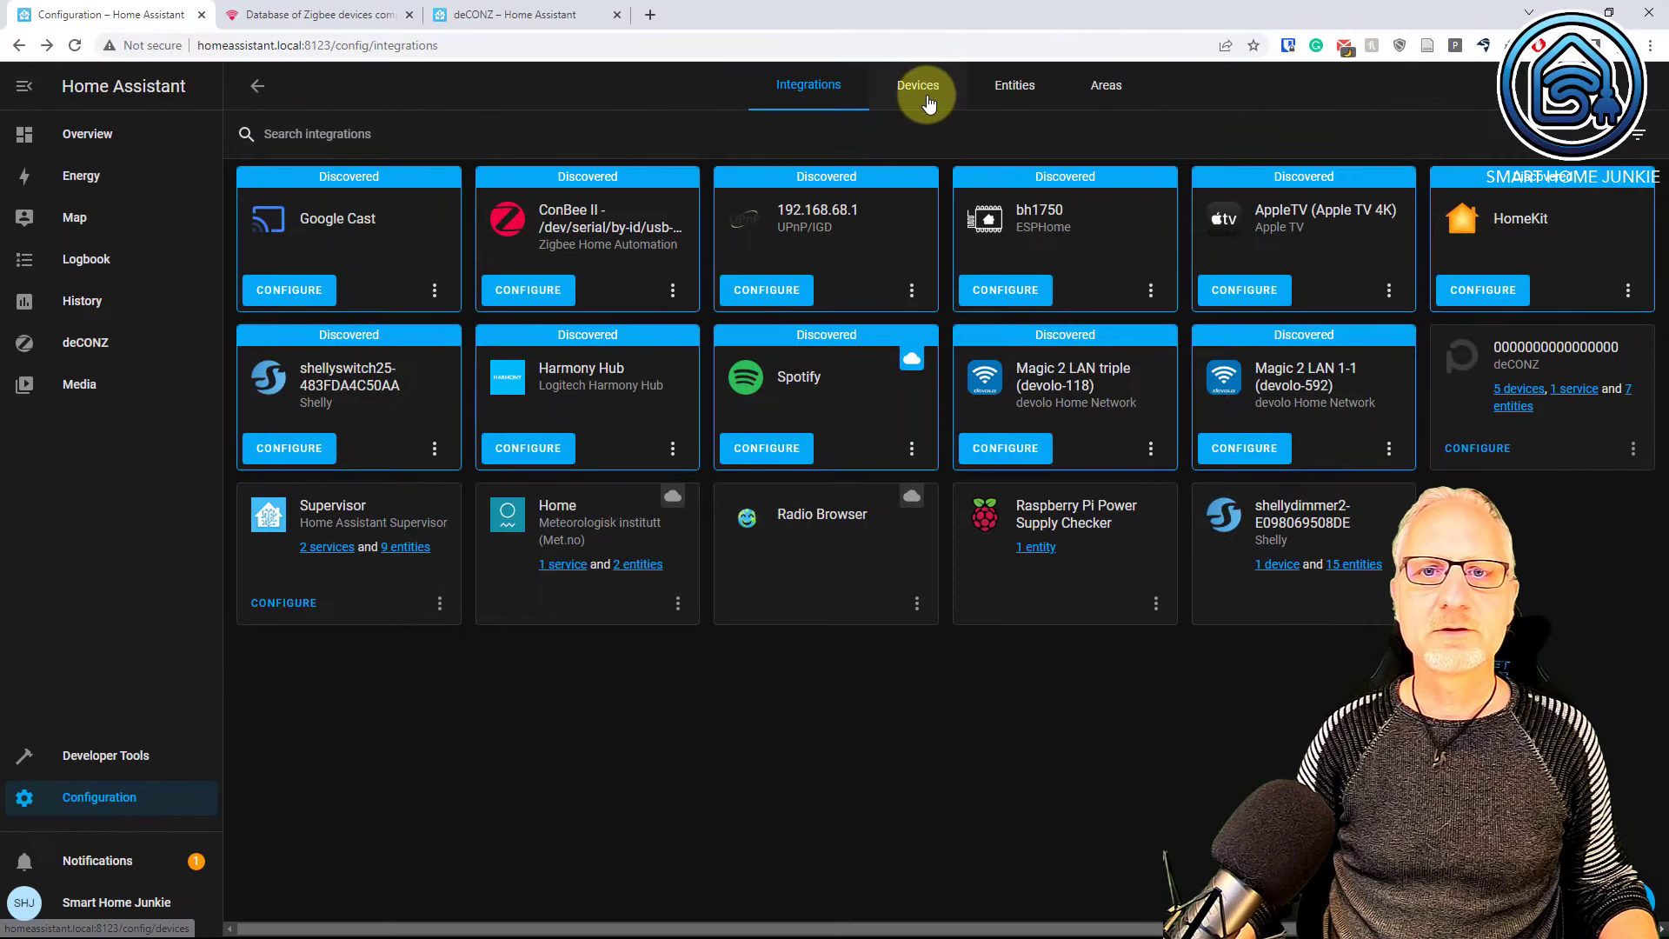
{"action": "left_click", "coordinate": [924, 96]}
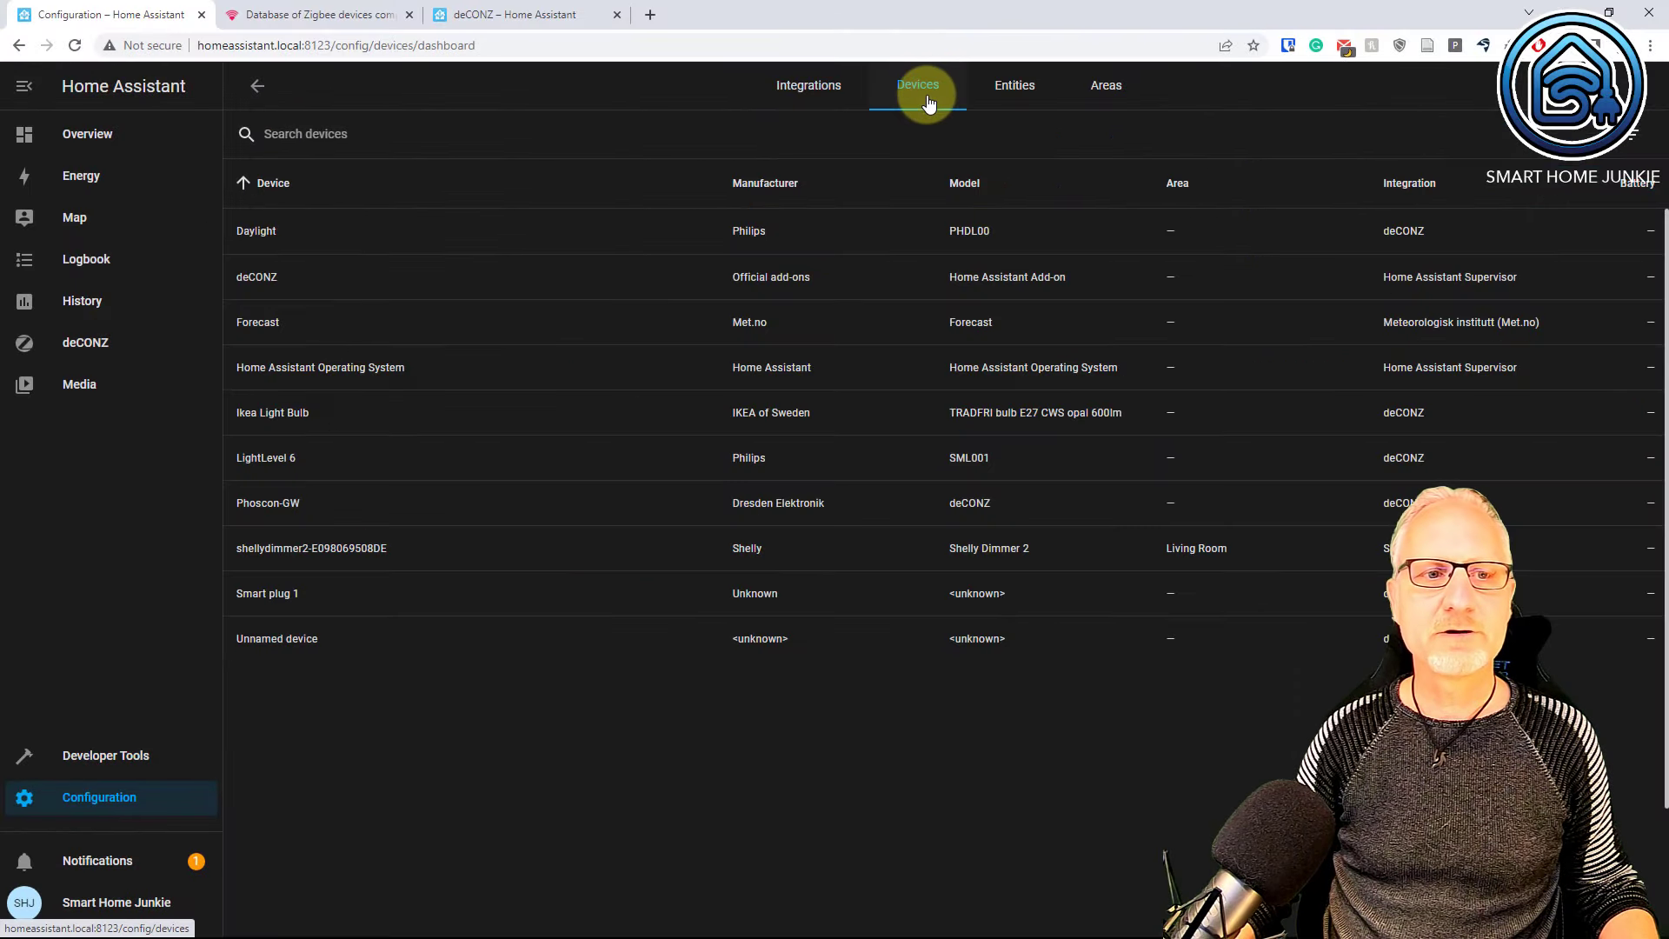
On the Ikea Light Bulb device page, switch the bulb off, on and off again, then return to Overview.
{"action": "left_click", "coordinate": [284, 419]}
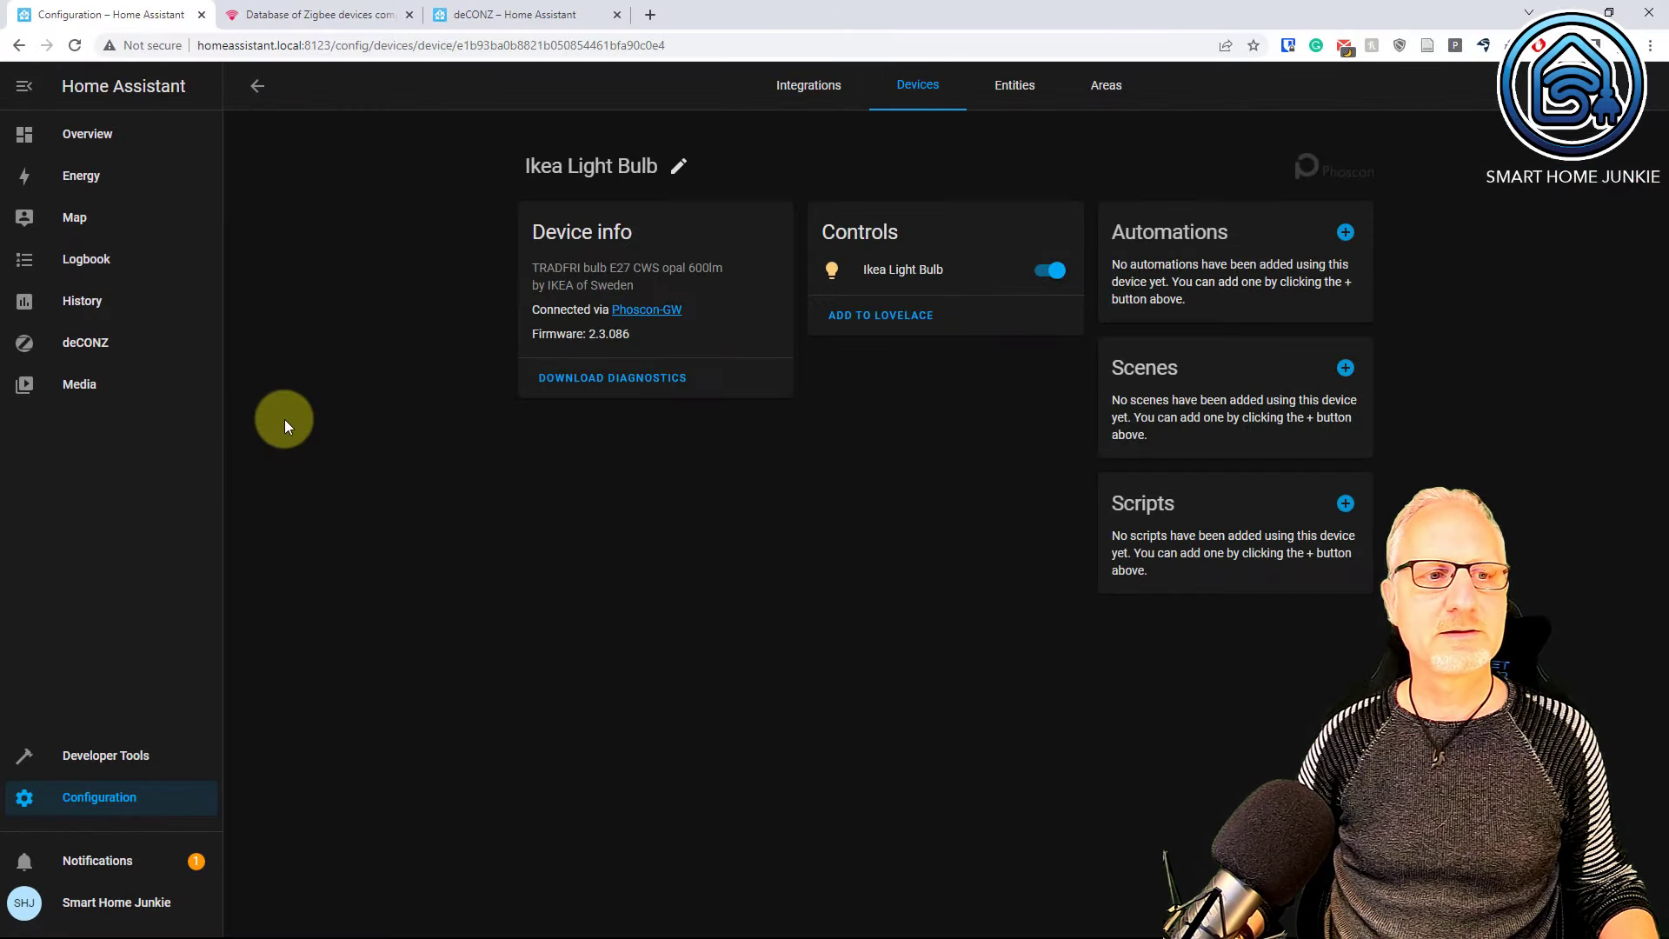
{"action": "left_click", "coordinate": [1049, 272]}
{"action": "left_click", "coordinate": [1049, 279]}
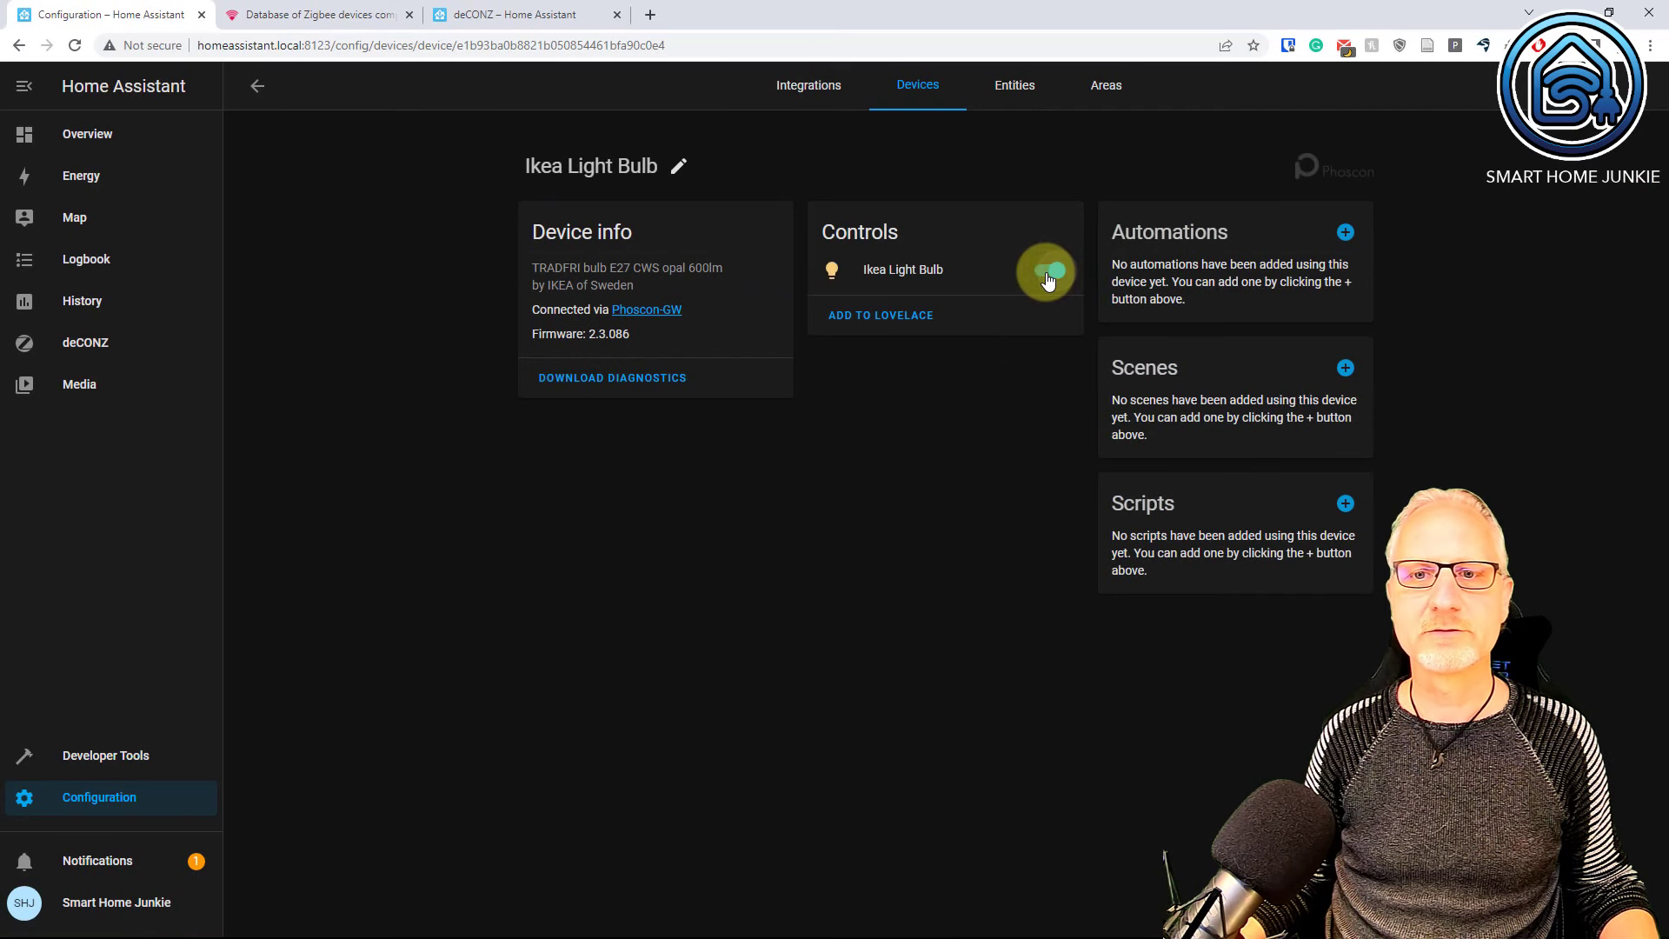
{"action": "left_click", "coordinate": [1049, 278]}
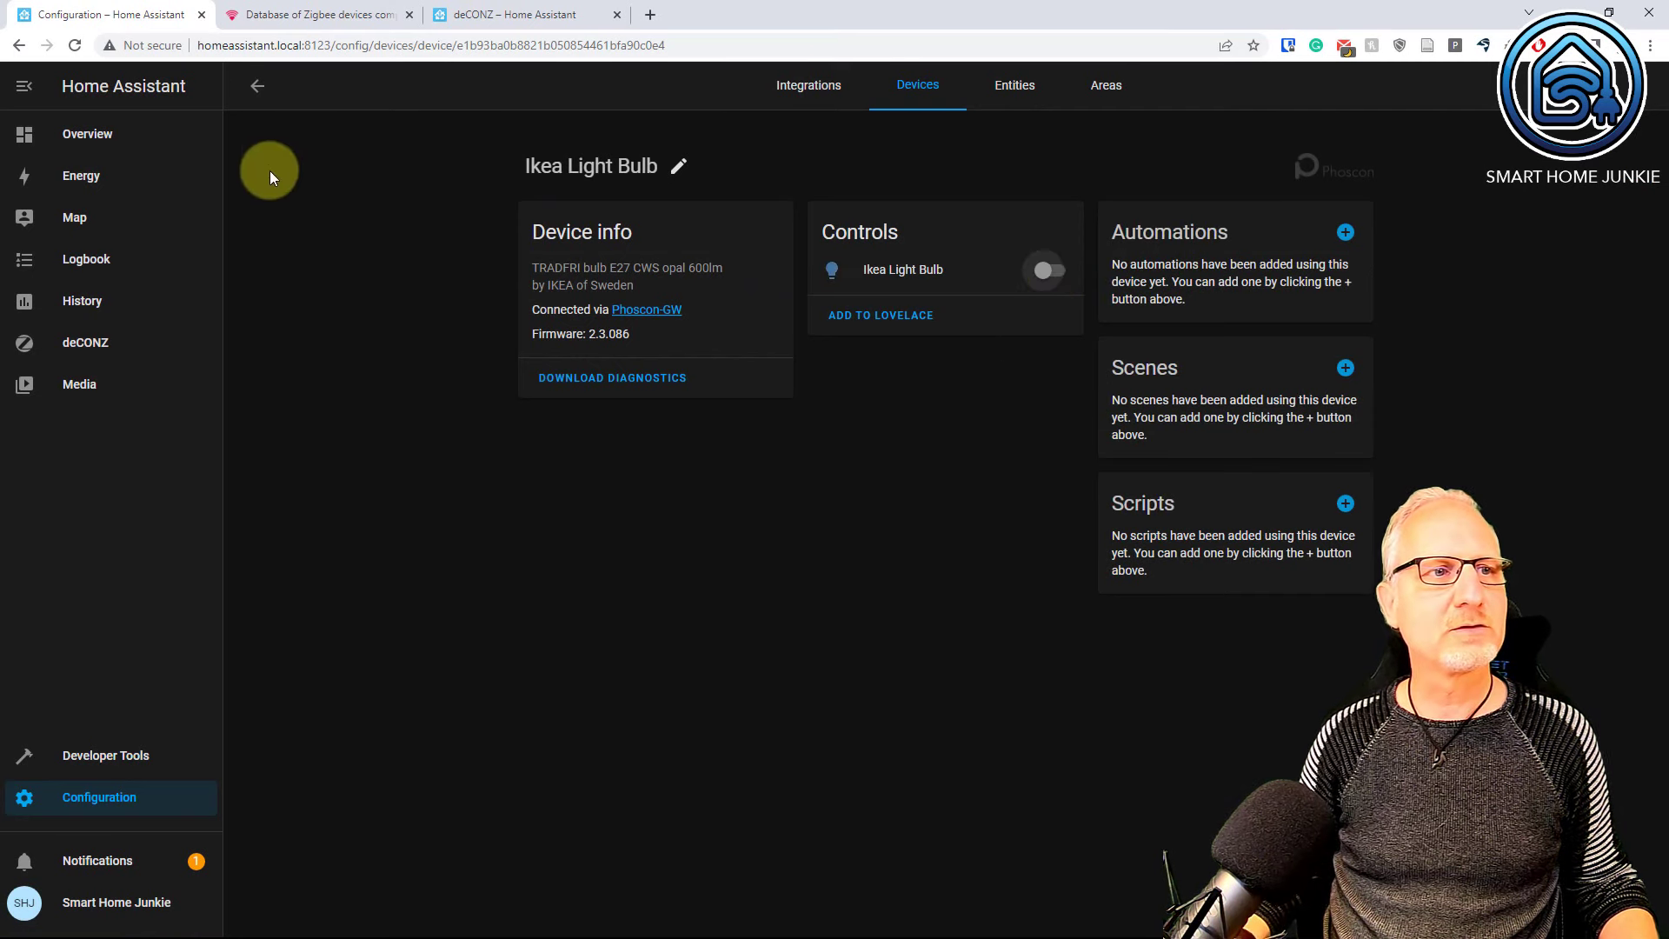
{"action": "left_click", "coordinate": [103, 144]}
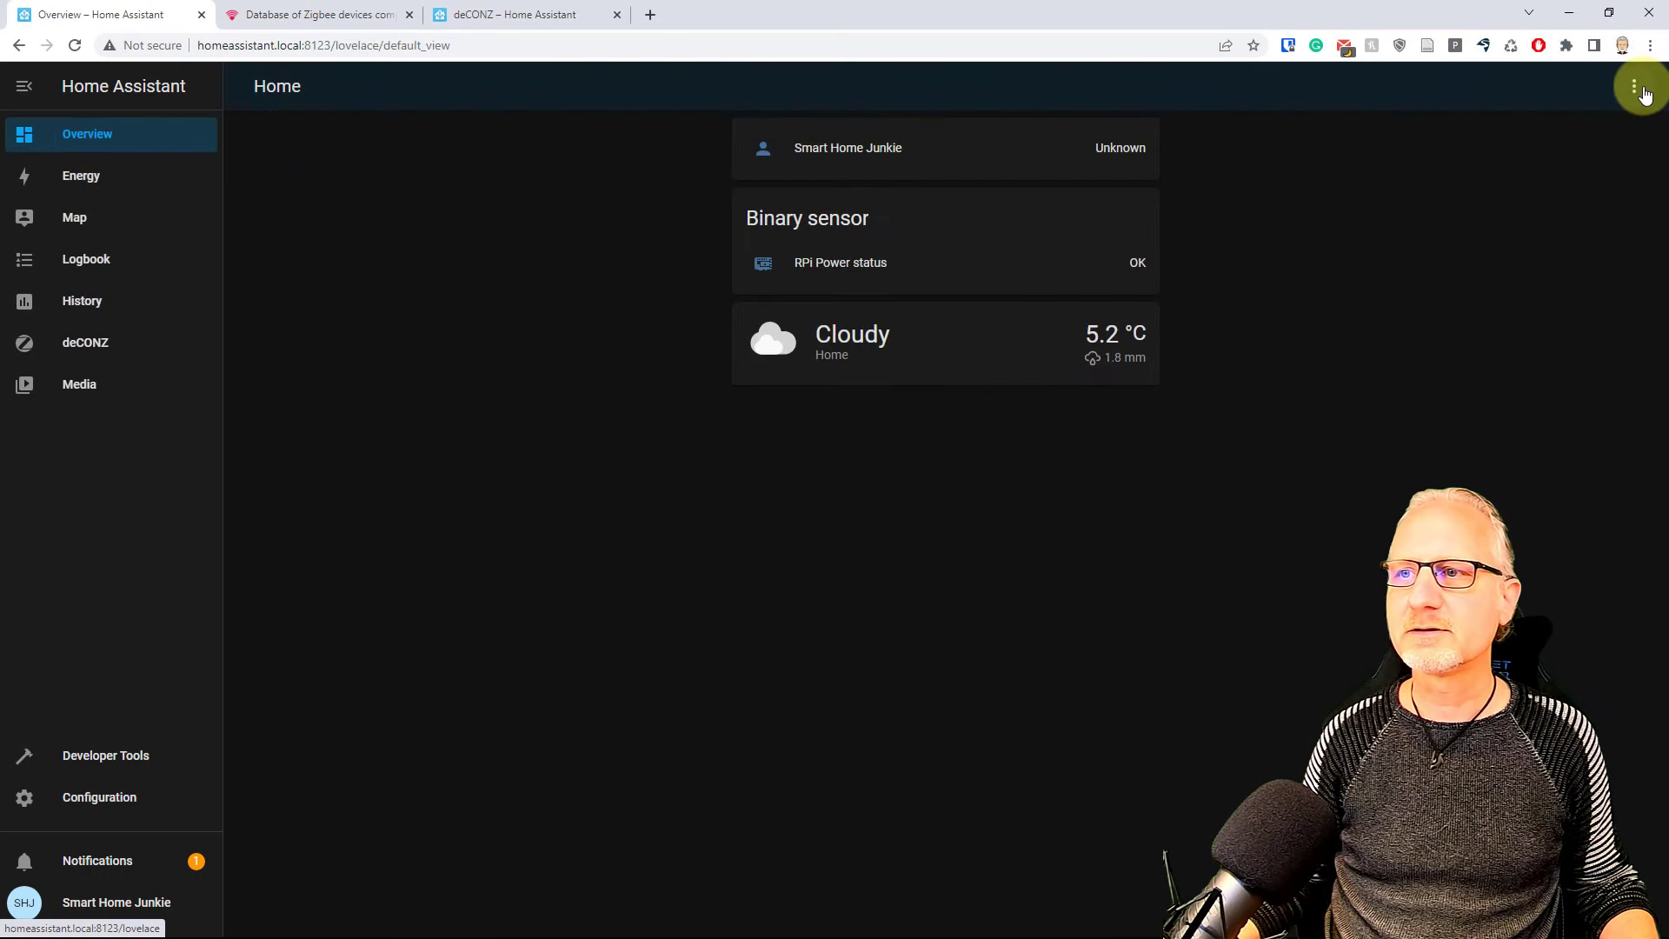
Edit the dashboard and add a new view titled 'deCONZ'.
{"action": "left_click", "coordinate": [1635, 86]}
{"action": "left_click", "coordinate": [1597, 146]}
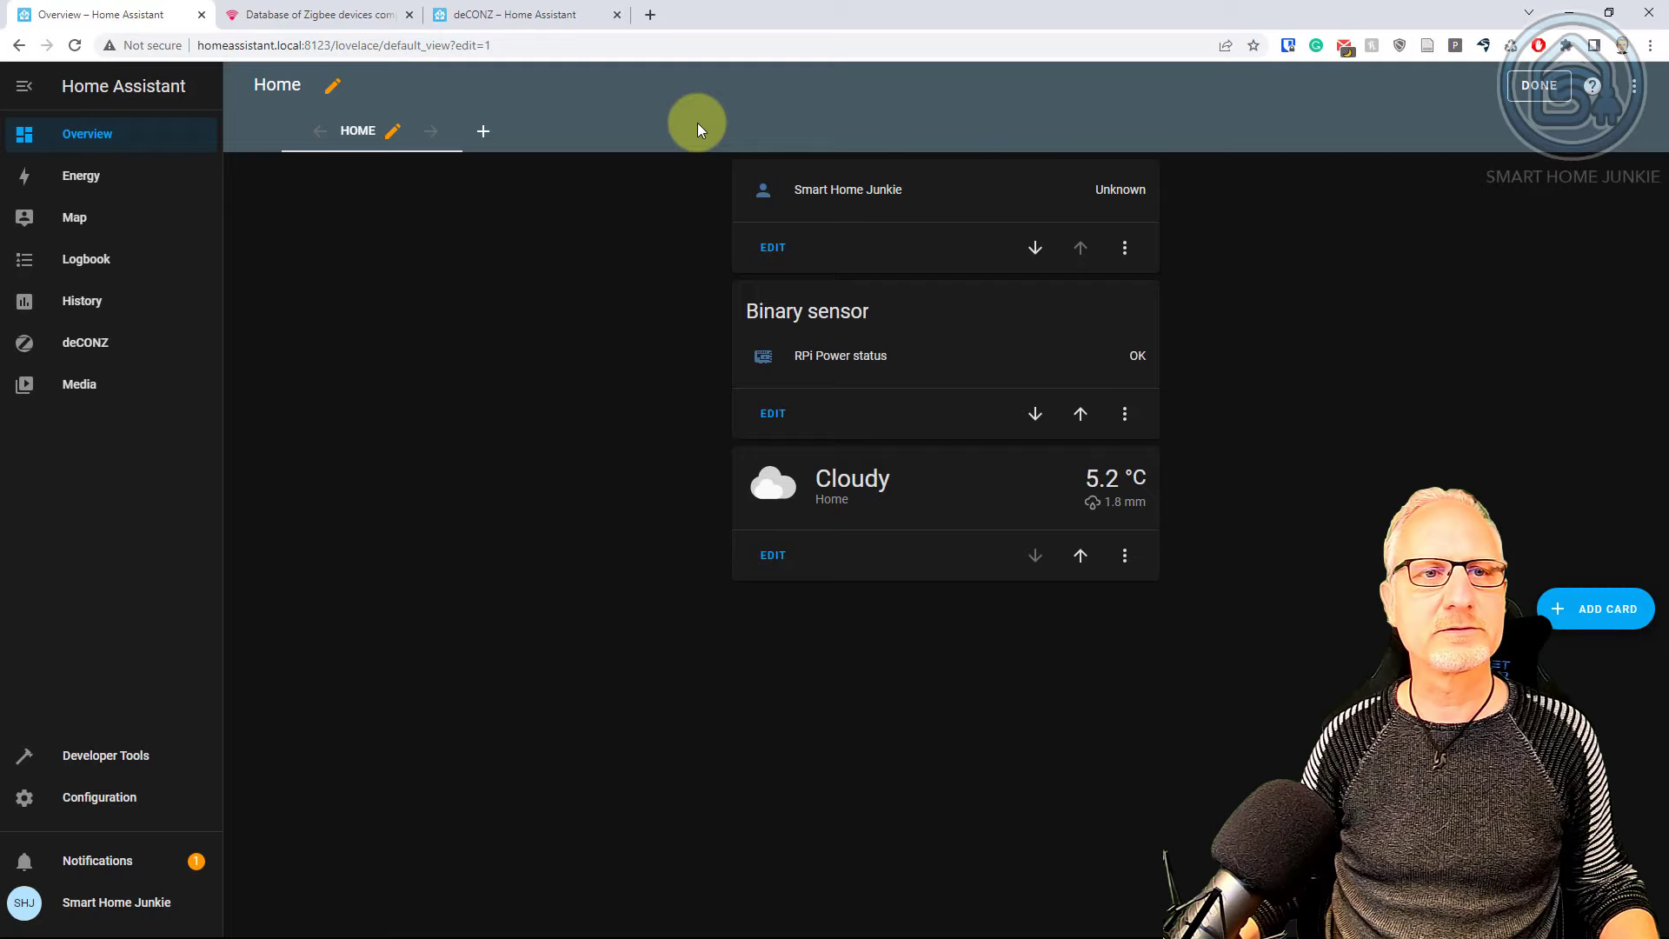
{"action": "left_click", "coordinate": [483, 130]}
{"action": "left_click", "coordinate": [661, 379]}
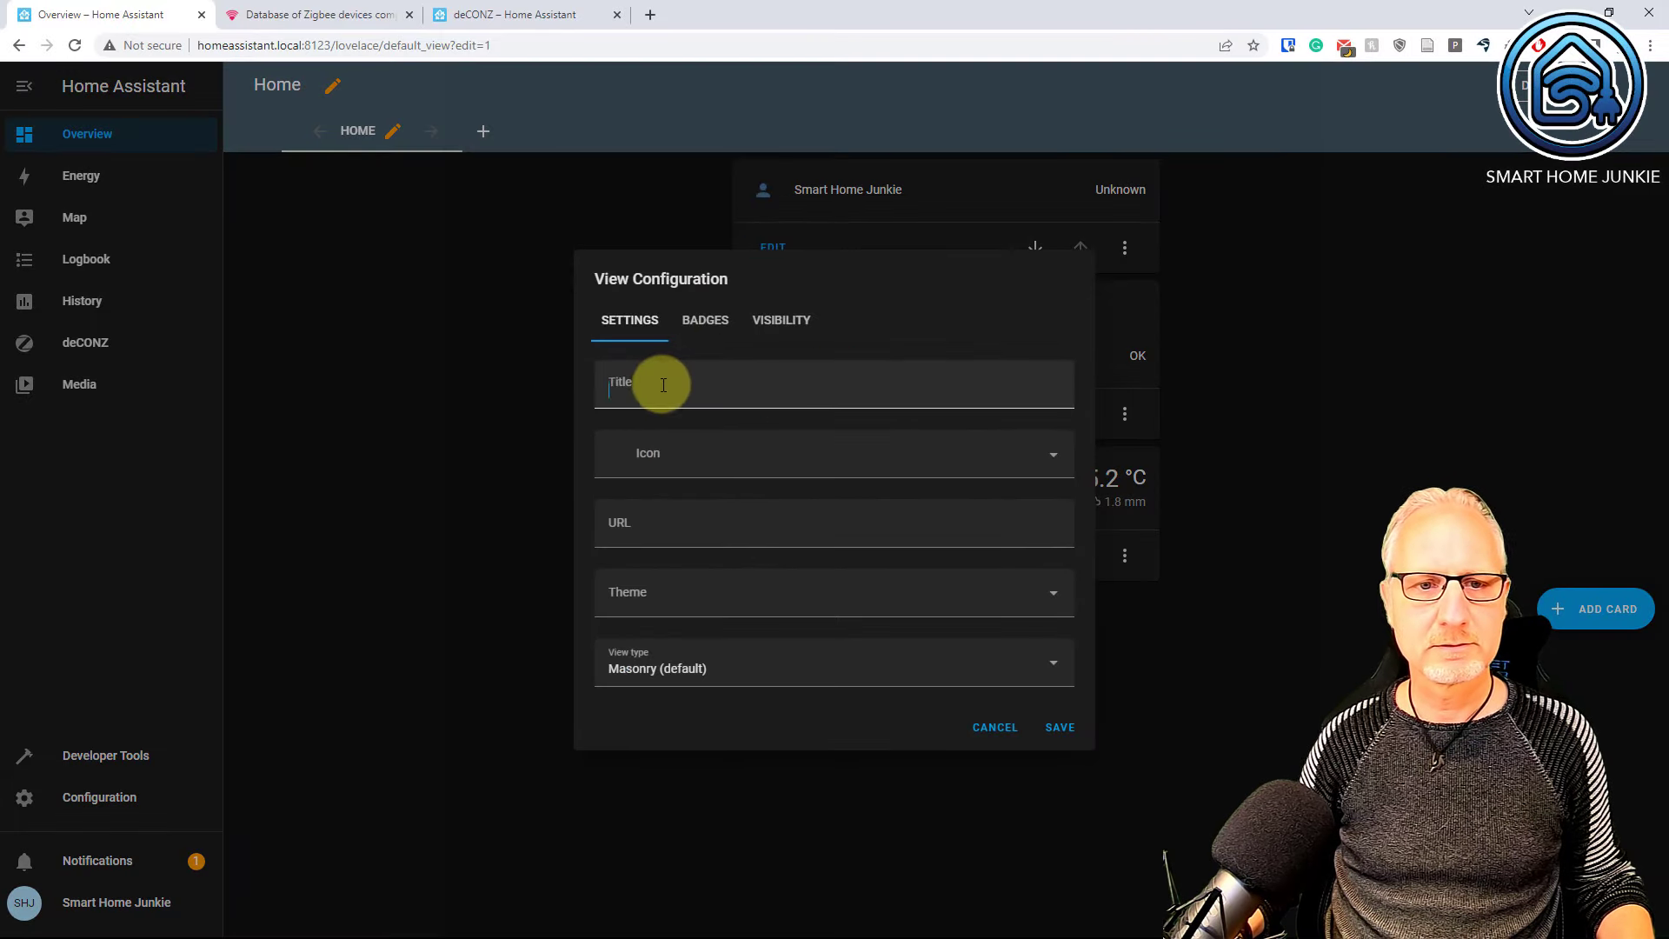
{"action": "type", "text": "deCONZ"}
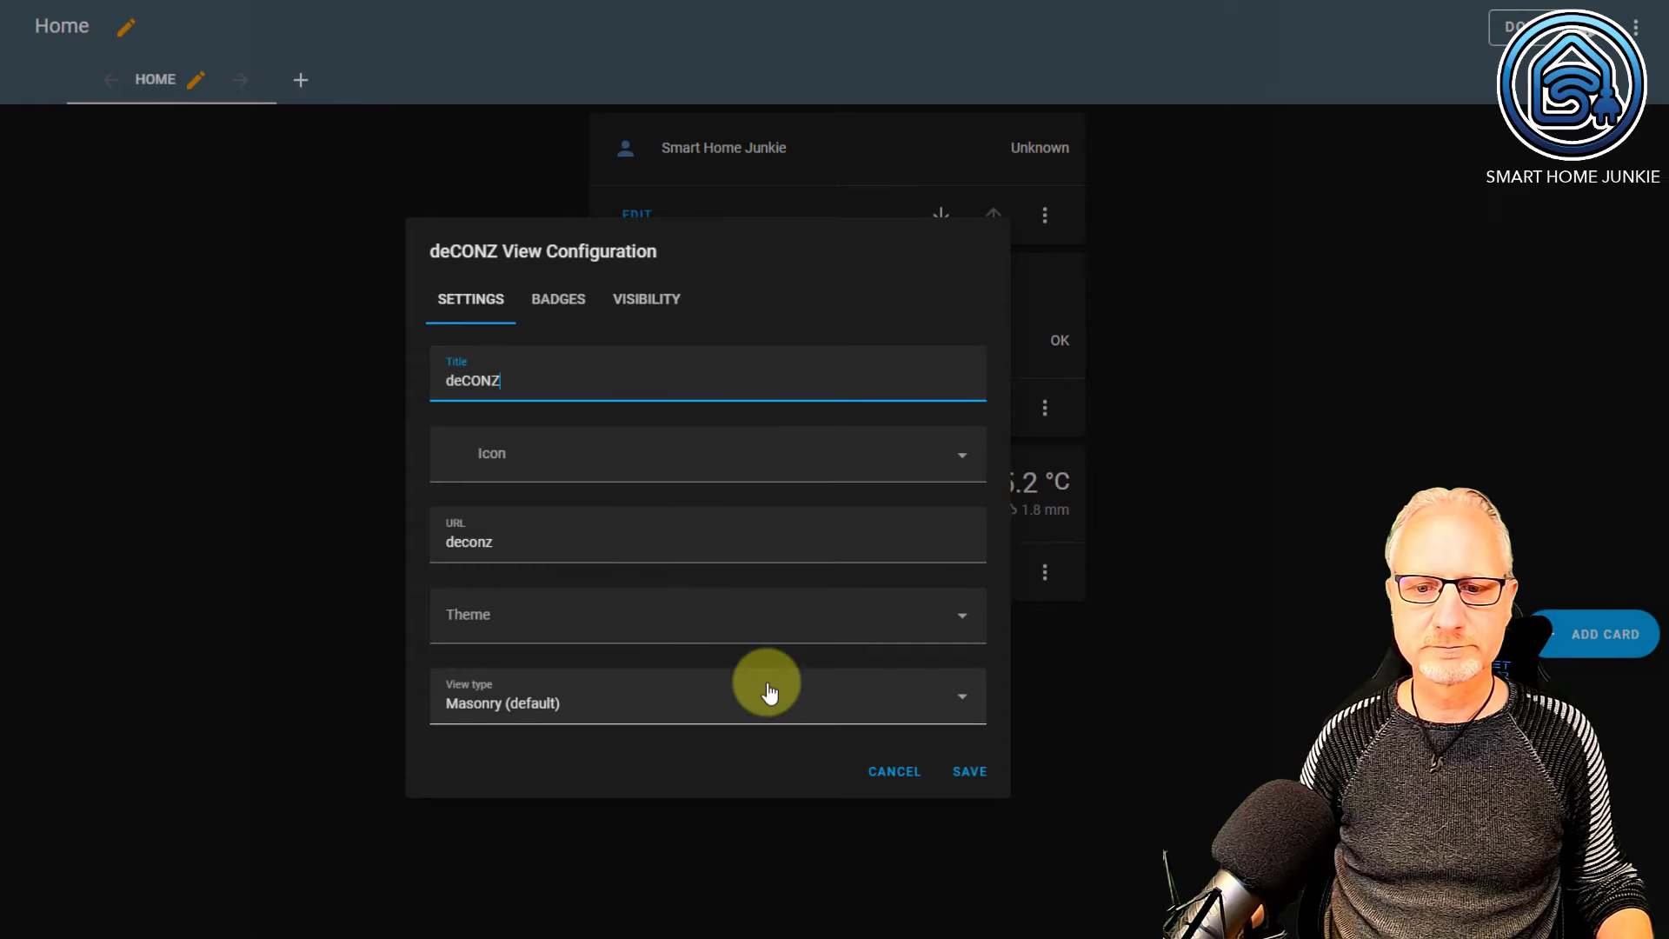
{"action": "left_click", "coordinate": [972, 771]}
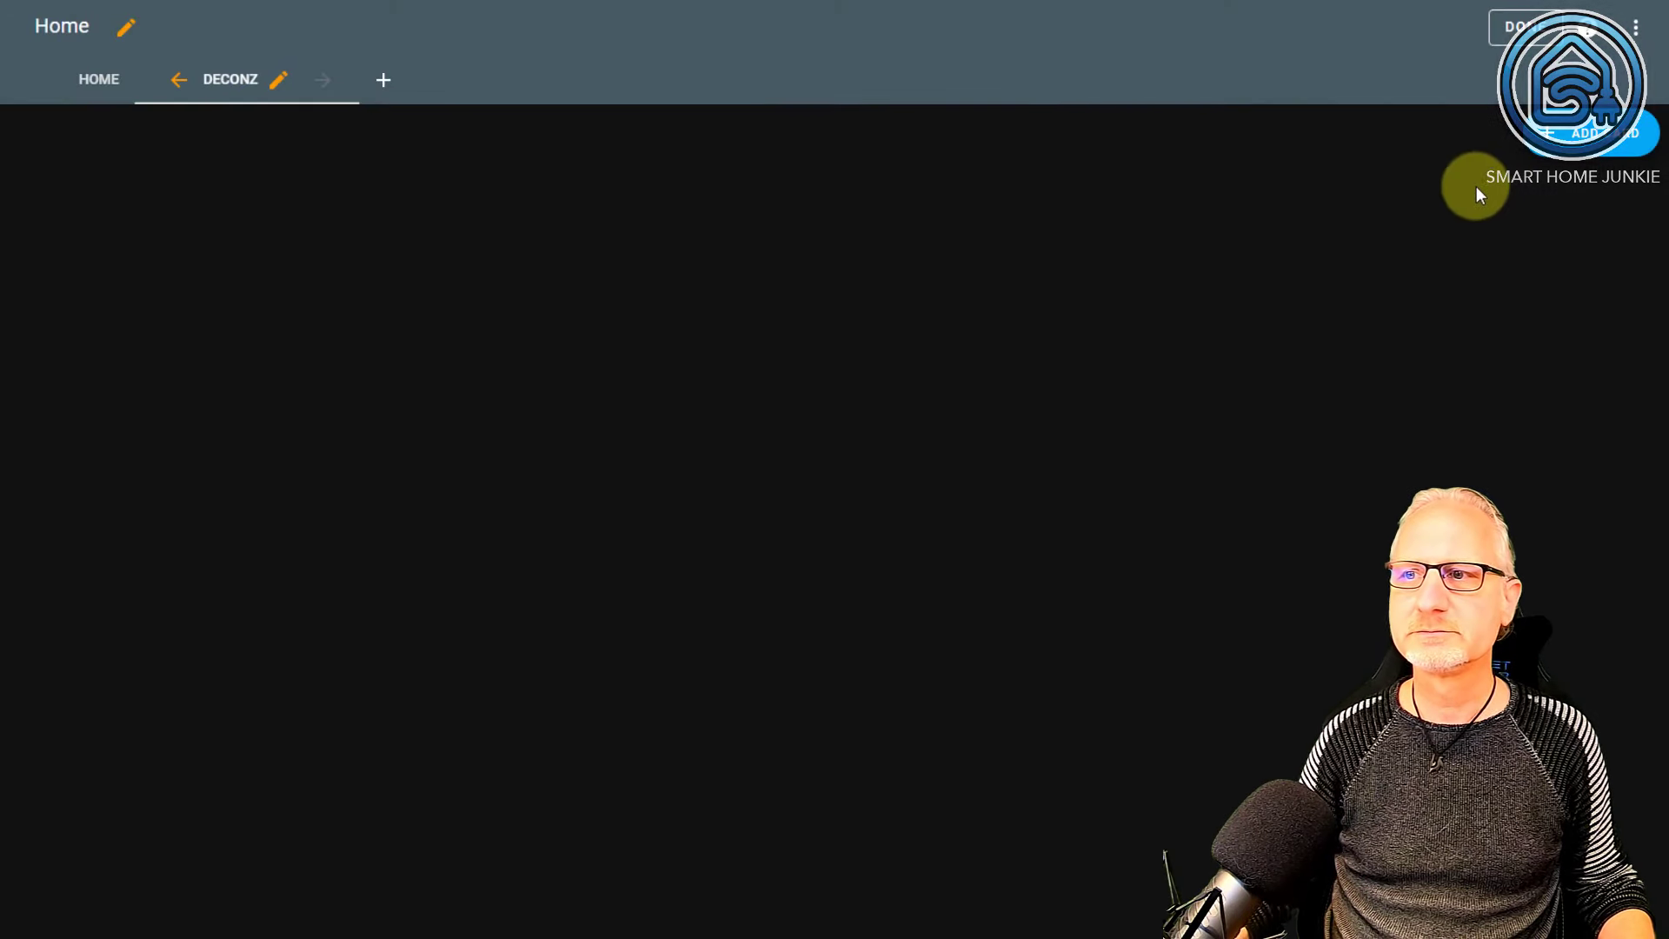
Add an Entities card titled 'Light' whose only entity is the Ikea Light Bulb.
{"action": "left_click", "coordinate": [1578, 143]}
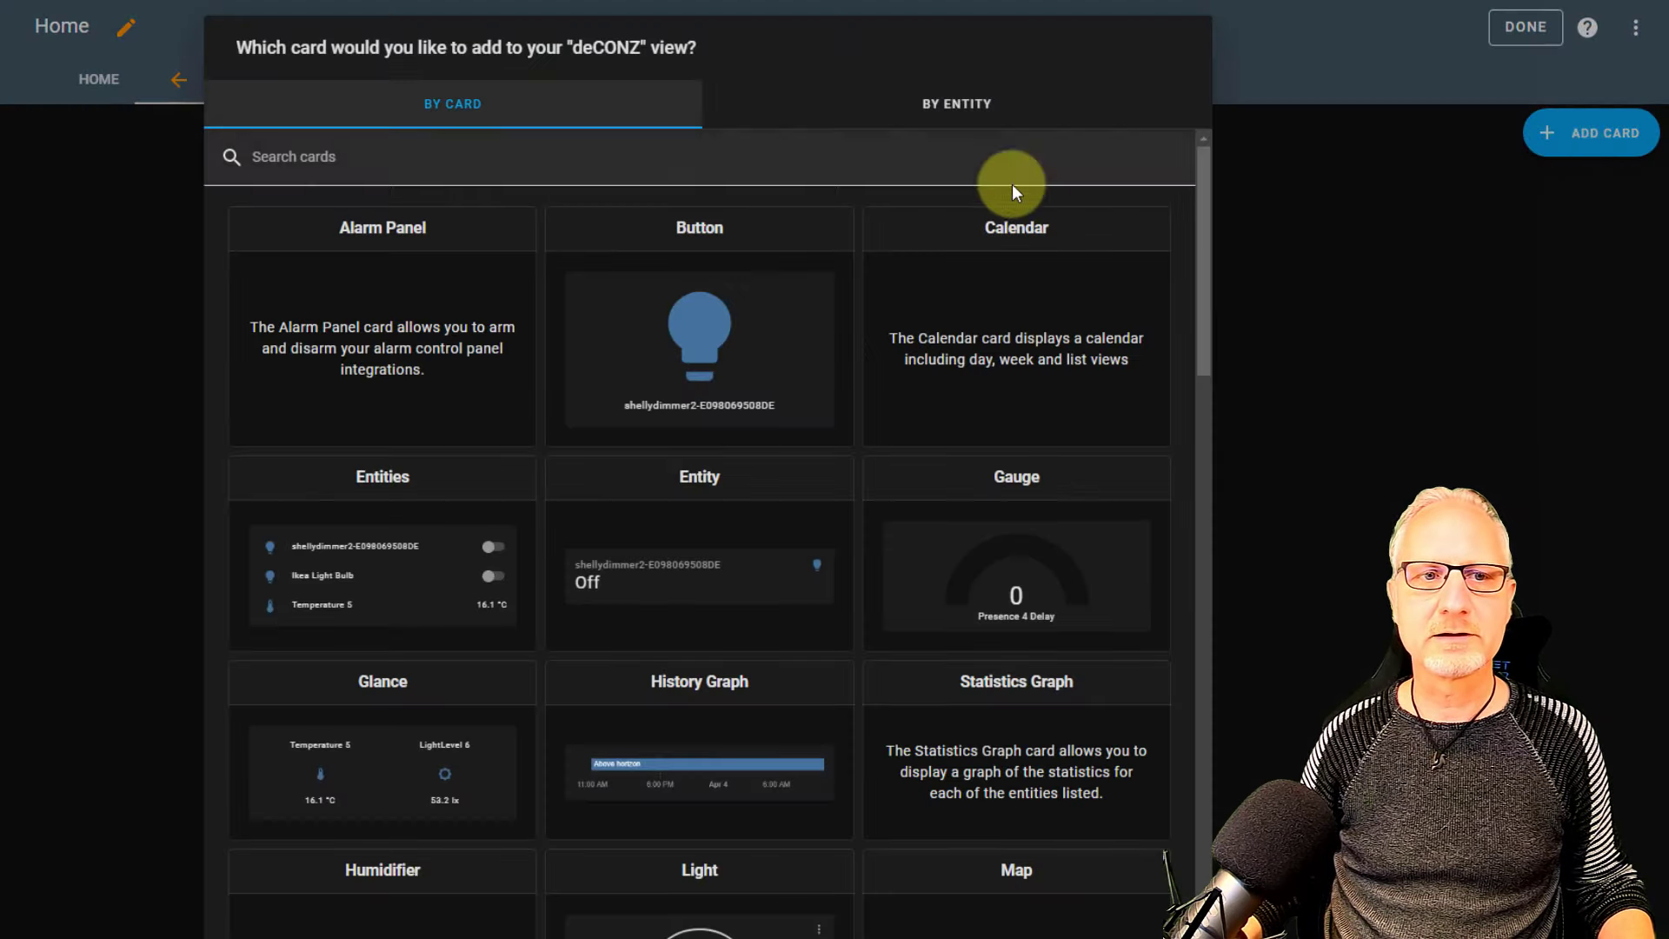
{"action": "left_click", "coordinate": [448, 530]}
{"action": "left_click", "coordinate": [382, 171]}
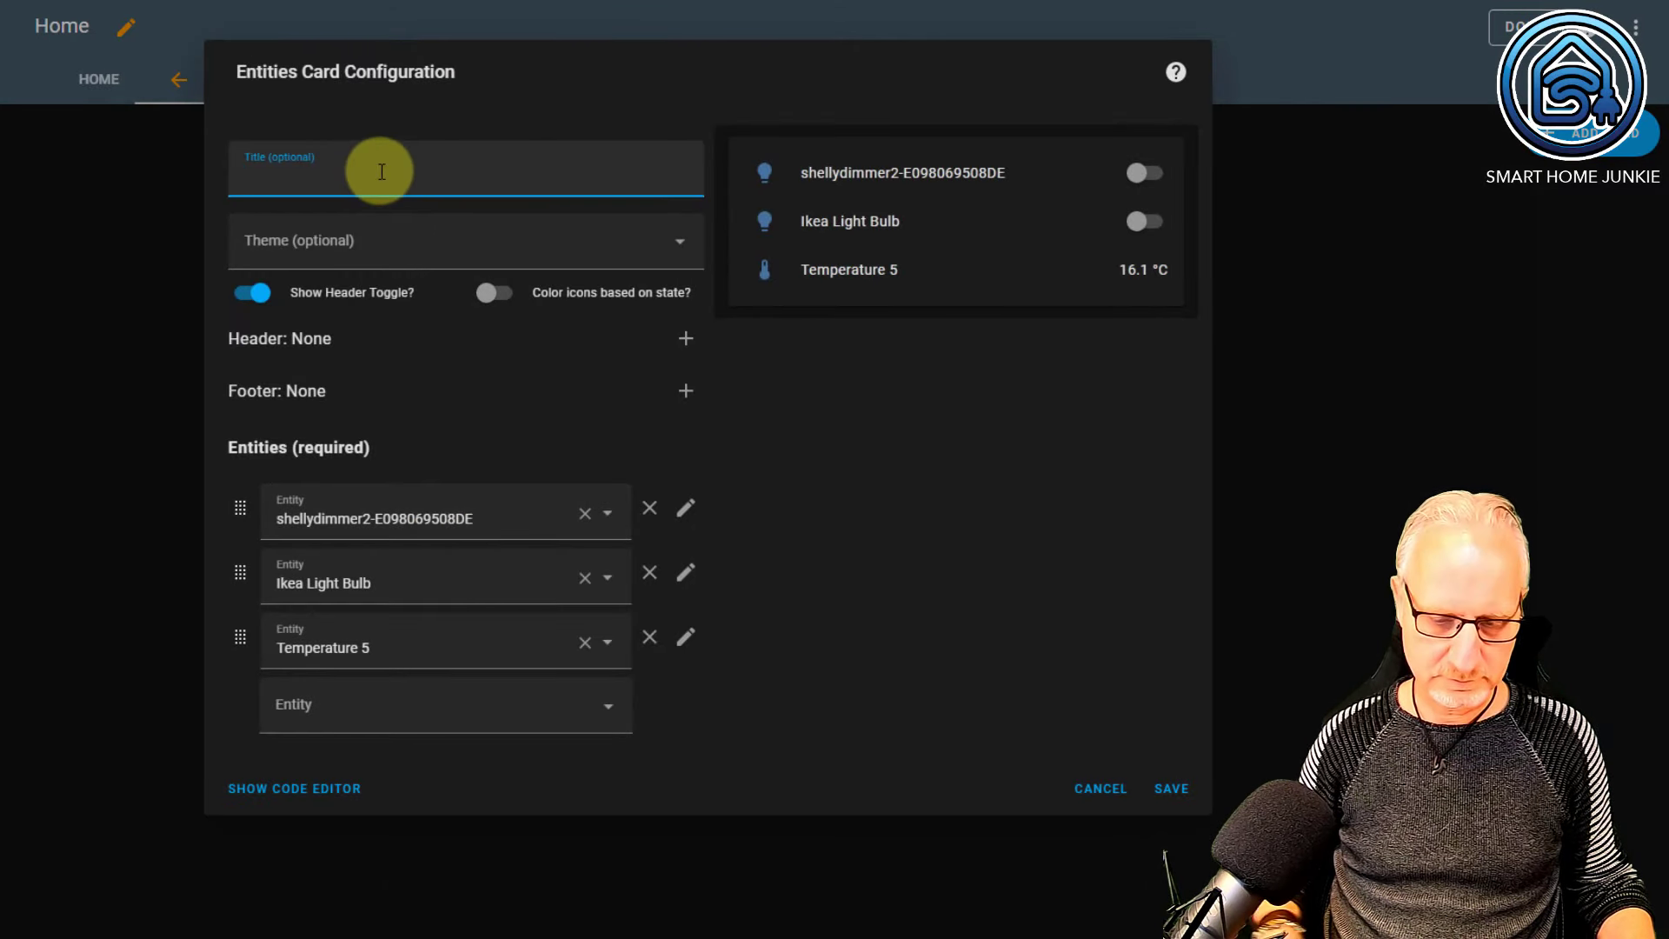
{"action": "type", "text": "Light"}
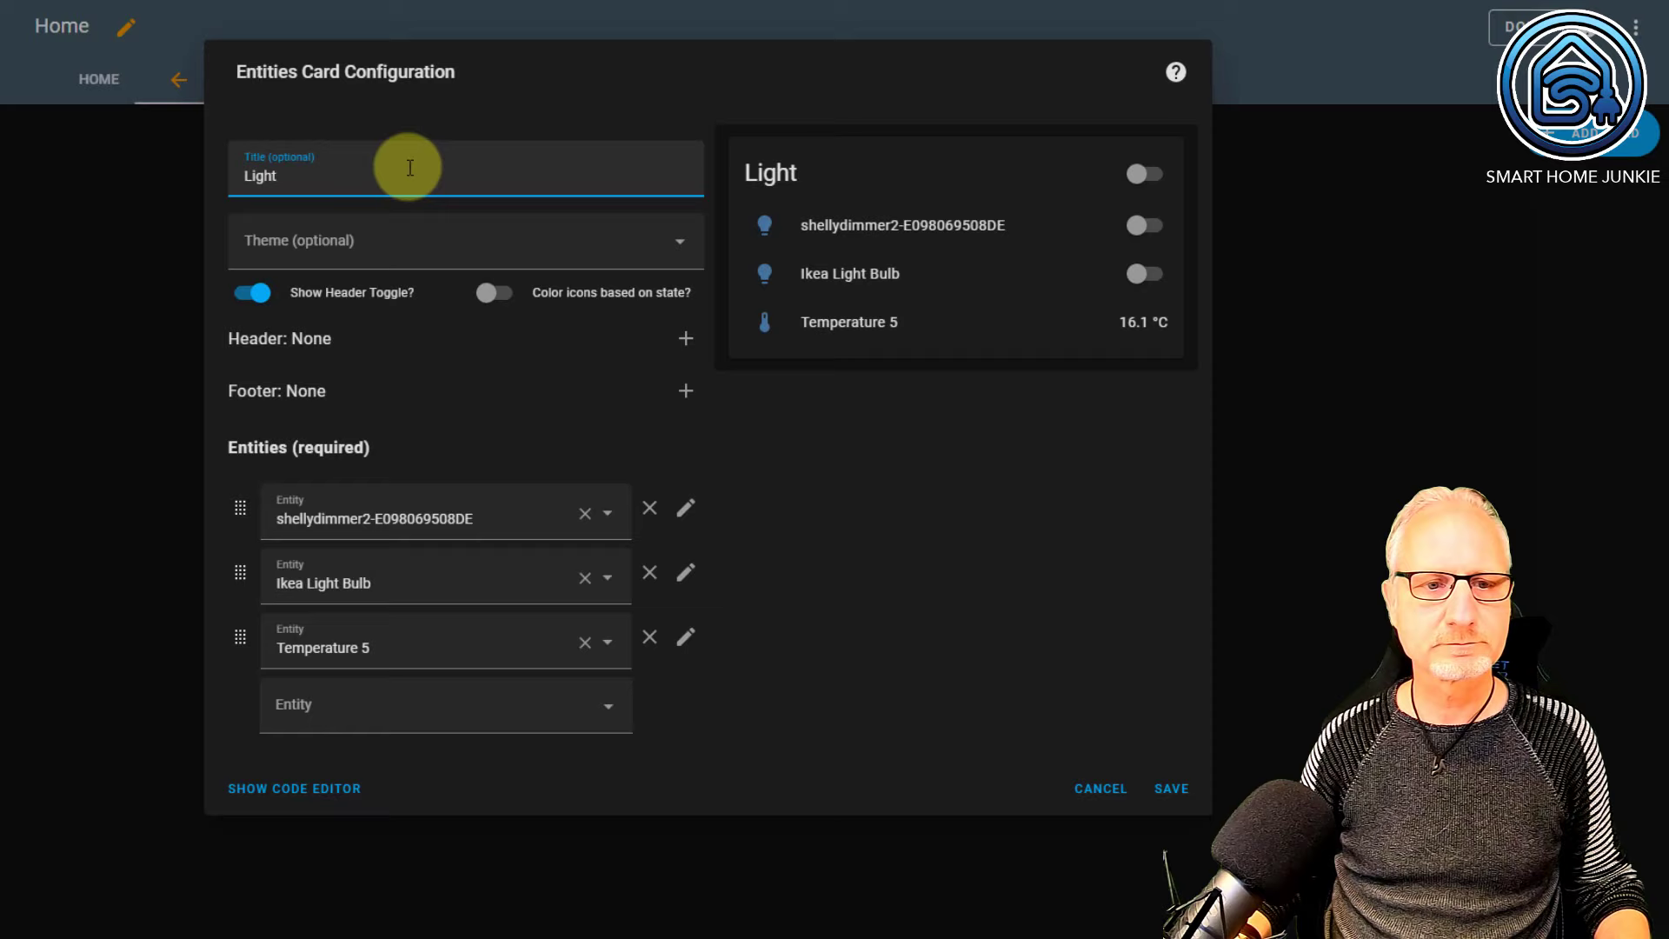
{"action": "left_click", "coordinate": [584, 515]}
{"action": "left_click", "coordinate": [583, 515]}
{"action": "left_click", "coordinate": [581, 519]}
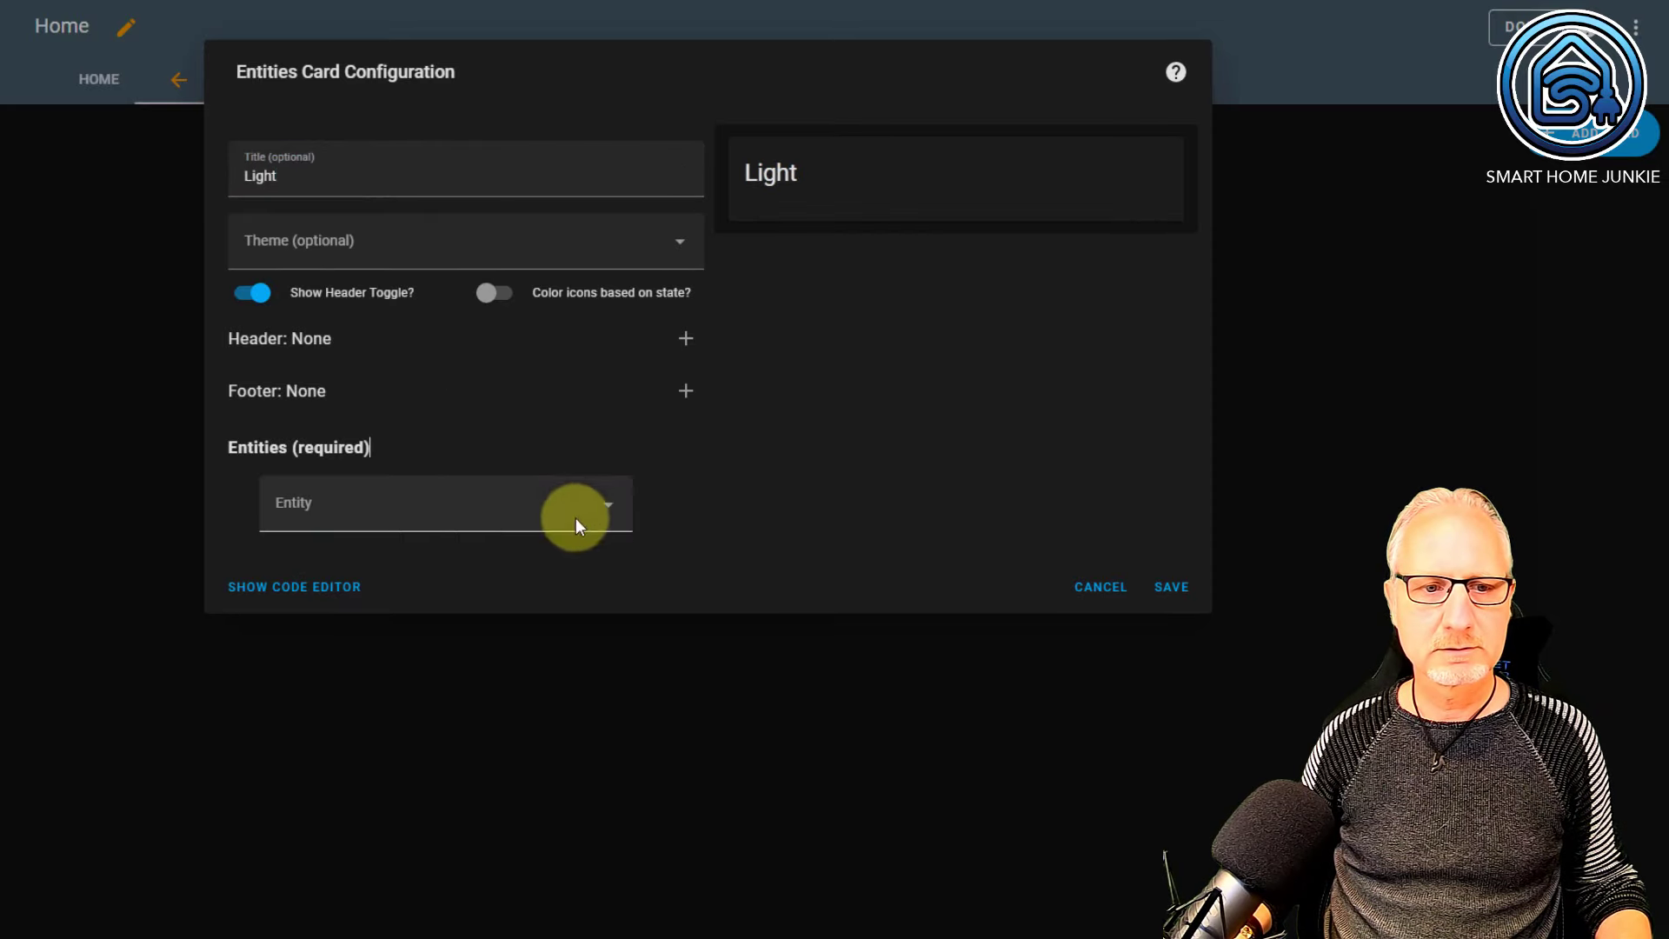
{"action": "left_click", "coordinate": [469, 506]}
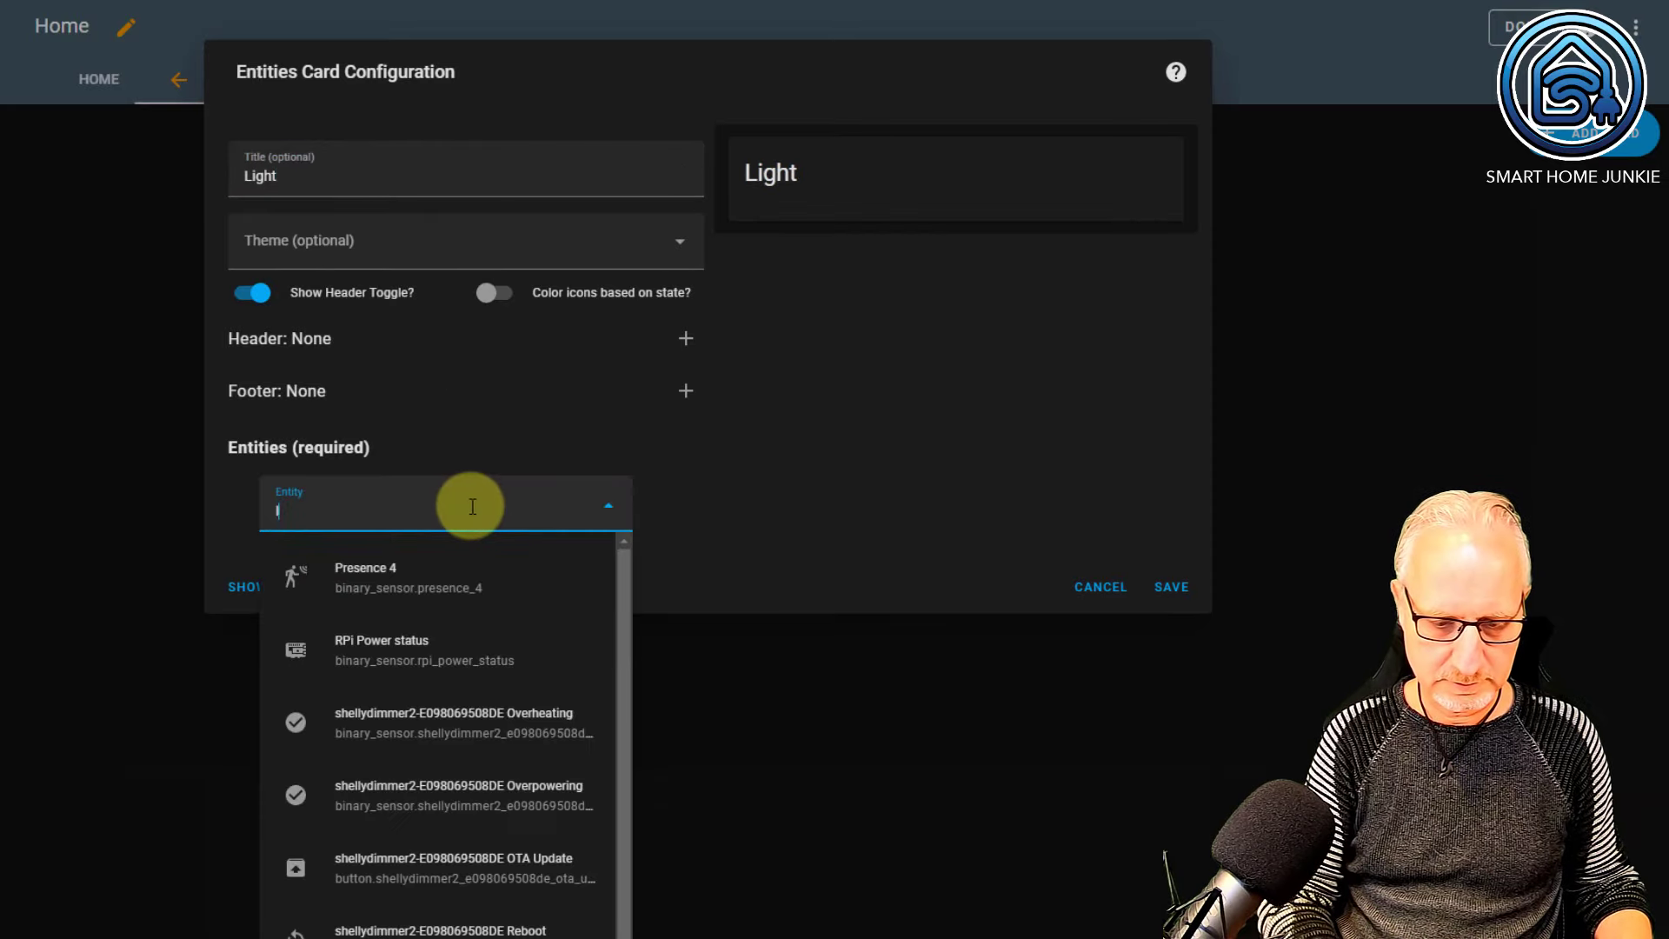
{"action": "type", "text": "Ikea"}
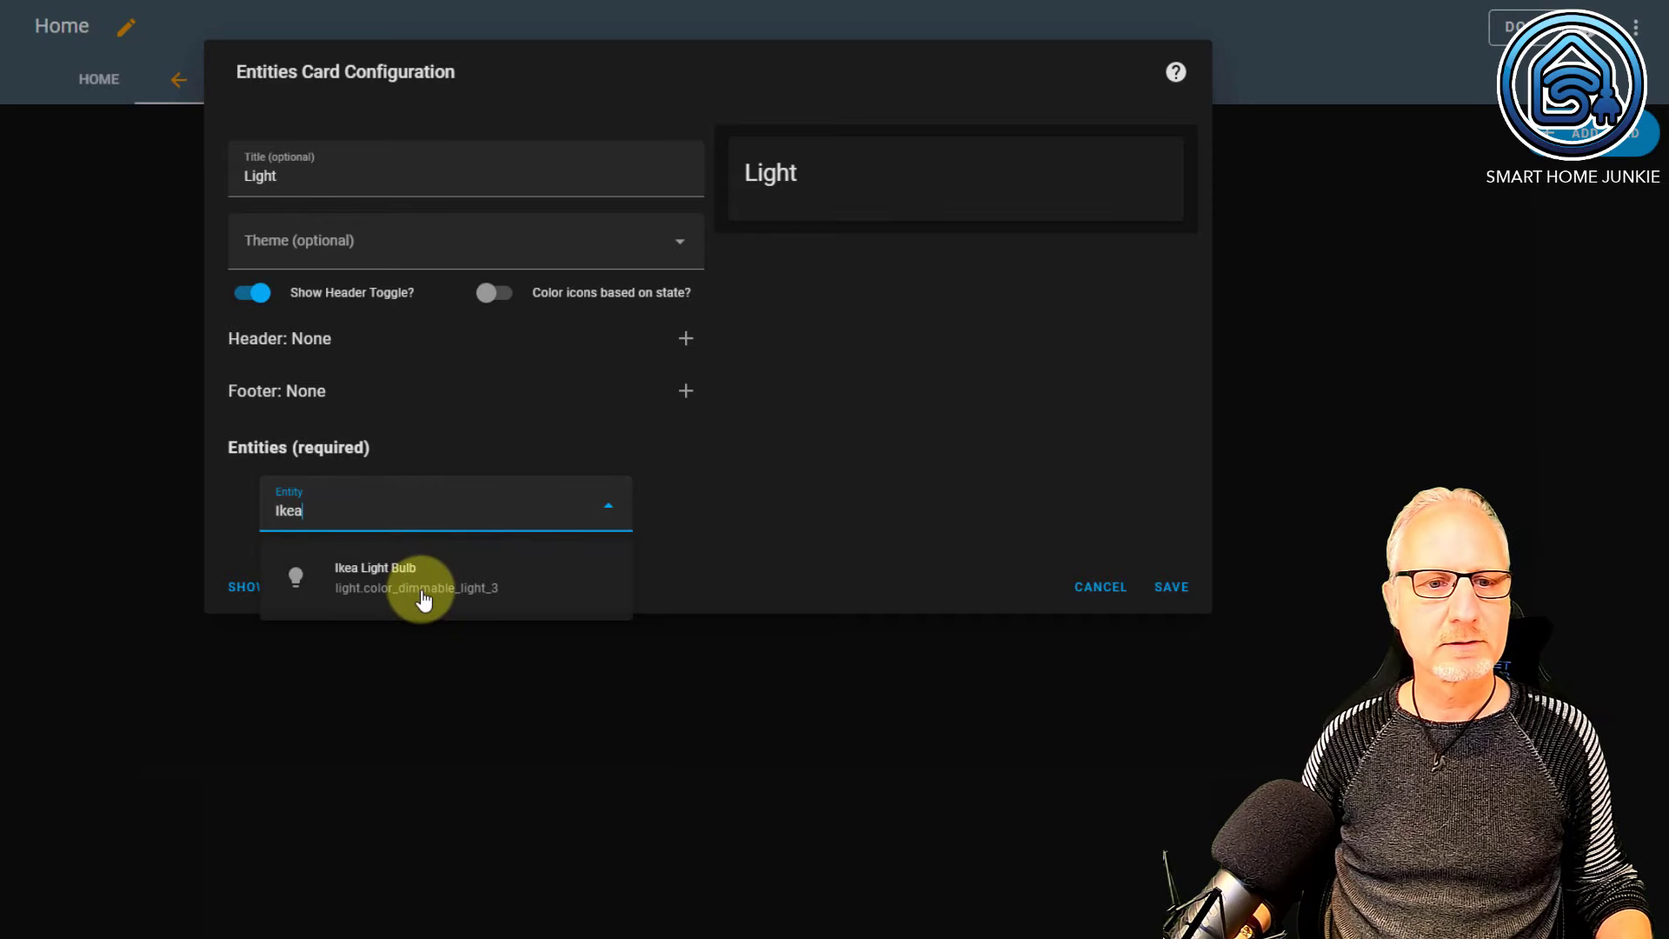
{"action": "left_click", "coordinate": [419, 582]}
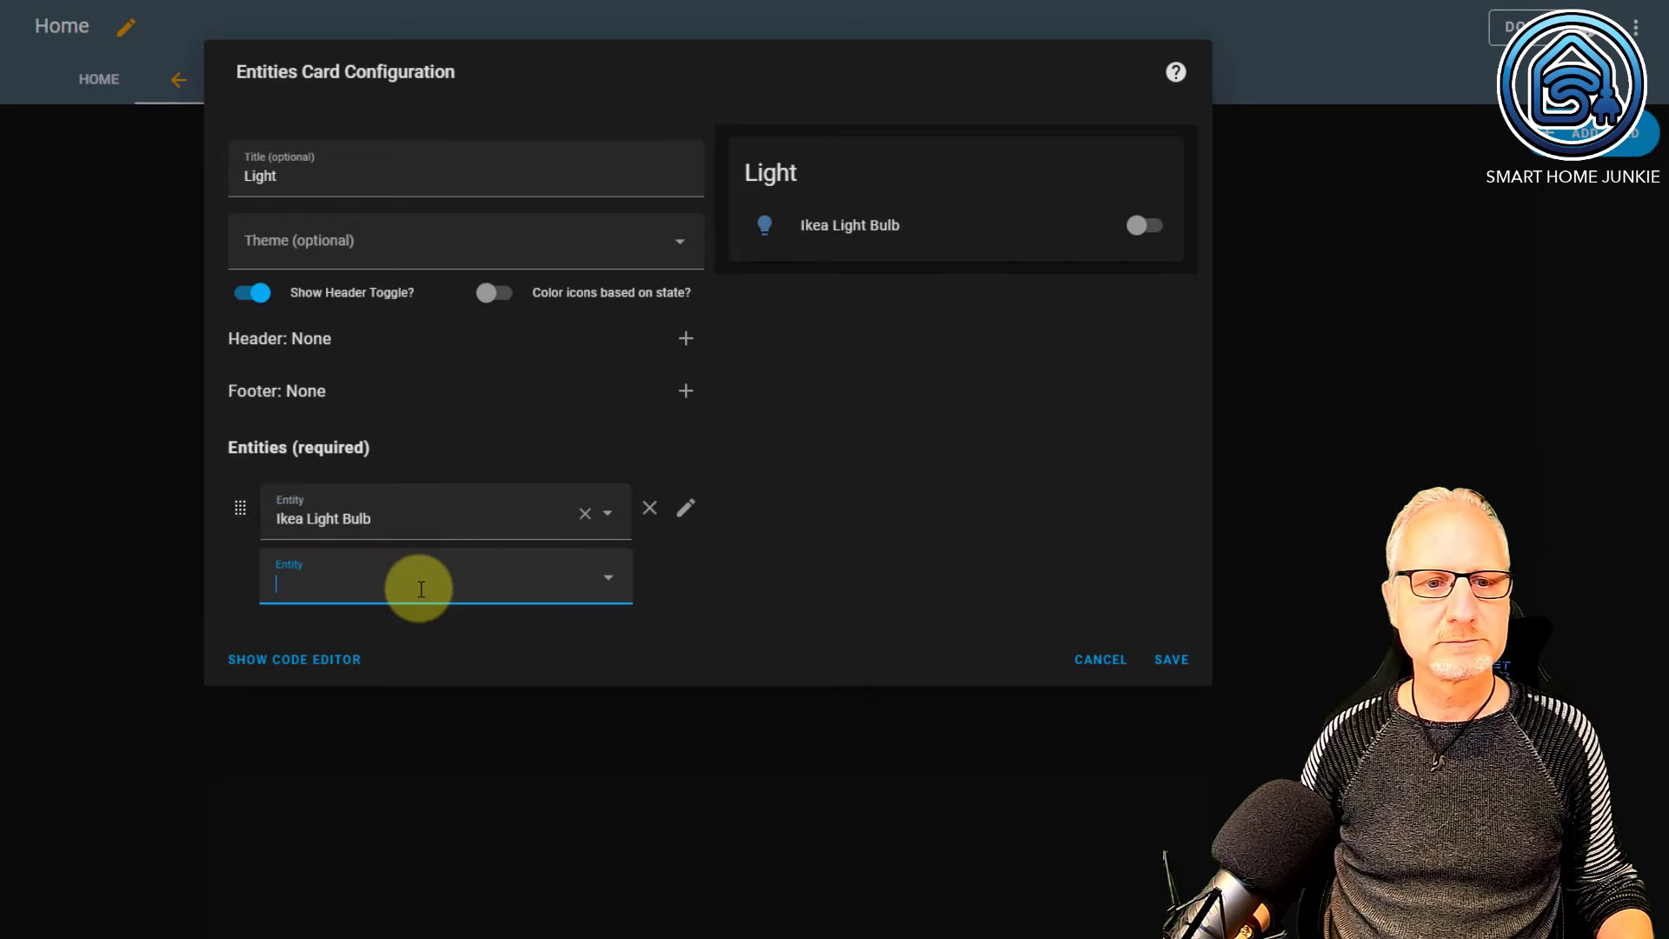
{"action": "left_click", "coordinate": [1171, 659]}
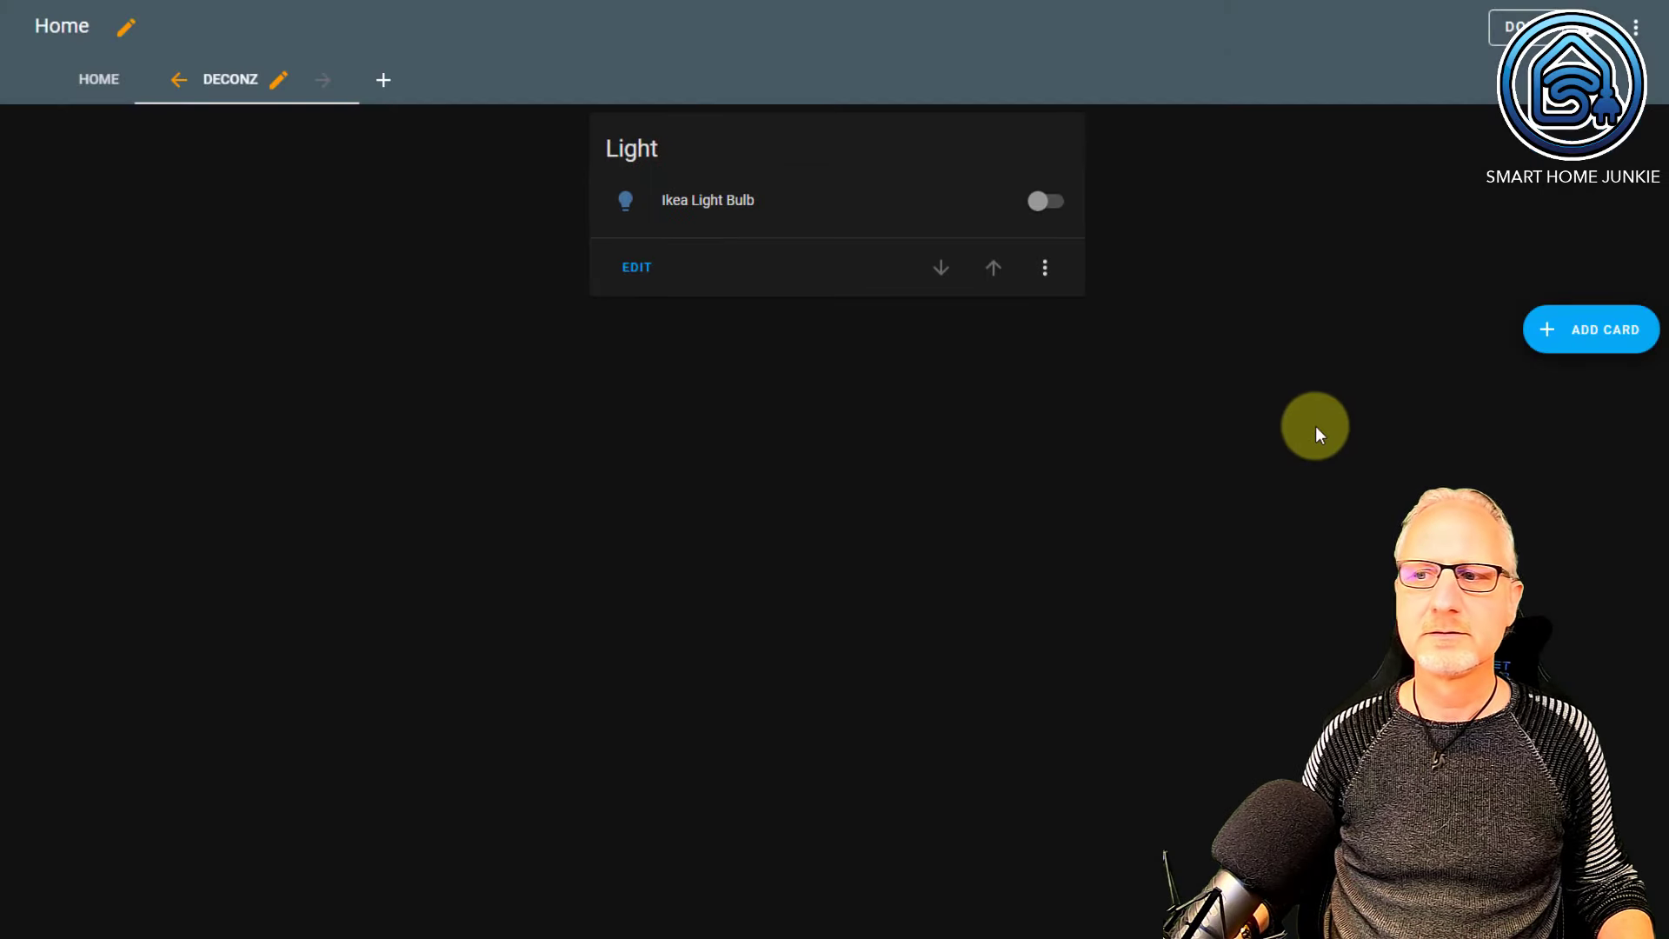
Finish editing, then toggle the Ikea Light Bulb on, off and on from its card.
{"action": "left_click", "coordinate": [1526, 27]}
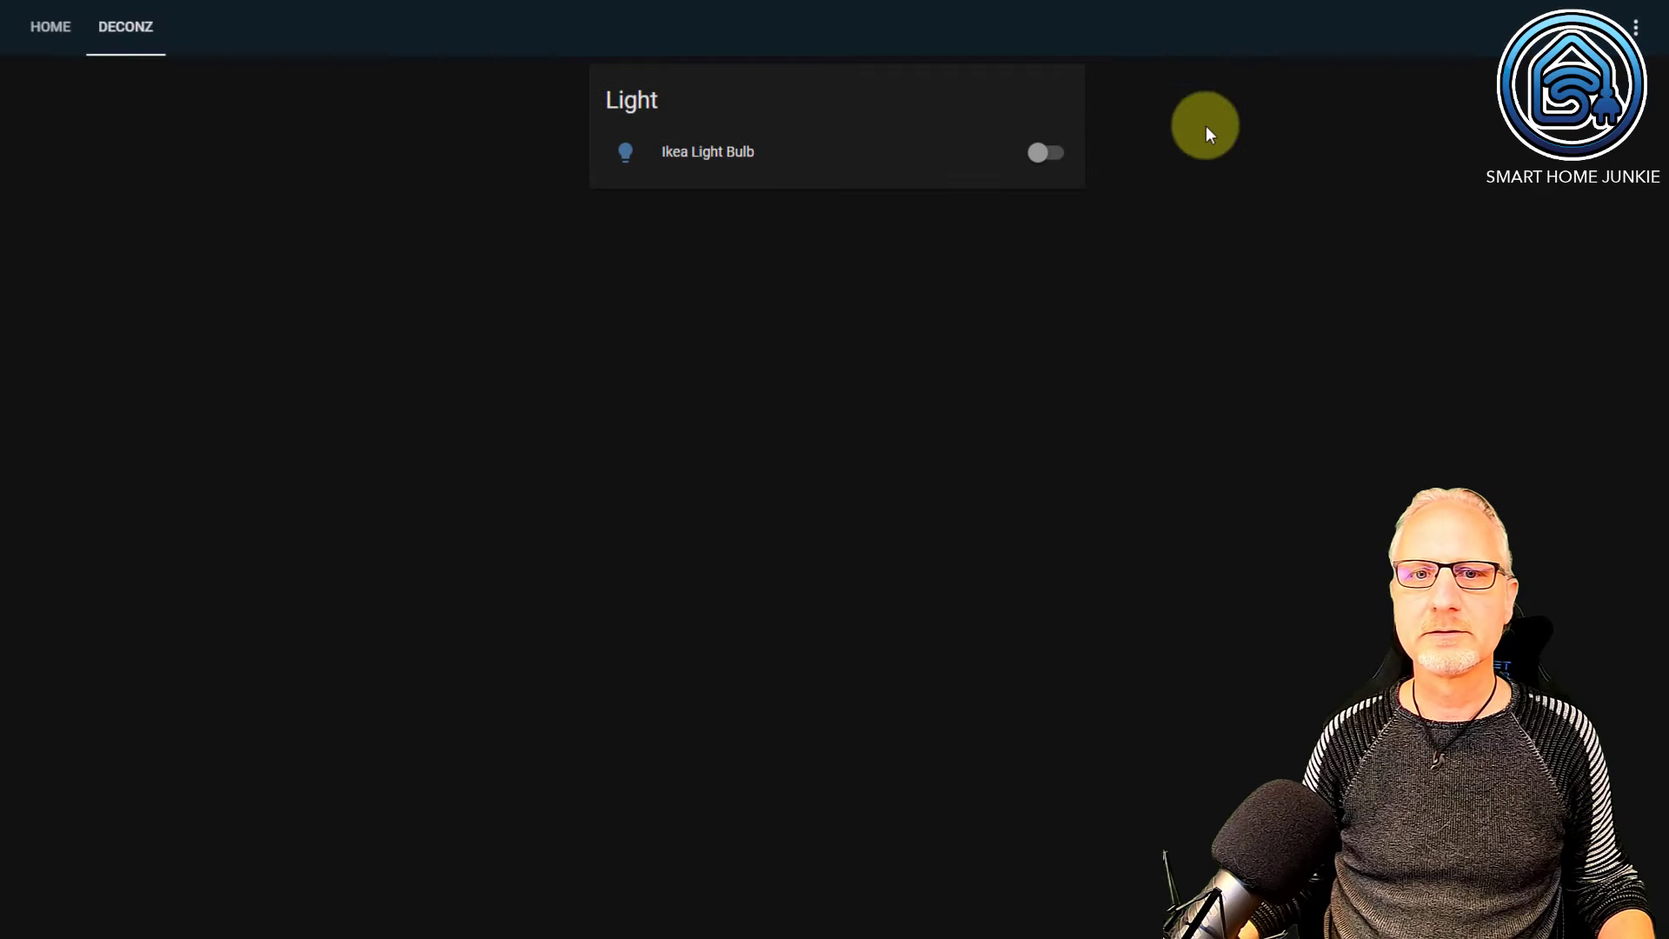
{"action": "left_click", "coordinate": [1046, 153]}
{"action": "left_click", "coordinate": [1047, 155]}
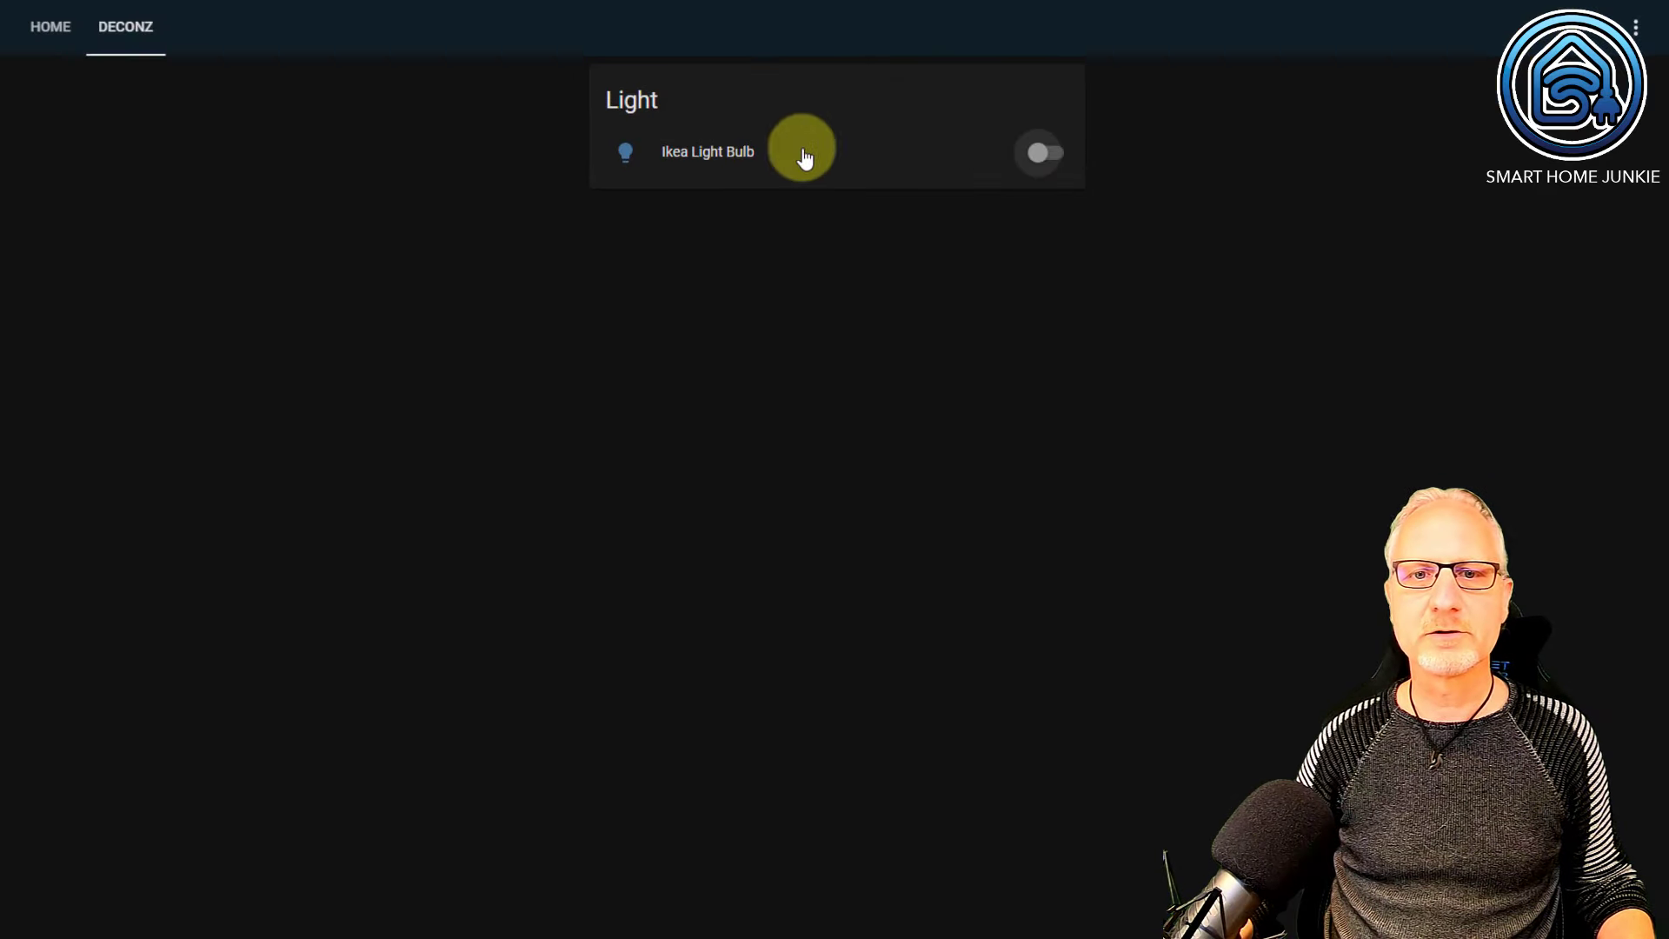
{"action": "left_click", "coordinate": [1035, 155]}
Set the Ikea Light Bulb's colour to red, then switch it off.
{"action": "left_click", "coordinate": [624, 151]}
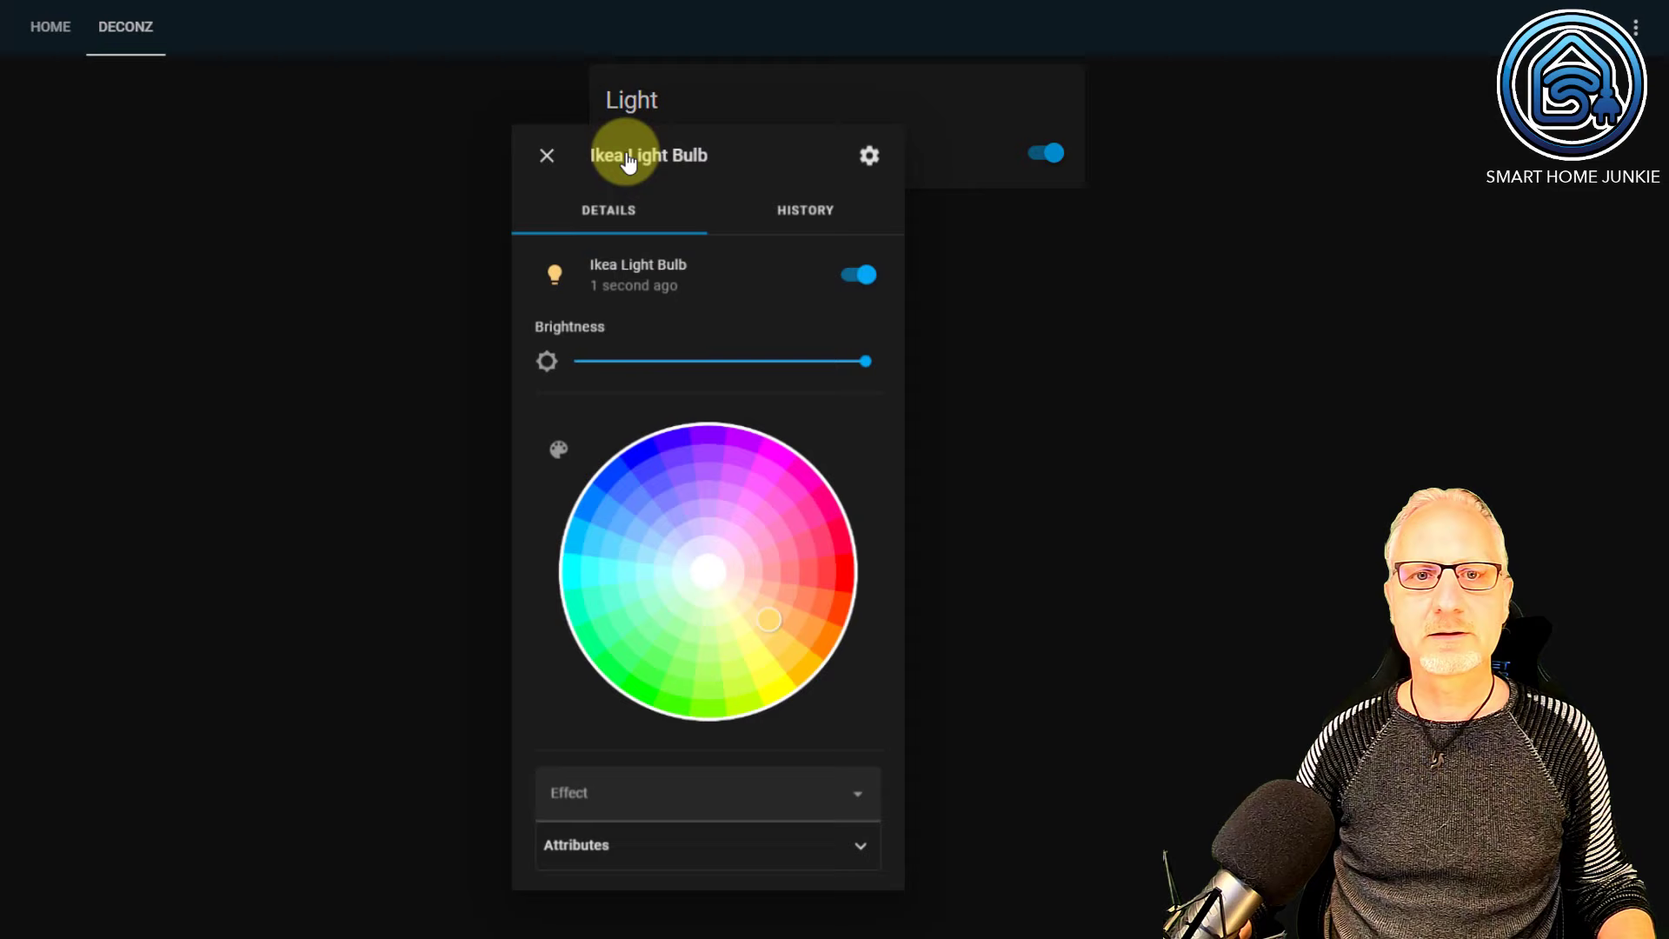
{"action": "left_click", "coordinate": [644, 463]}
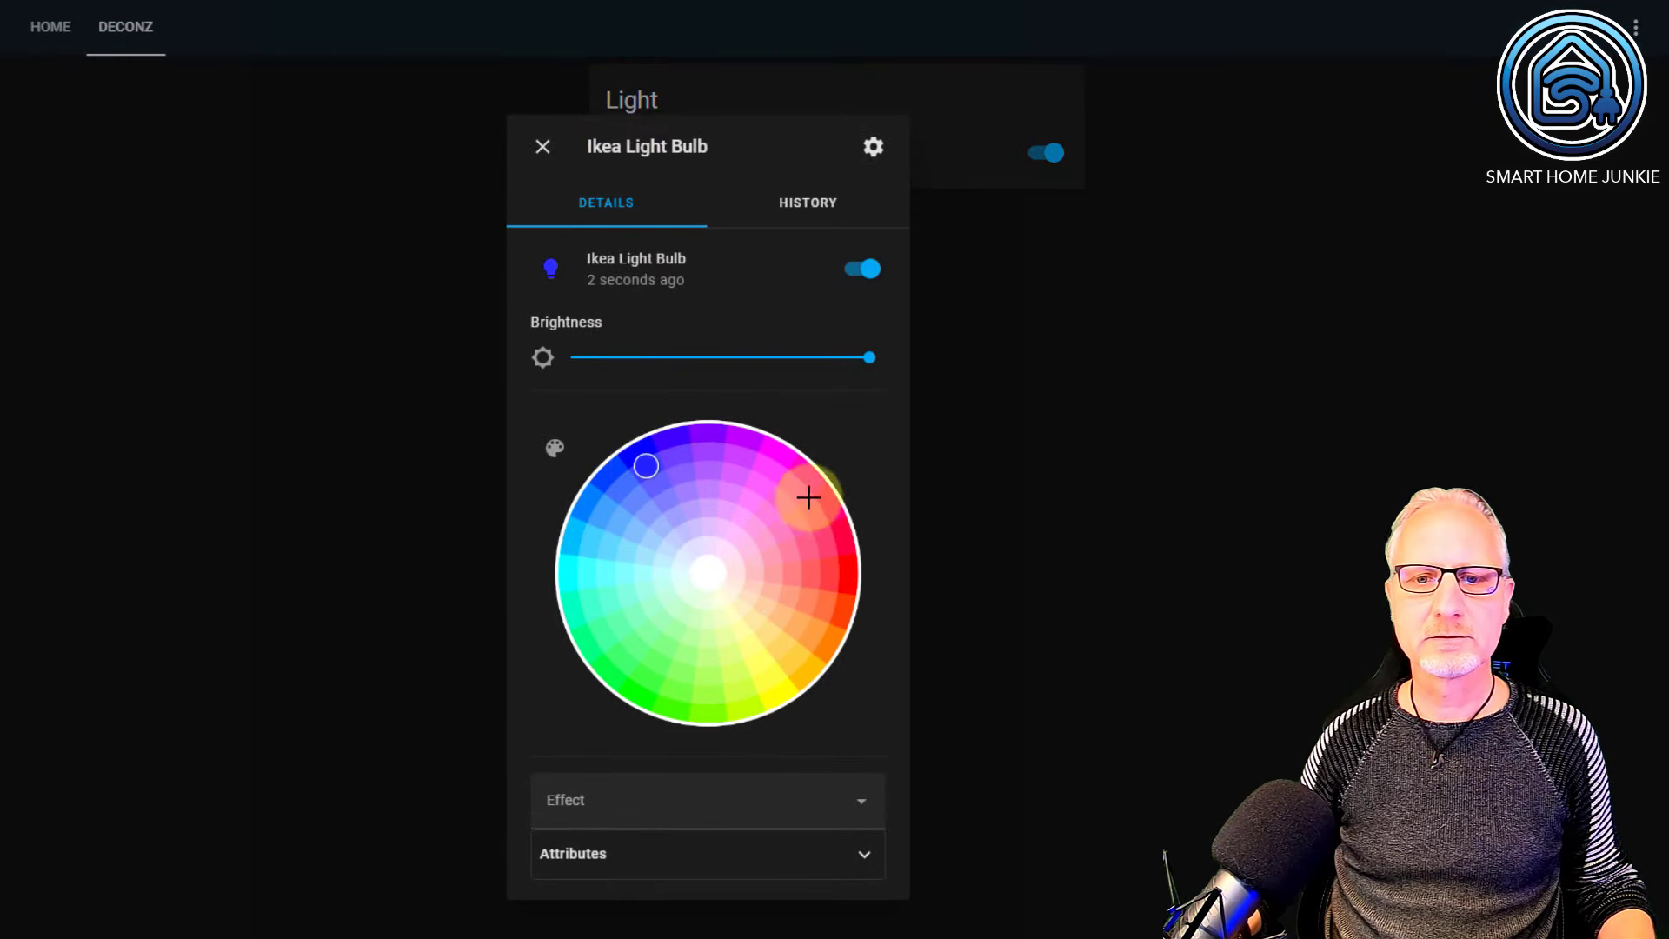
{"action": "left_click_drag", "start_coordinate": [843, 543], "coordinate": [855, 573]}
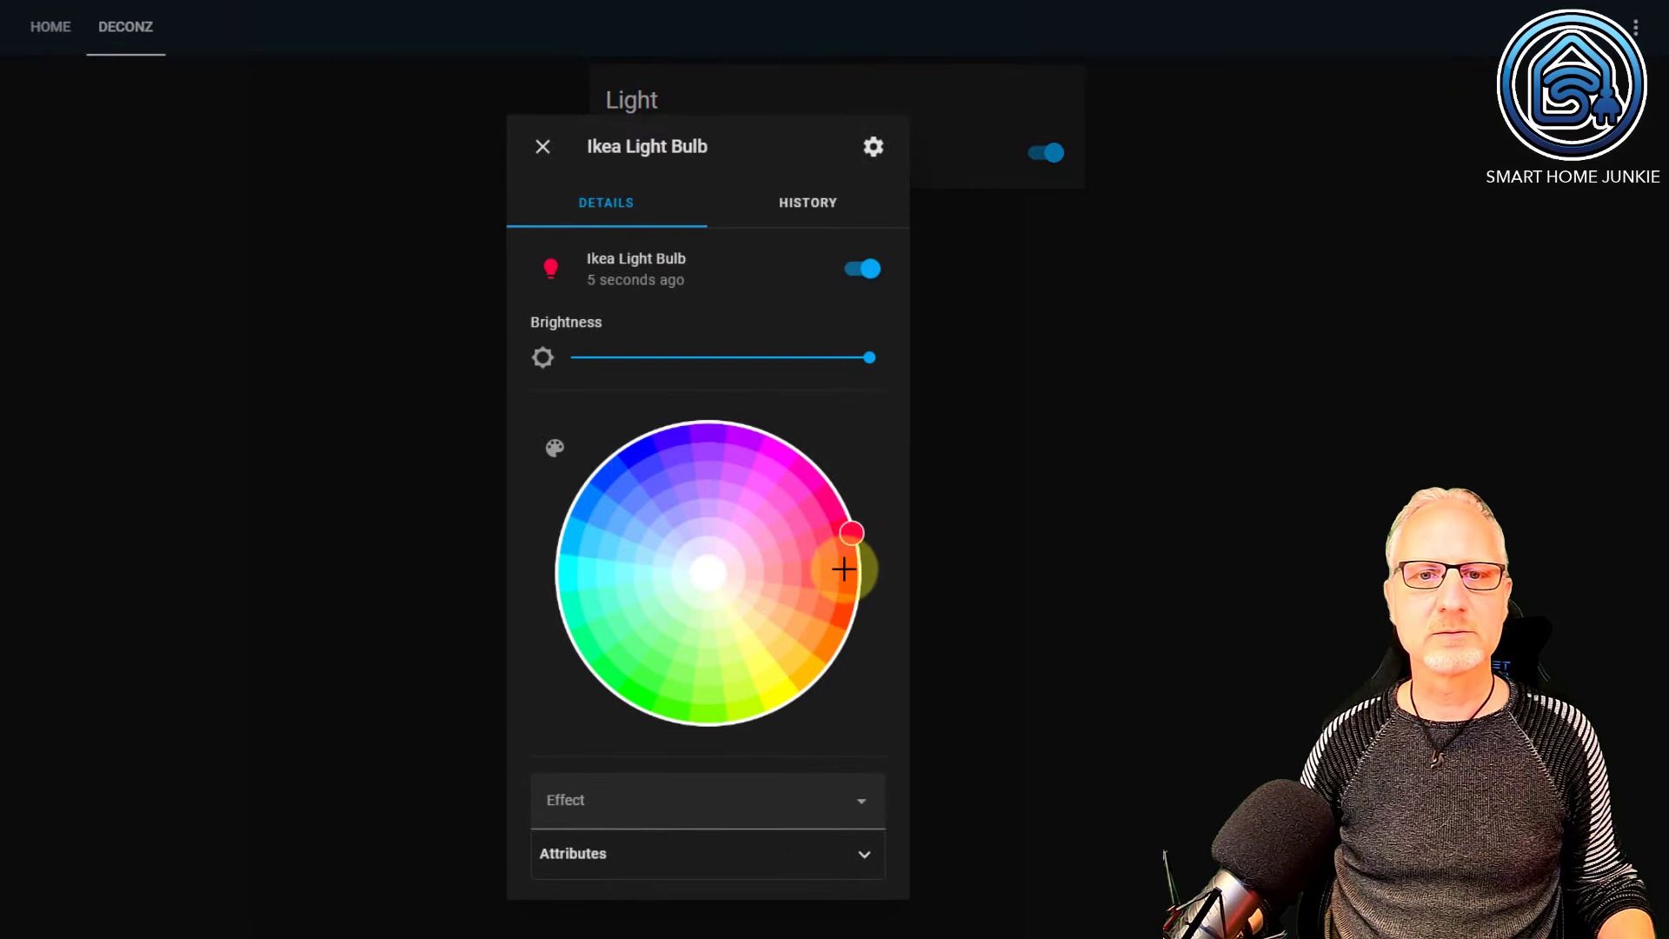
{"action": "left_click", "coordinate": [541, 143]}
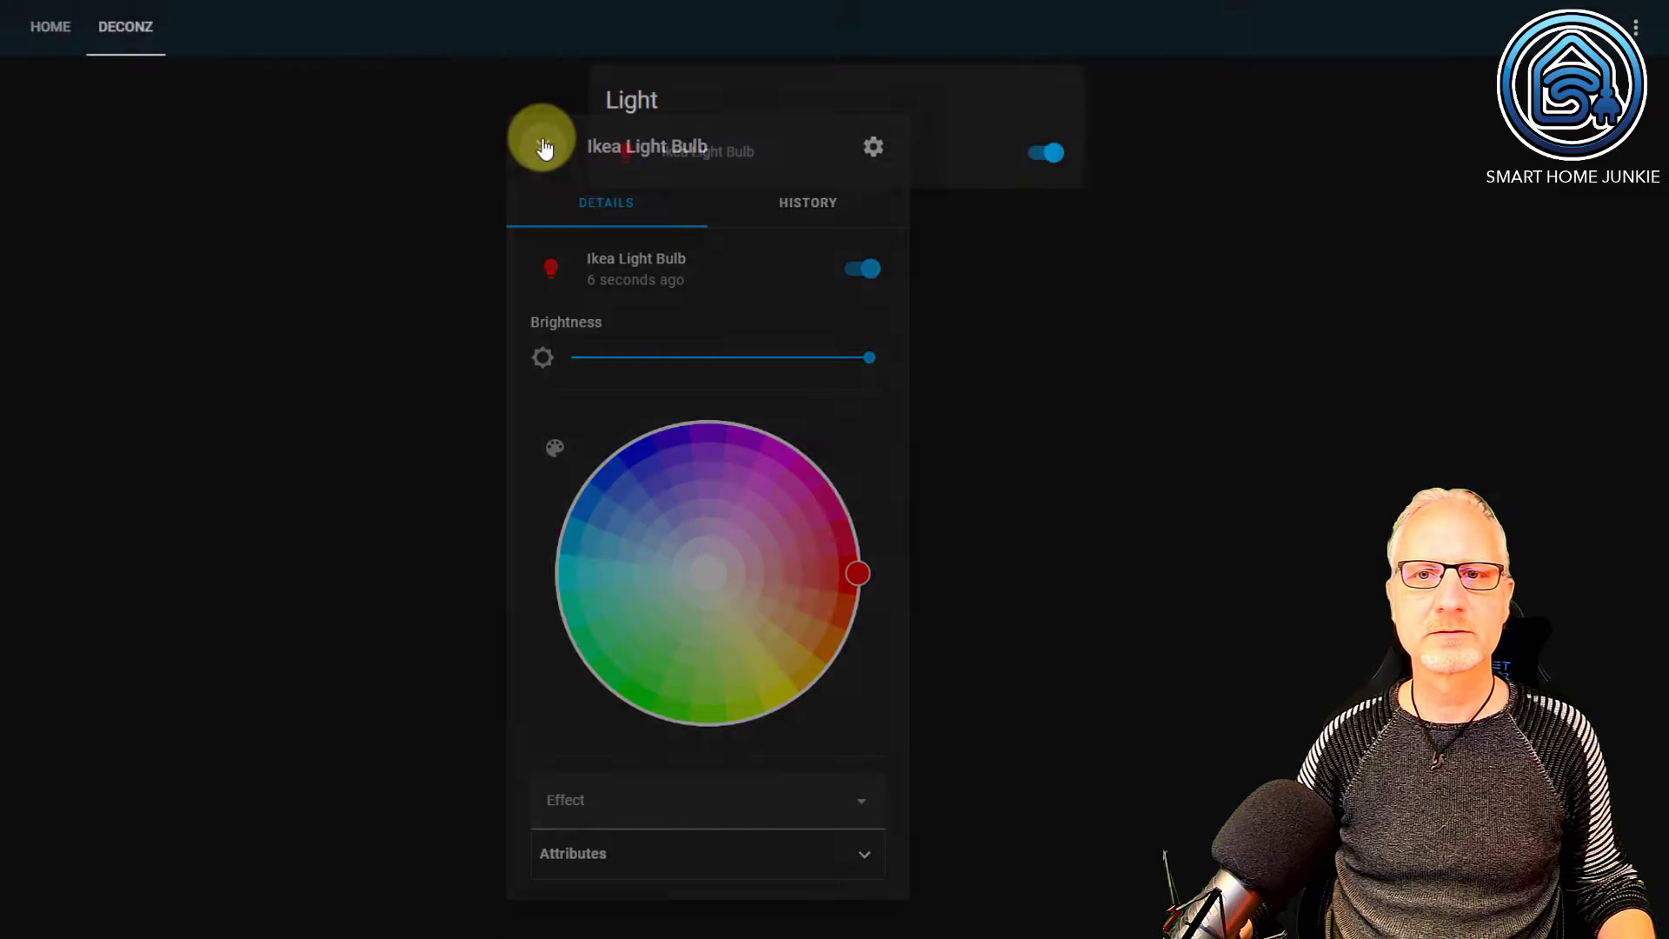
{"action": "left_click", "coordinate": [1041, 159]}
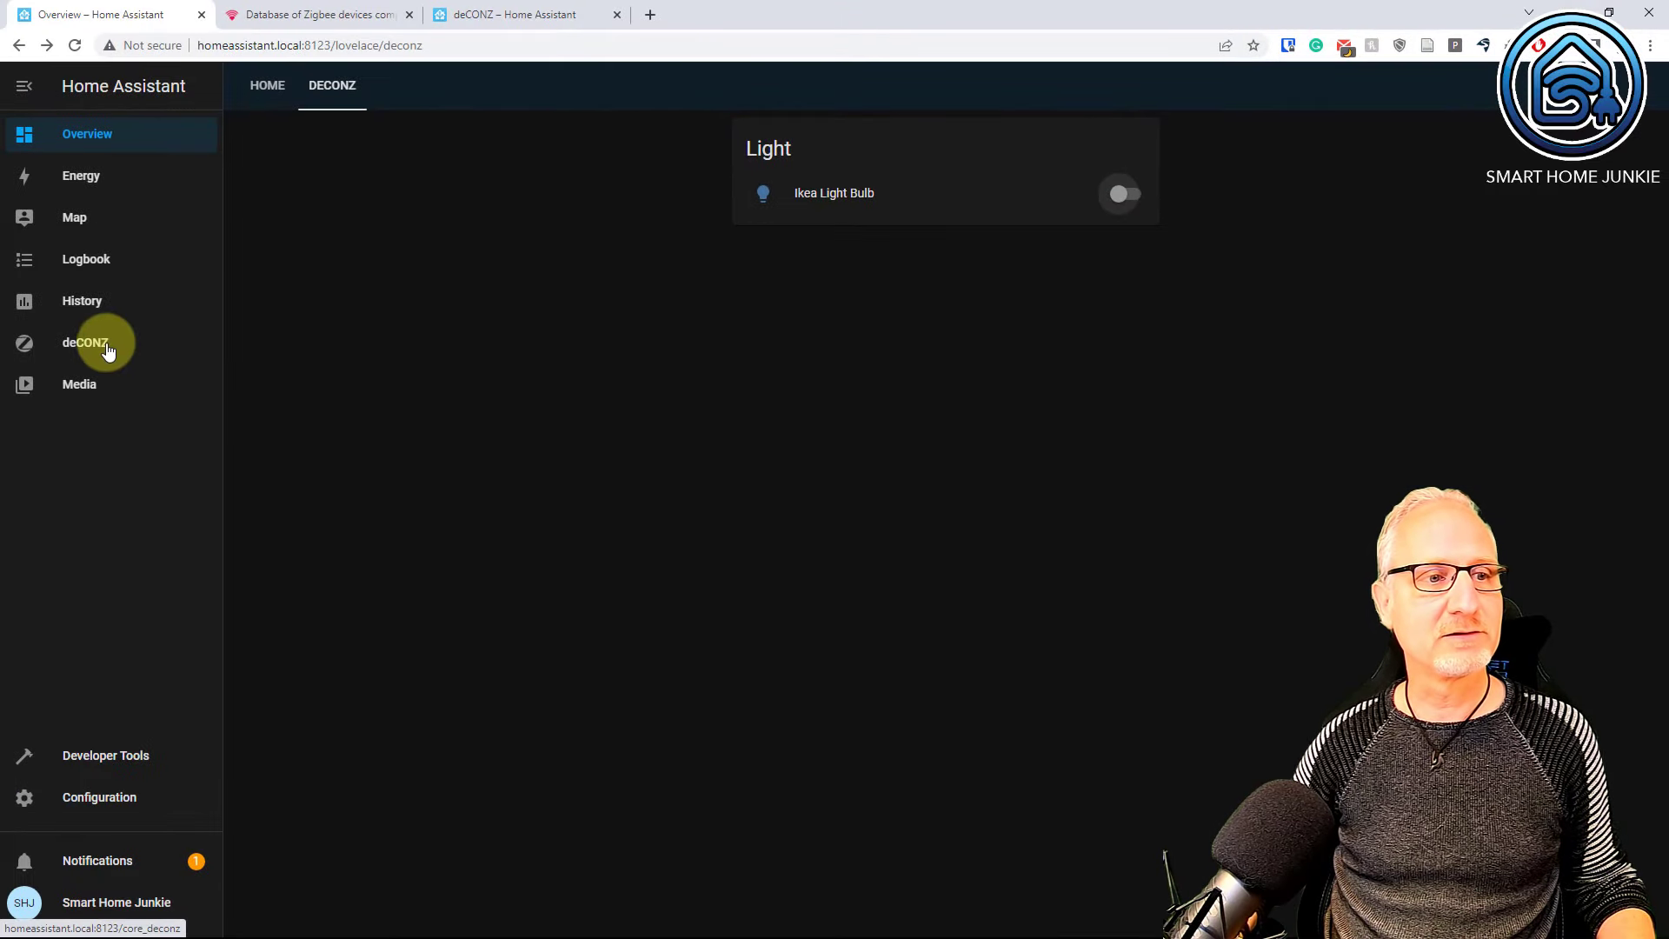
Launch Phoscon from the deCONZ panel, skip the group prompt, and add a sensor from Sensors.
{"action": "left_click", "coordinate": [108, 351]}
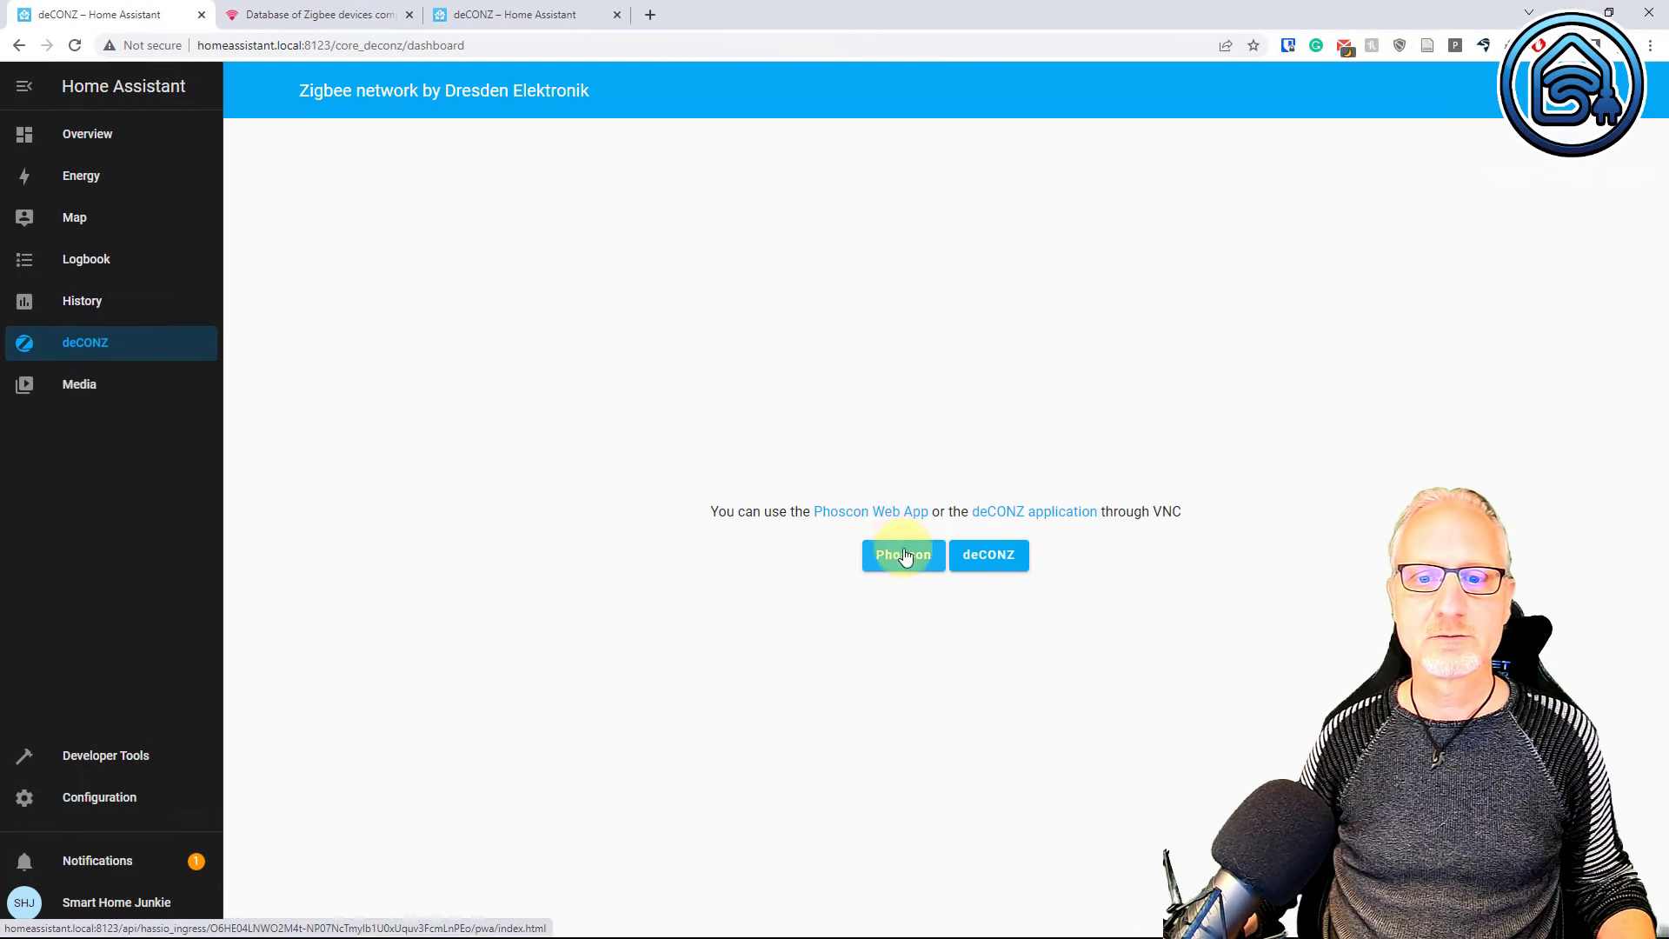
{"action": "left_click", "coordinate": [904, 557]}
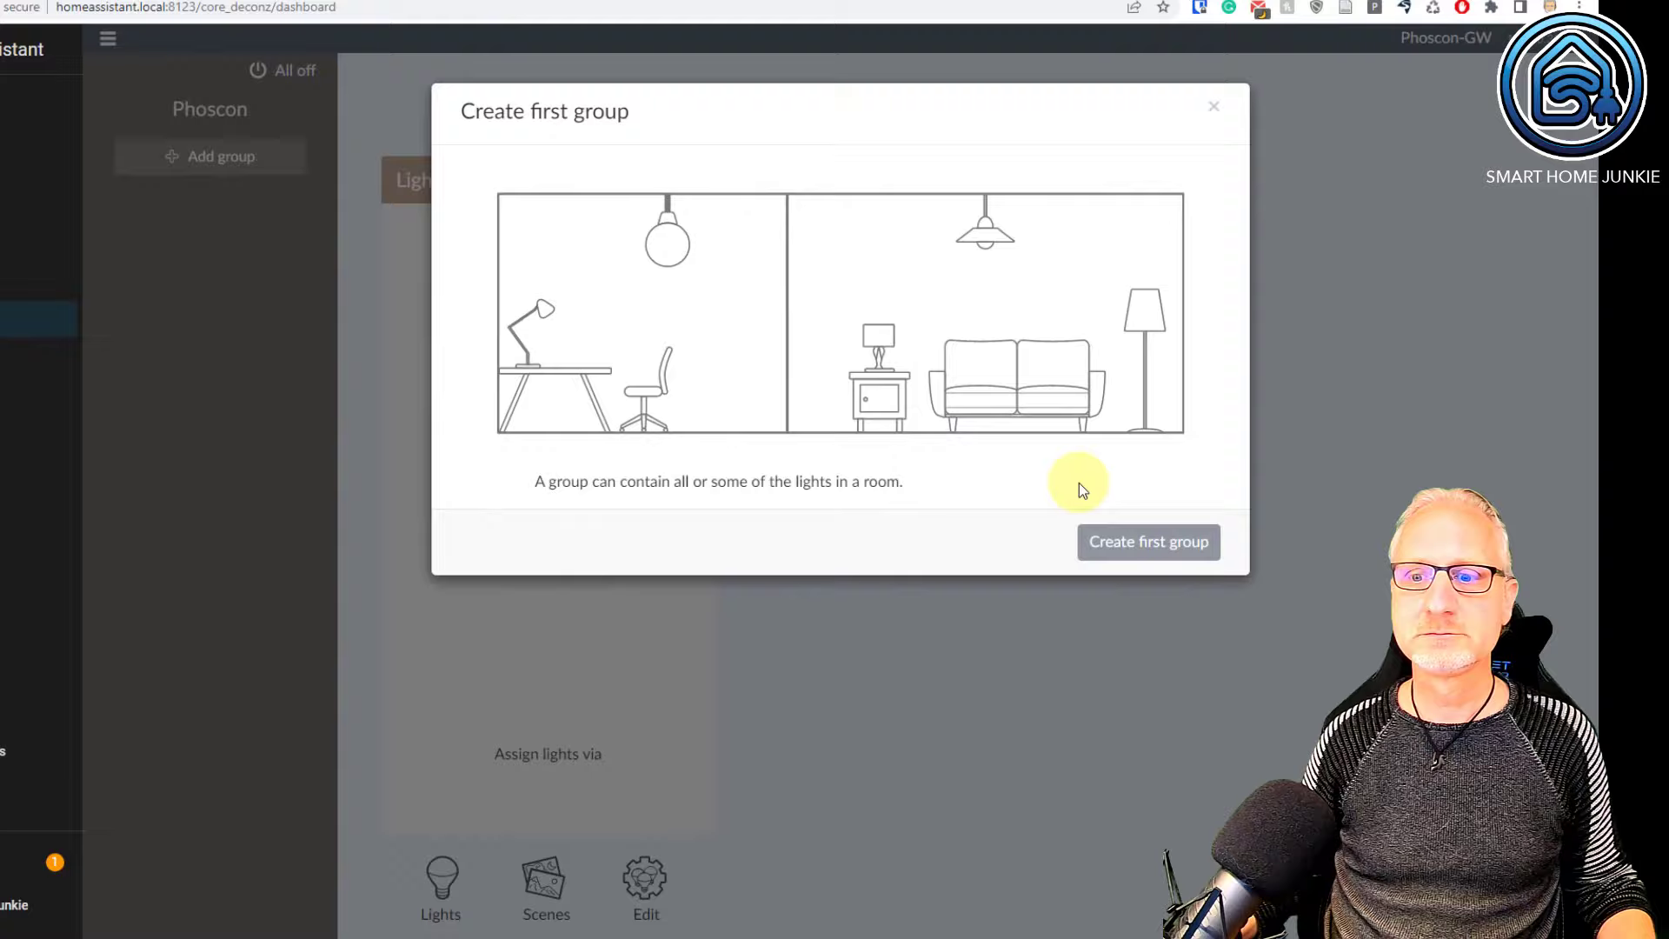
{"action": "left_click", "coordinate": [1163, 88]}
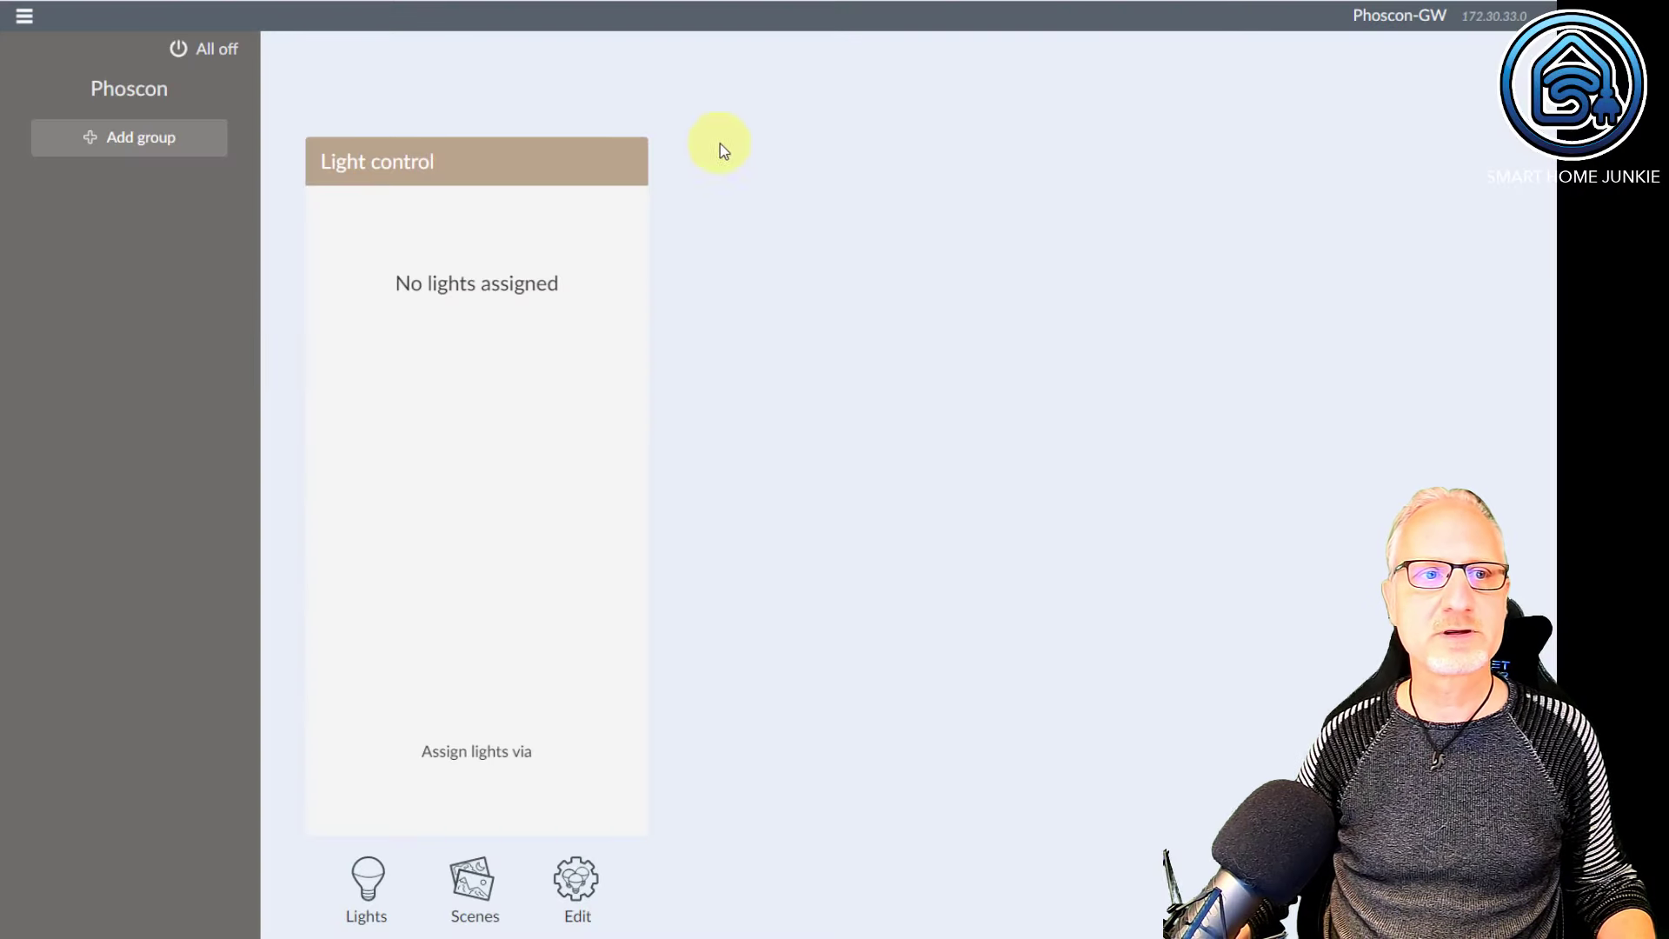
{"action": "left_click", "coordinate": [23, 19]}
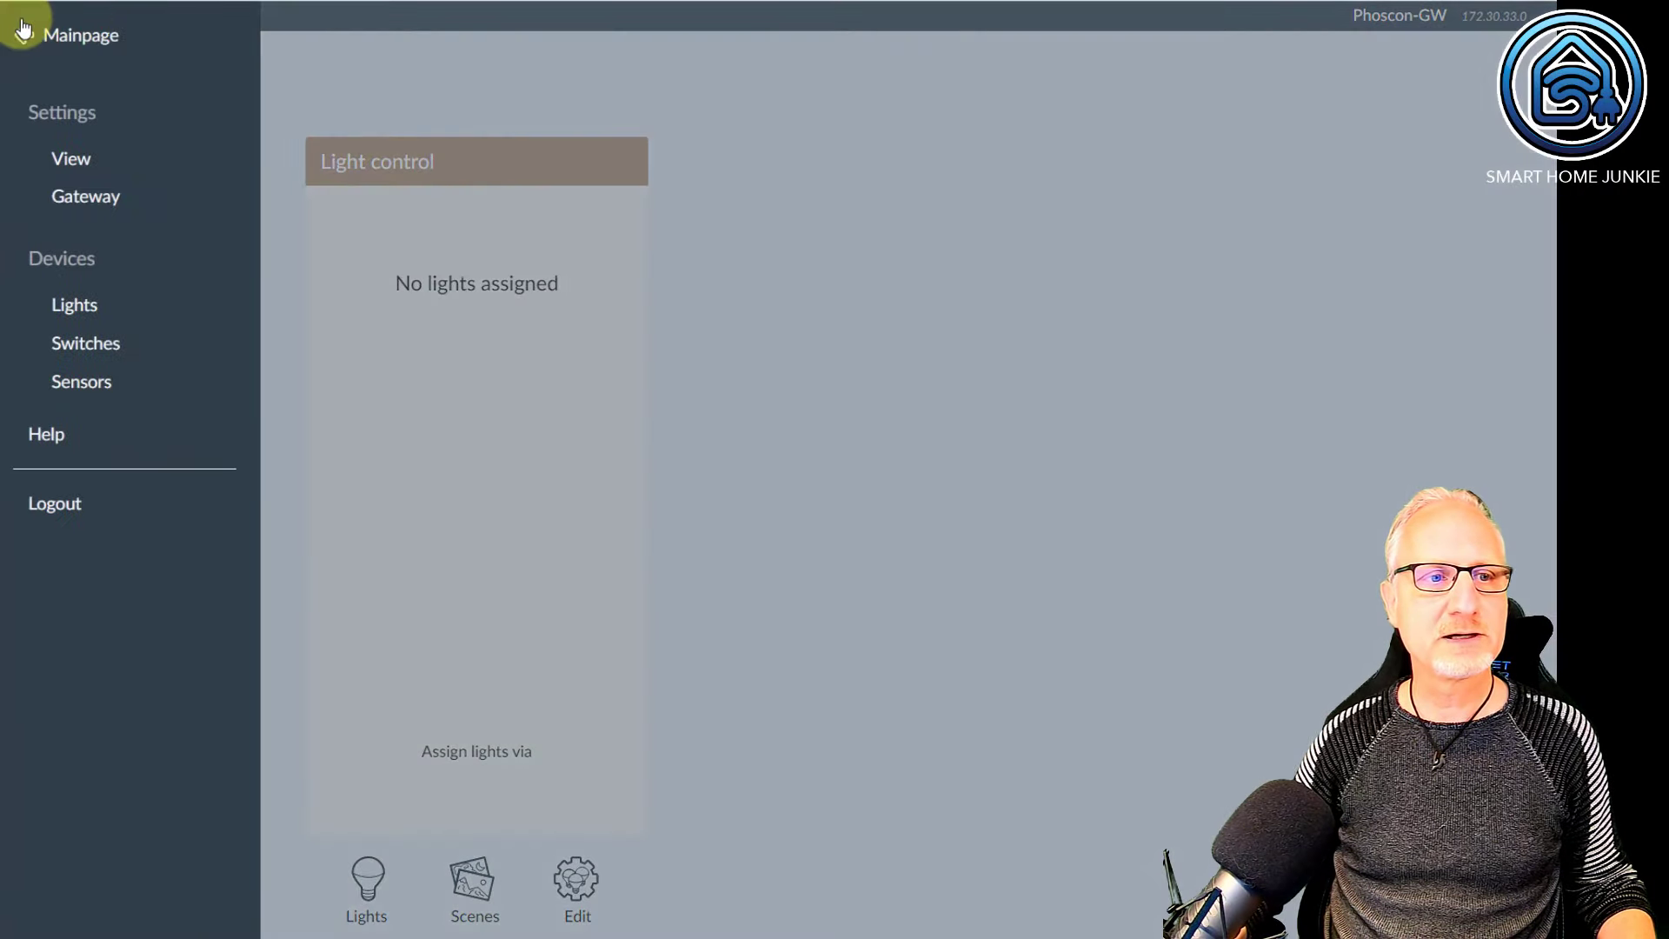
{"action": "left_click", "coordinate": [110, 379]}
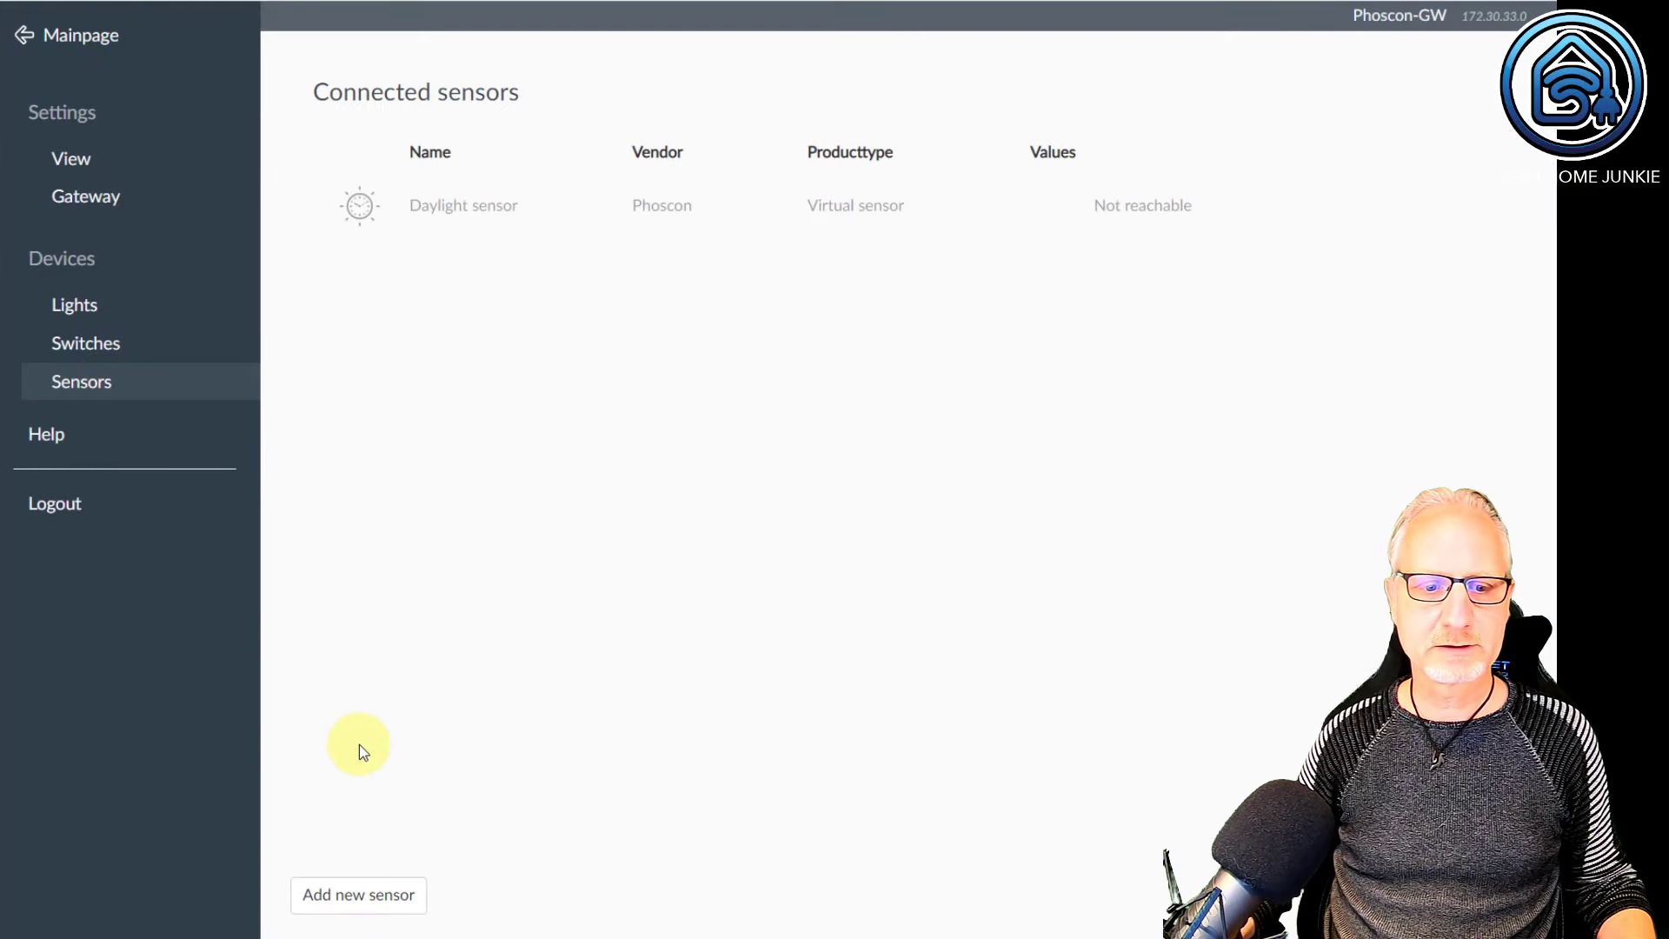
{"action": "left_click", "coordinate": [385, 913]}
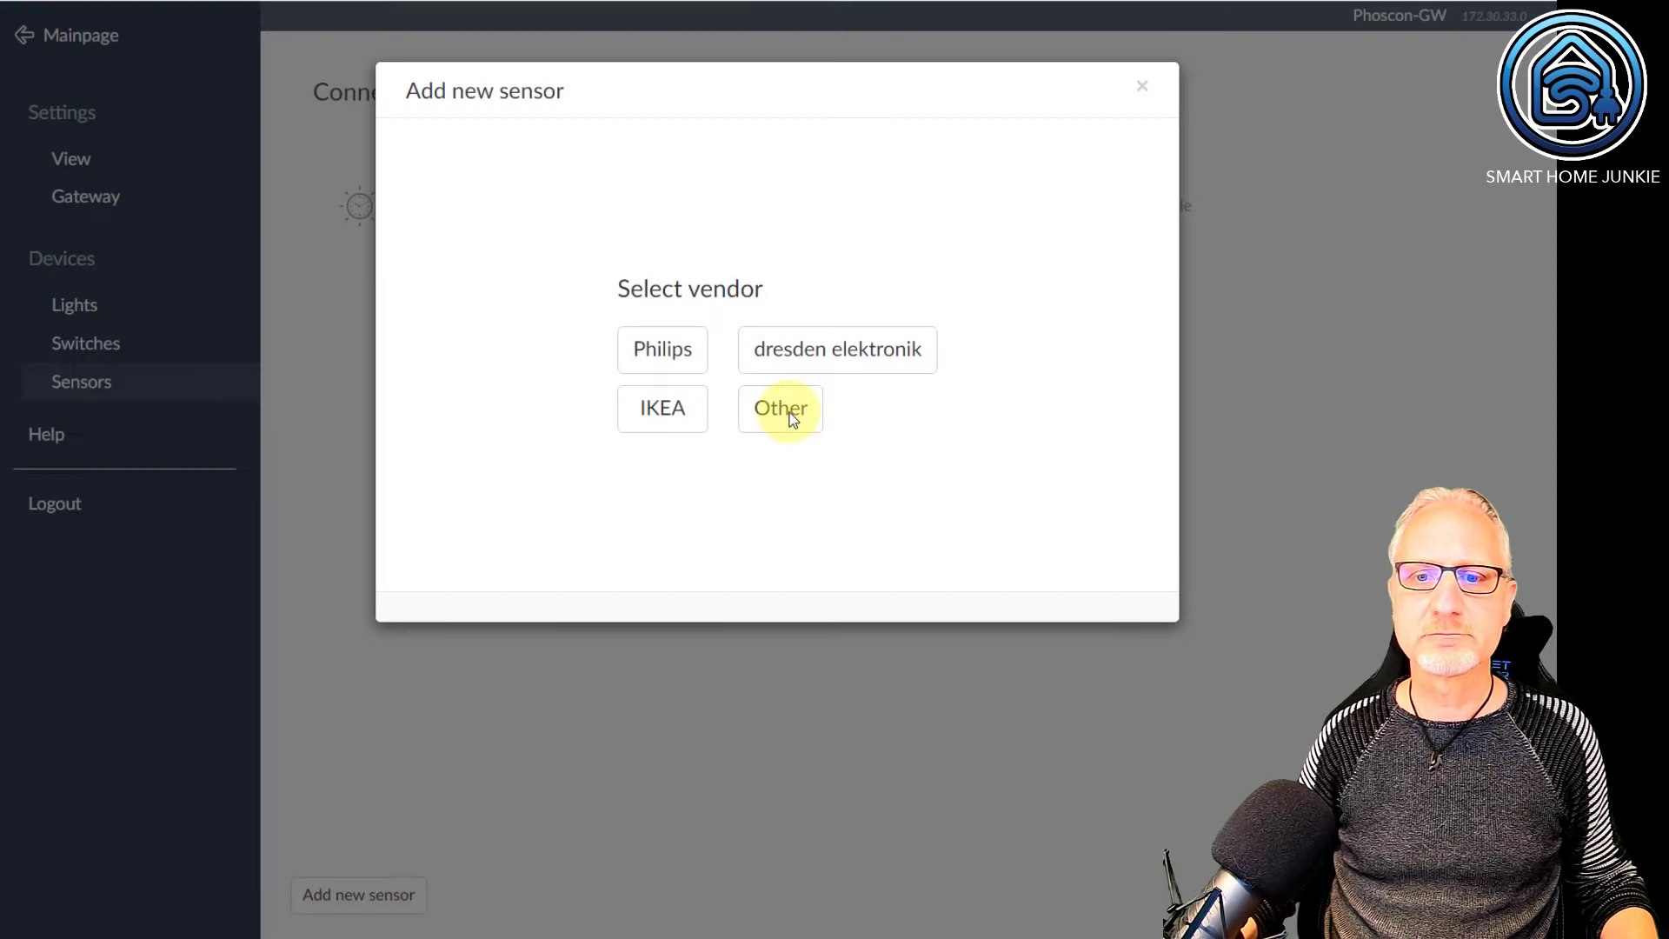
Pair the Xiaomi motion sensor under the Other vendor and rename it 'Aqara Motion Sensor'.
{"action": "left_click", "coordinate": [786, 409]}
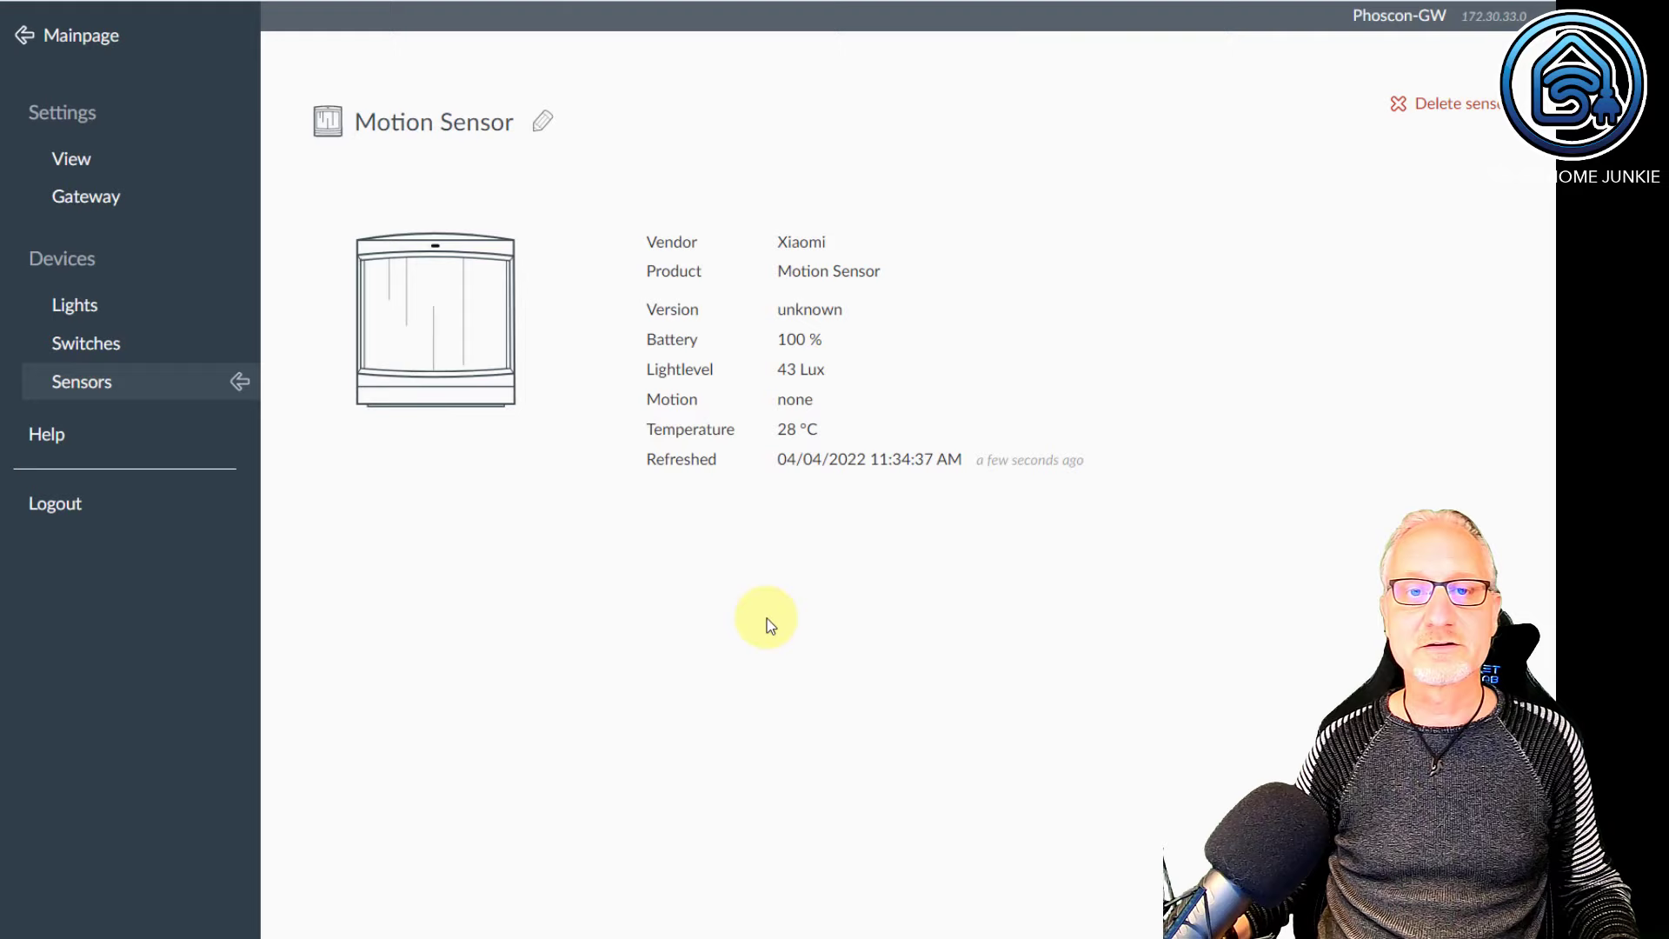
{"action": "left_click", "coordinate": [542, 119]}
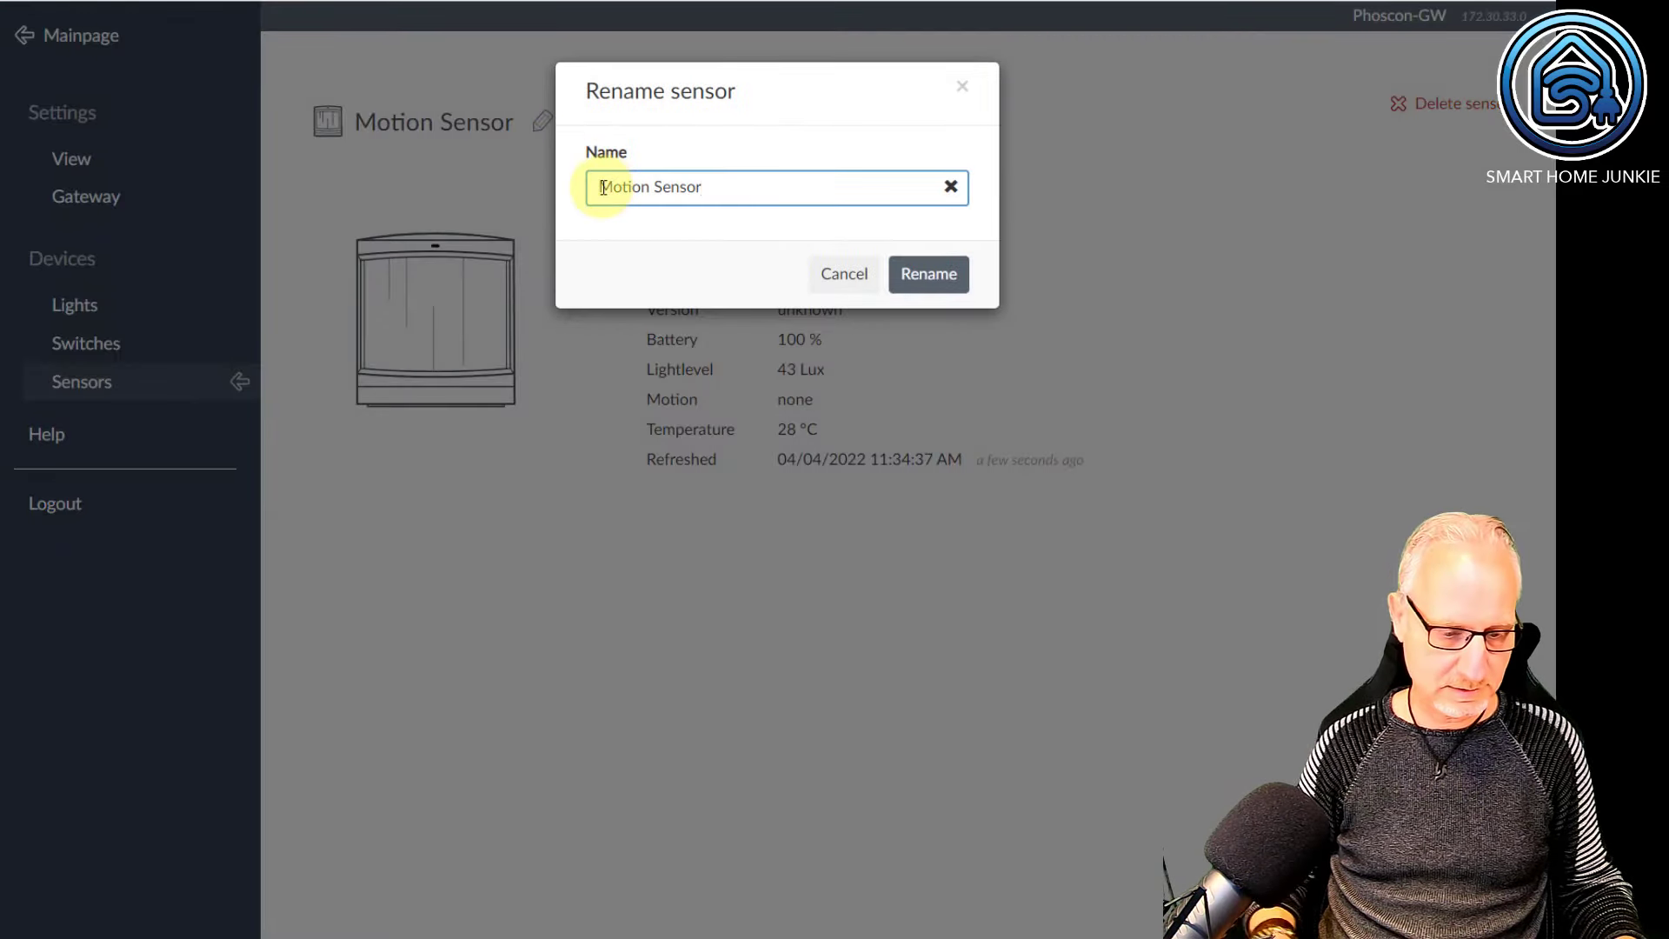
{"action": "left_click", "coordinate": [603, 188]}
{"action": "type", "text": "Aqara"}
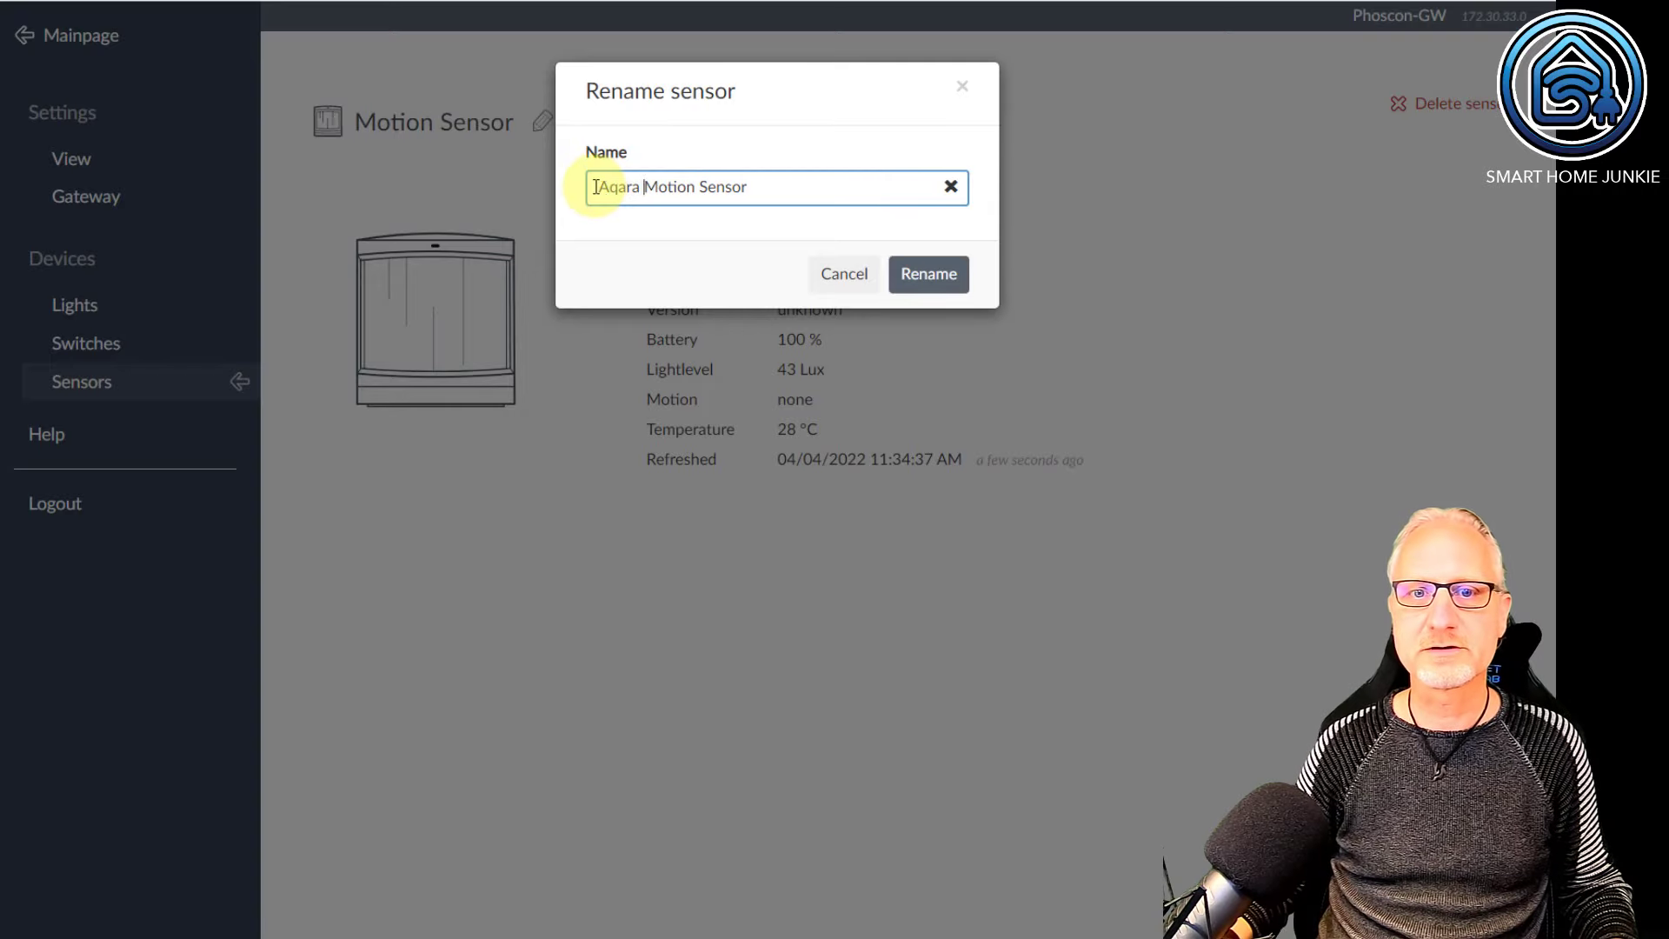
{"action": "left_click", "coordinate": [944, 274]}
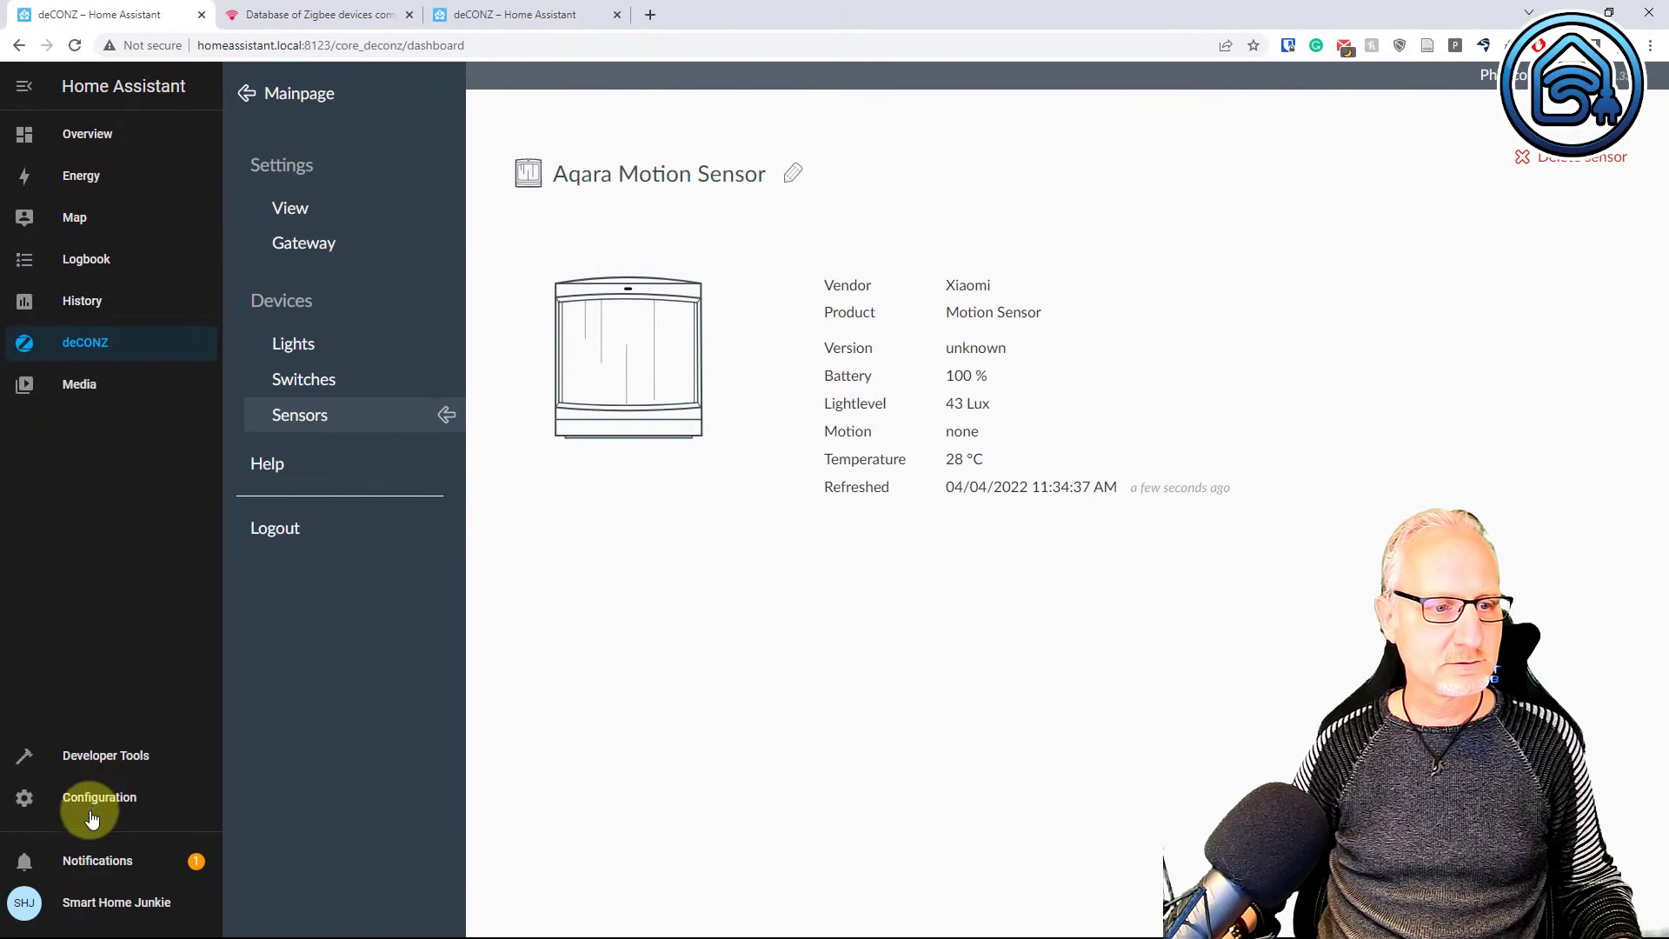
{"action": "left_click", "coordinate": [91, 820]}
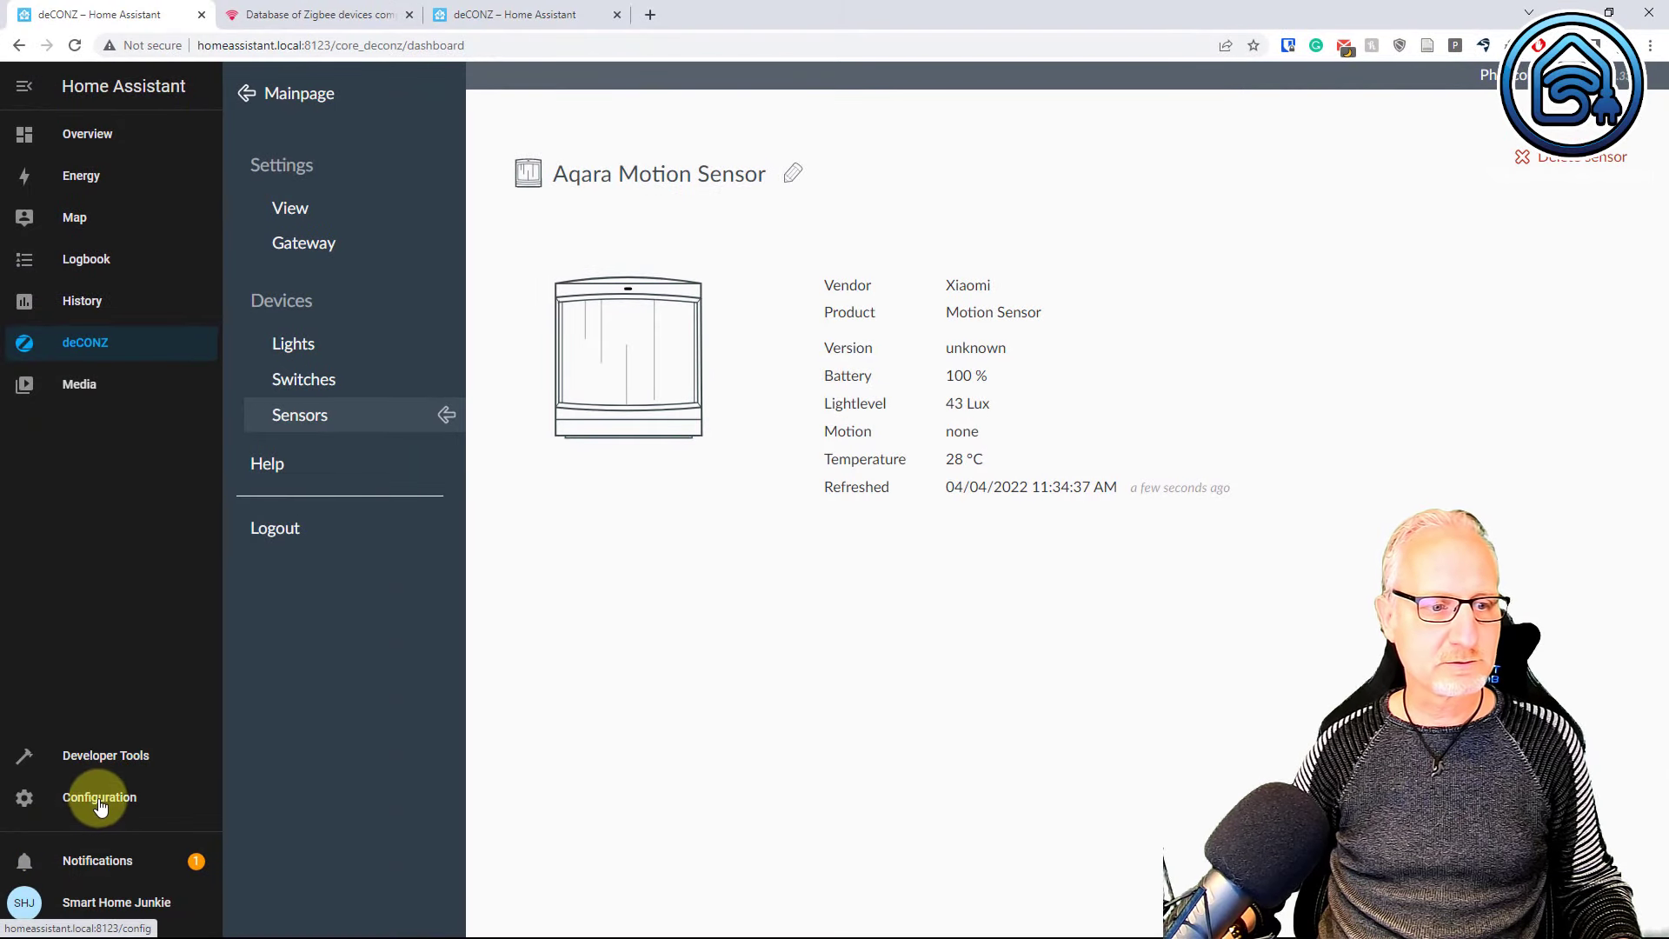
Reload the deCONZ integration from Devices & Services.
{"action": "double_click", "coordinate": [812, 233]}
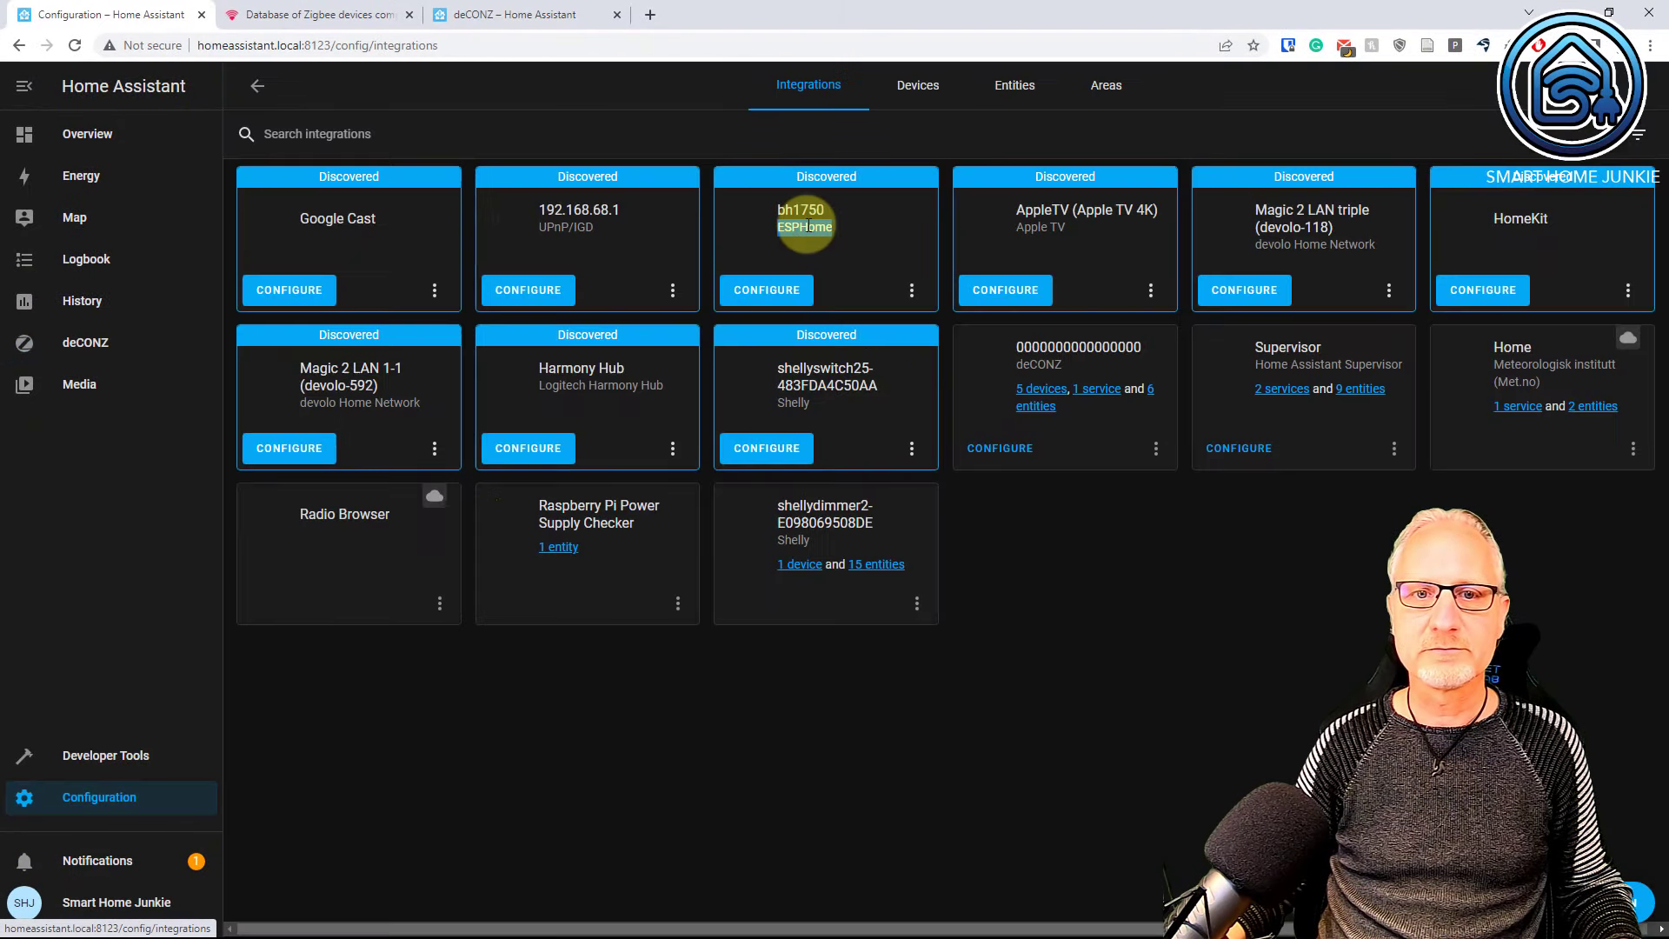
{"action": "left_click", "coordinate": [1156, 447]}
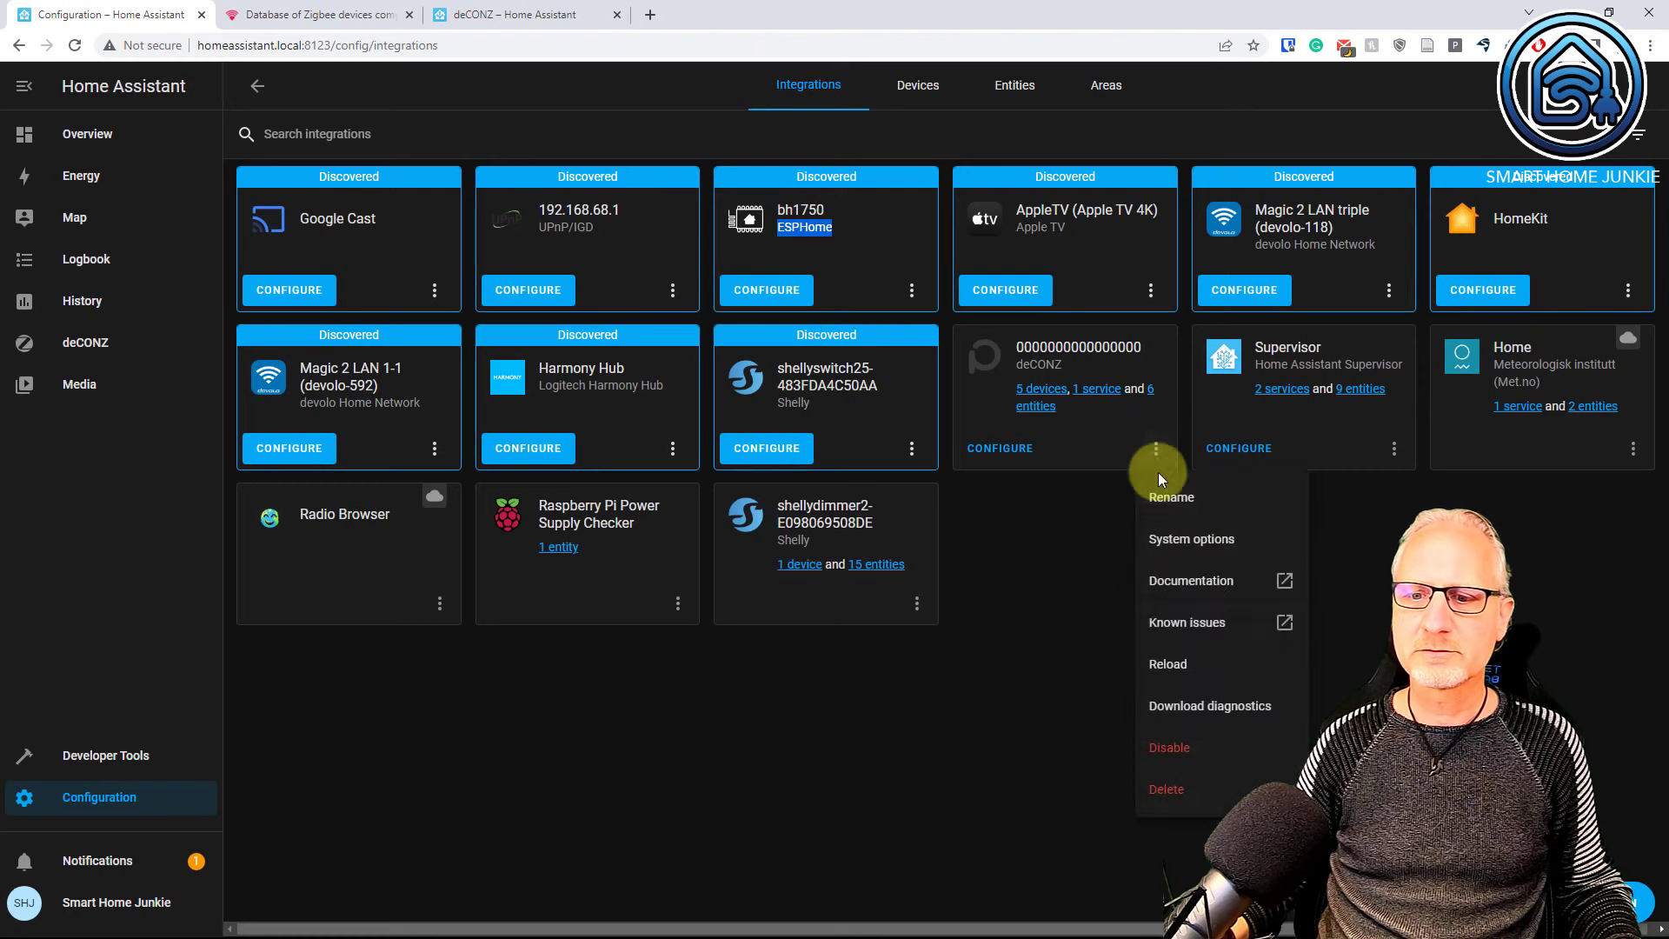
{"action": "left_click", "coordinate": [1183, 671]}
{"action": "left_click", "coordinate": [968, 553]}
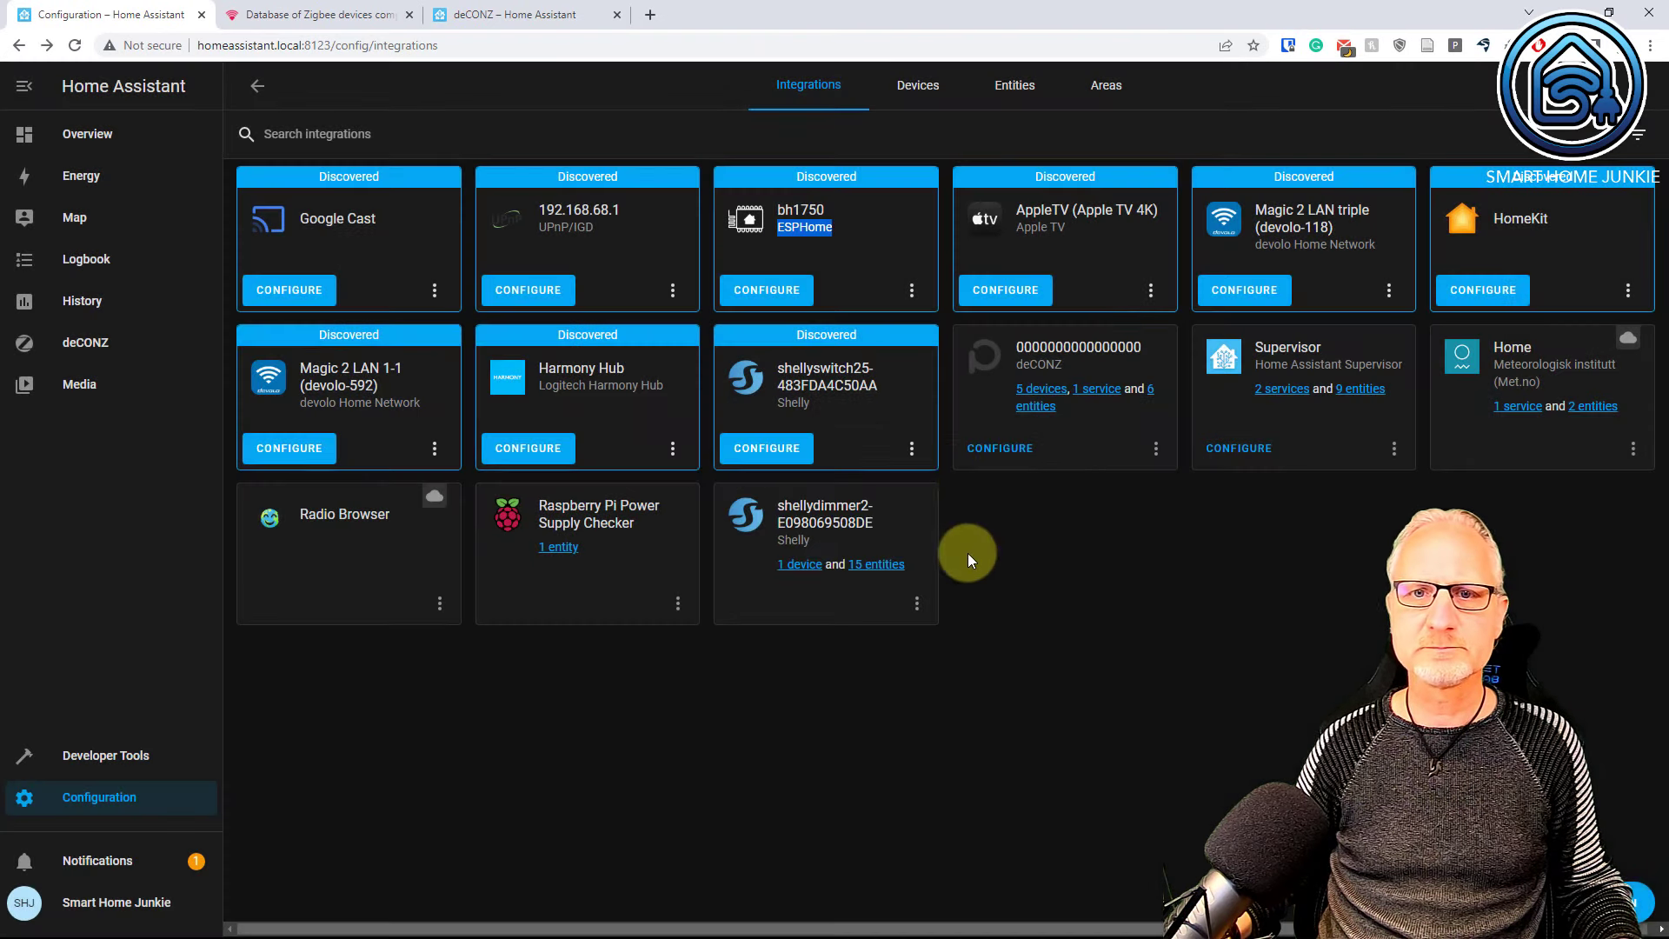
{"action": "left_click", "coordinate": [914, 84]}
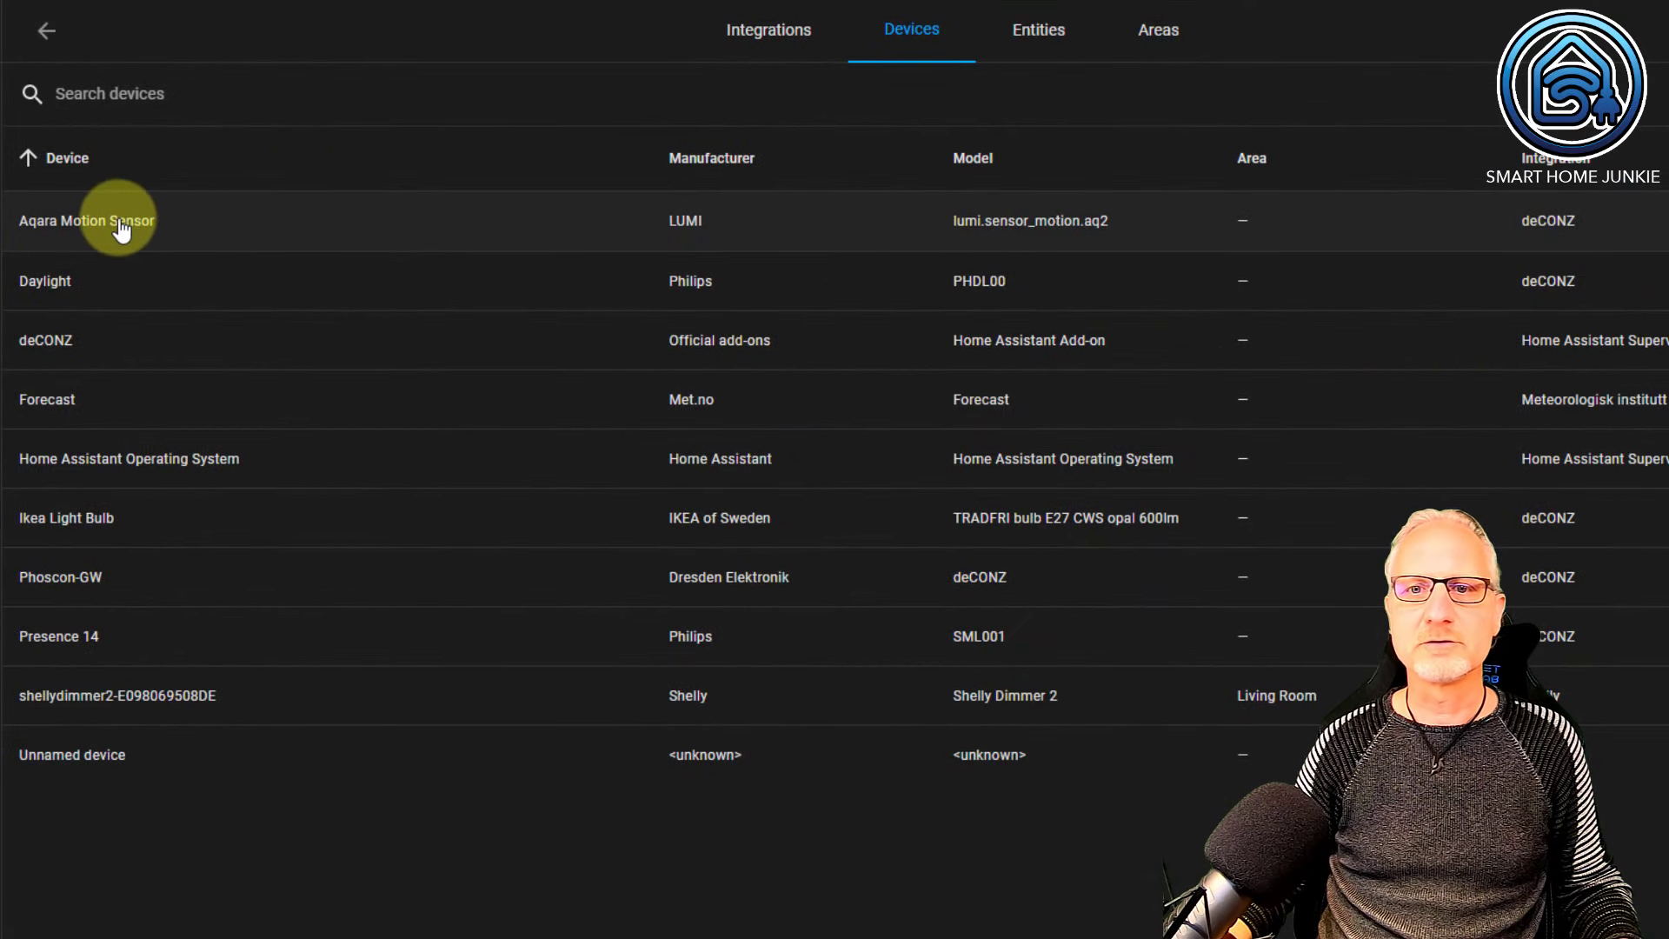
{"action": "left_click", "coordinate": [120, 228]}
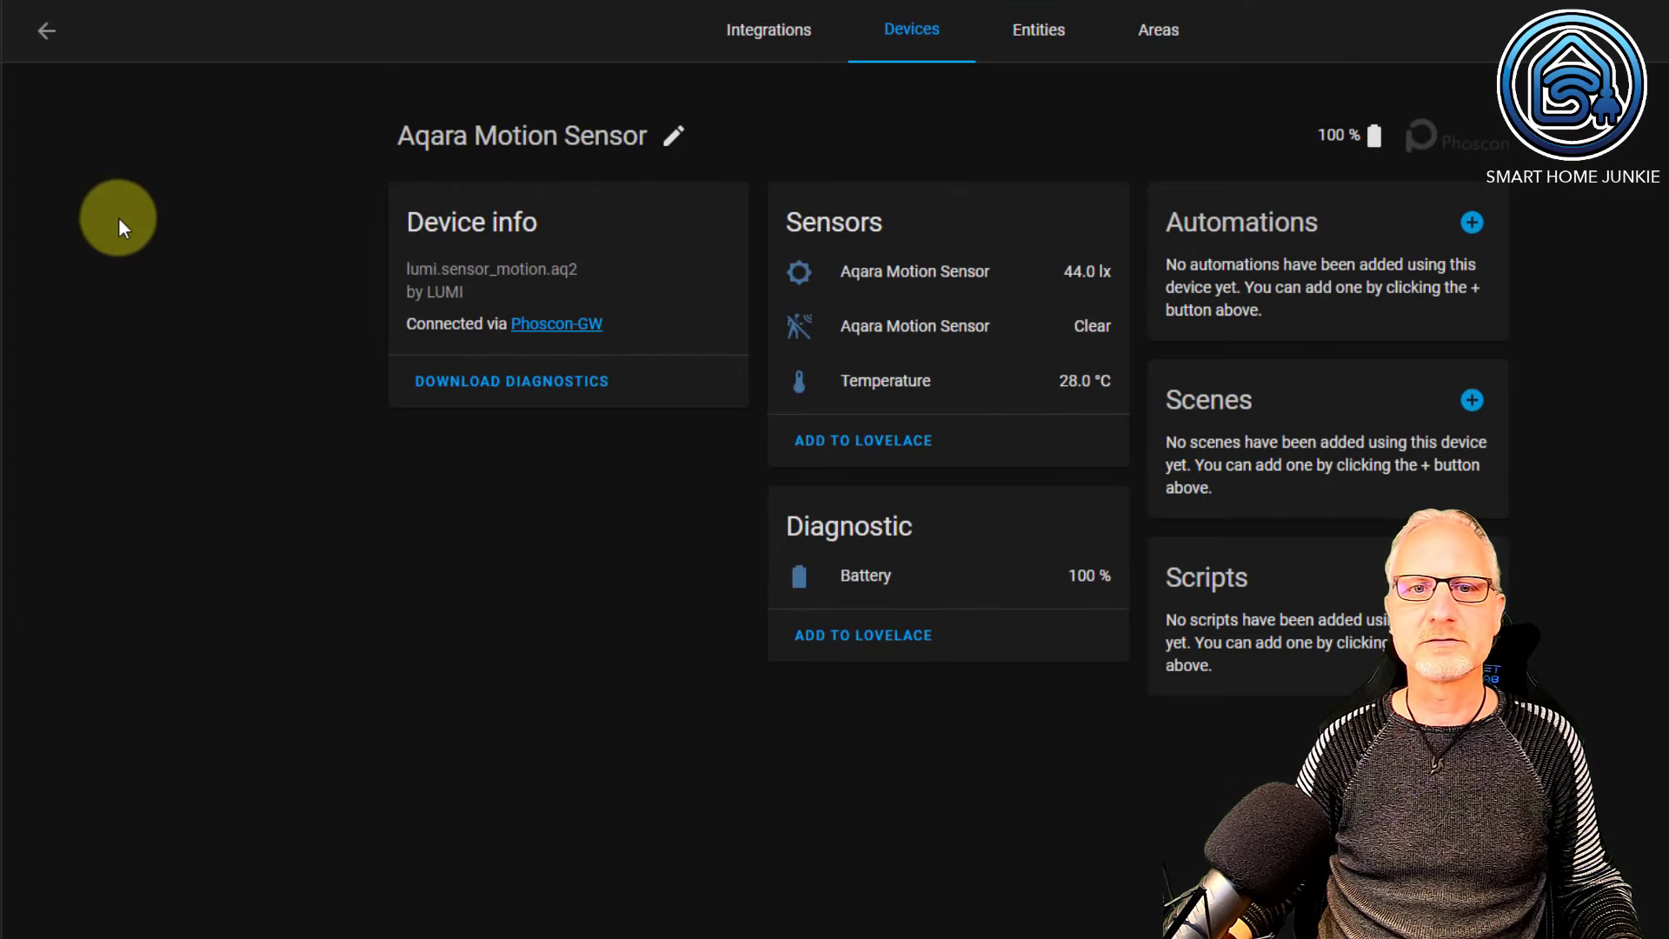
{"action": "left_click", "coordinate": [1050, 44]}
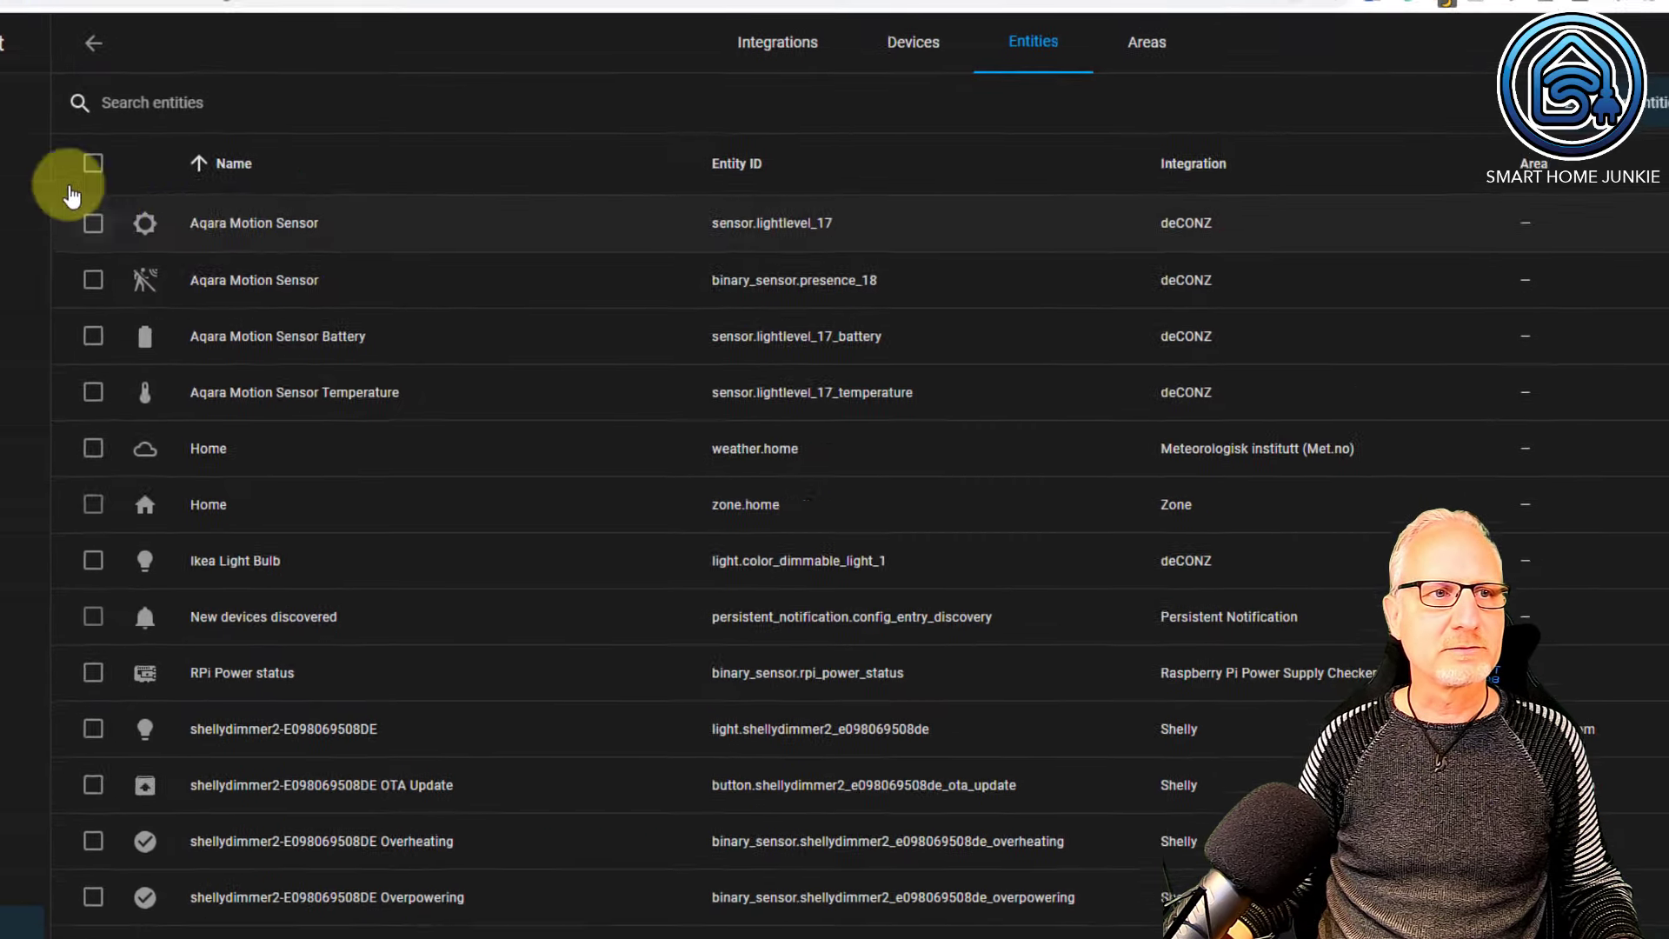
{"action": "left_click", "coordinate": [60, 131]}
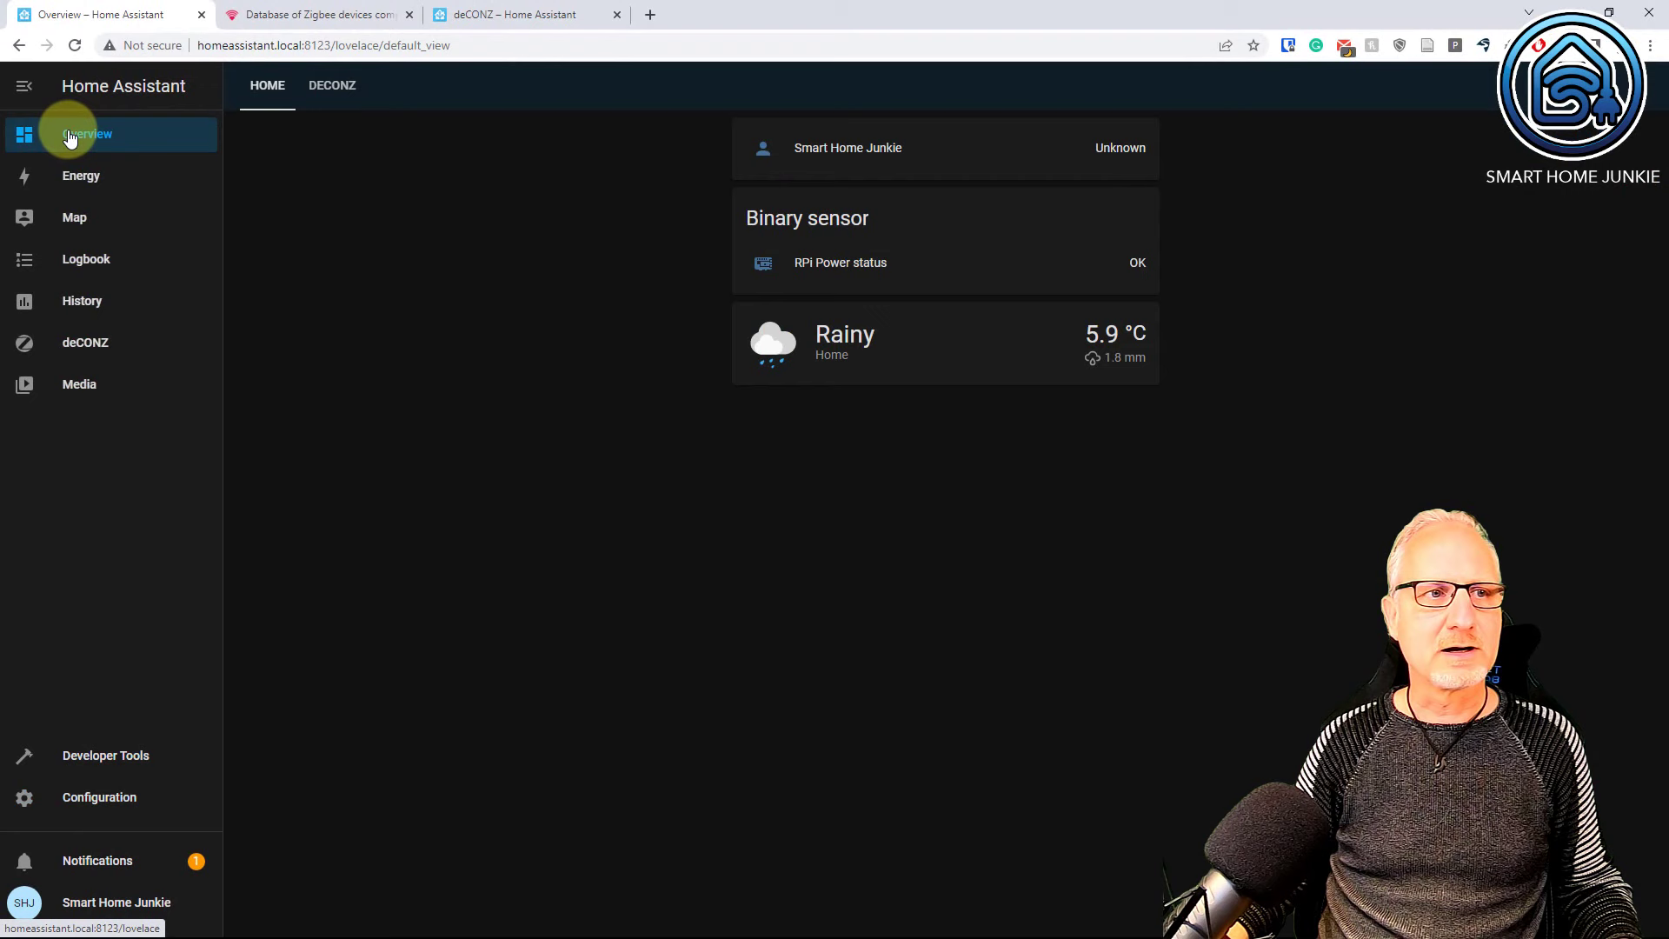
On the DECONZ view, start an Entities card titled 'Motion Sensor' and clear its default entities.
{"action": "left_click", "coordinate": [341, 87]}
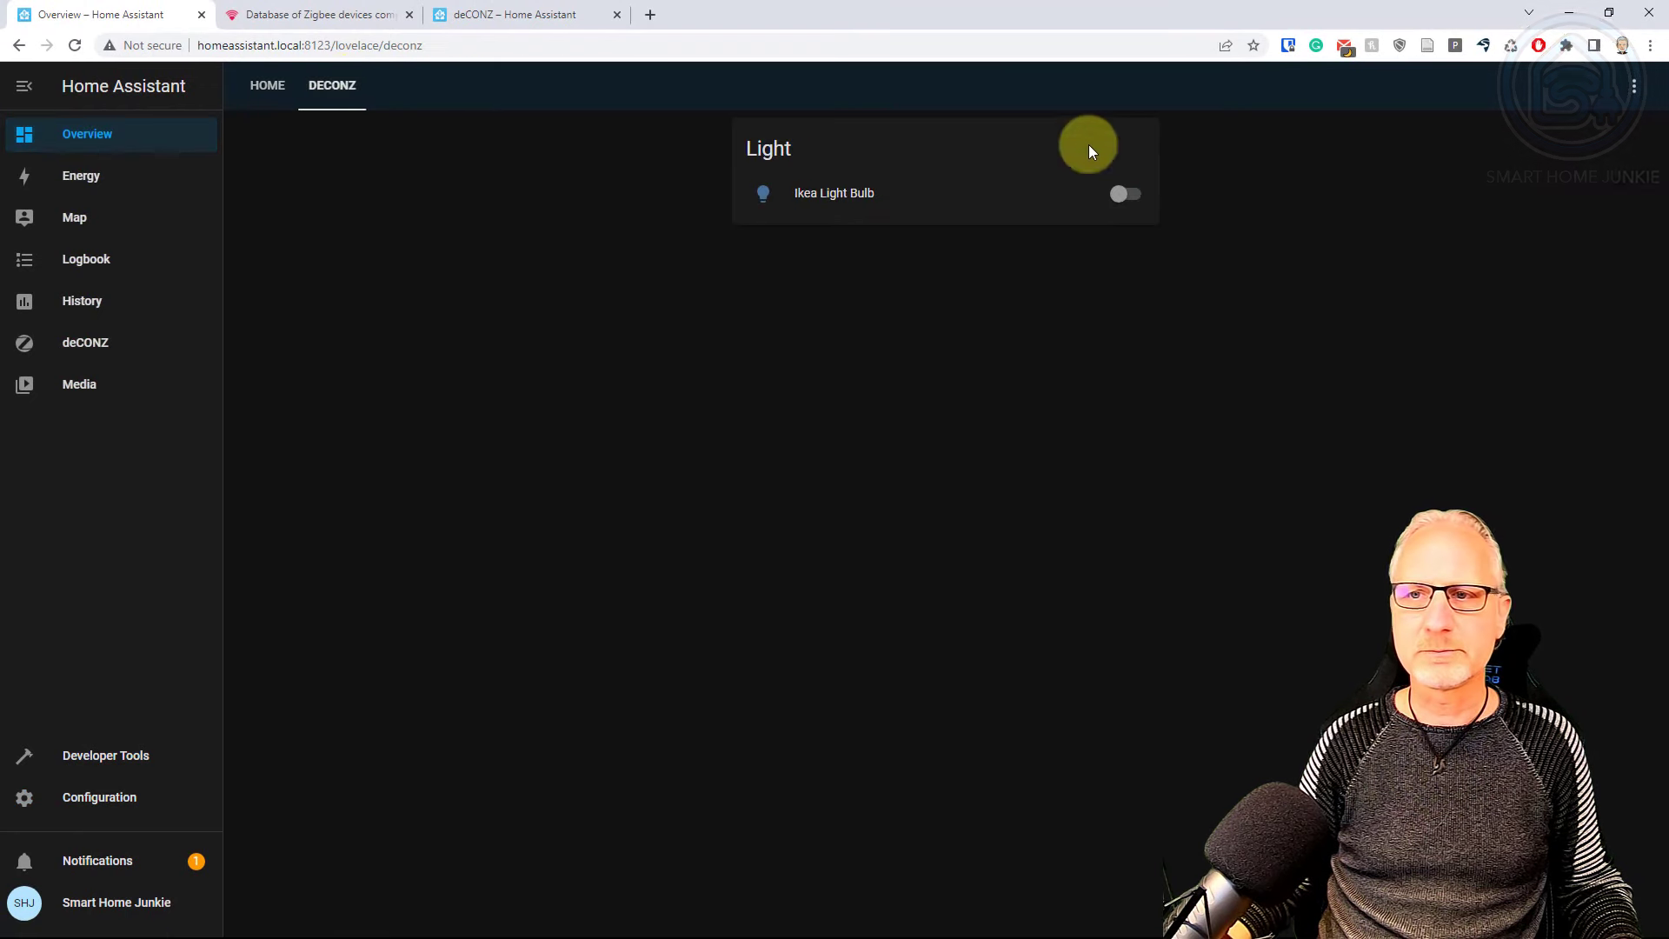
{"action": "left_click", "coordinate": [1635, 86]}
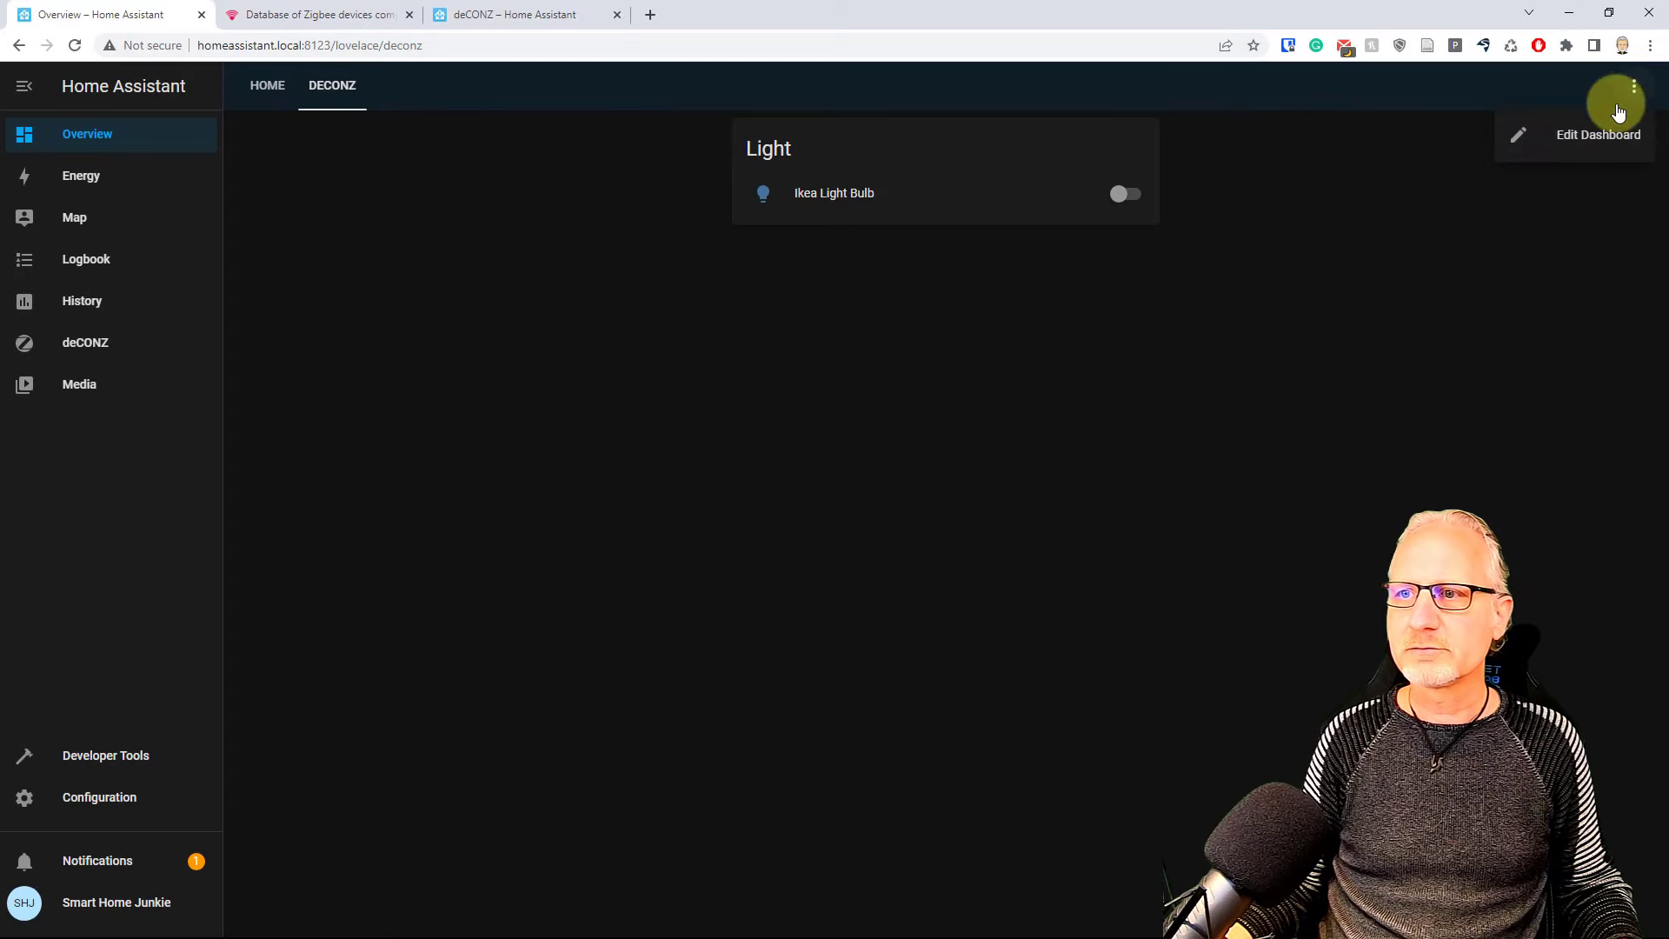
{"action": "left_click", "coordinate": [1595, 146]}
{"action": "left_click", "coordinate": [1598, 352]}
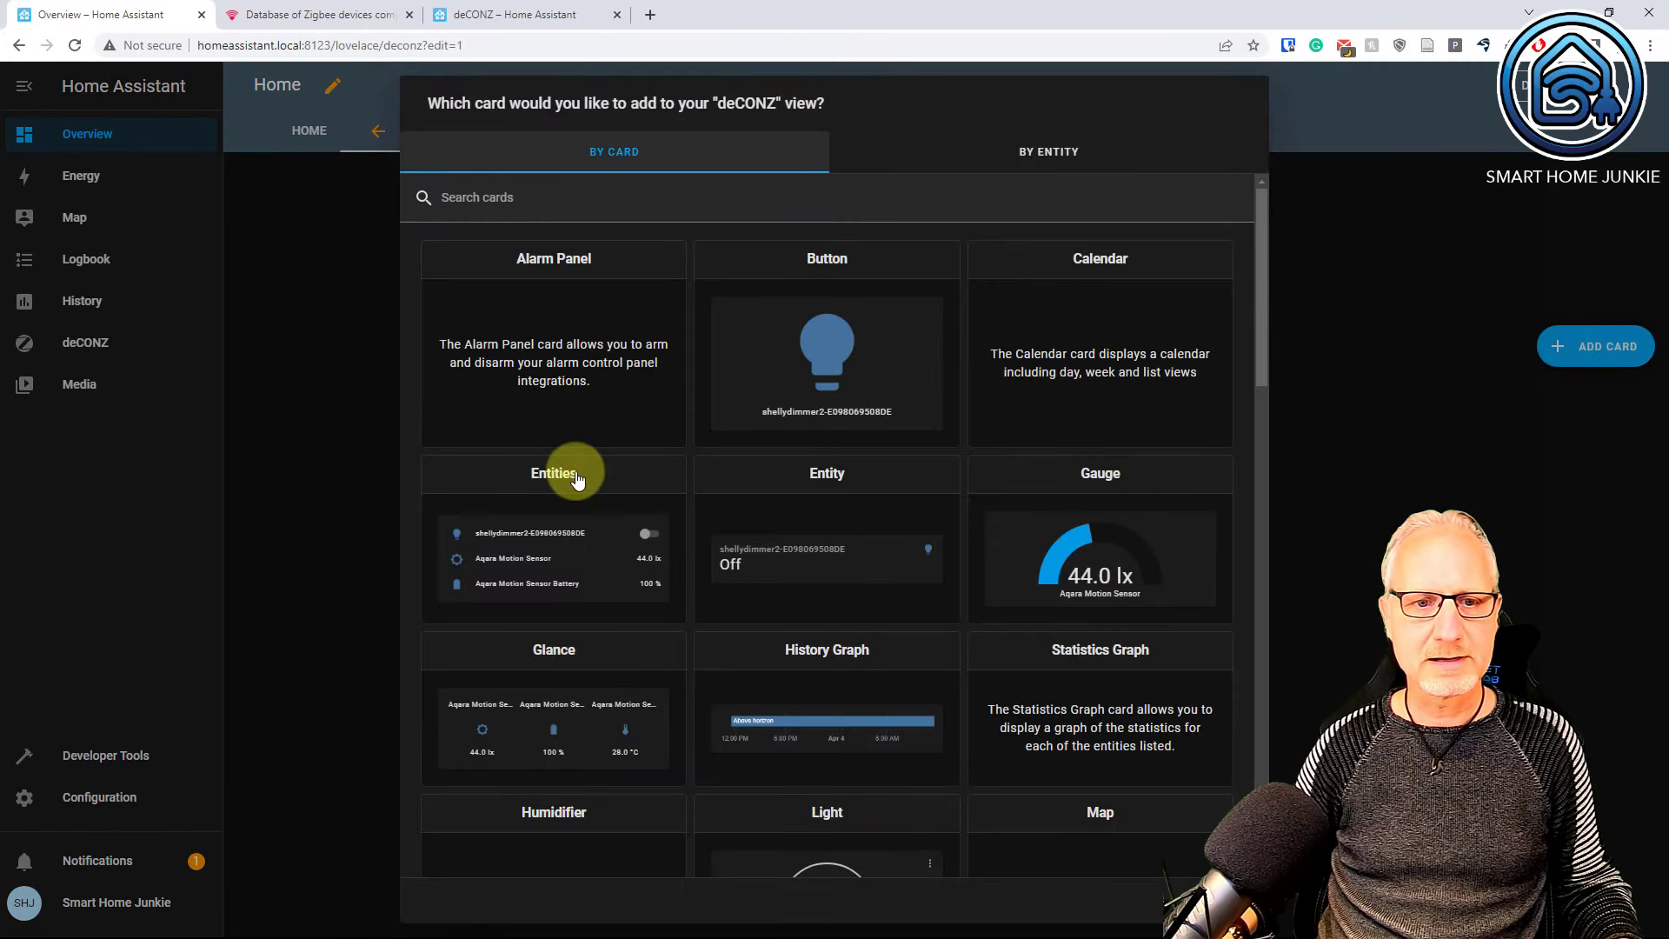
{"action": "left_click", "coordinate": [567, 473]}
{"action": "left_click", "coordinate": [568, 203]}
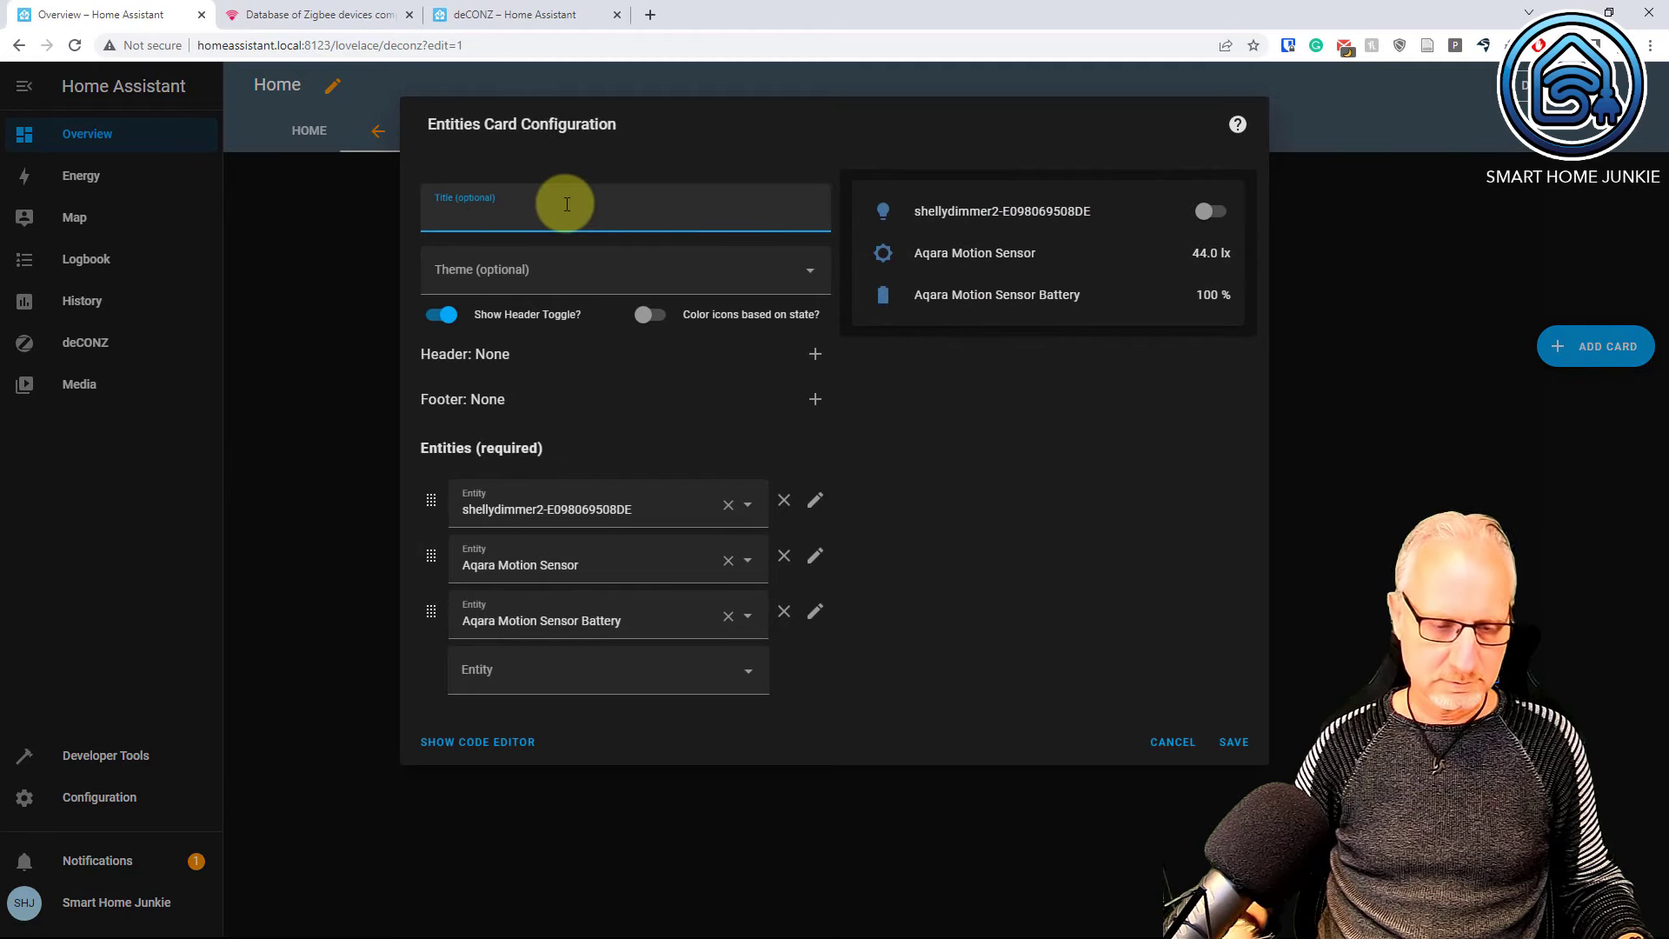
{"action": "type", "text": "Motion Sensor"}
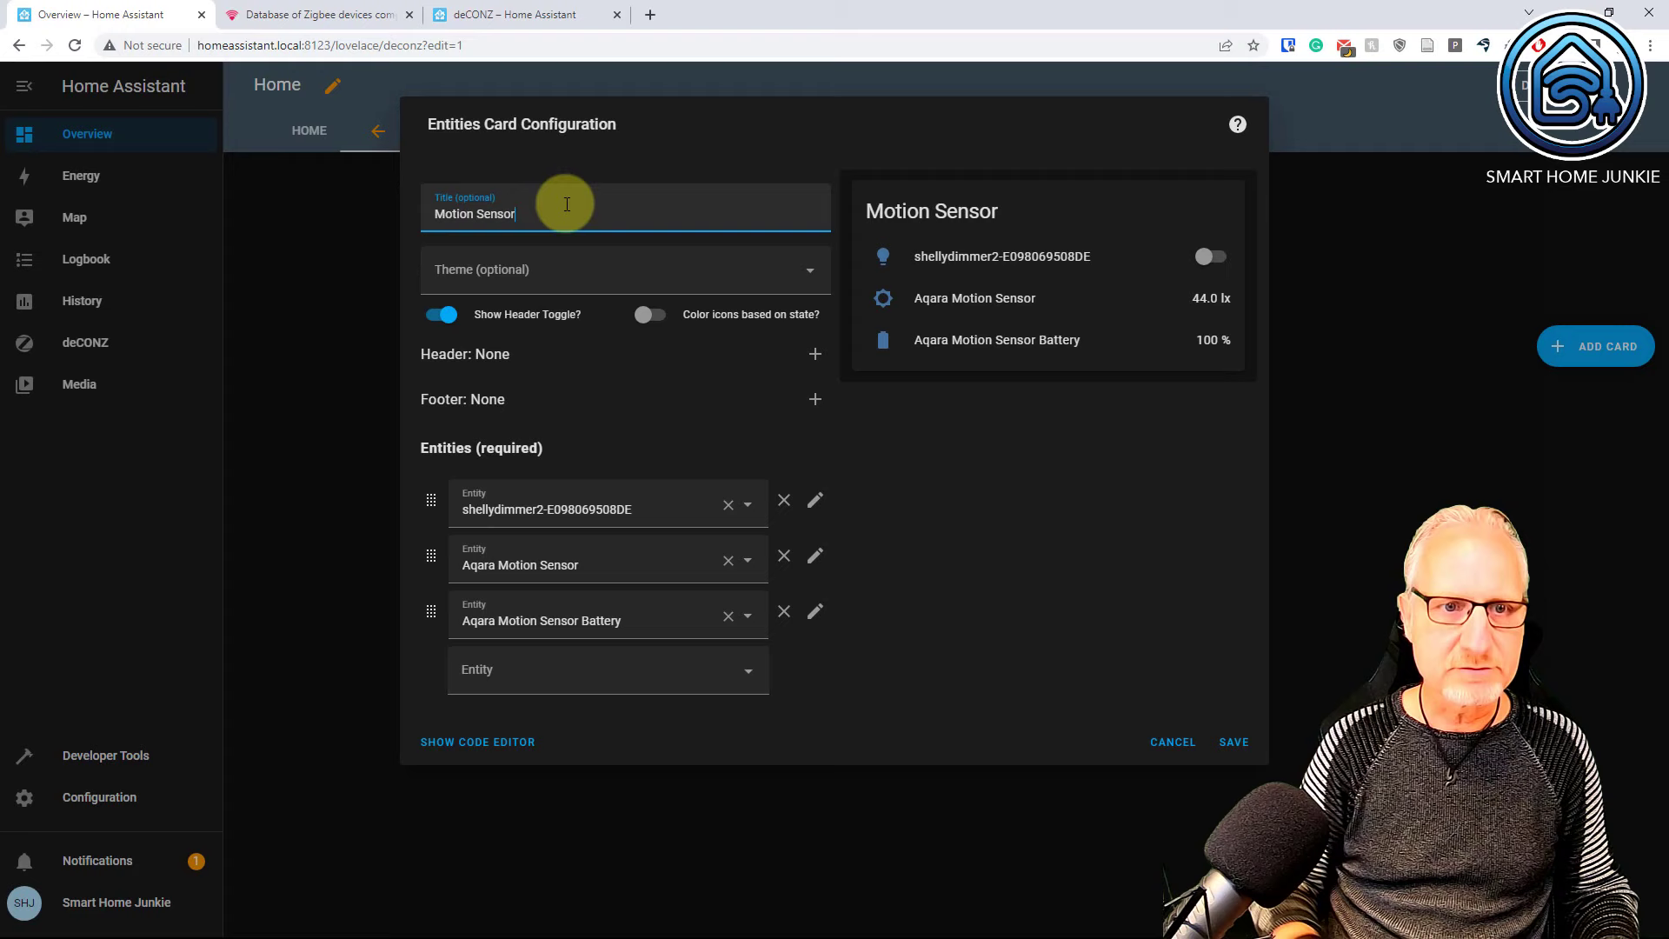
{"action": "left_click", "coordinate": [728, 506]}
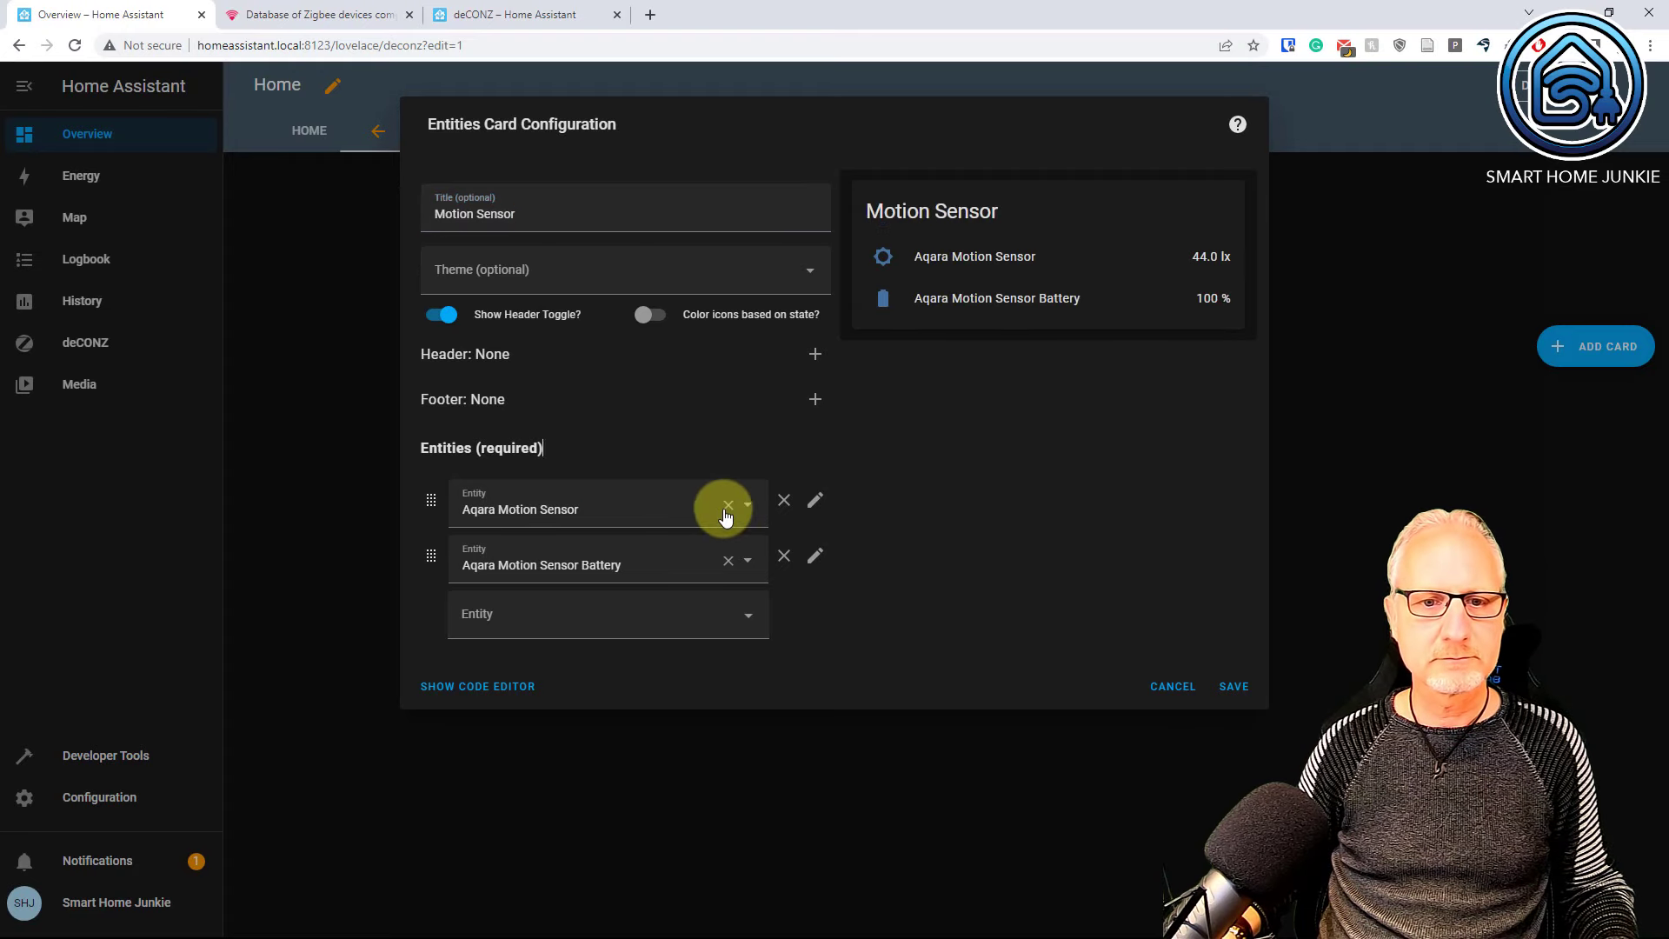
{"action": "left_click", "coordinate": [728, 508]}
{"action": "left_click", "coordinate": [728, 506]}
Add the Aqara motion, temperature, light level and battery entities, save the card, and finish editing.
{"action": "left_click", "coordinate": [635, 503]}
{"action": "type", "text": "Aqara"}
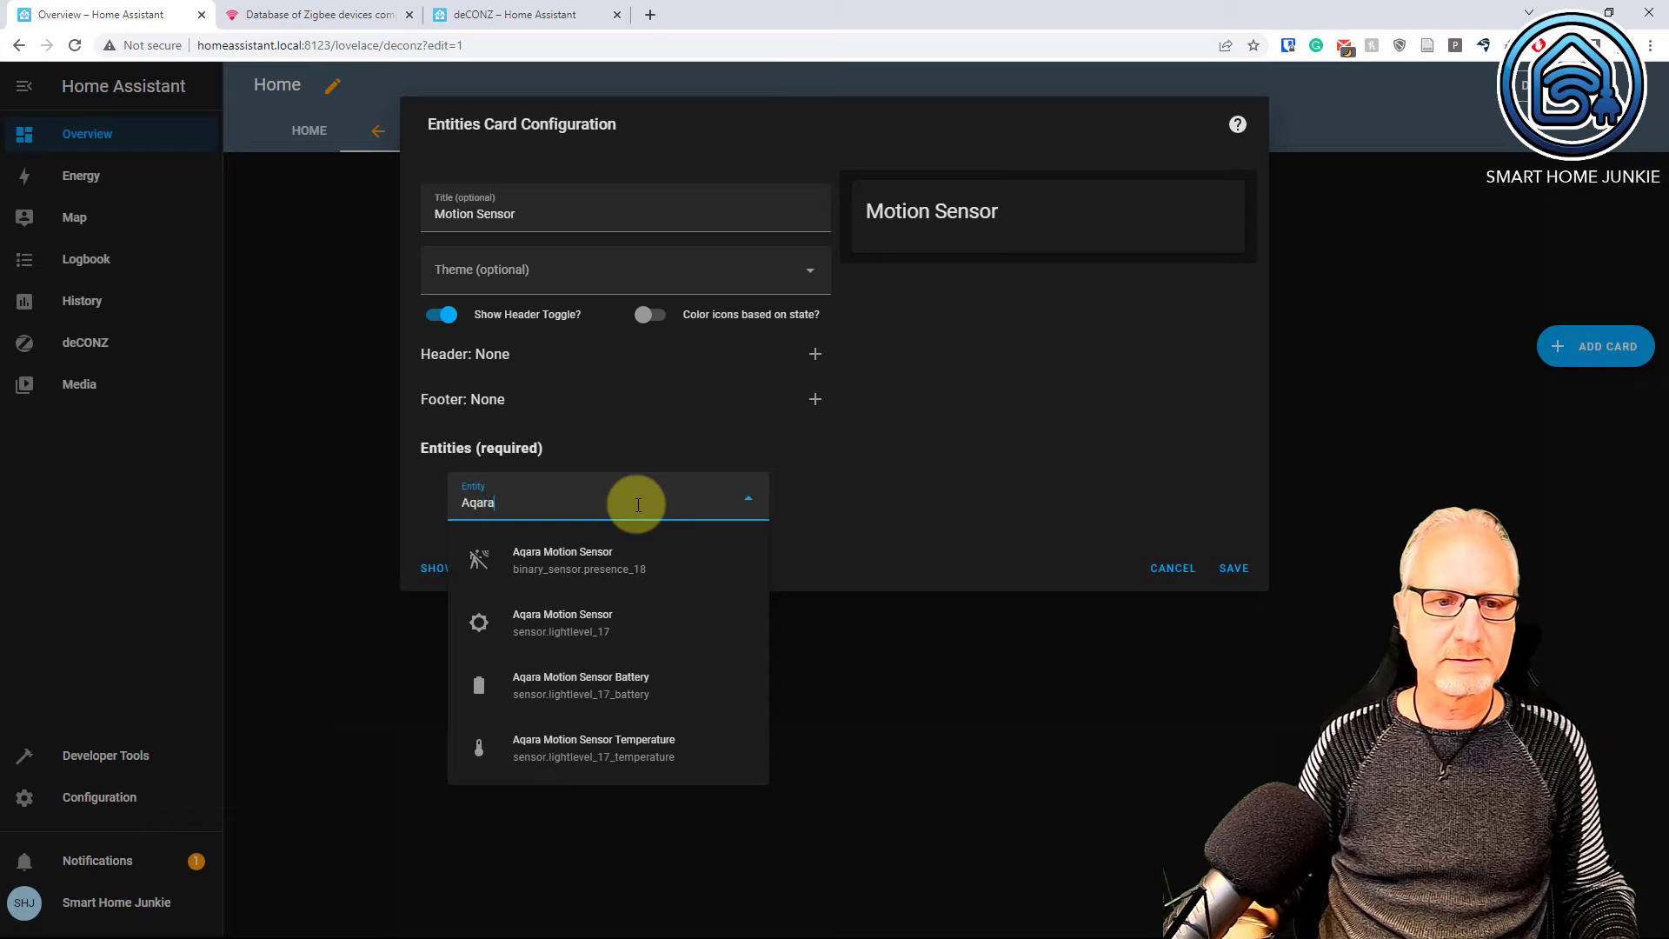
{"action": "left_click", "coordinate": [597, 557]}
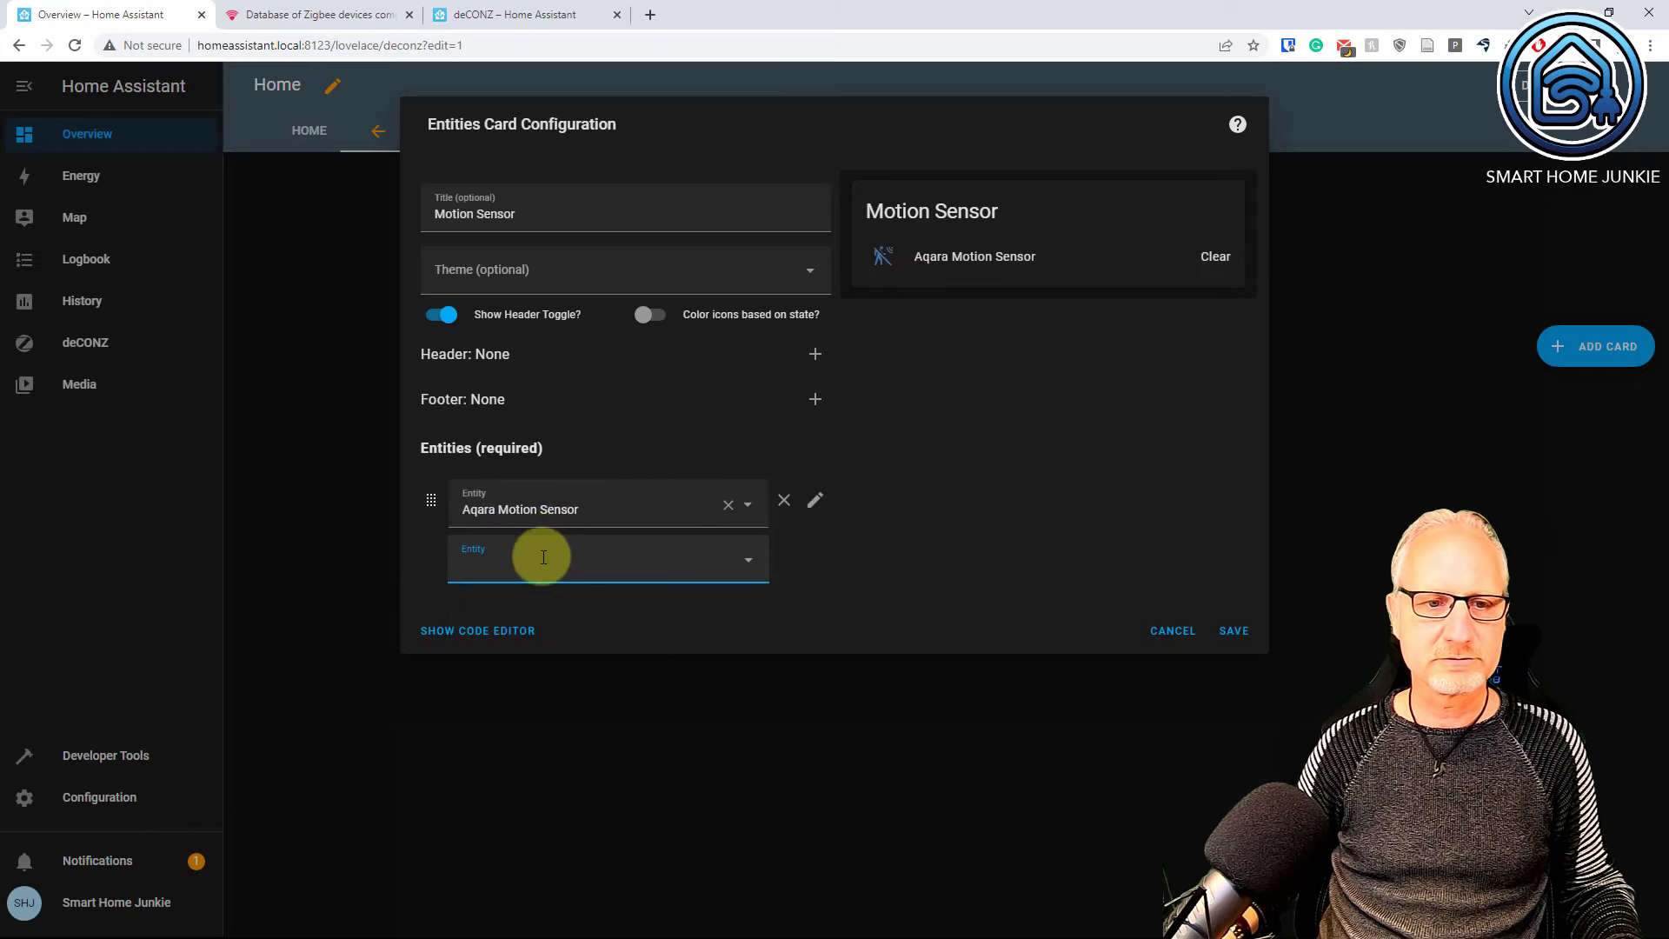
{"action": "type", "text": "Aqara"}
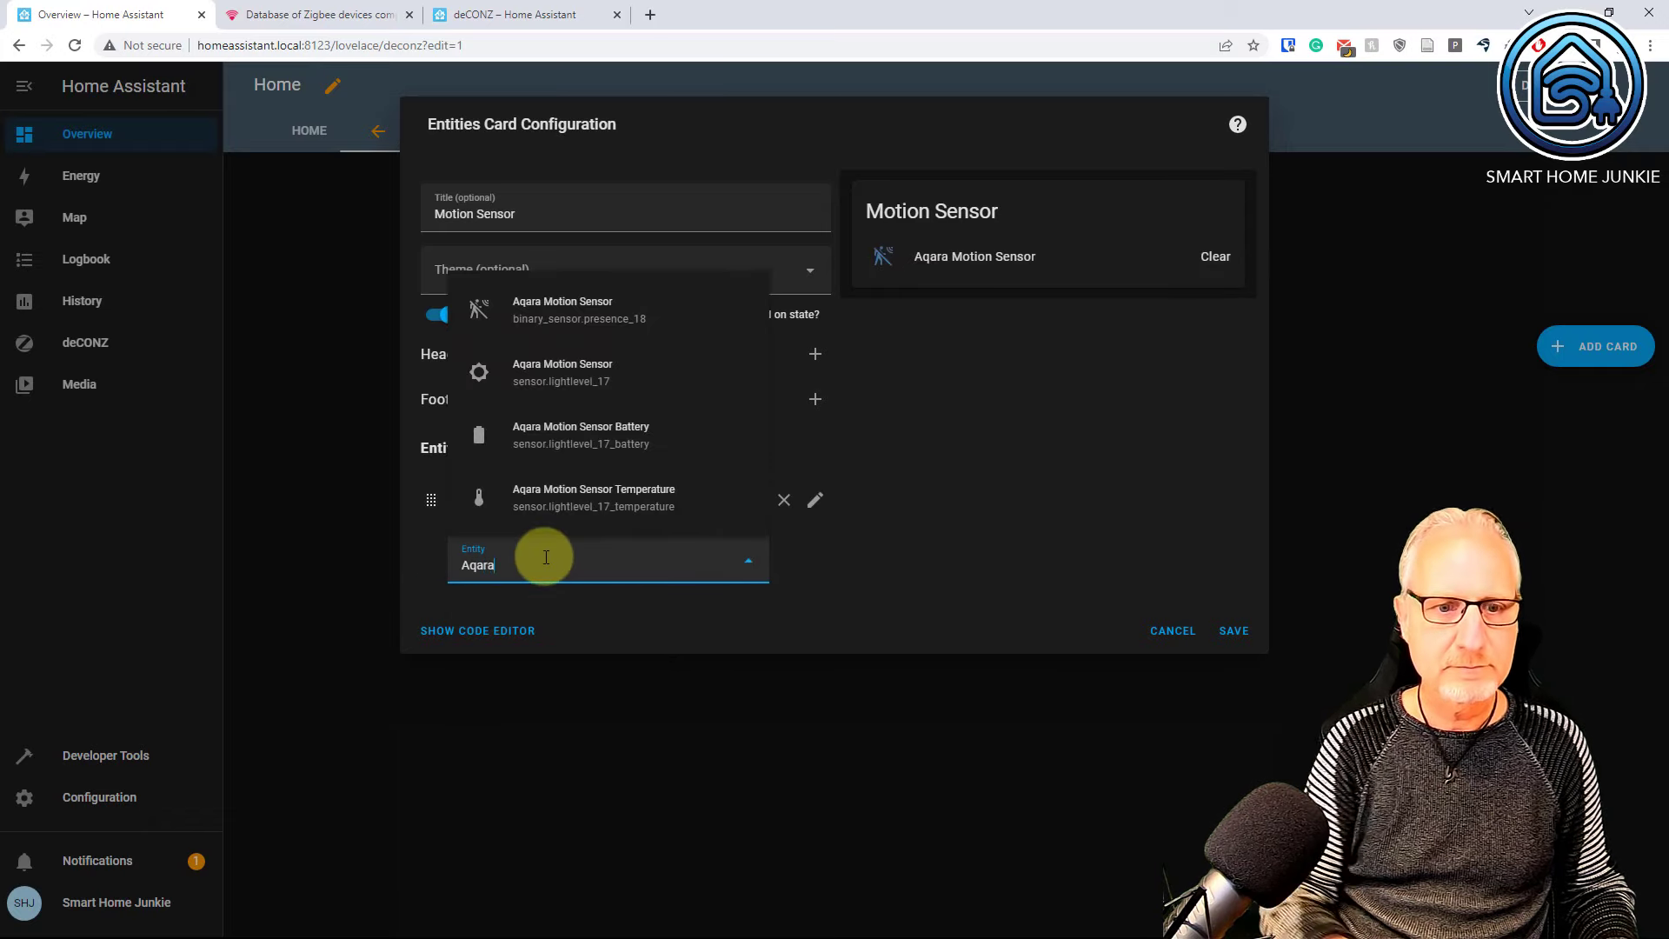
{"action": "left_click", "coordinate": [613, 503]}
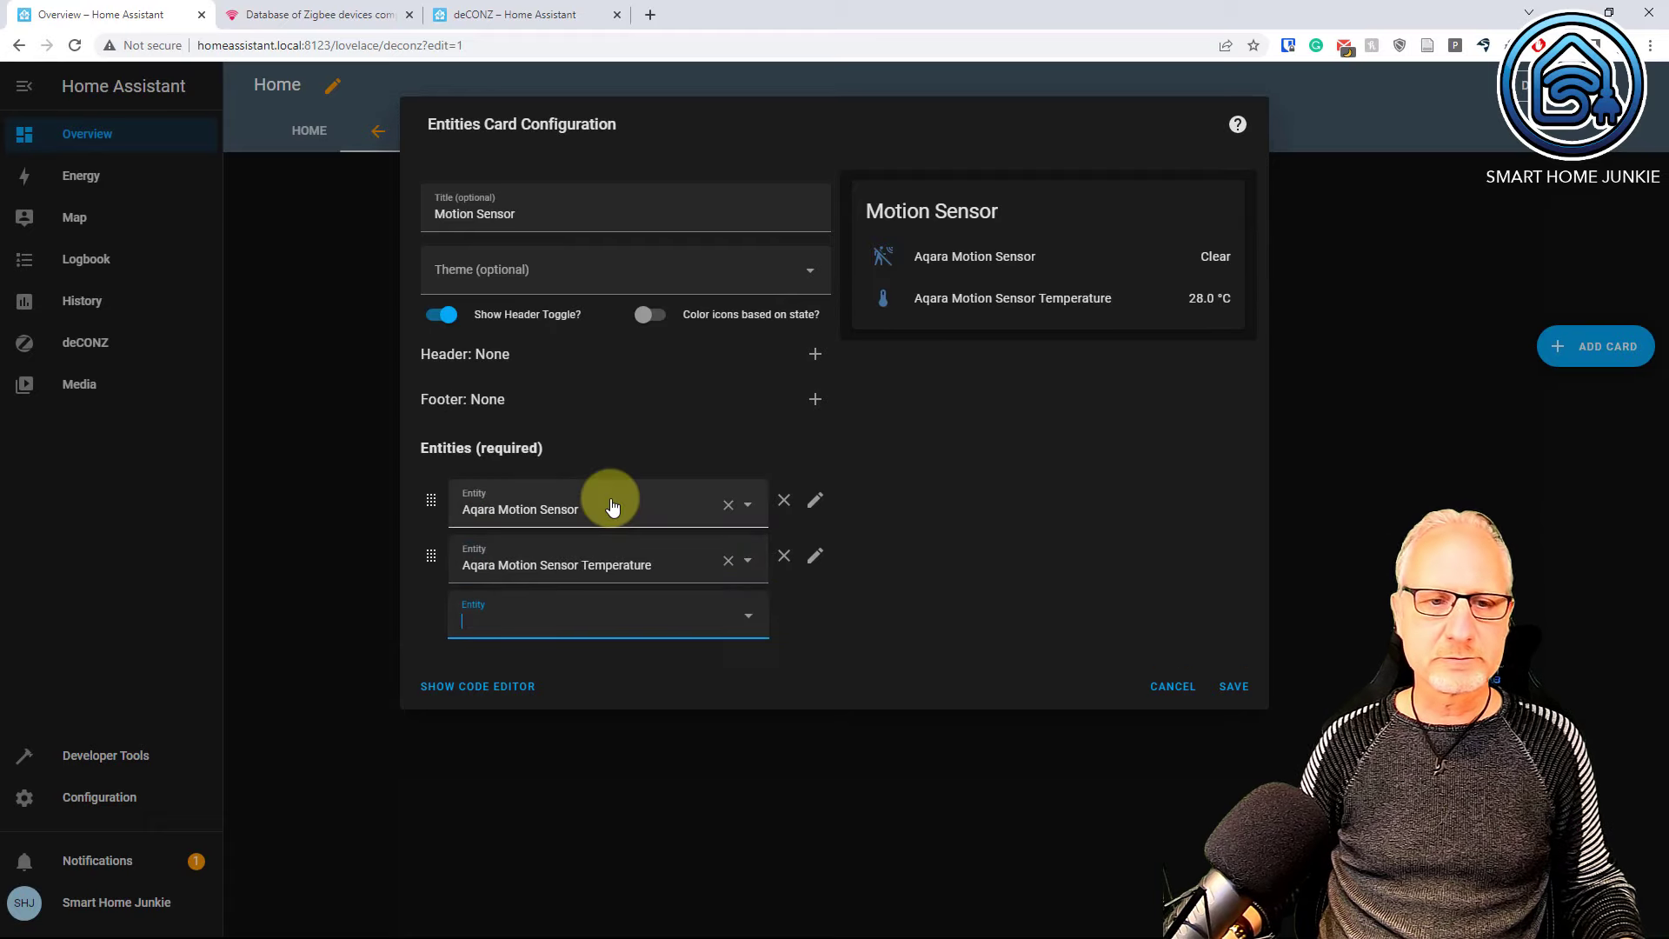
{"action": "type", "text": "Aqara"}
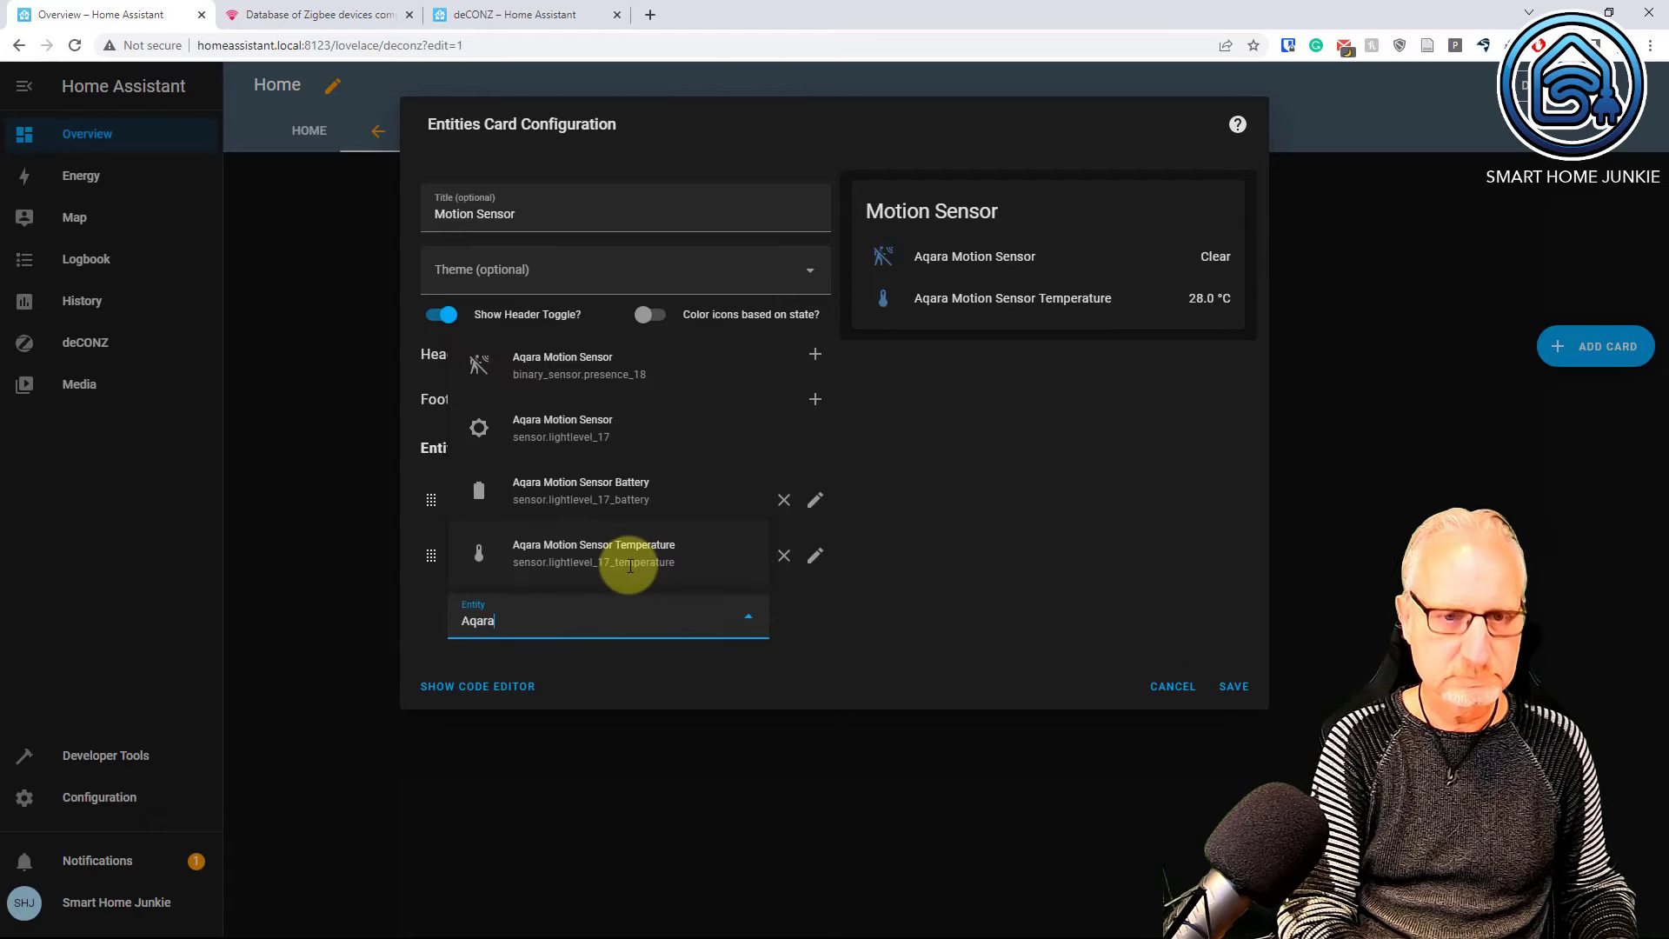
{"action": "left_click", "coordinate": [609, 442]}
{"action": "type", "text": "A"}
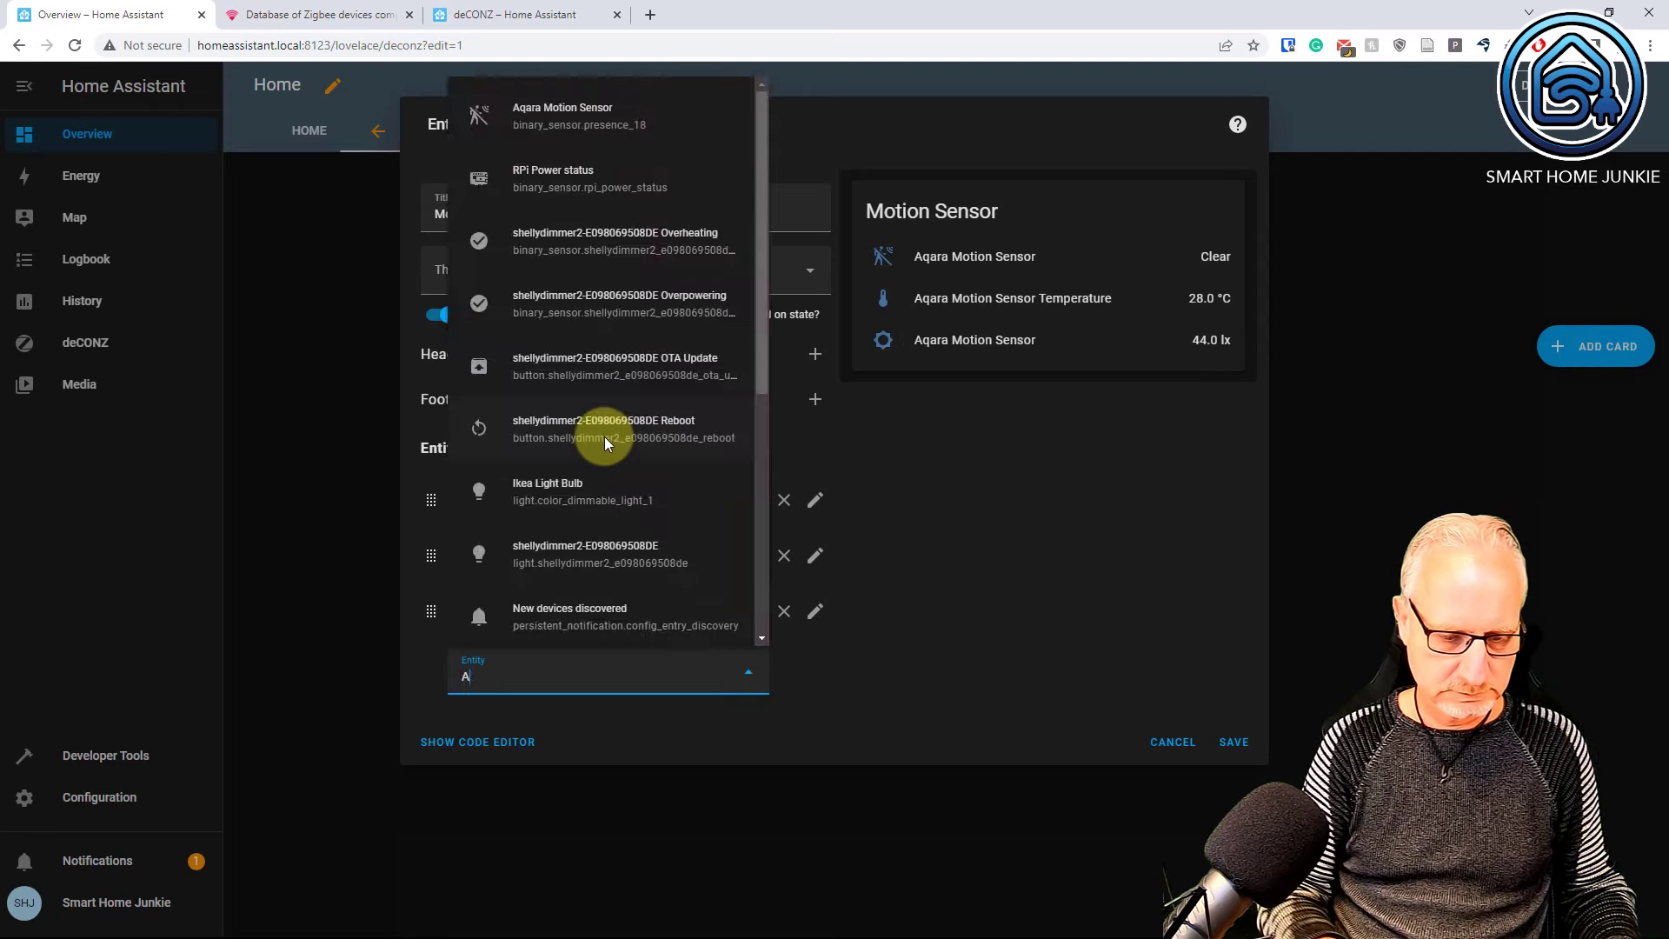
{"action": "type", "text": "qara"}
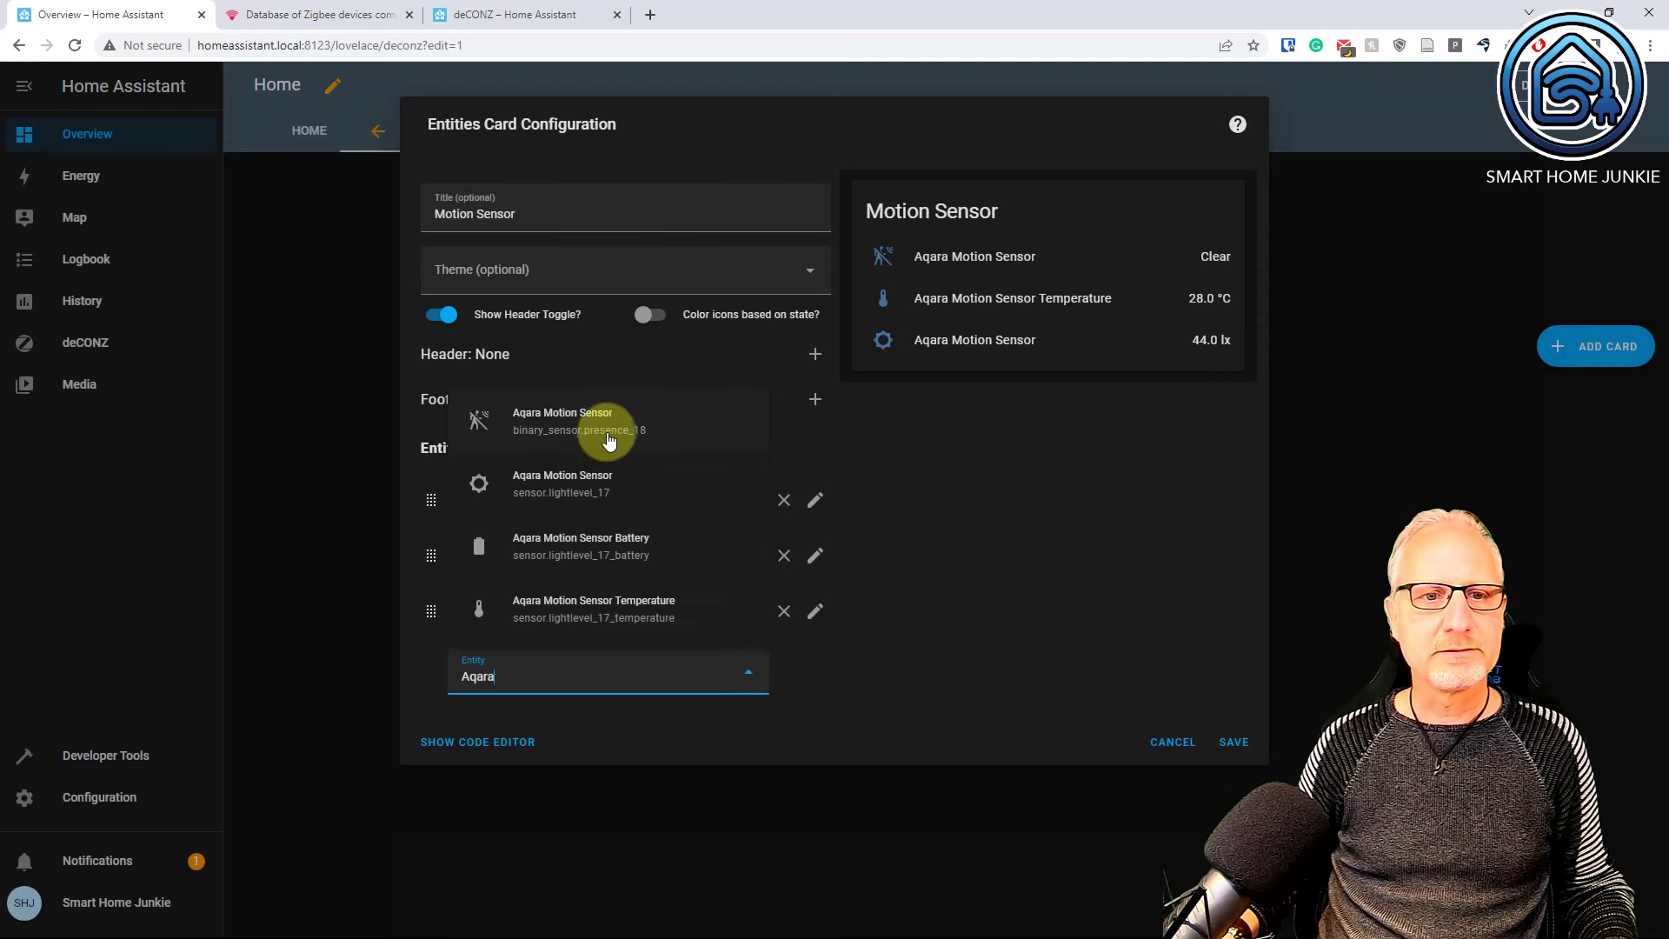
{"action": "left_click", "coordinate": [623, 537]}
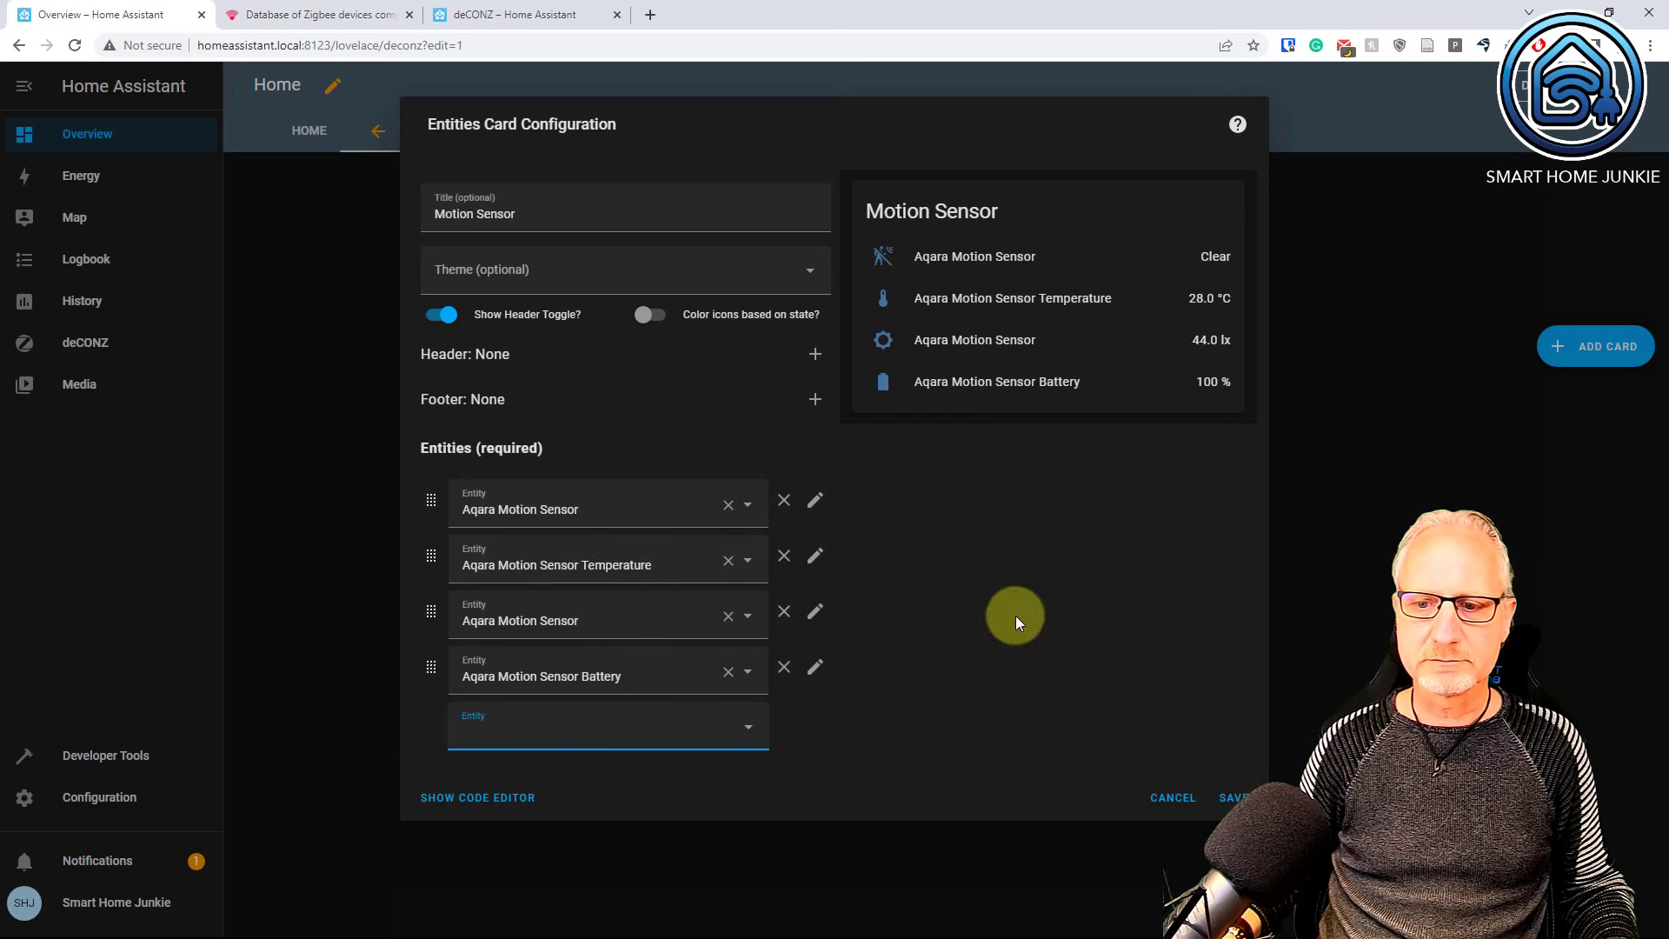
{"action": "left_click", "coordinate": [1233, 796]}
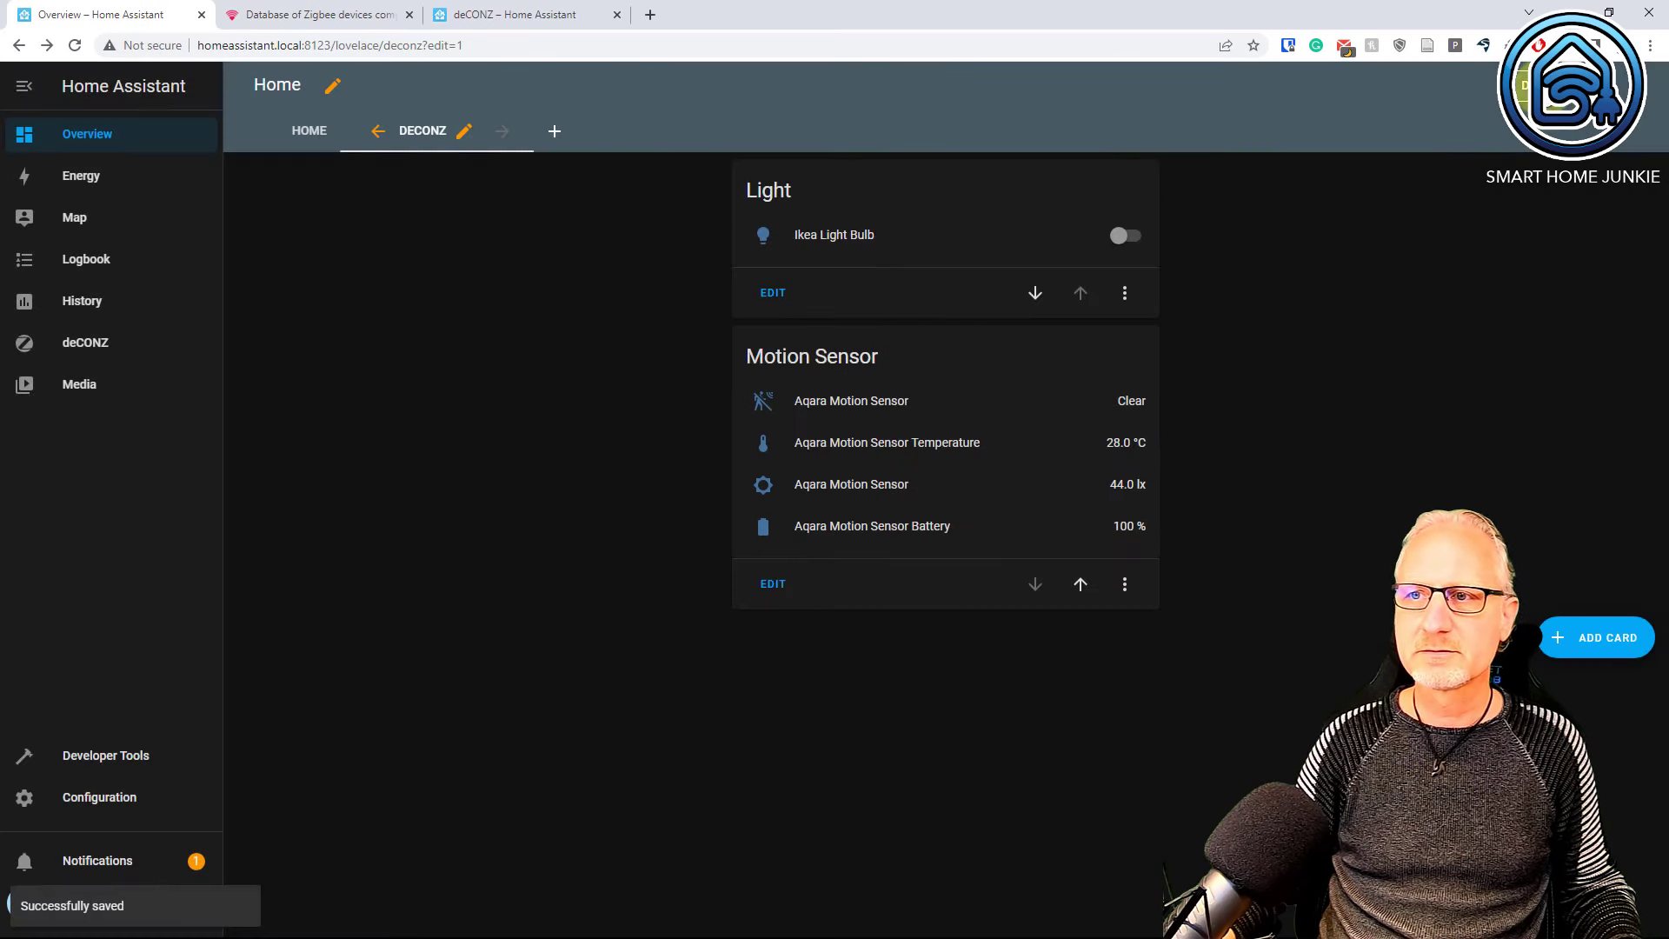
{"action": "left_click", "coordinate": [1596, 85]}
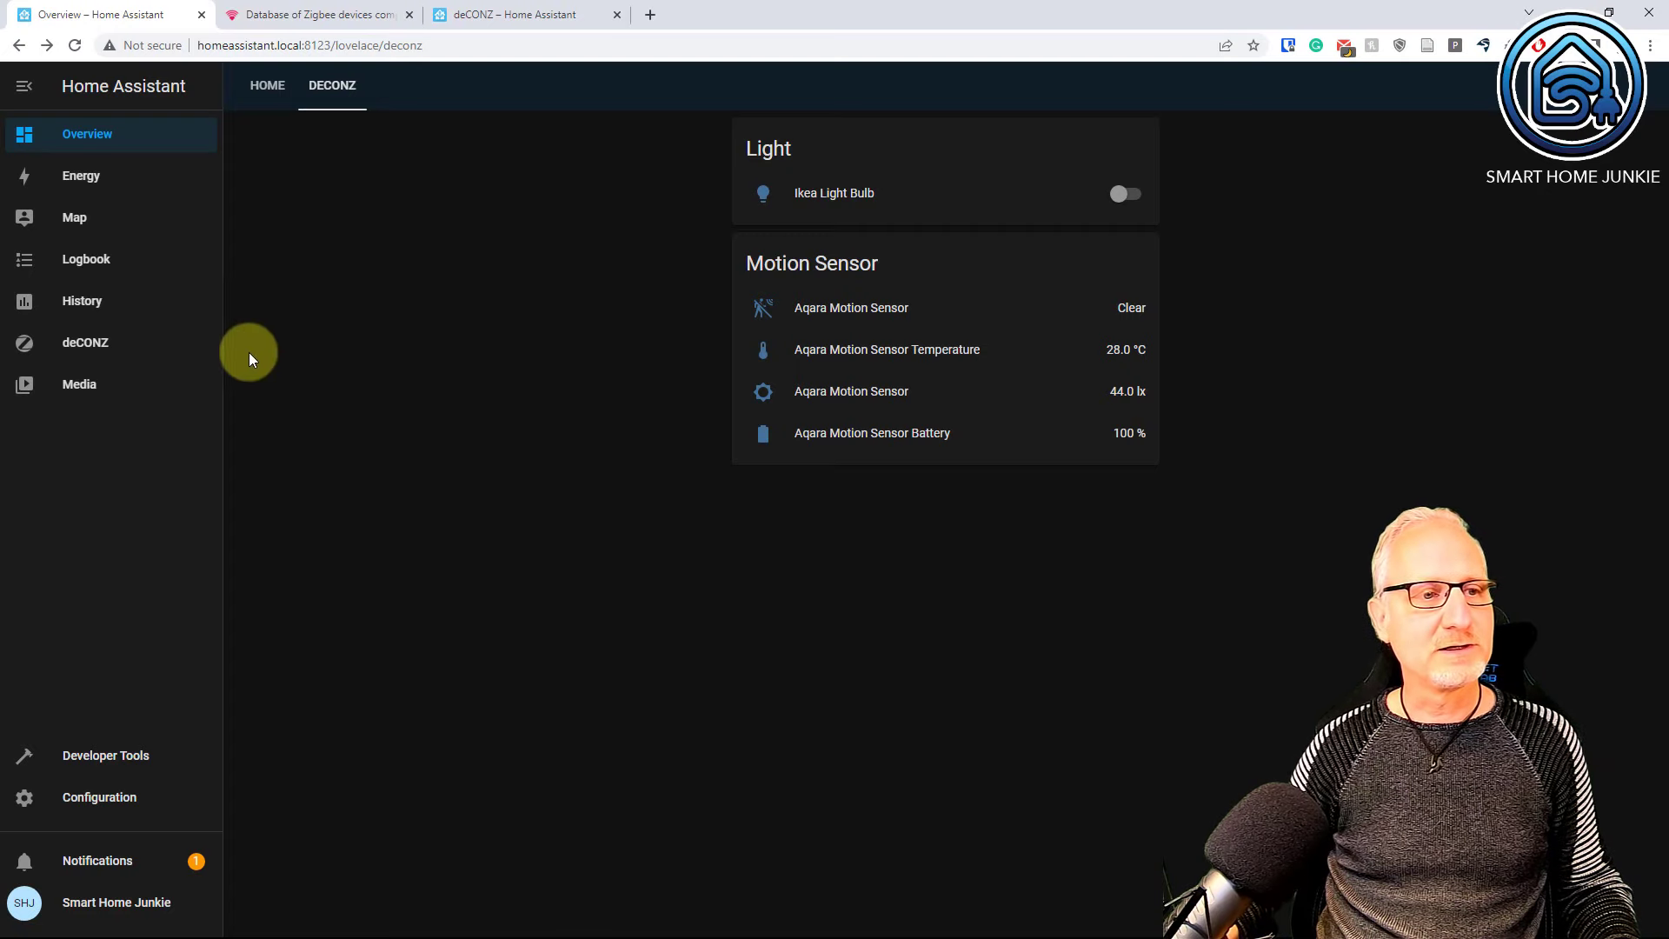
In Phoscon, search for new lights from the Lights page to find the smart plug.
{"action": "left_click", "coordinate": [82, 343]}
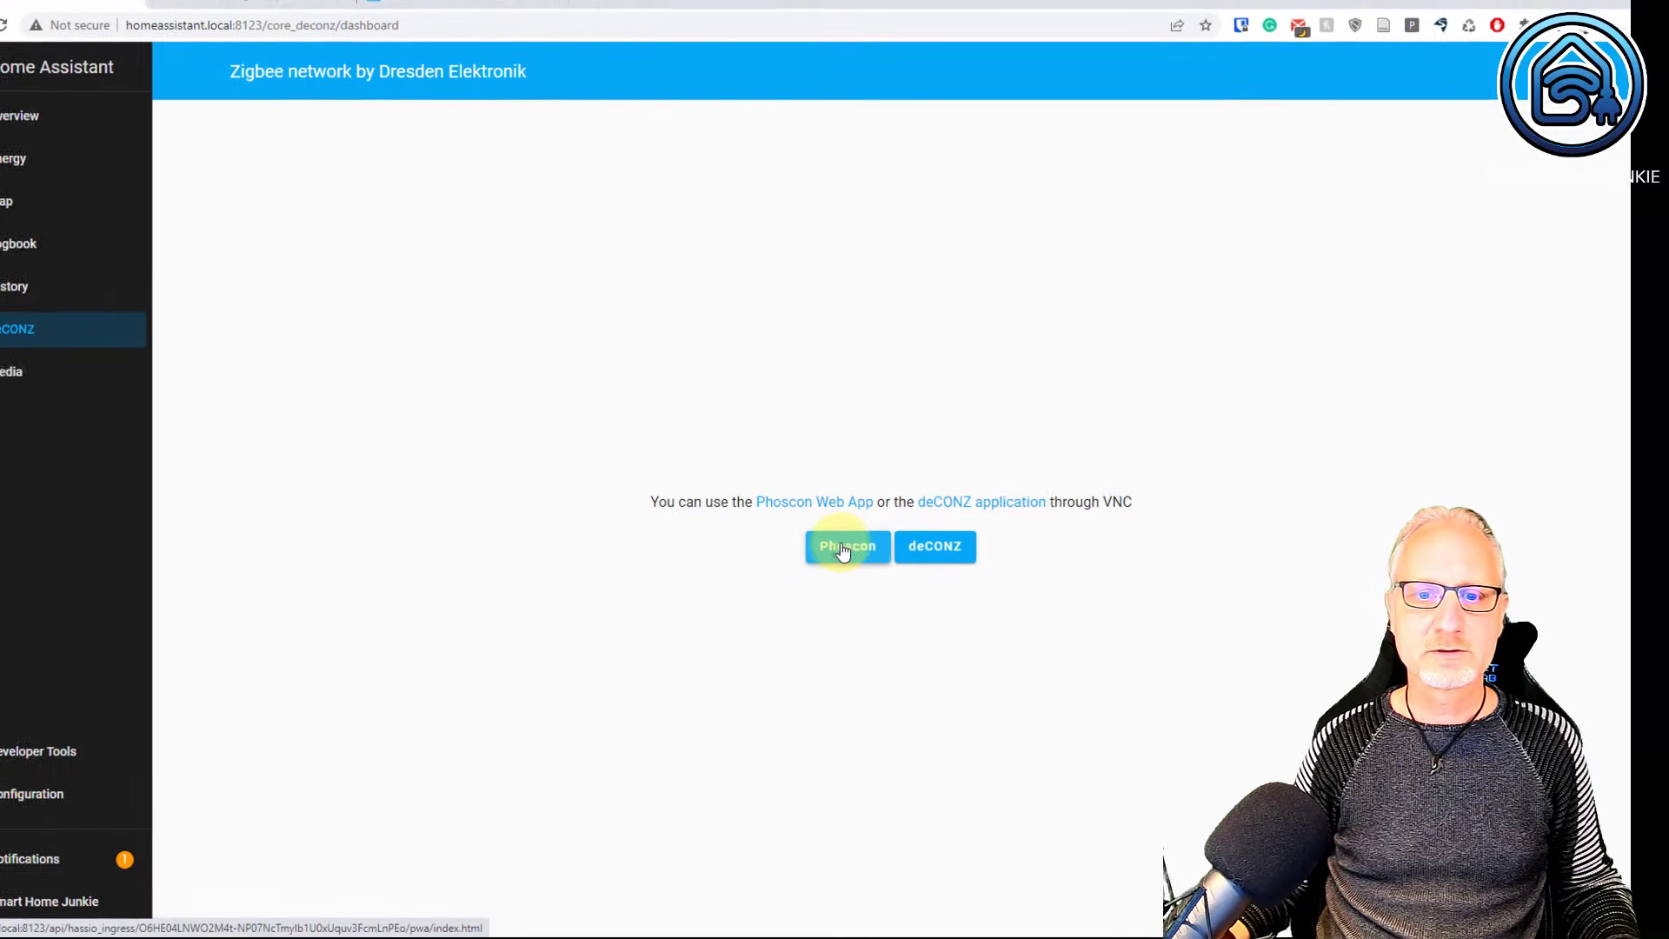
{"action": "left_click", "coordinate": [842, 548]}
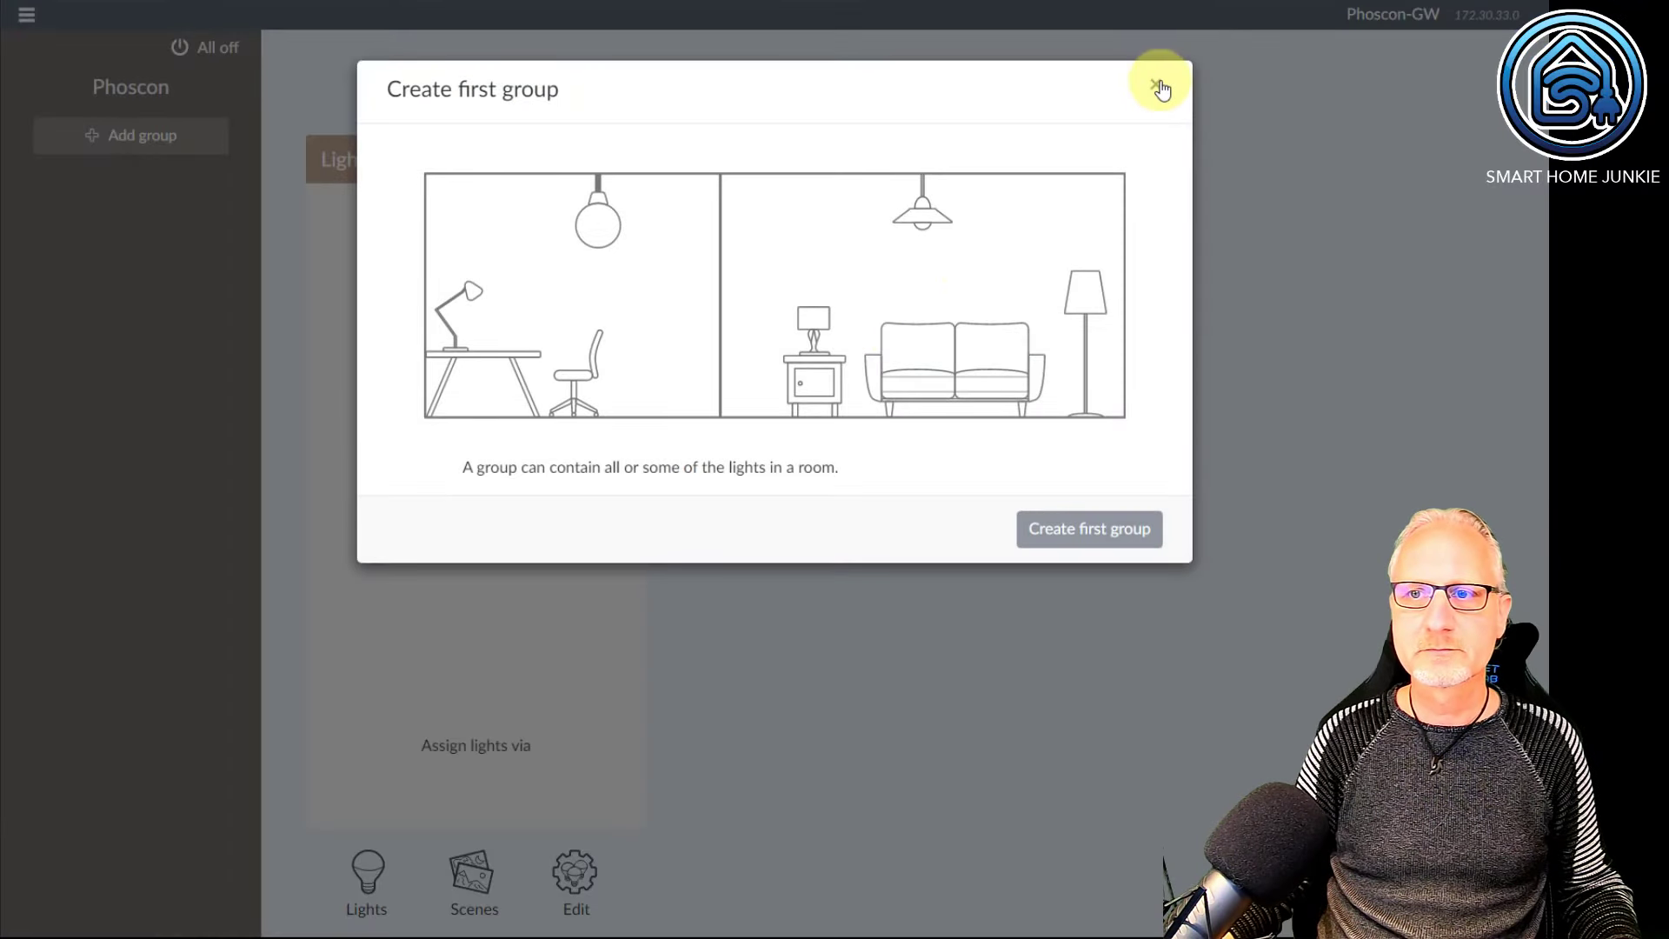
{"action": "left_click", "coordinate": [1158, 87]}
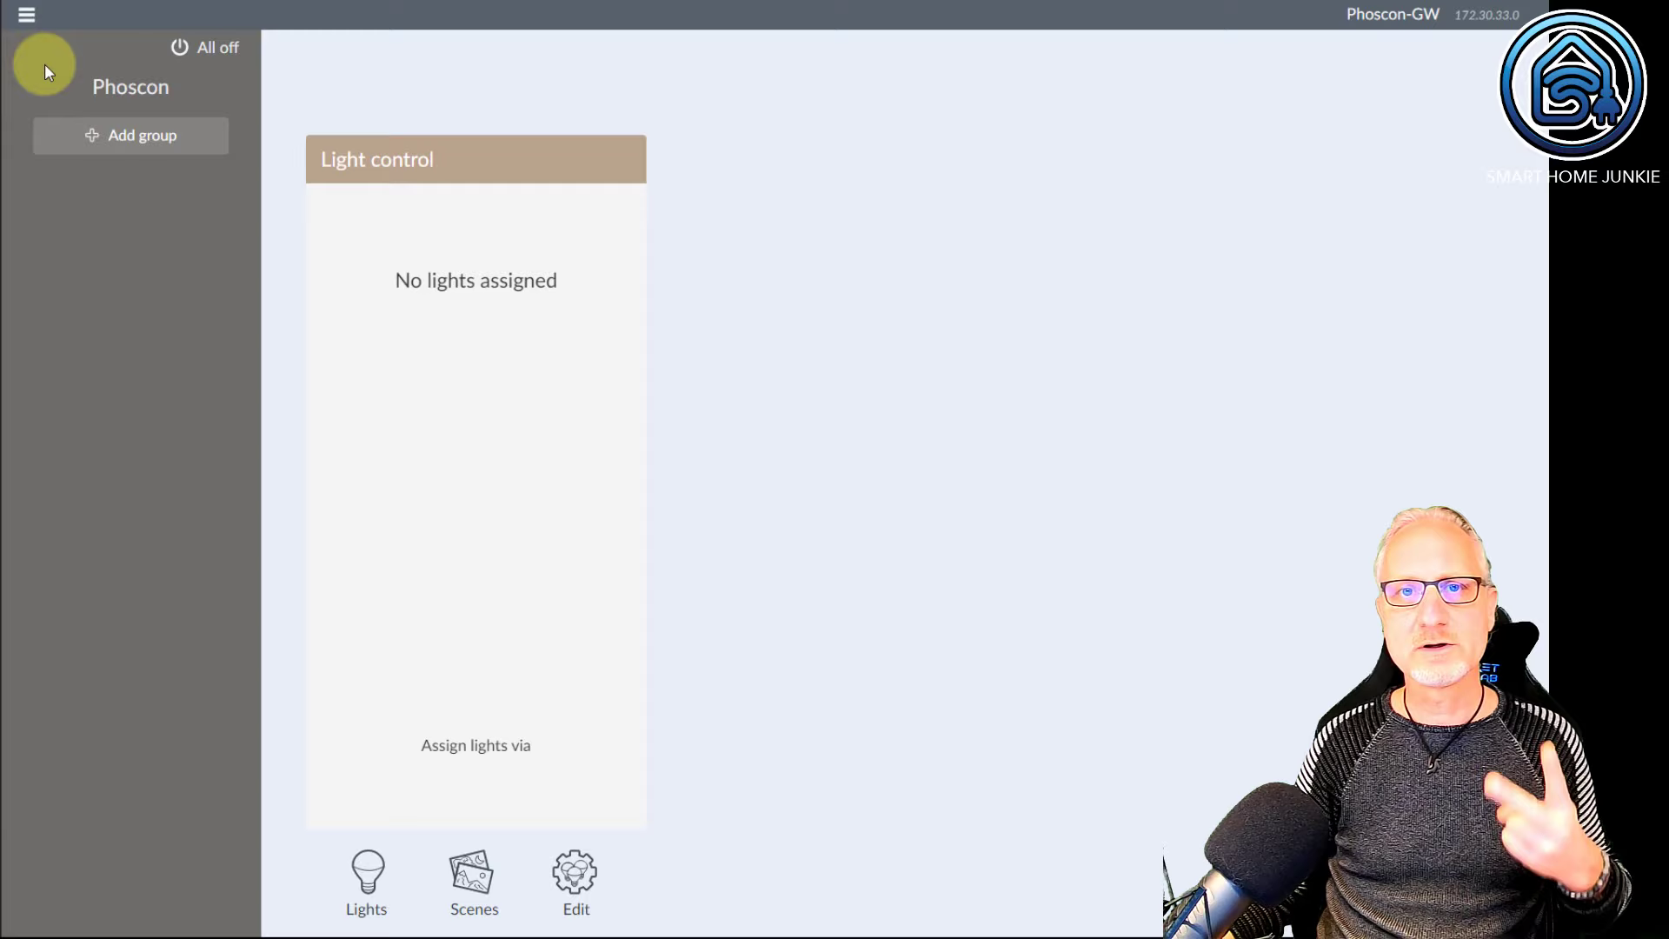
{"action": "left_click", "coordinate": [26, 15]}
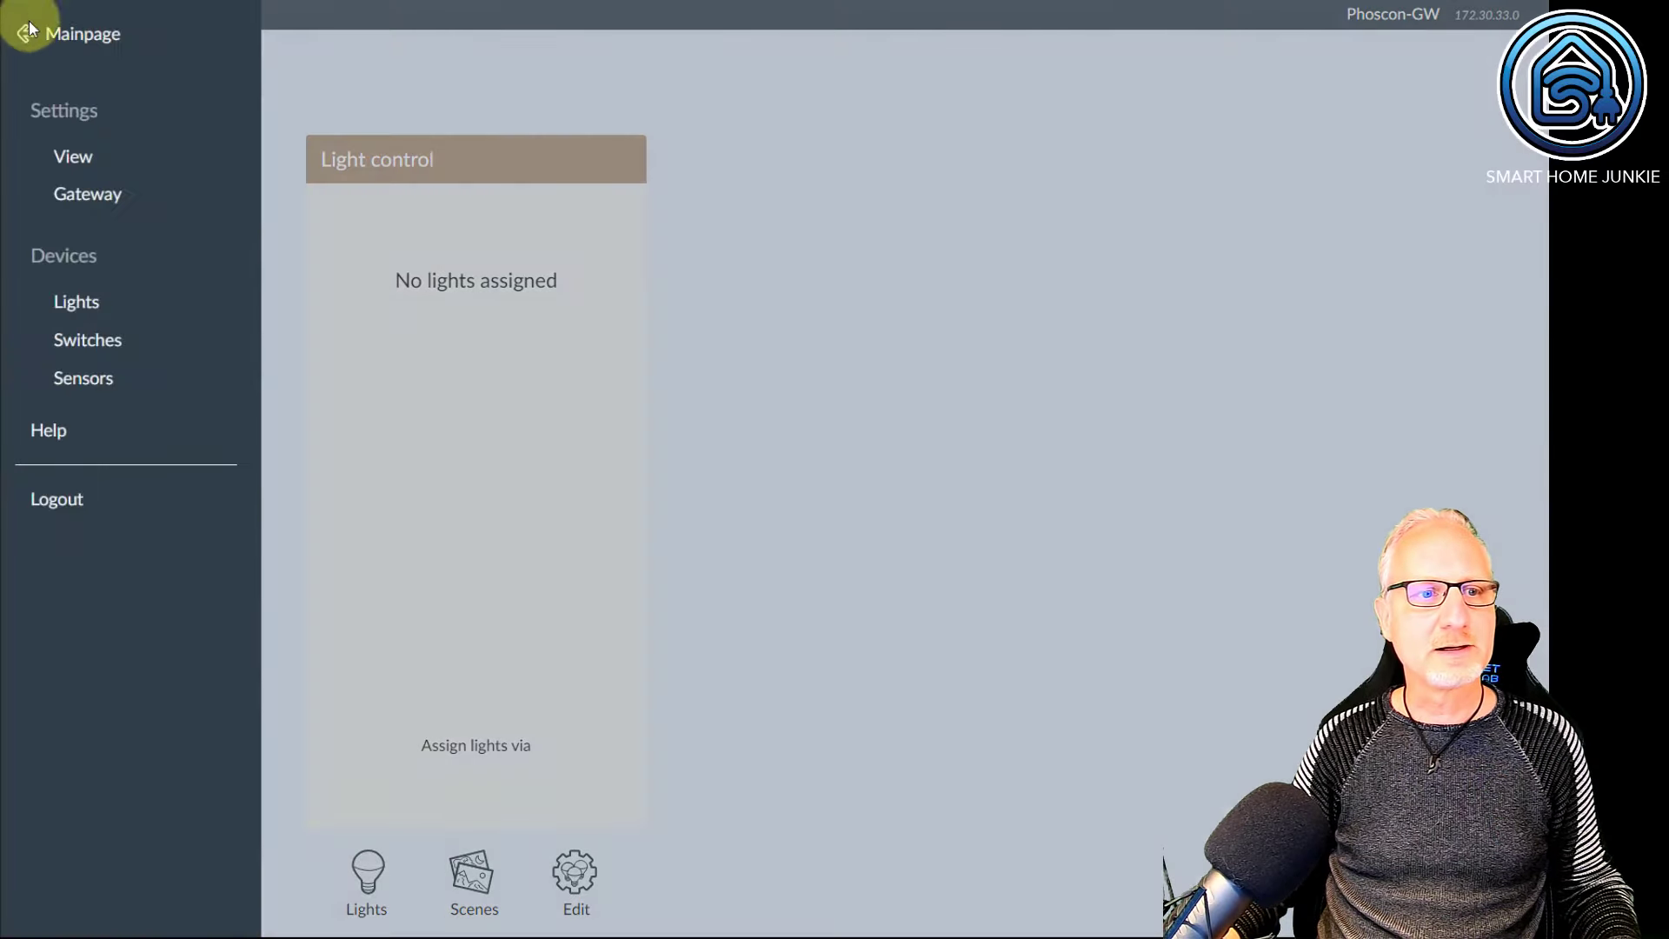
{"action": "left_click", "coordinate": [111, 309]}
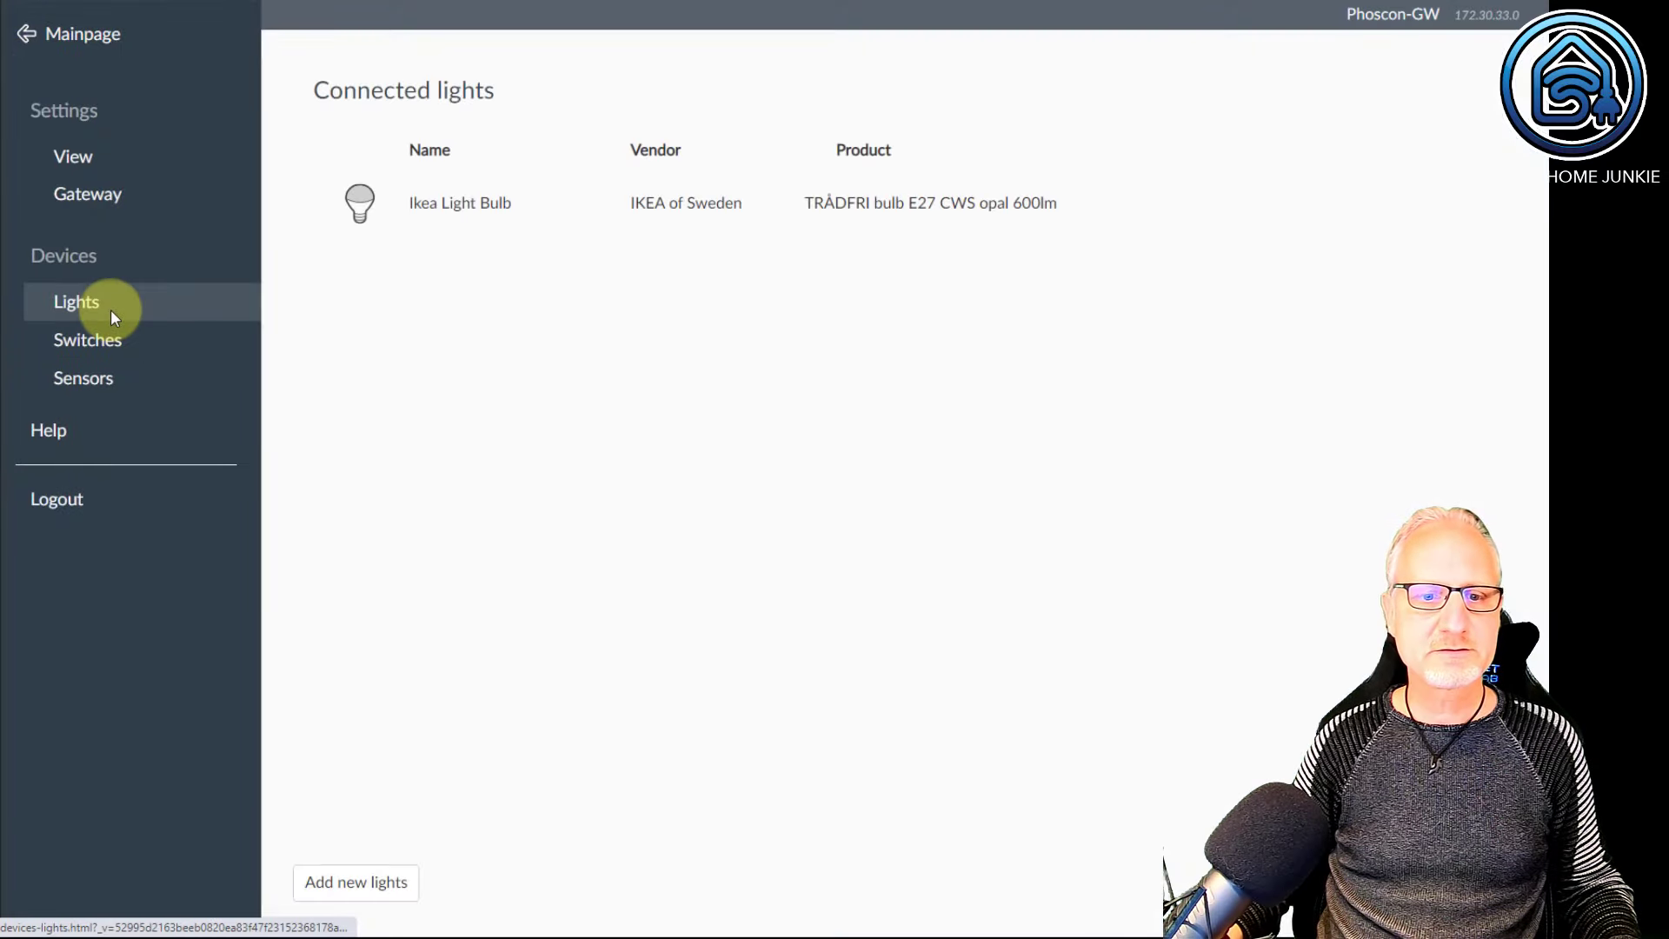
{"action": "left_click", "coordinate": [354, 887]}
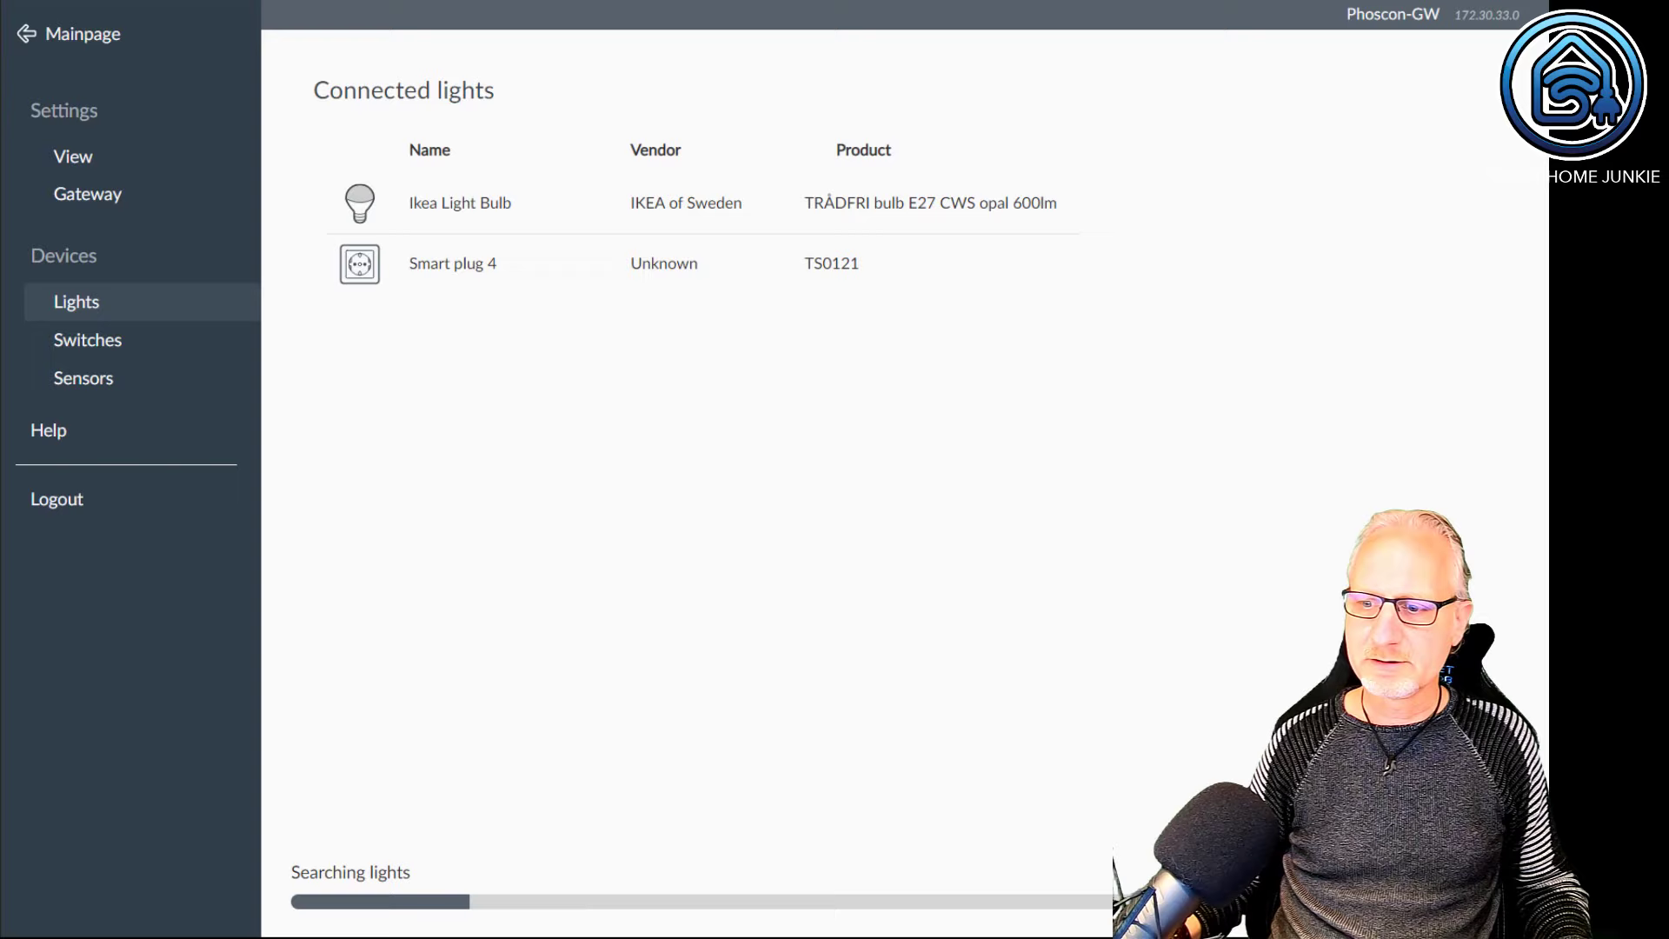
{"action": "left_click", "coordinate": [1509, 904]}
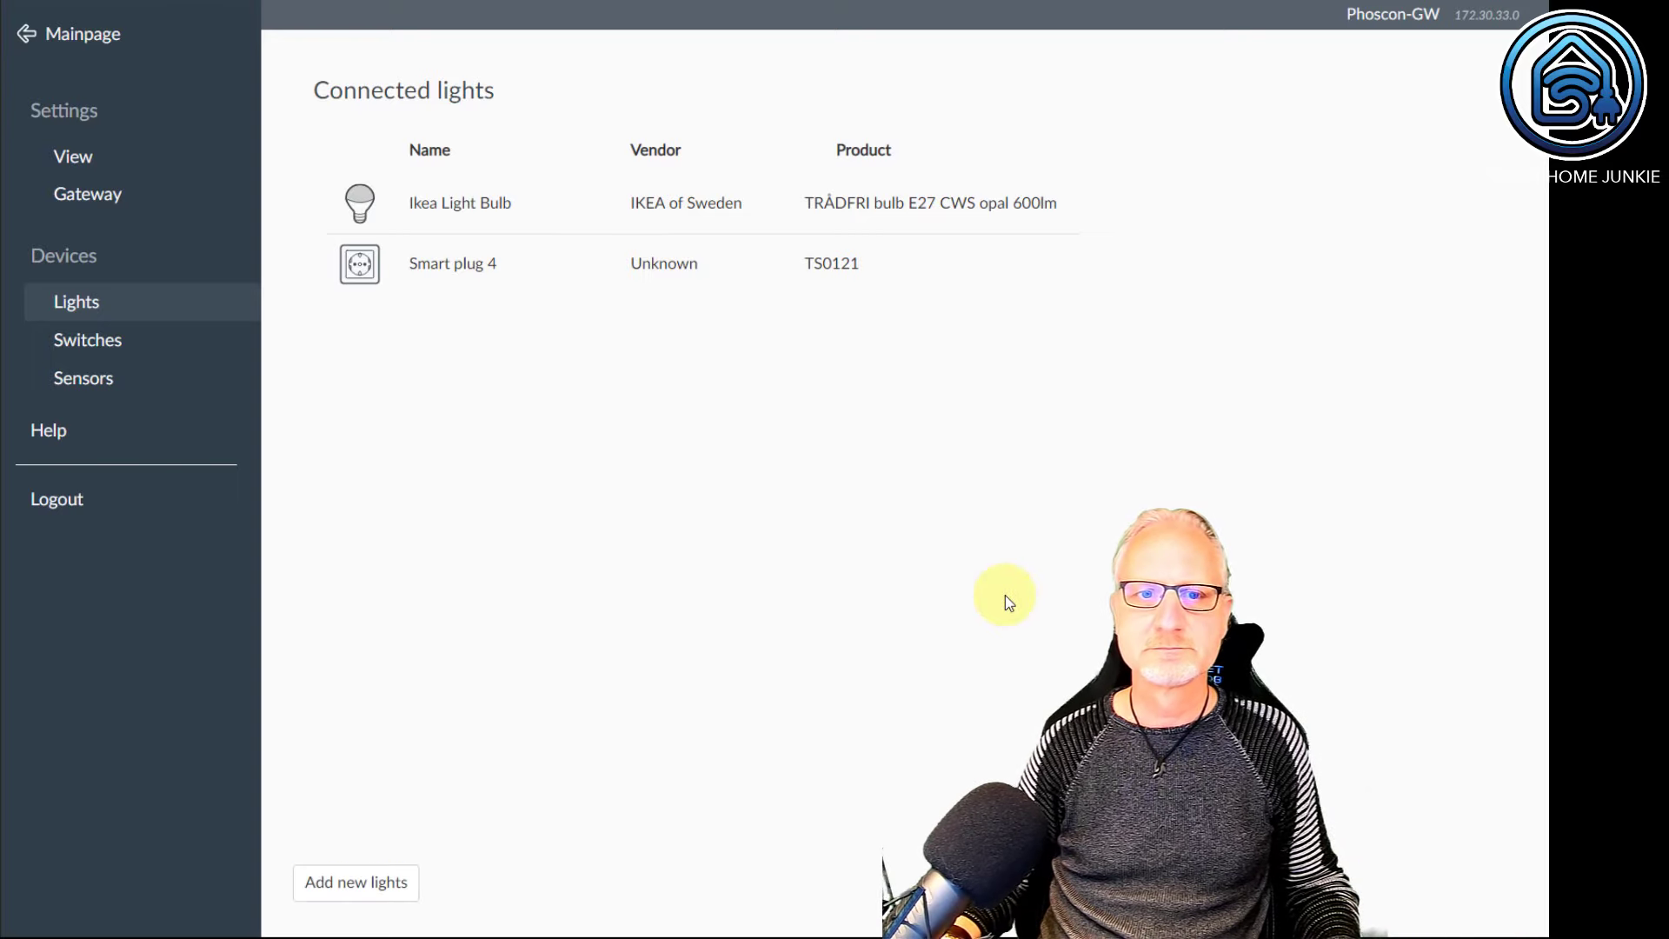
Rename Smart plug 4 to 'Blitzwolf Smart Plug', then show the connected sensors.
{"action": "left_click", "coordinate": [473, 264]}
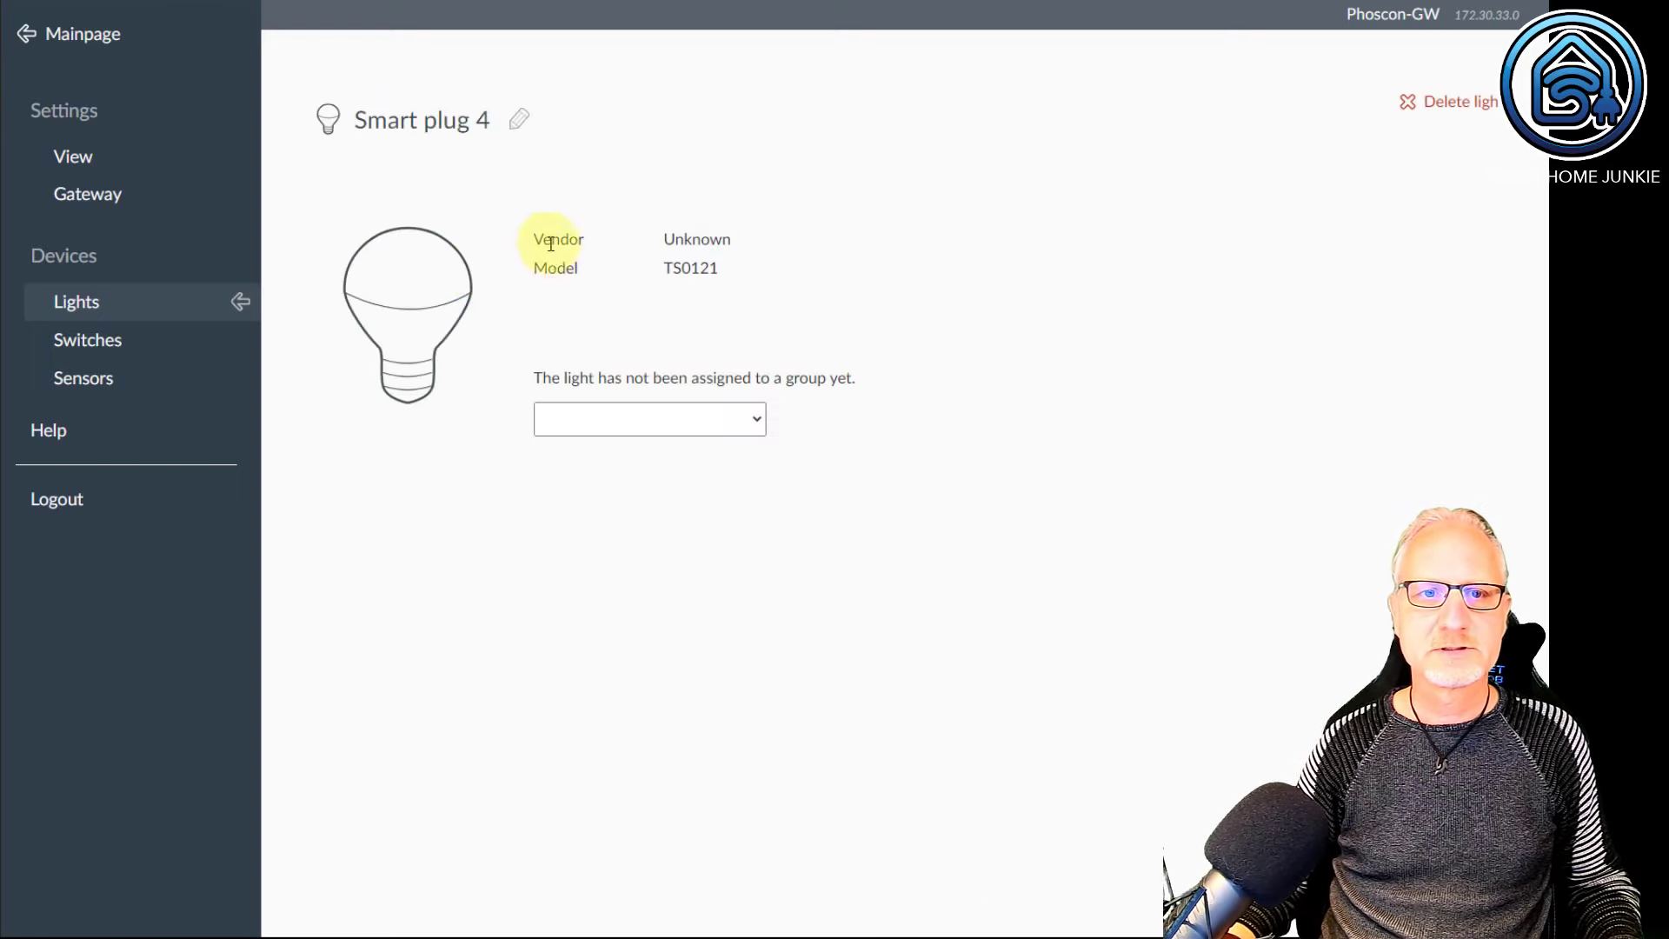
{"action": "left_click", "coordinate": [522, 119]}
{"action": "left_click_drag", "start_coordinate": [689, 185], "coordinate": [574, 181]}
{"action": "type", "text": "Blitzwolf Smart Plug"}
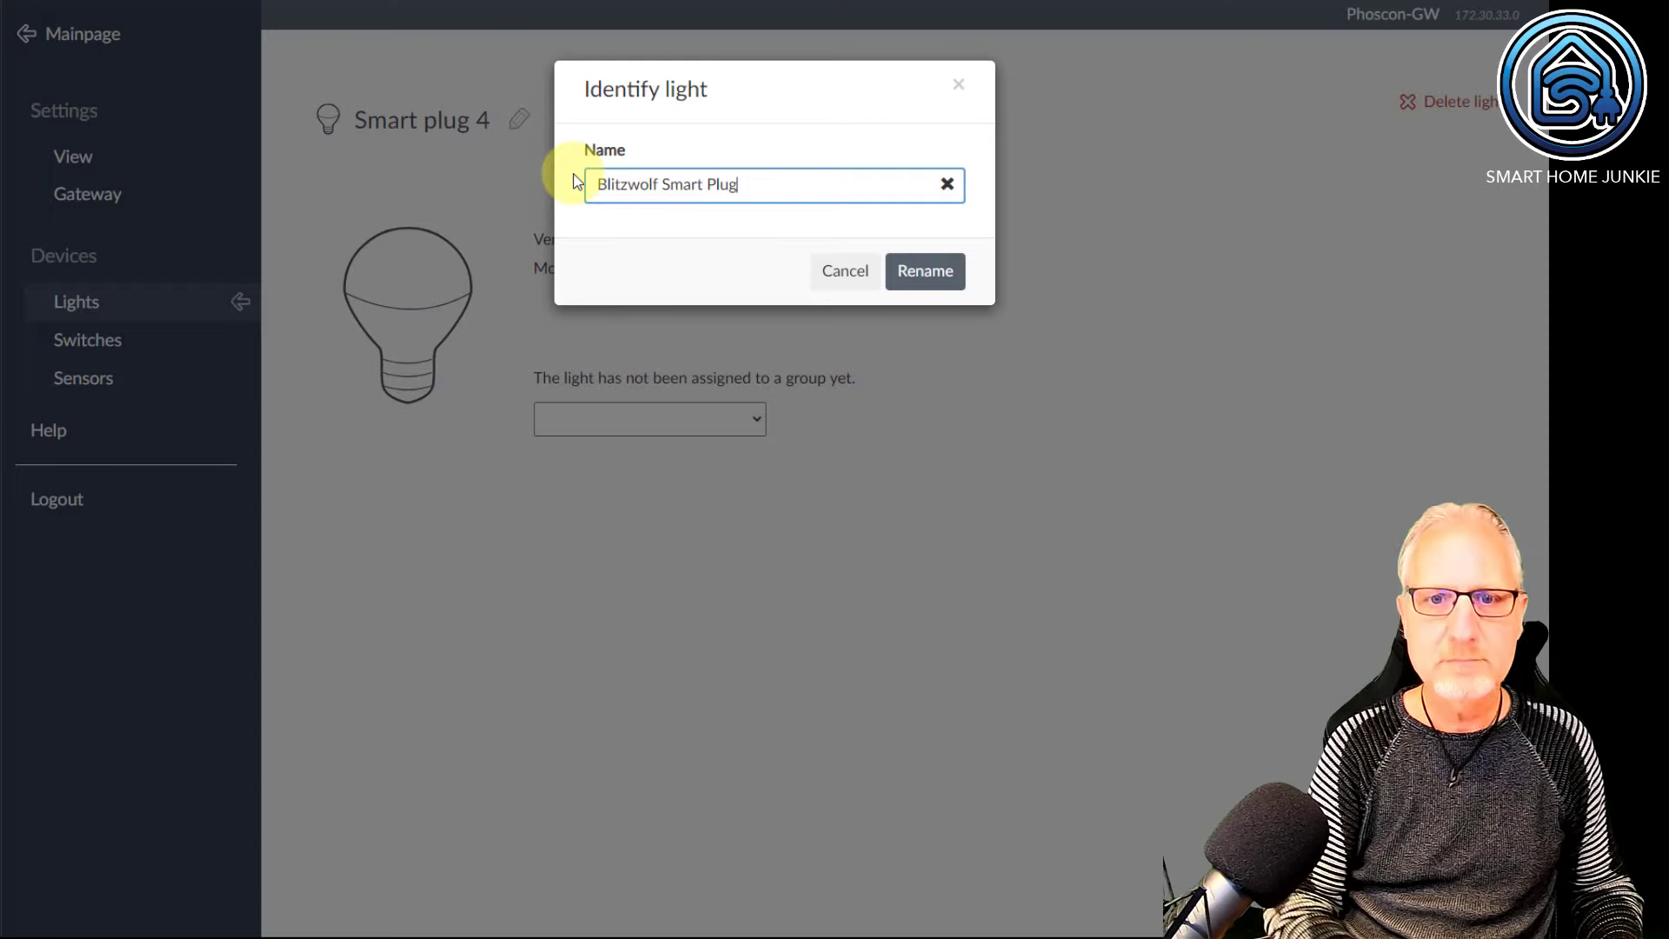
{"action": "left_click", "coordinate": [921, 273]}
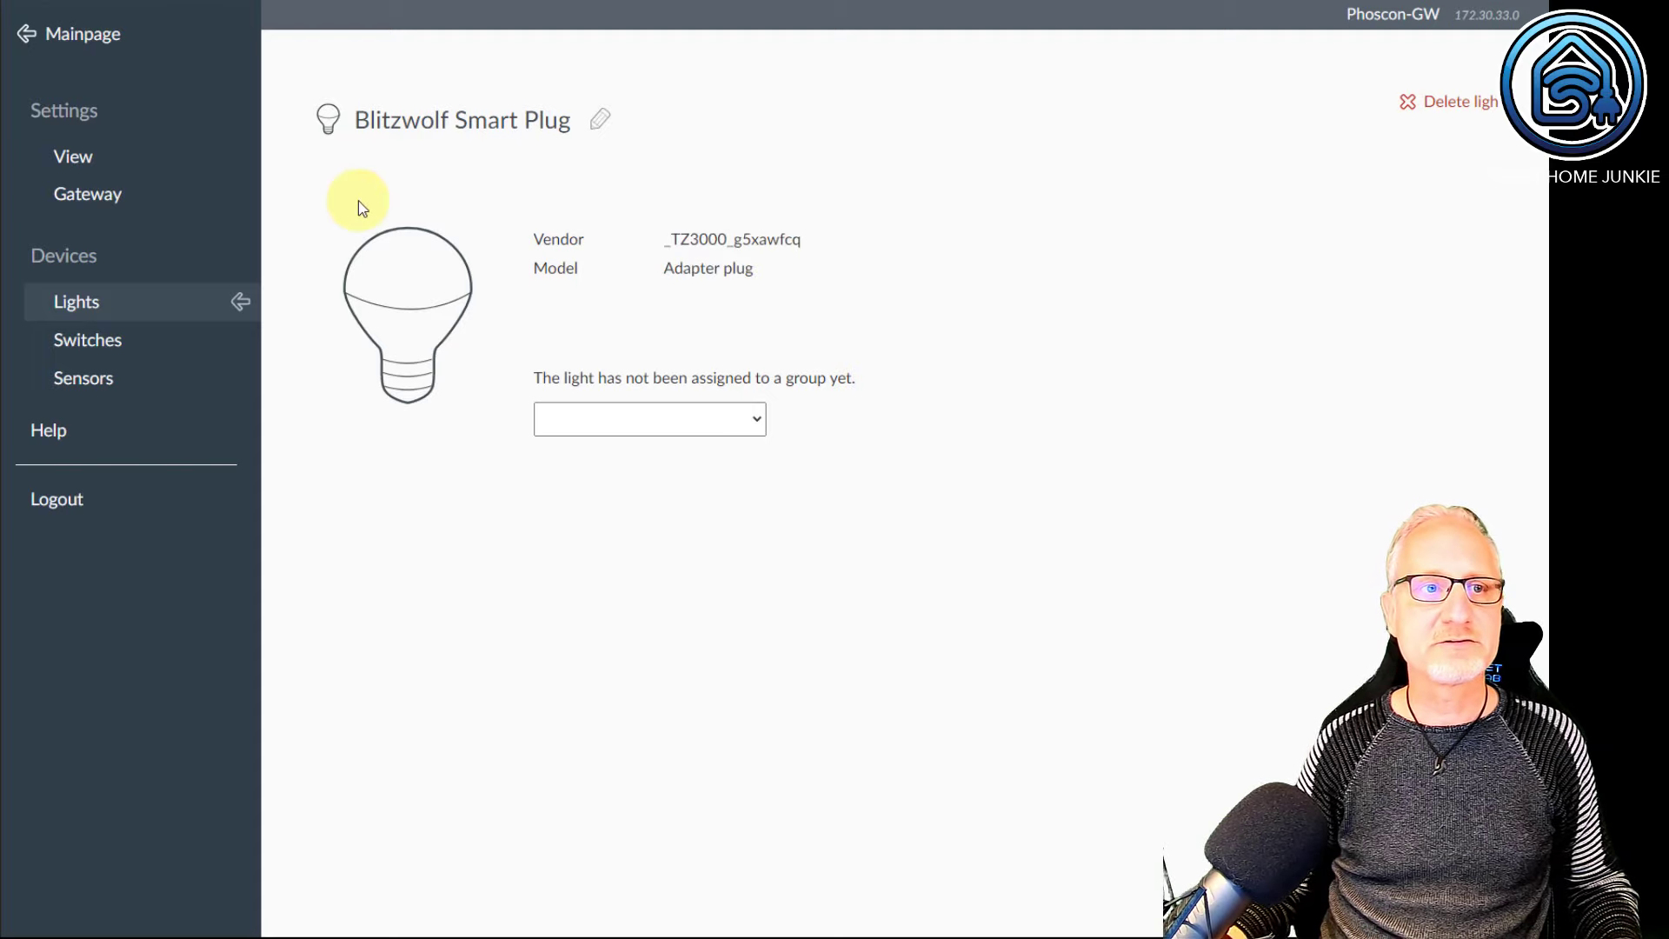
{"action": "left_click", "coordinate": [102, 383]}
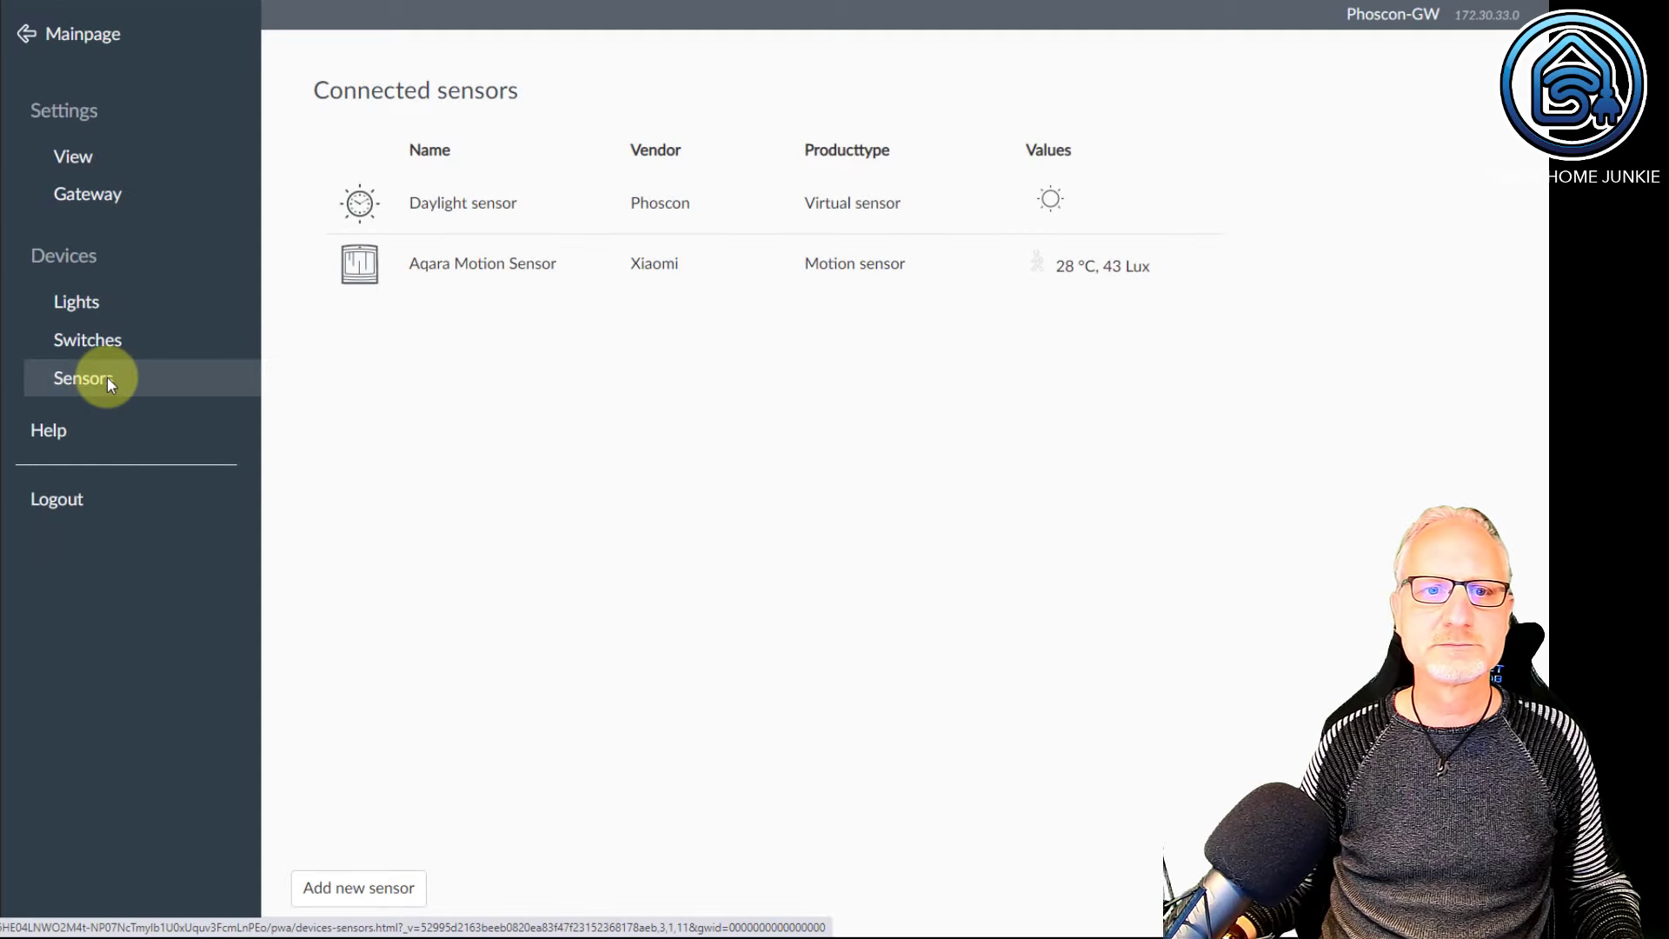
{"action": "left_click", "coordinate": [378, 901]}
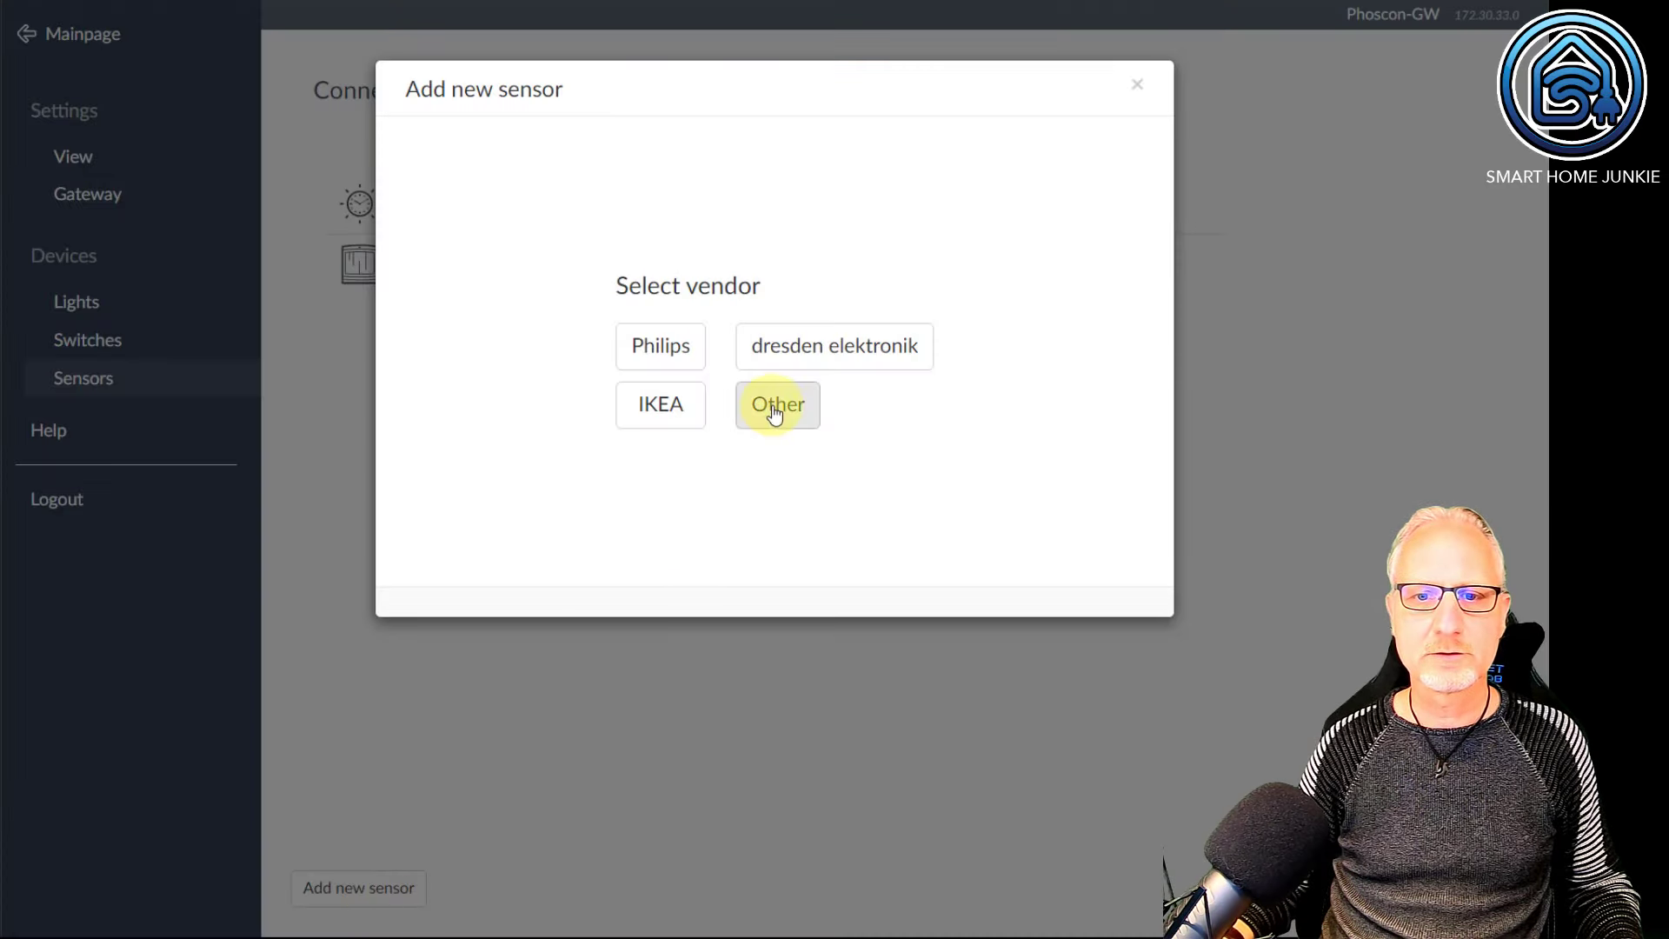
{"action": "left_click", "coordinate": [775, 407]}
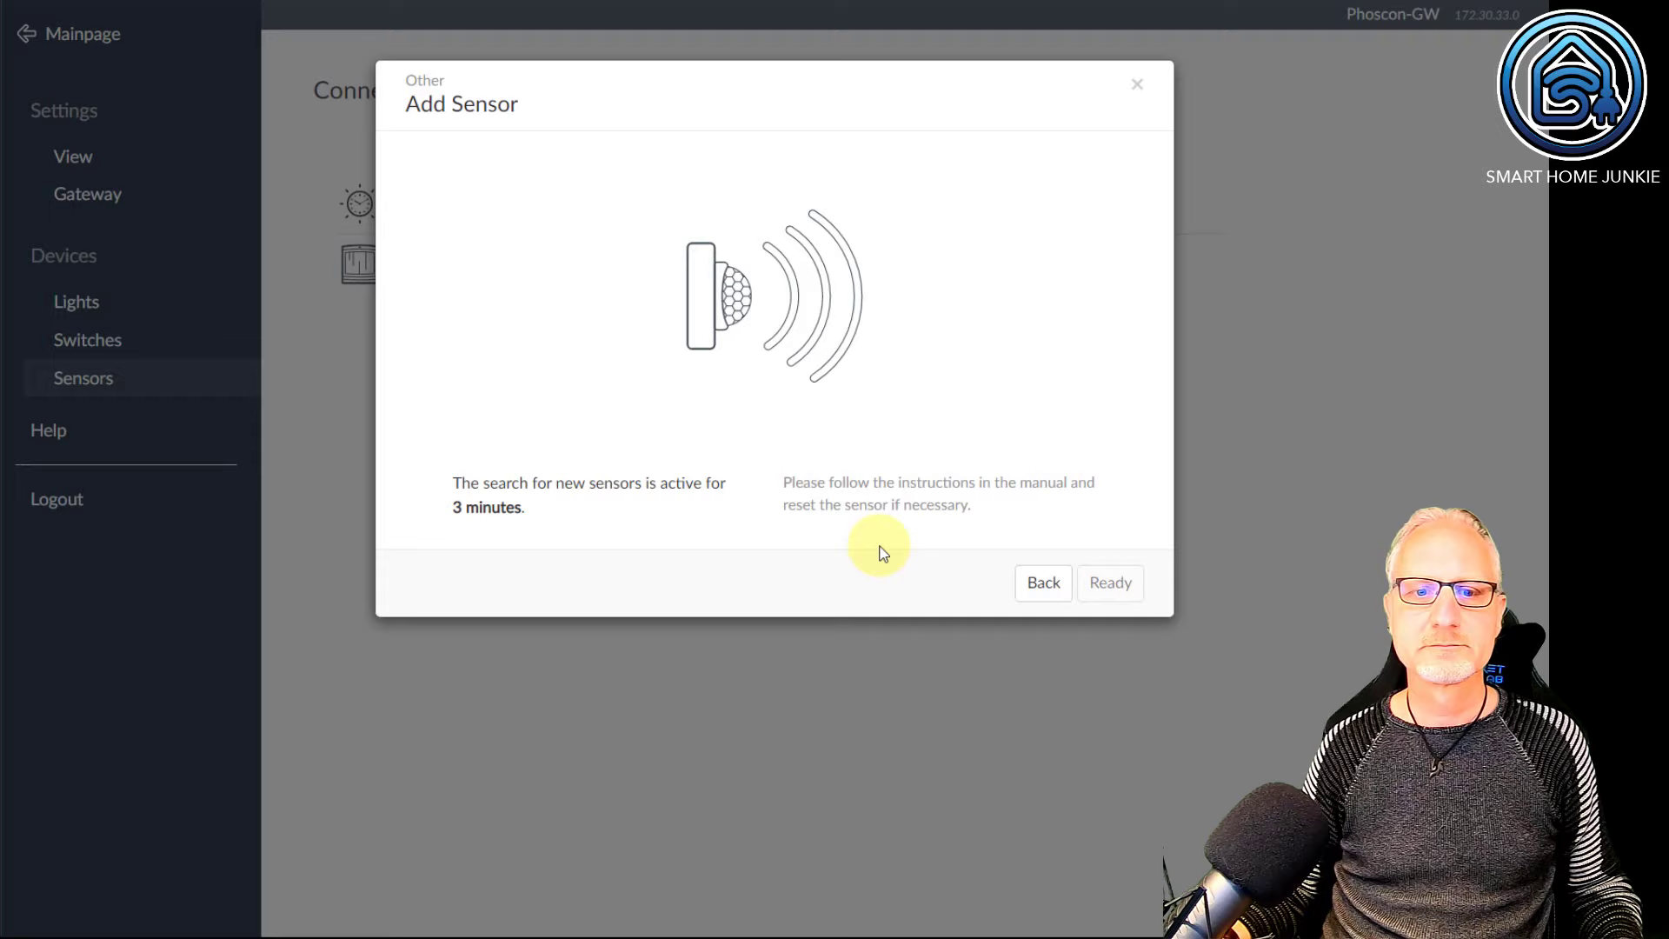
{"action": "left_click", "coordinate": [1117, 583]}
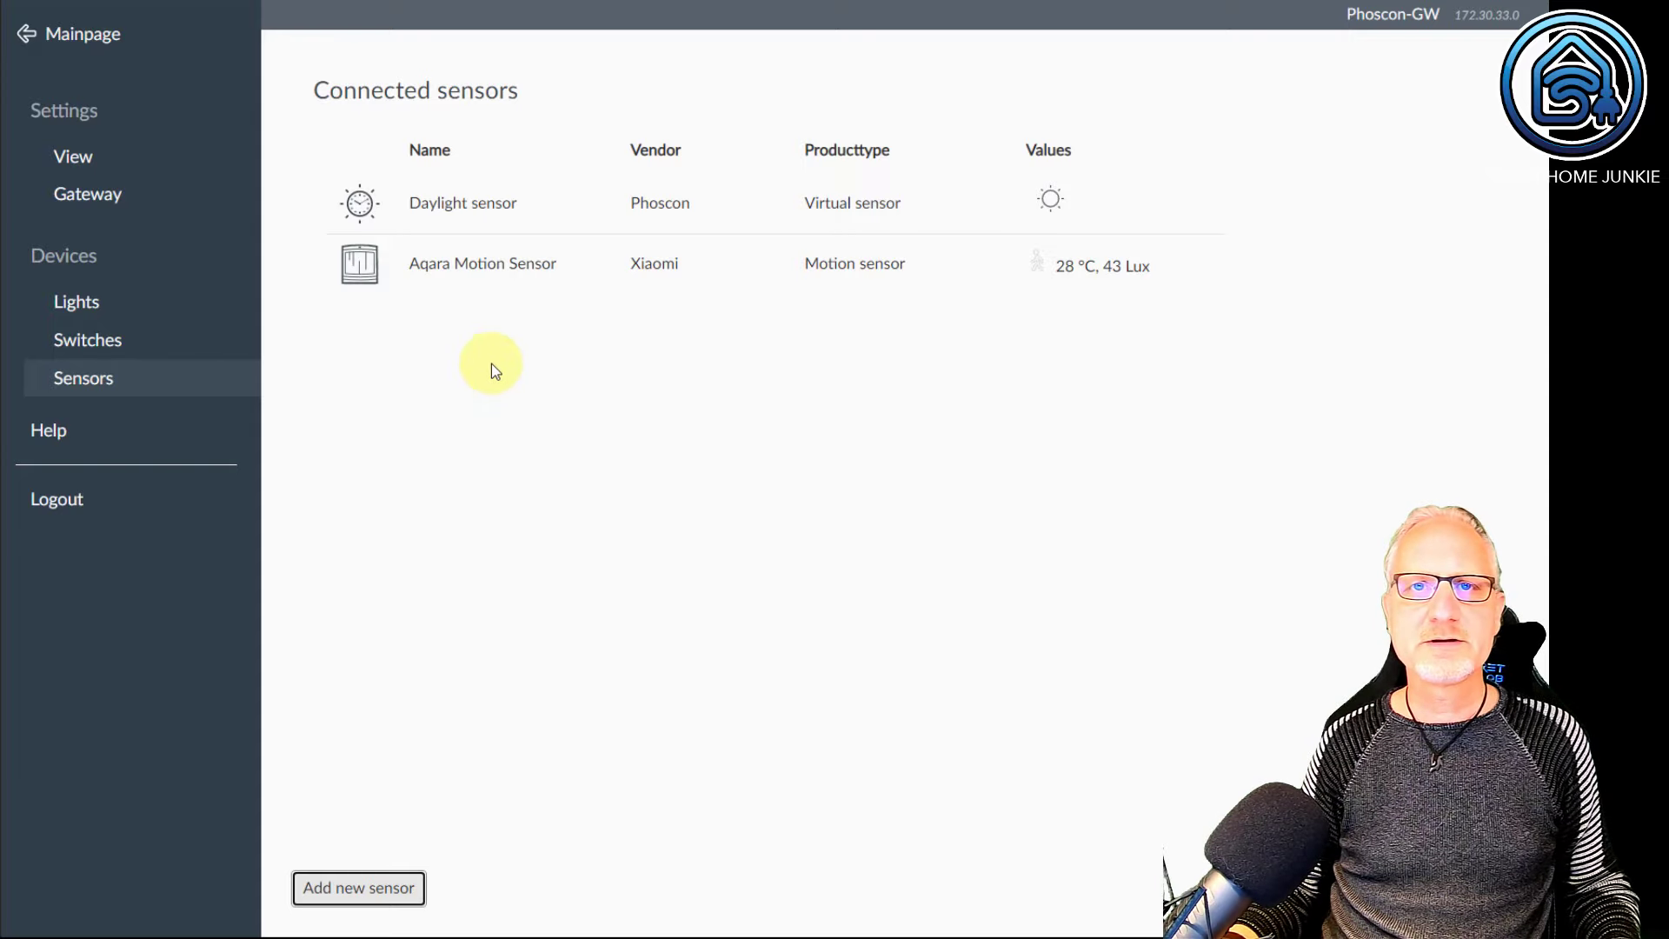
Open the deCONZ network map and drag the Blitzwolf plug and 0x302A node apart.
{"action": "left_click", "coordinate": [123, 346]}
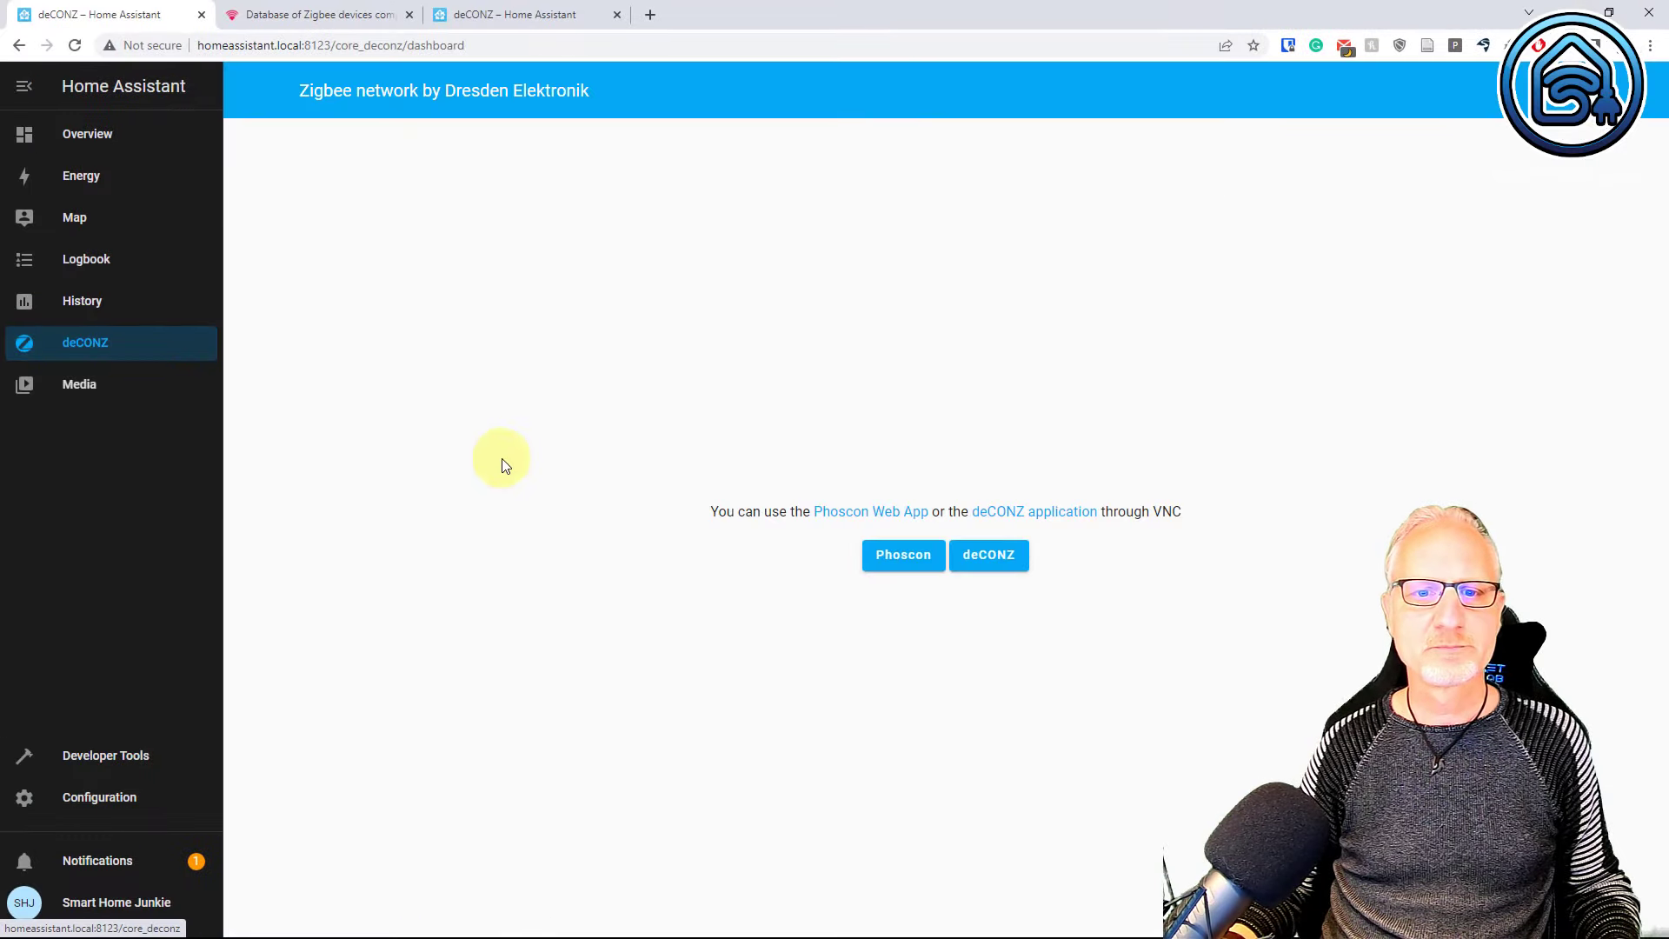
{"action": "left_click", "coordinate": [984, 554]}
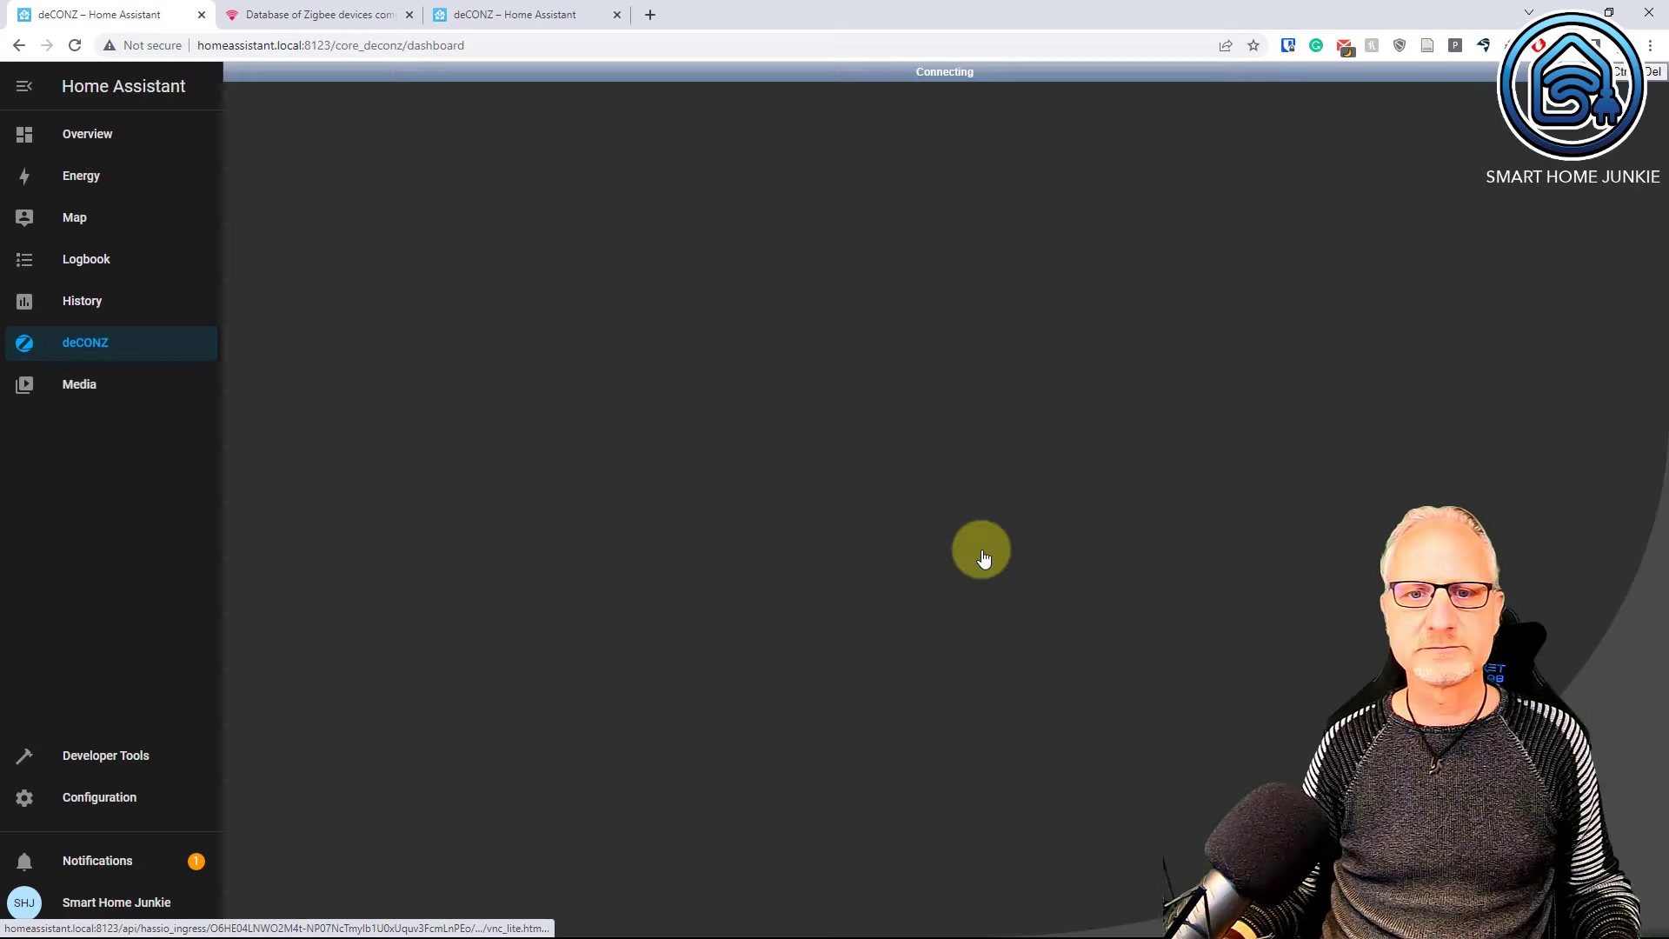
{"action": "left_click_drag", "start_coordinate": [1111, 508], "coordinate": [672, 484]}
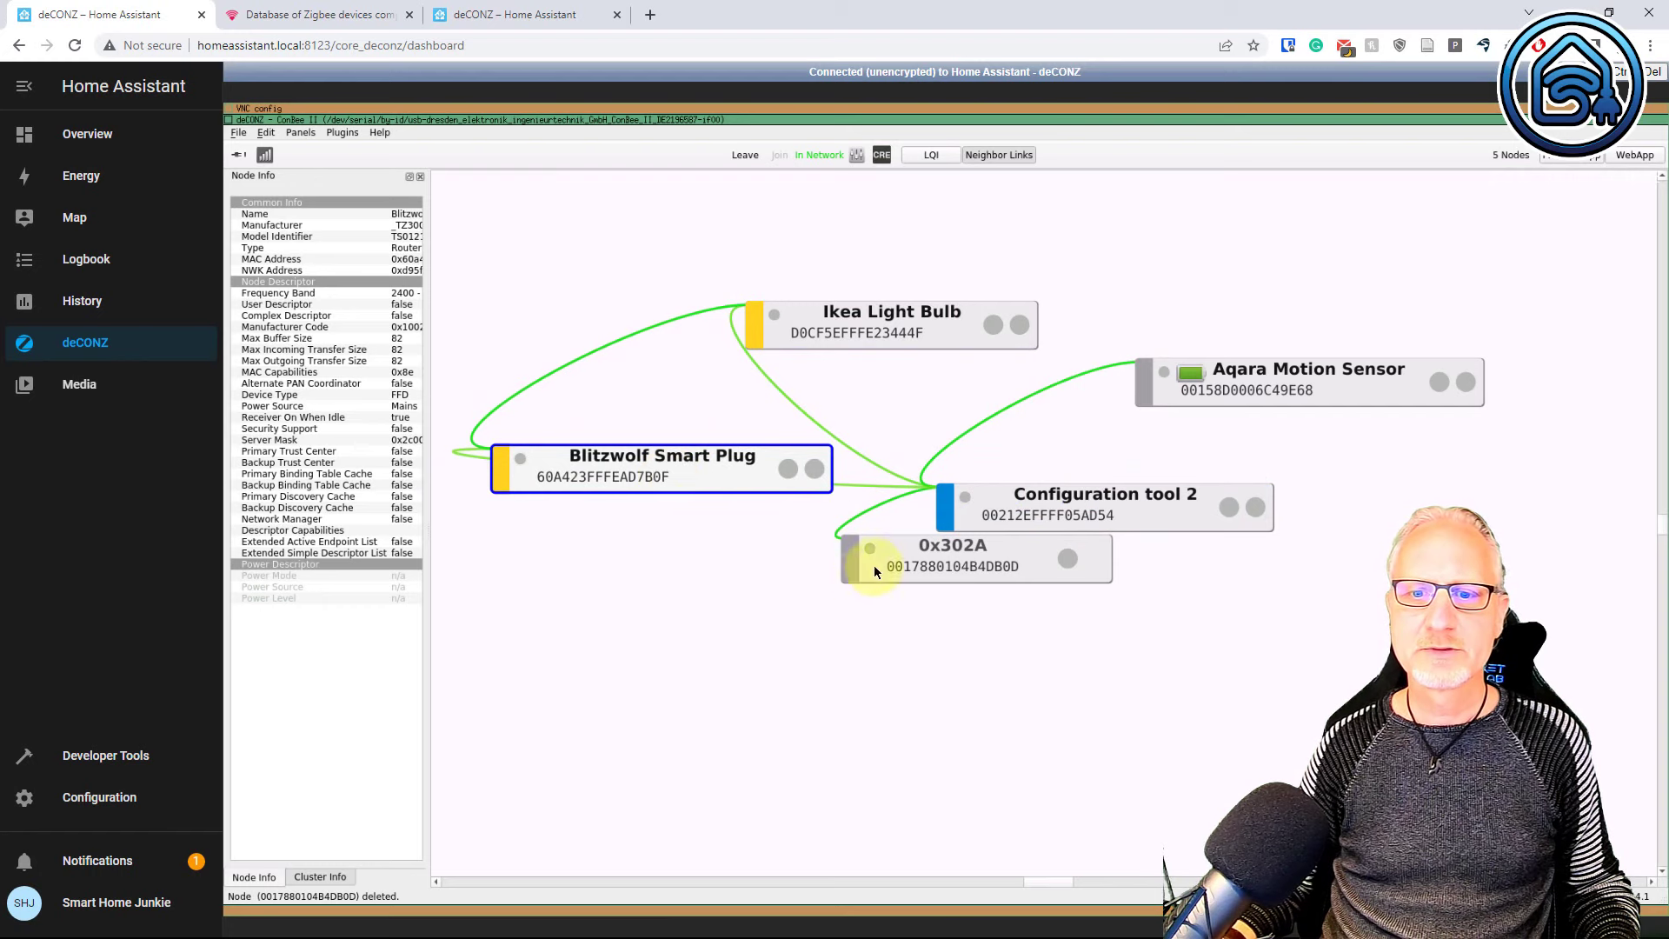
{"action": "left_click_drag", "start_coordinate": [873, 565], "coordinate": [634, 607]}
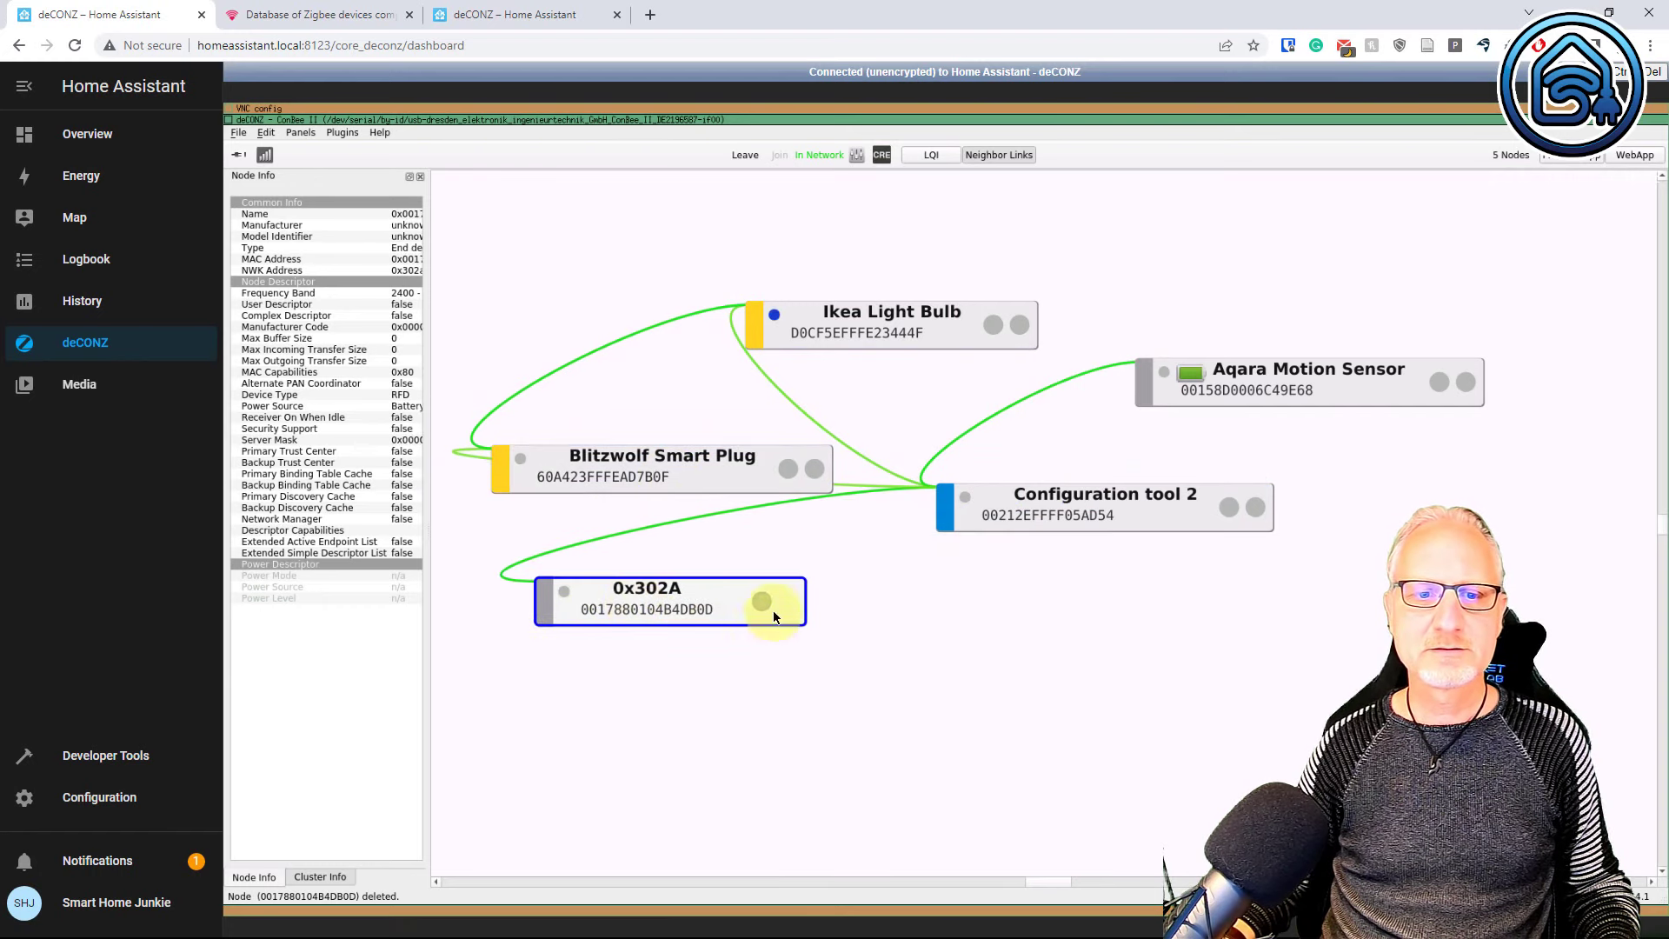
{"action": "left_click", "coordinate": [642, 582]}
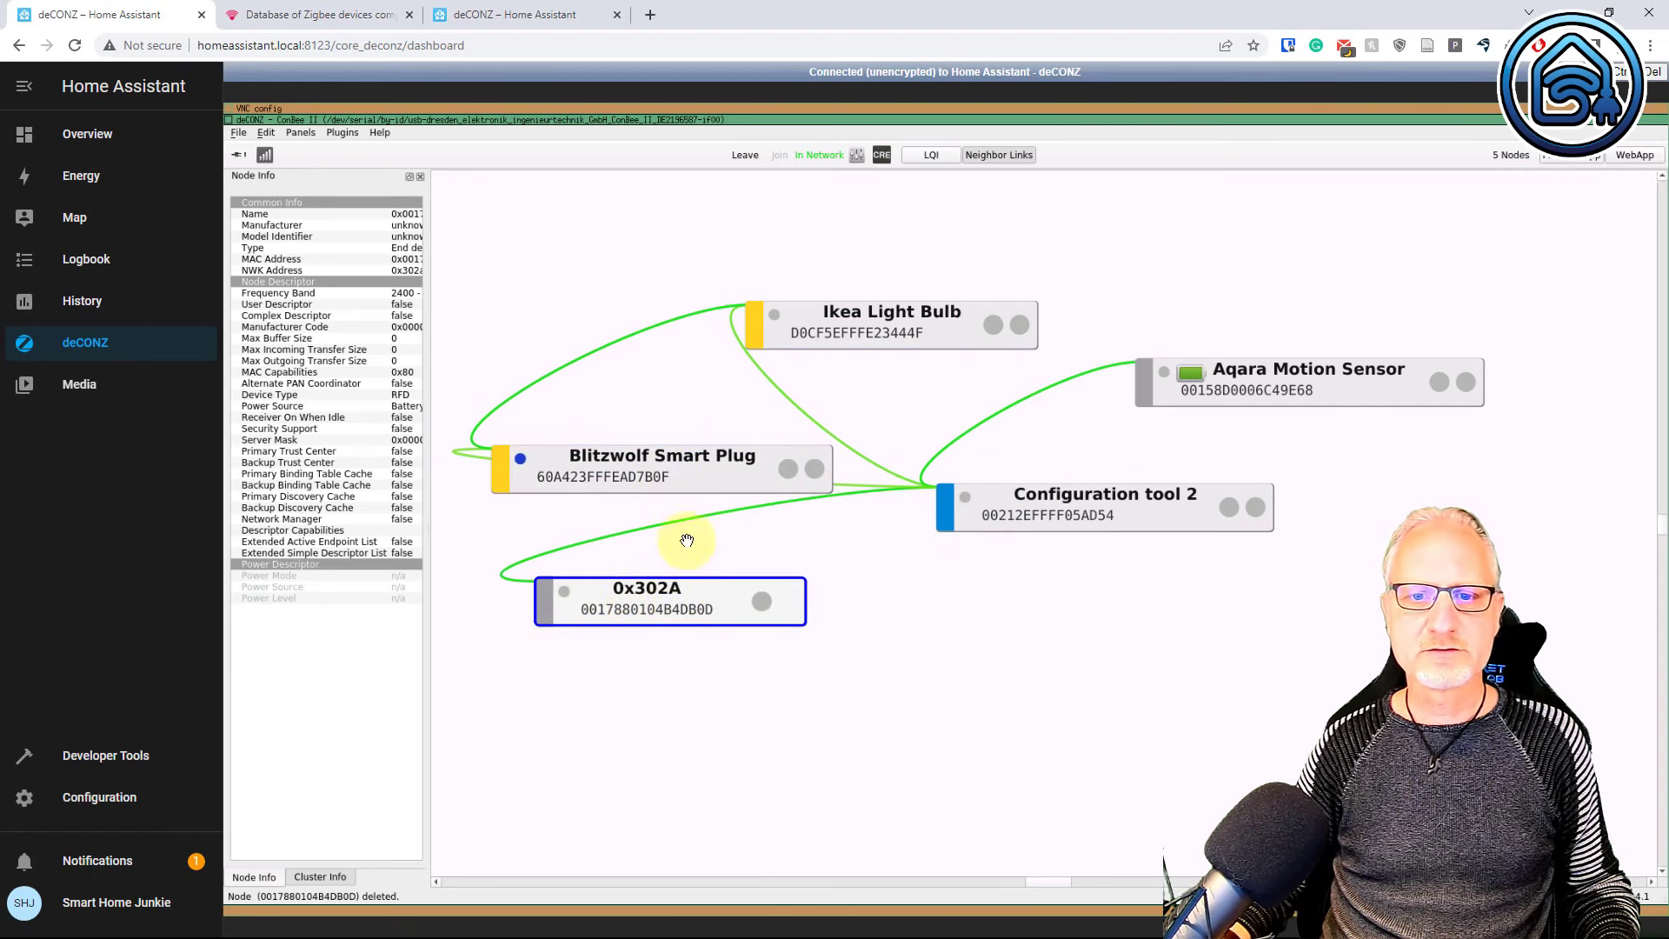
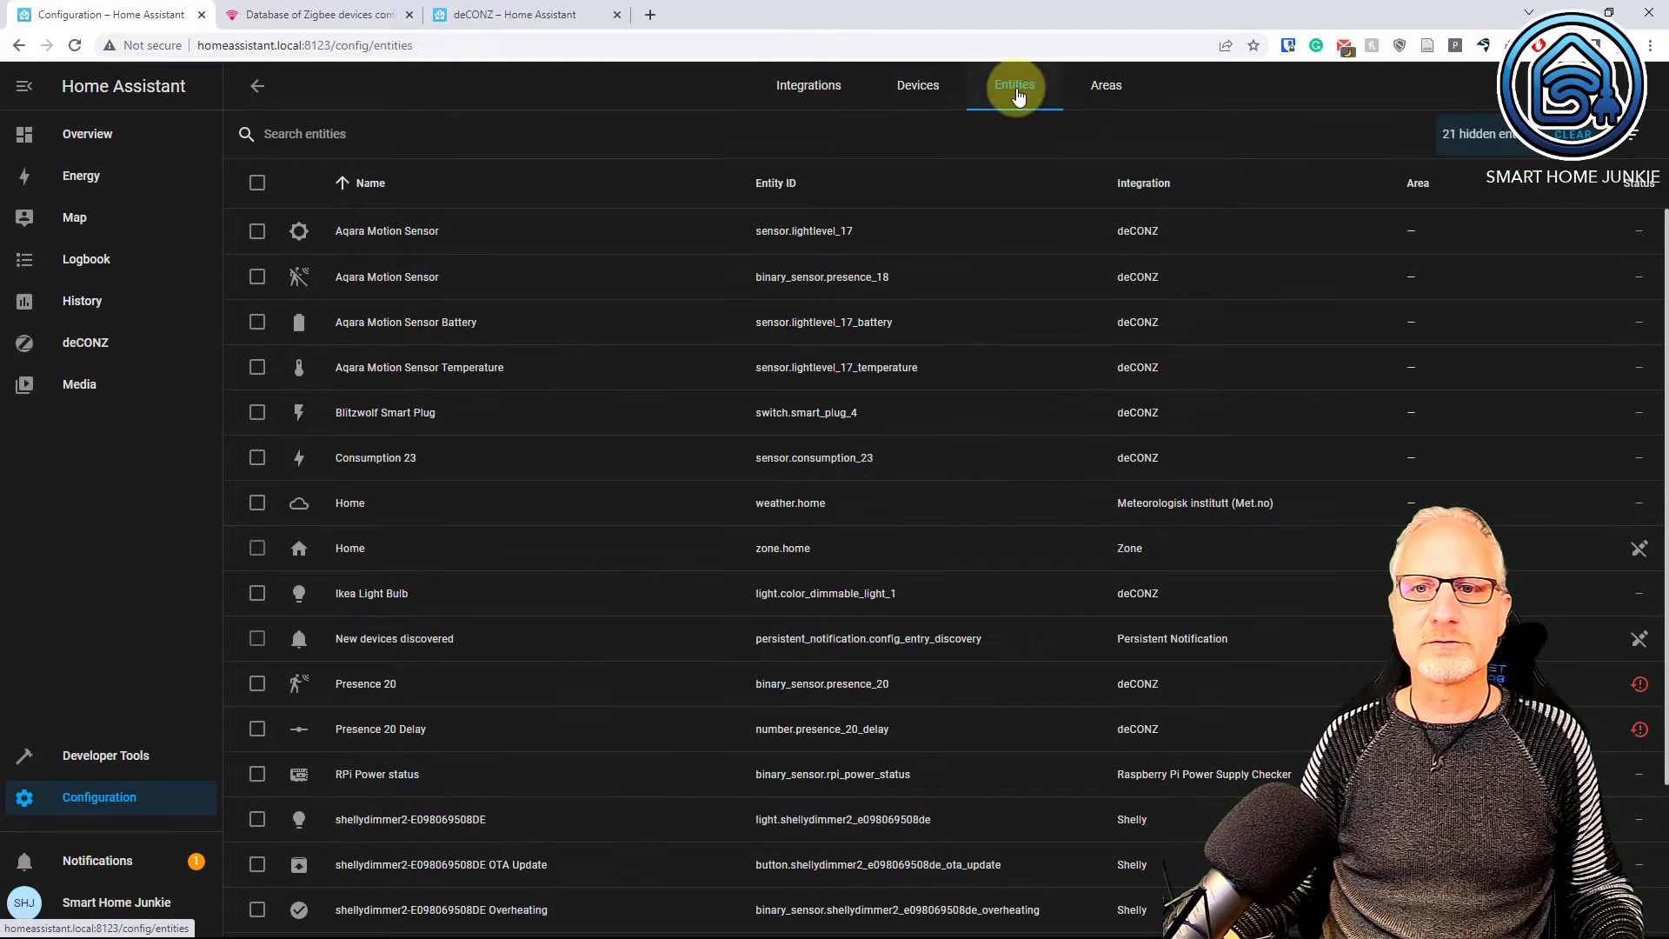
Sort entities by integration, then put the Overview dashboard's DECONZ view into edit mode.
{"action": "left_click", "coordinate": [1161, 185]}
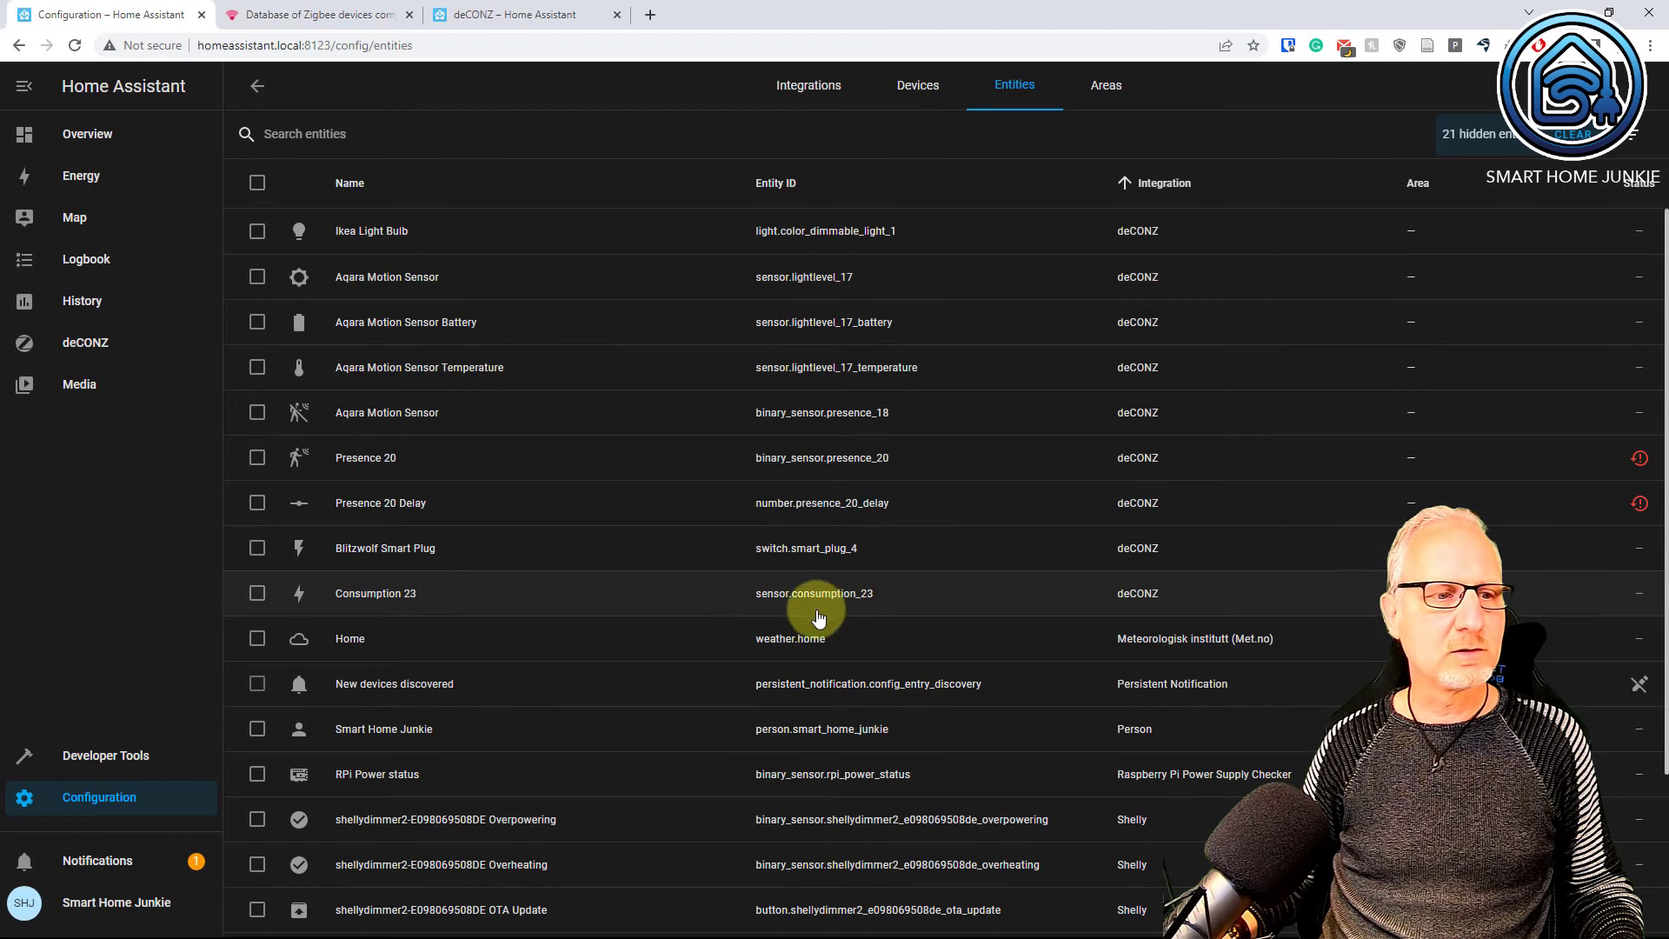
{"action": "left_click", "coordinate": [90, 136]}
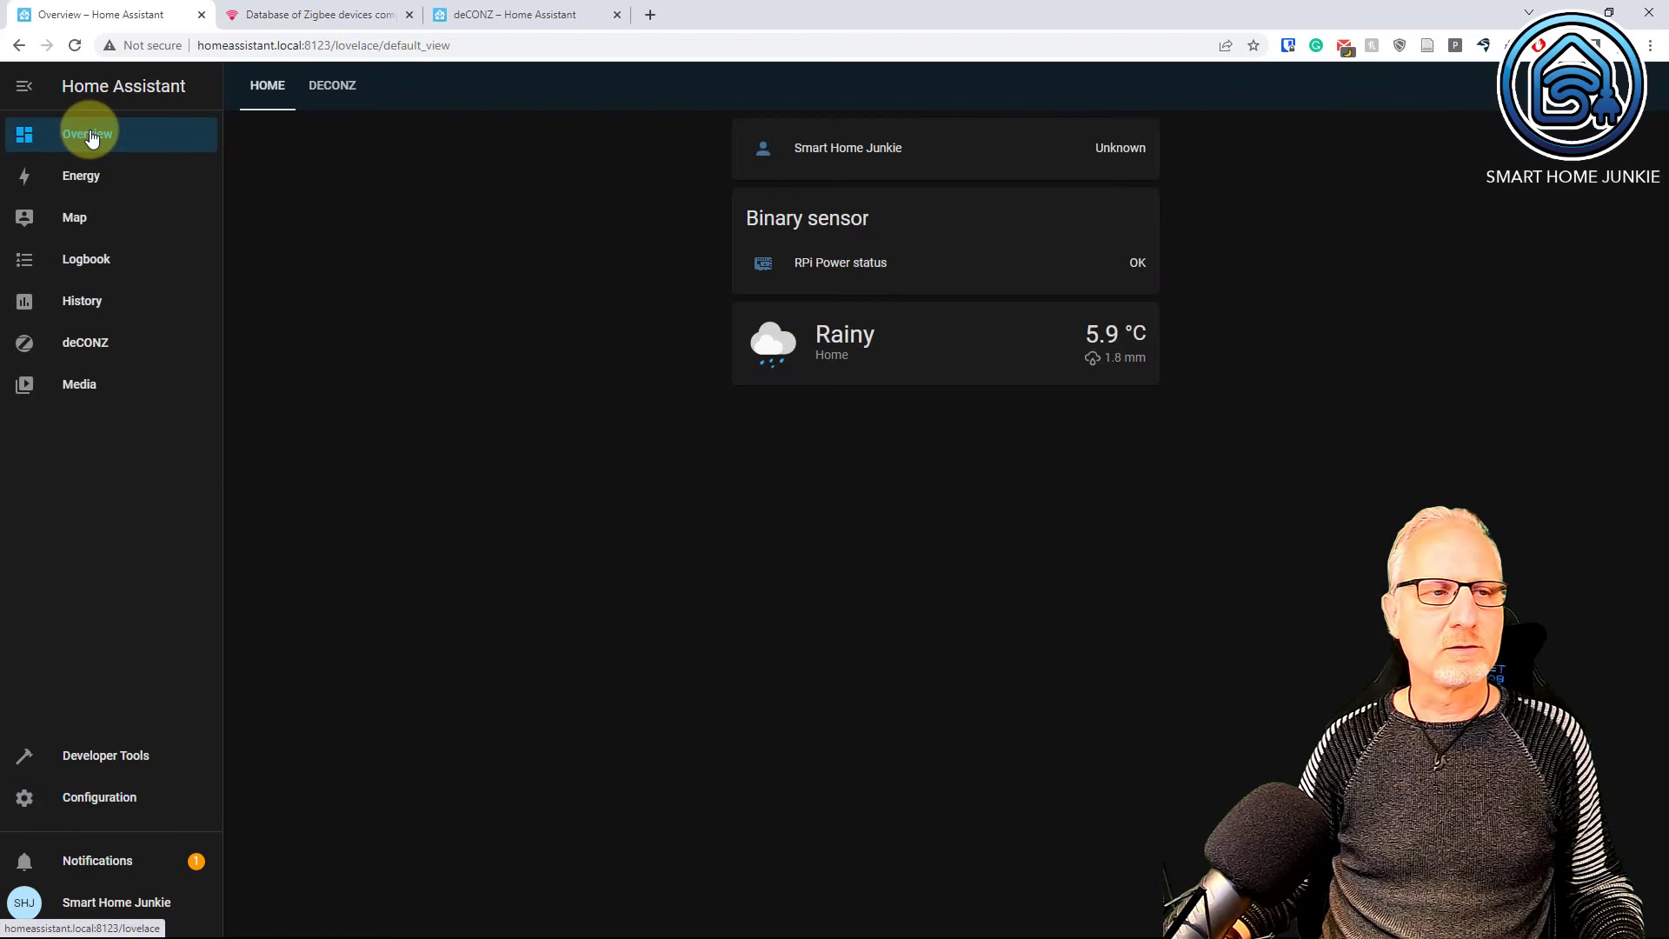
{"action": "left_click", "coordinate": [334, 87]}
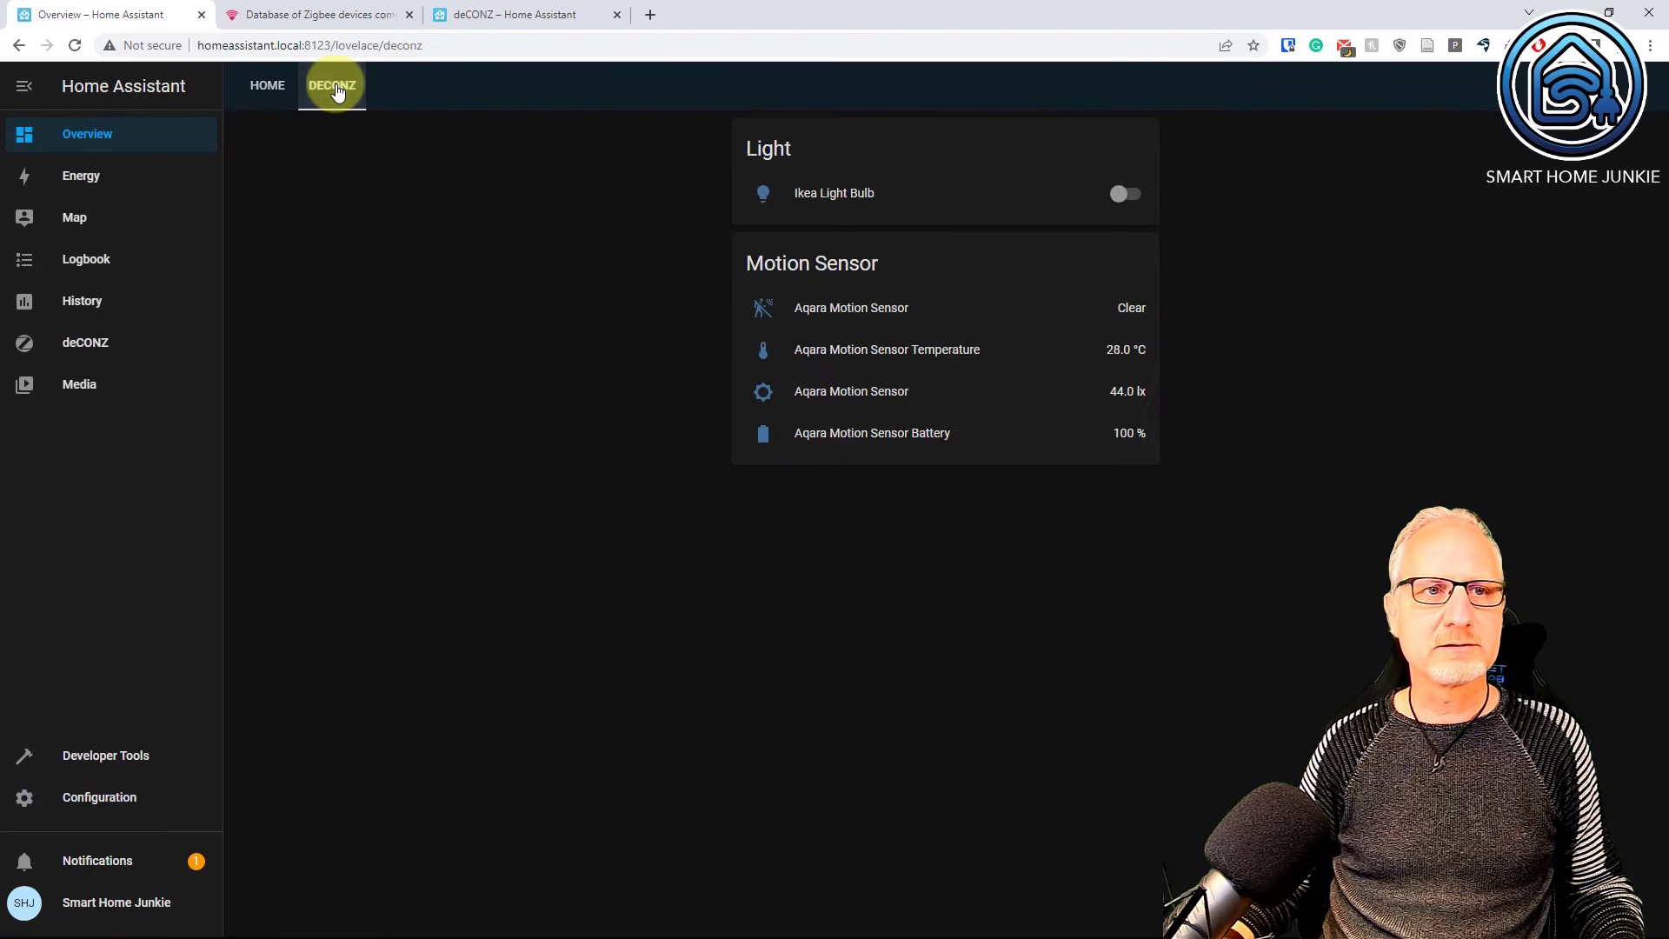
{"action": "left_click", "coordinate": [1637, 86]}
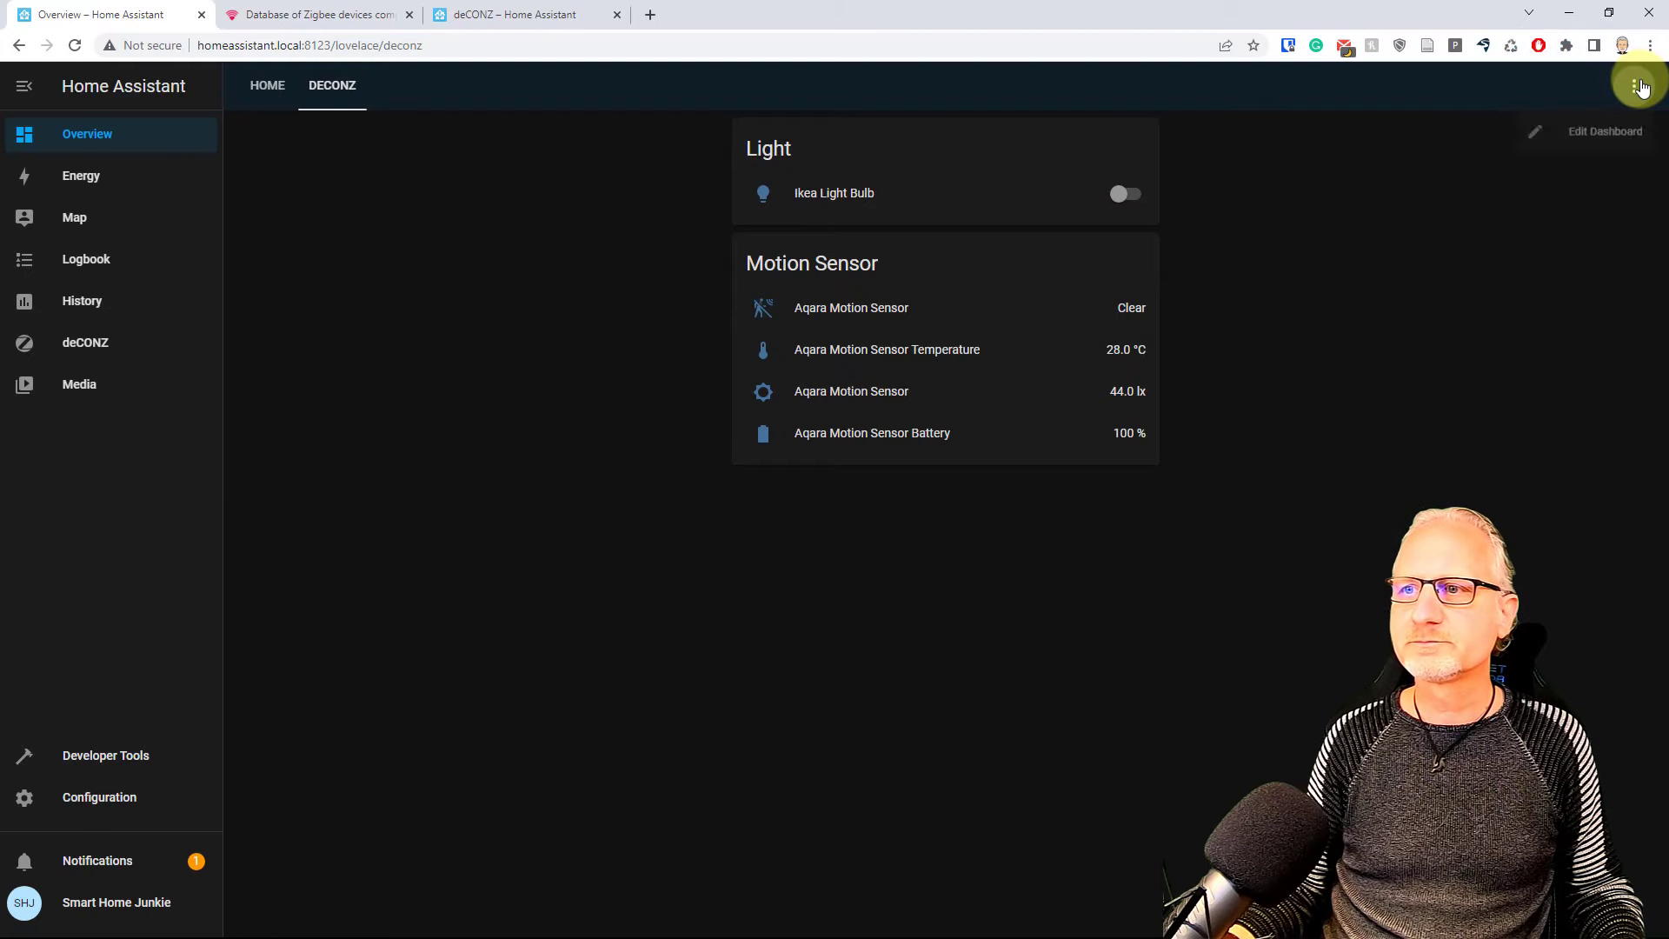
{"action": "left_click", "coordinate": [1594, 135]}
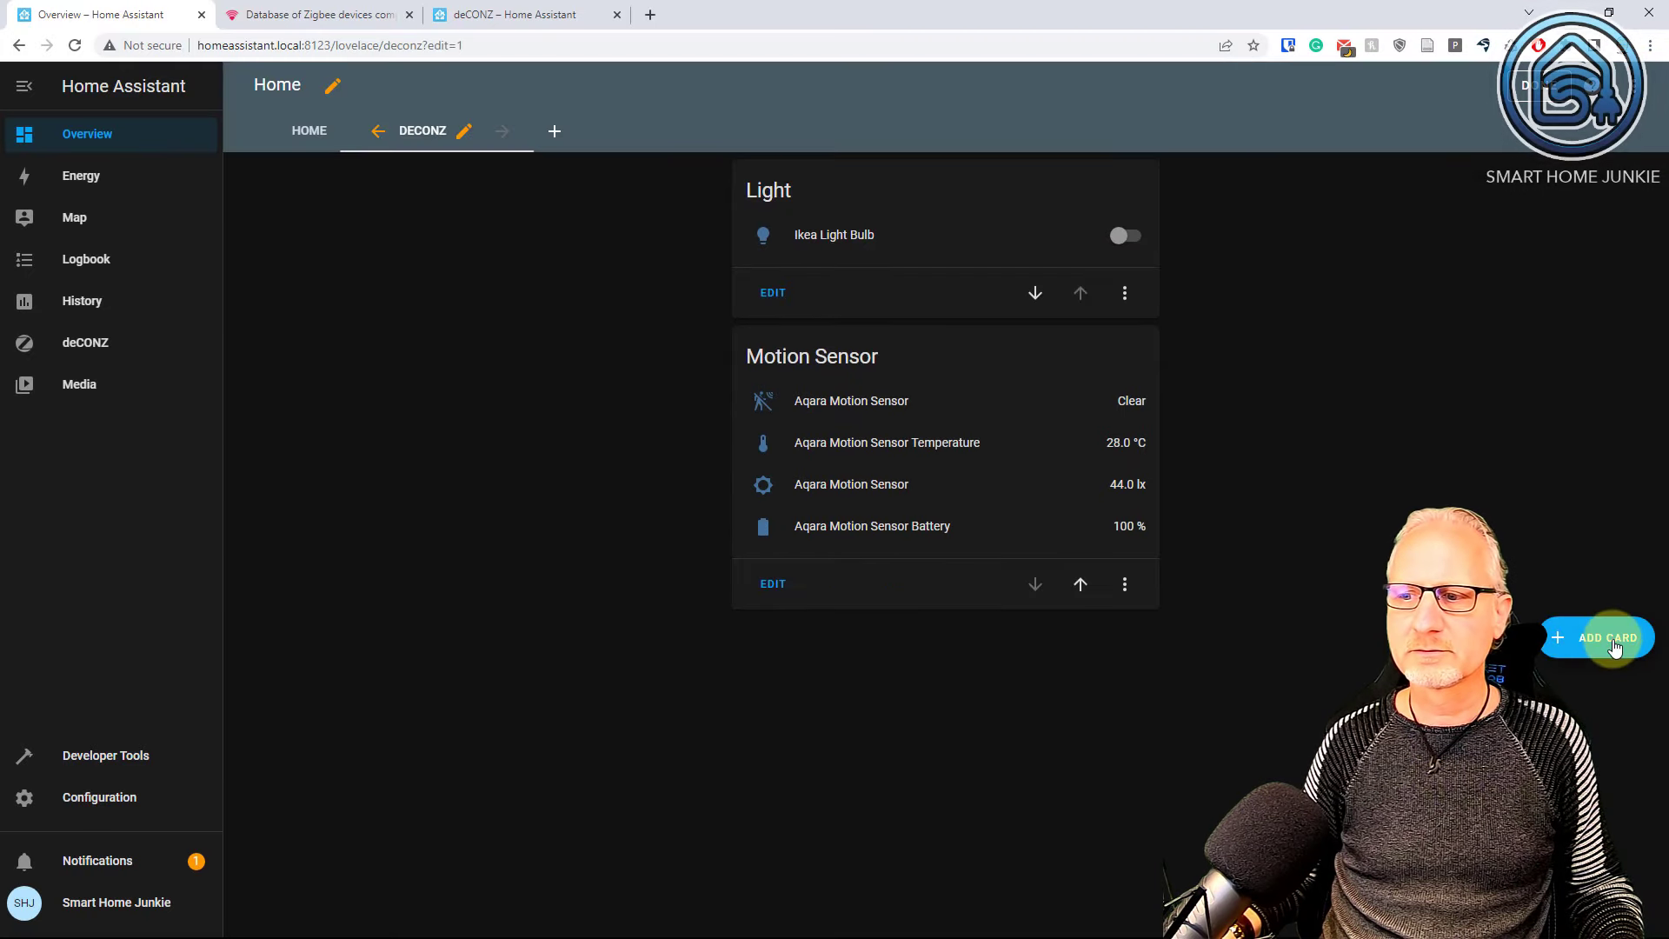
Add a new Entities card titled 'Smart Plug' to the deCONZ view.
{"action": "left_click", "coordinate": [1574, 636]}
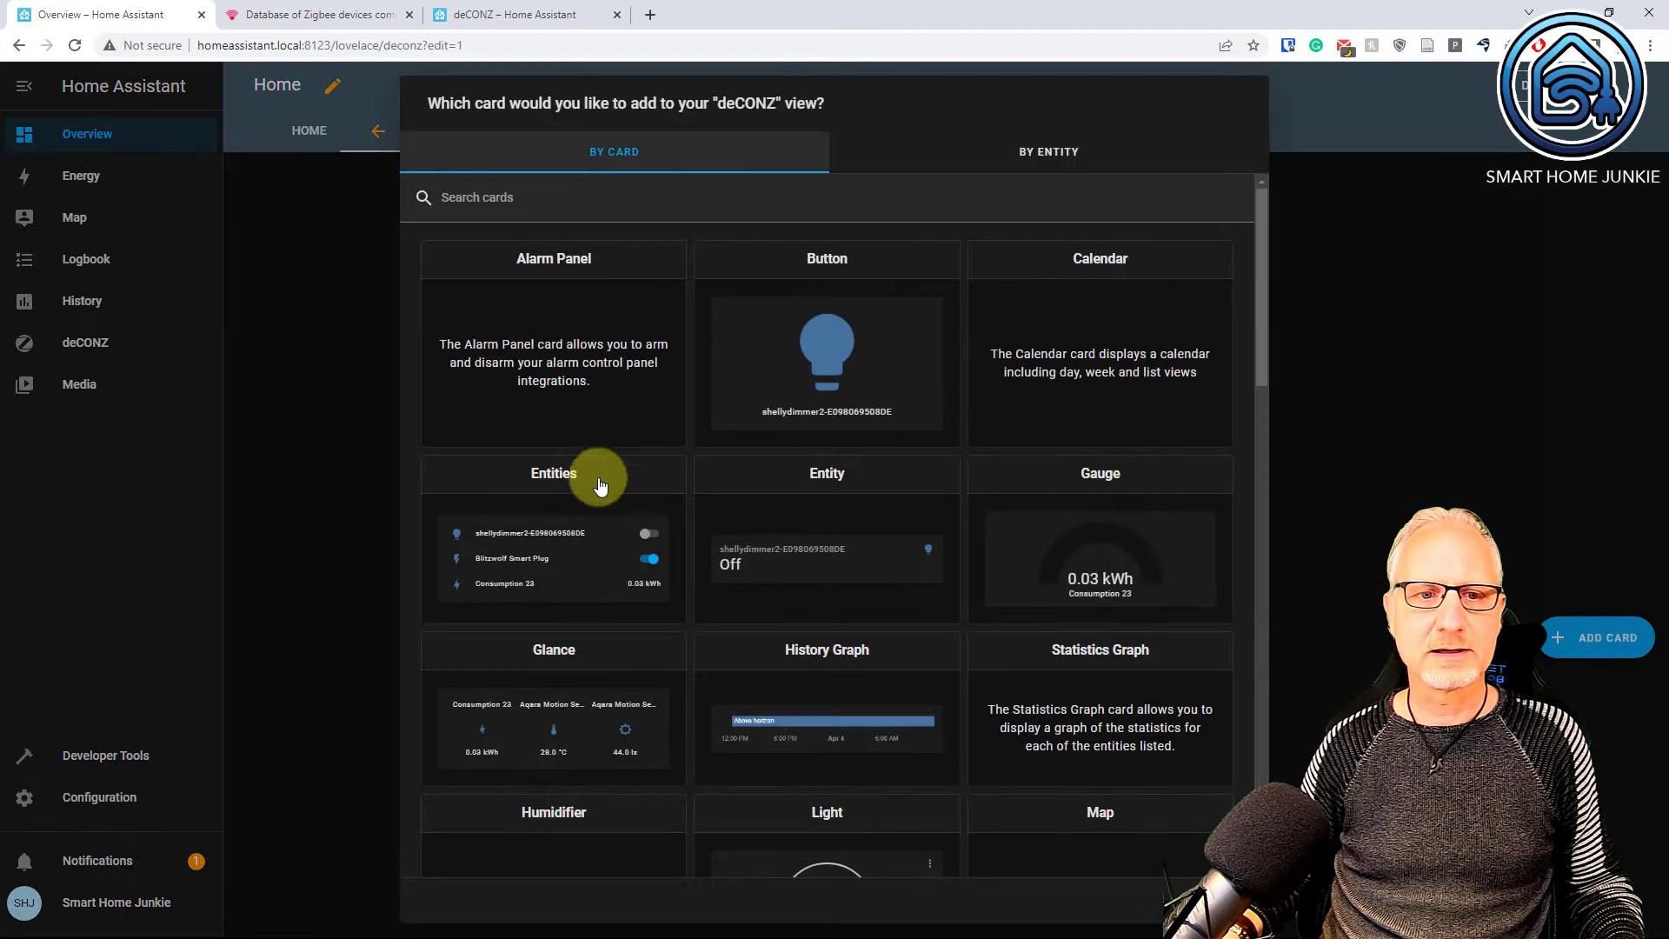
{"action": "left_click", "coordinate": [591, 479]}
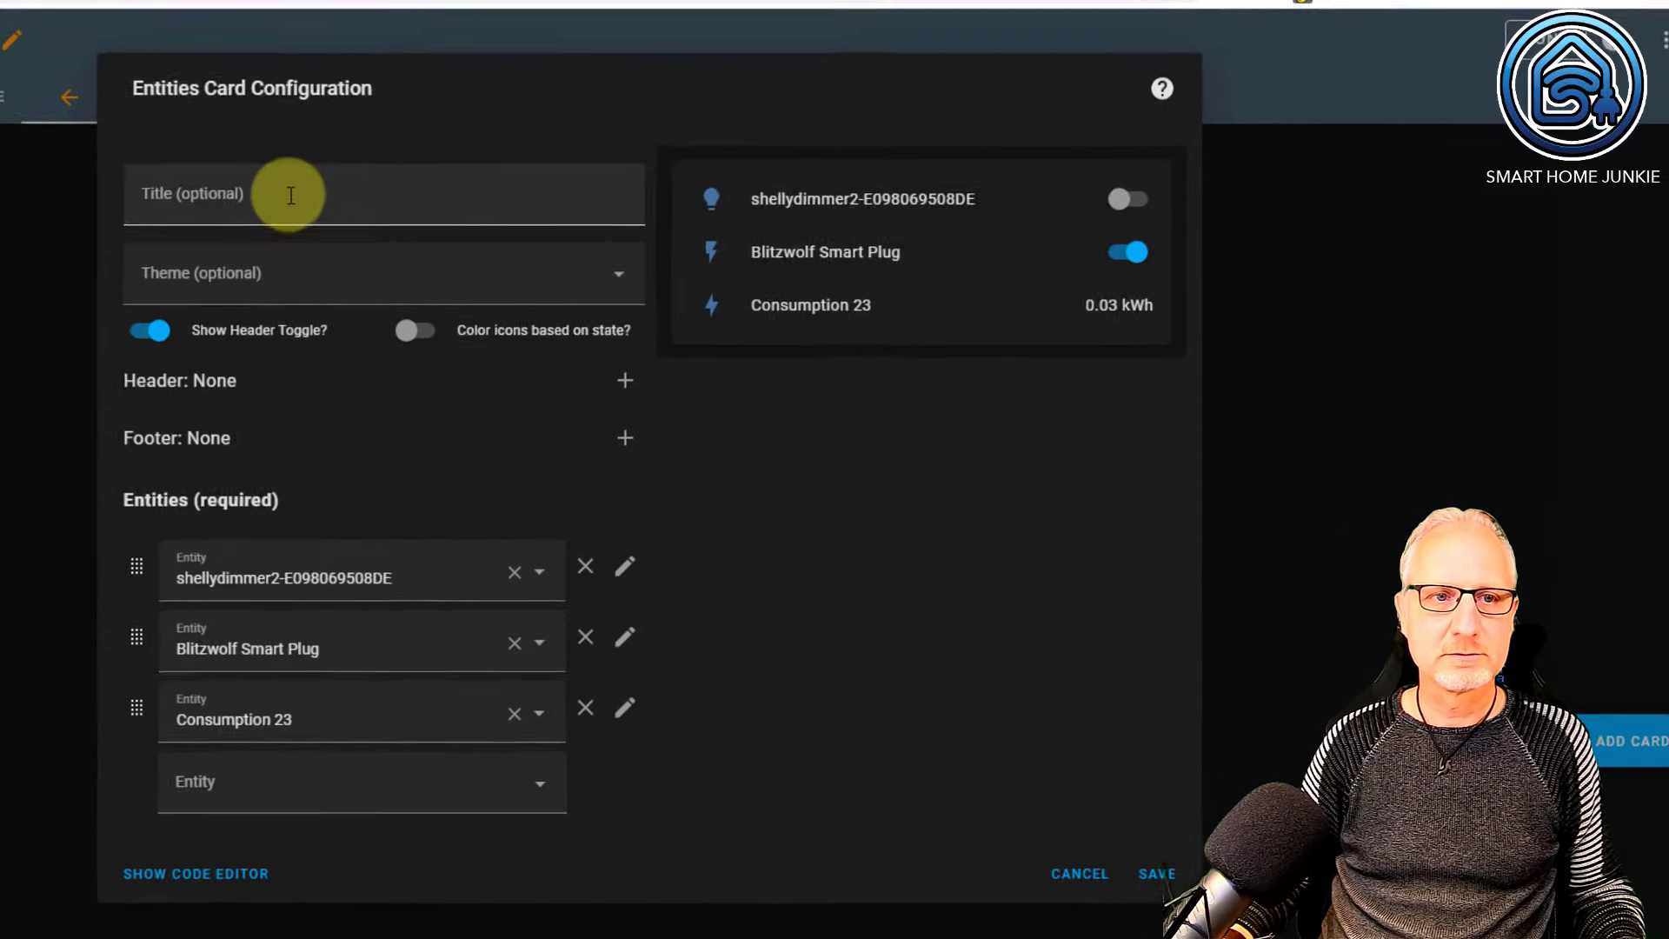
{"action": "left_click", "coordinate": [291, 195]}
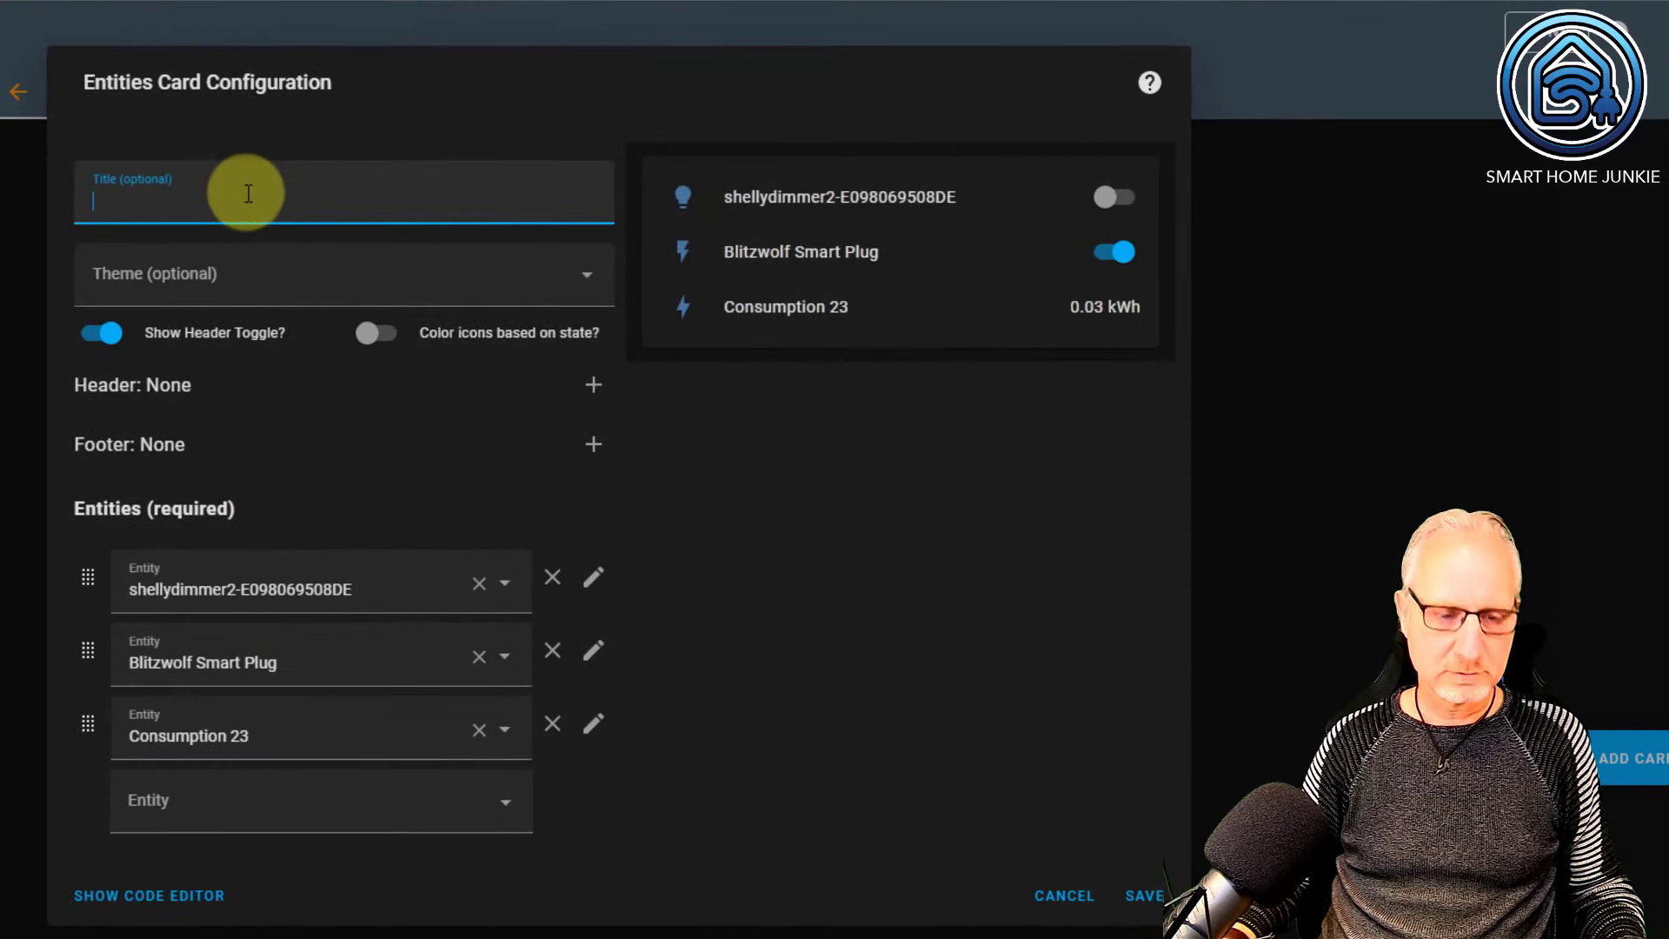
{"action": "type", "text": "Smart Plug"}
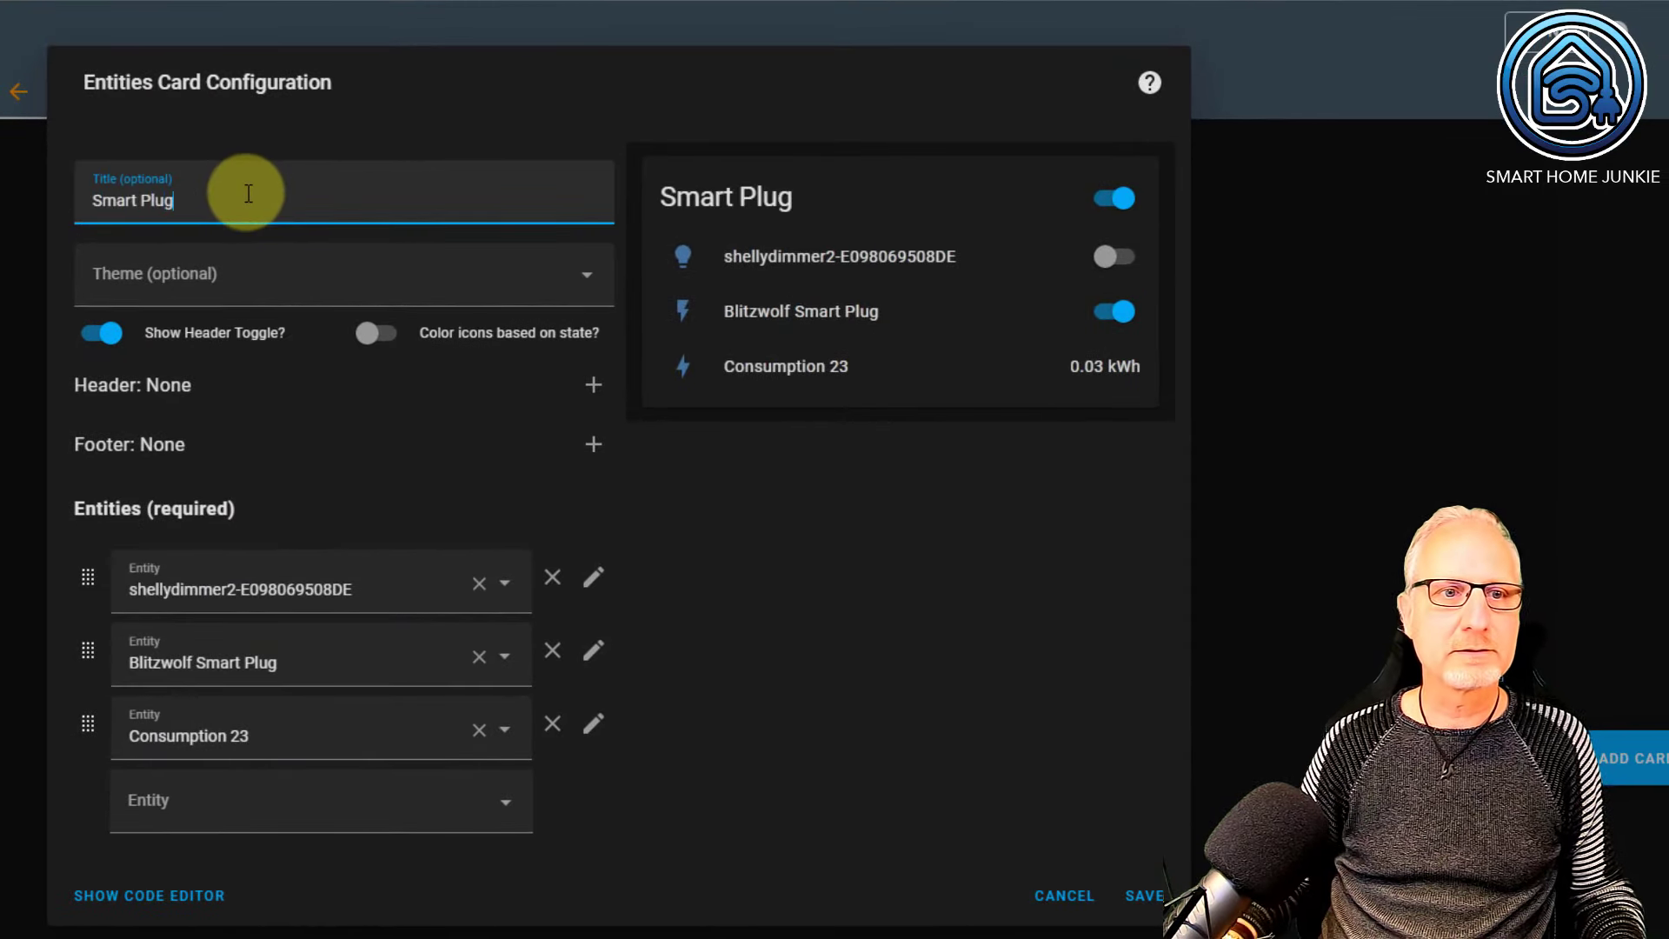
{"action": "key", "text": "Tab"}
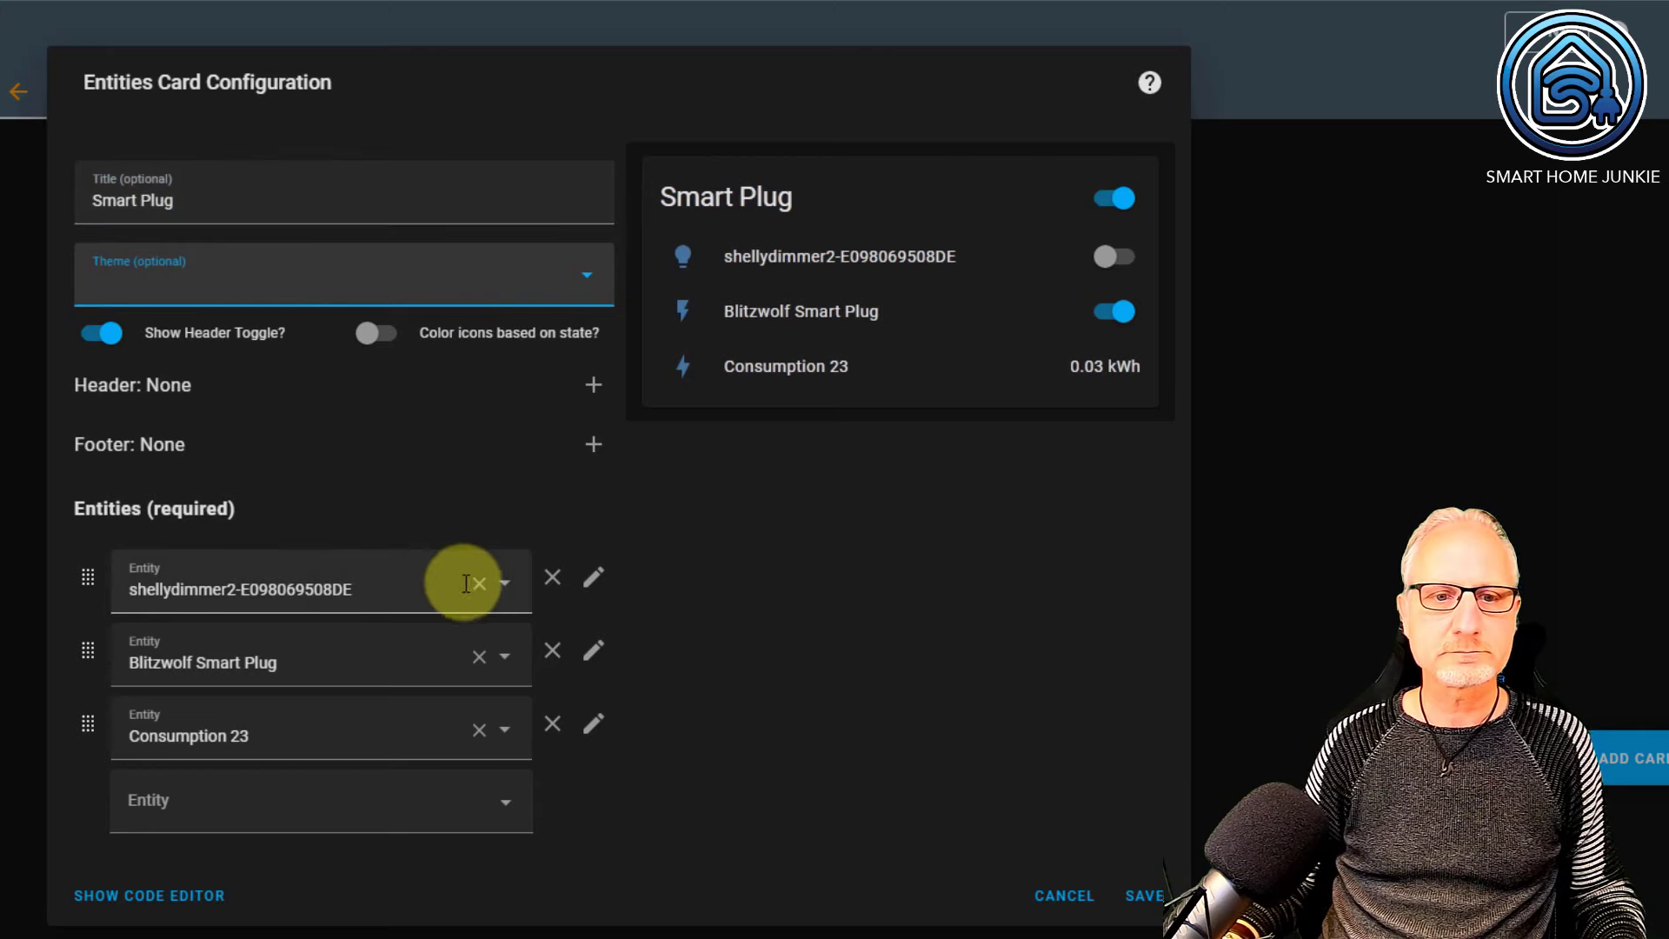
Replace the card's default entities with Blitzwolf Smart Plug and Consumption 23, then save it.
{"action": "left_click", "coordinate": [478, 585]}
{"action": "left_click", "coordinate": [478, 584]}
{"action": "left_click", "coordinate": [478, 584]}
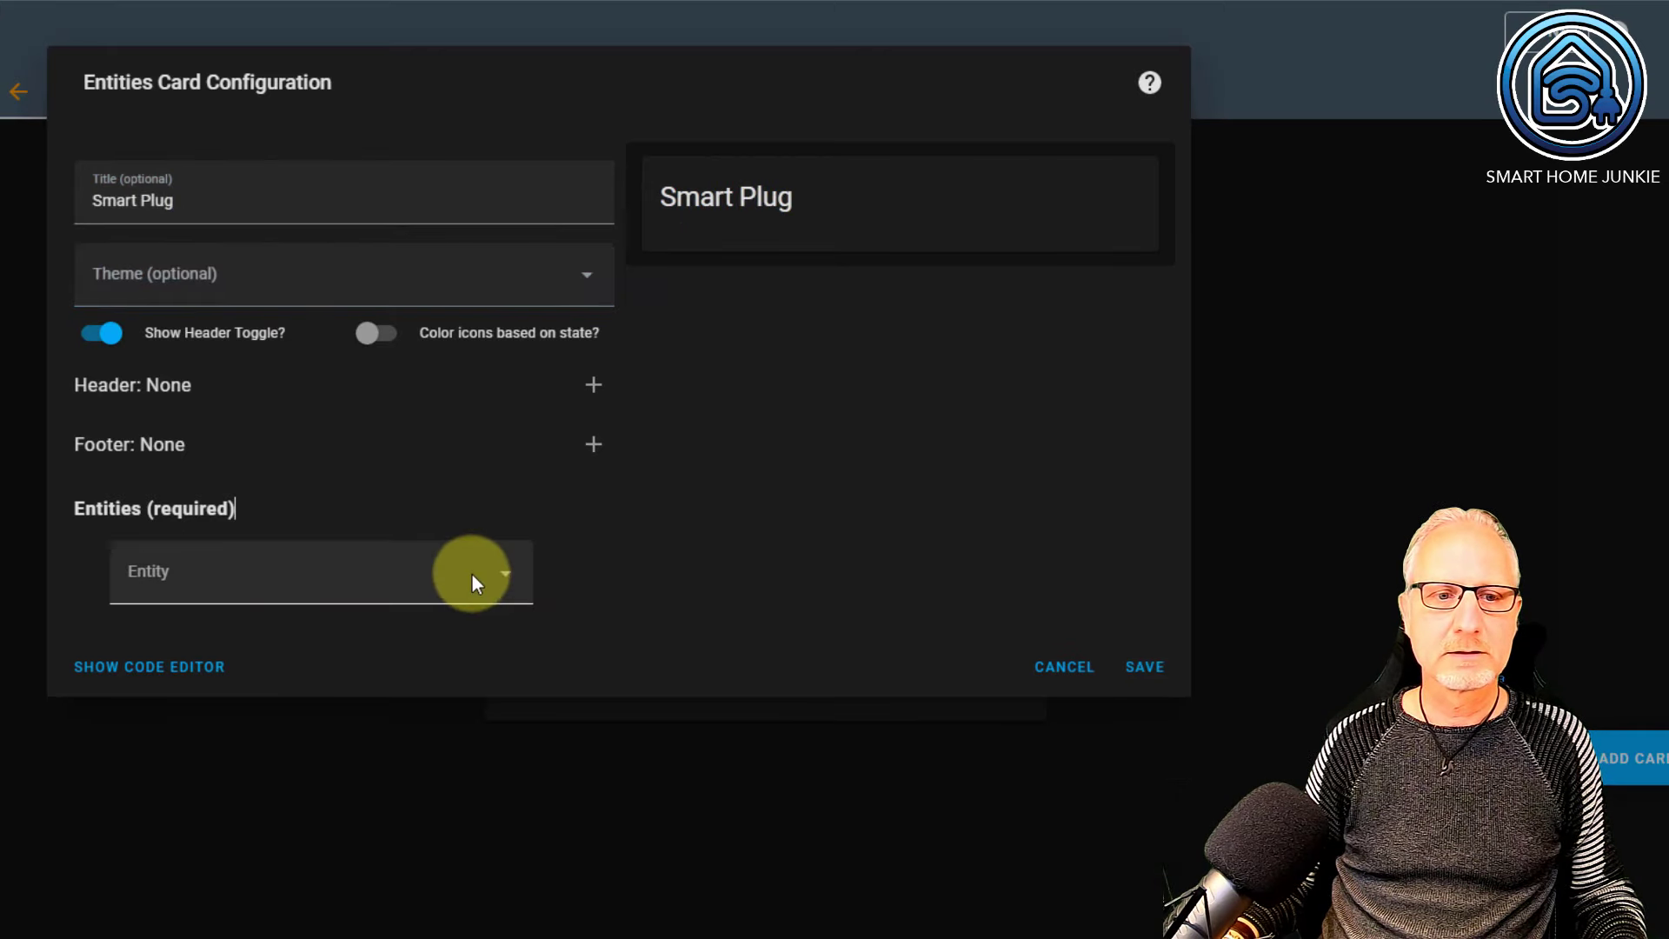
{"action": "left_click", "coordinate": [304, 591]}
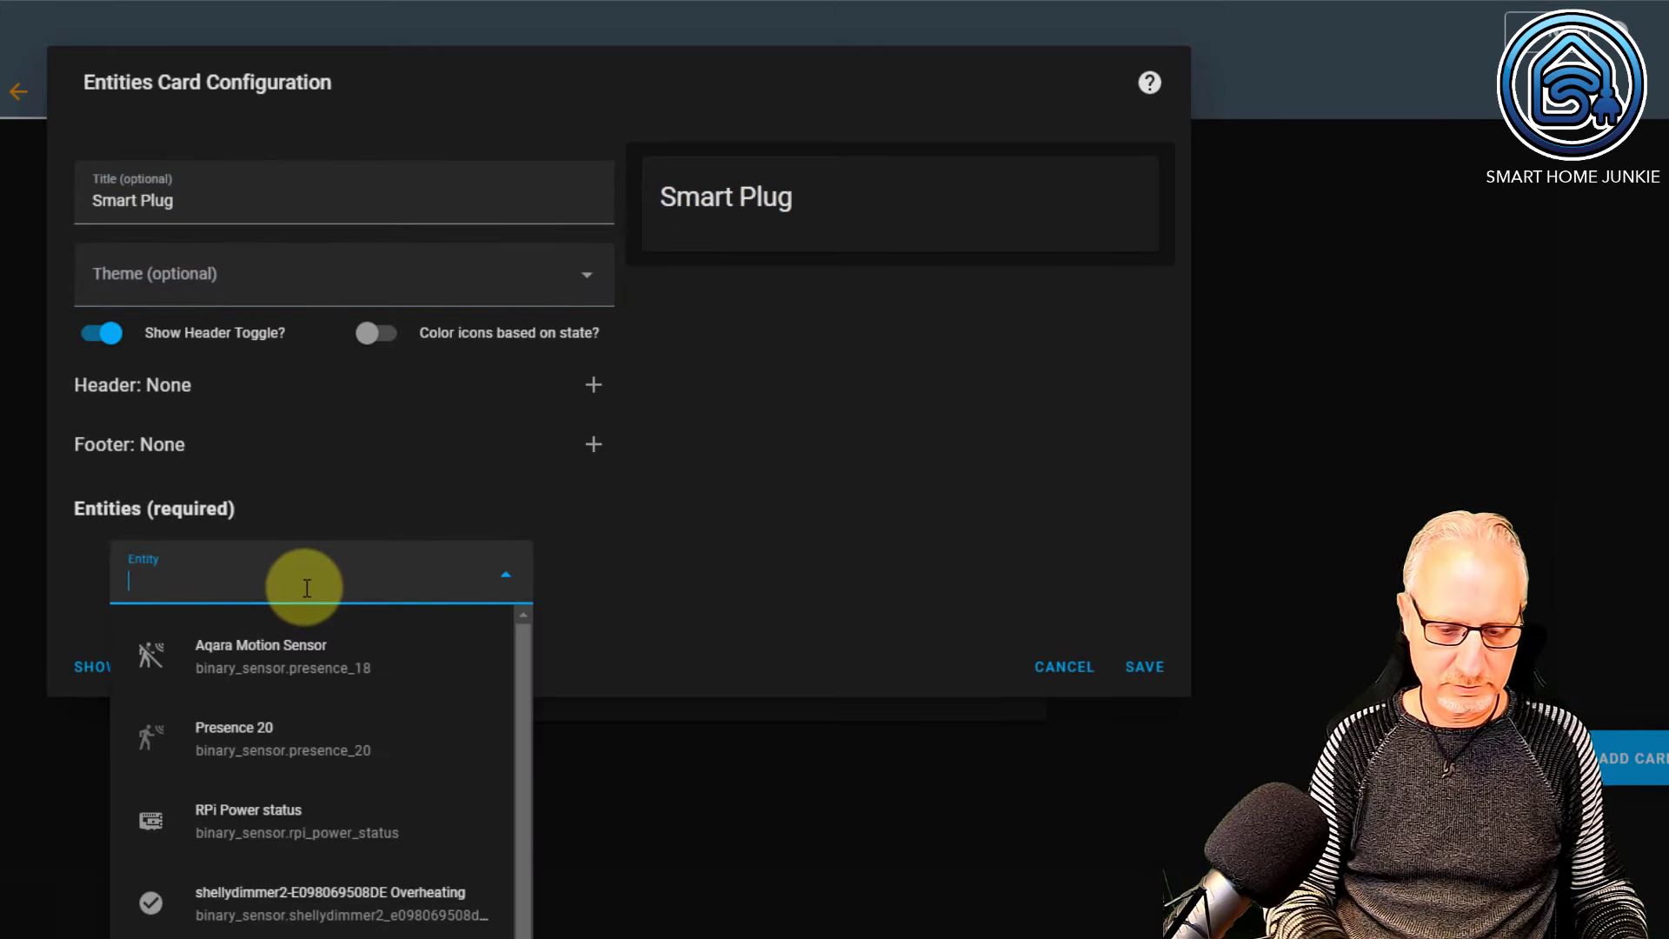
{"action": "type", "text": "Blitz"}
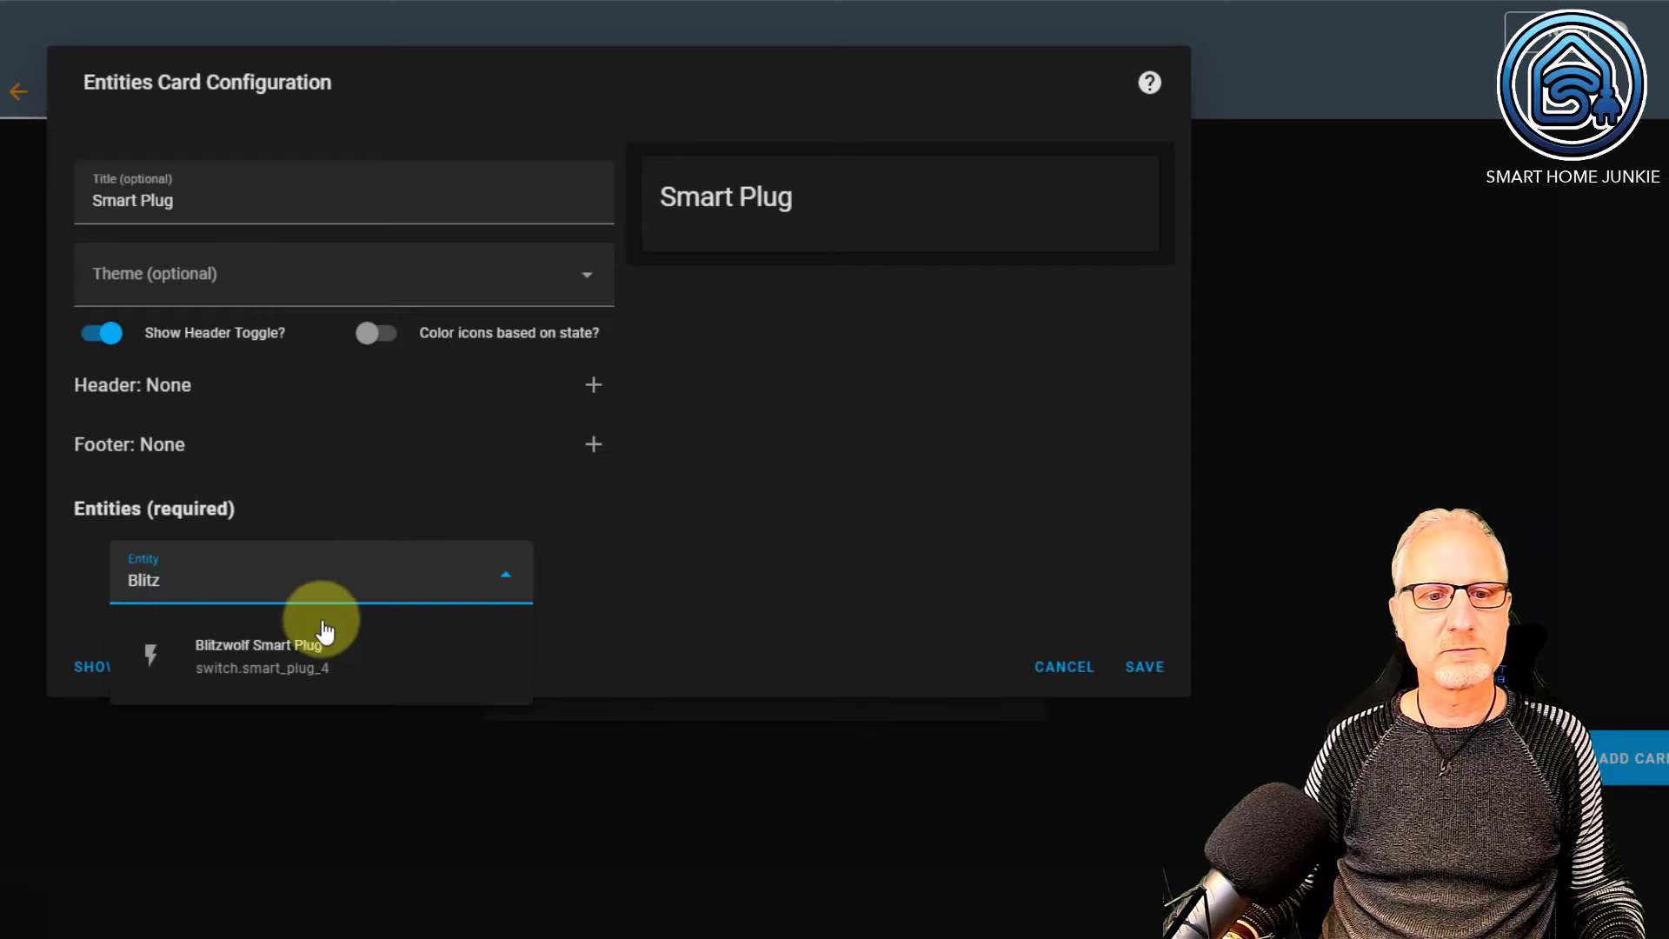
{"action": "left_click", "coordinate": [324, 661]}
{"action": "left_click", "coordinate": [507, 665]}
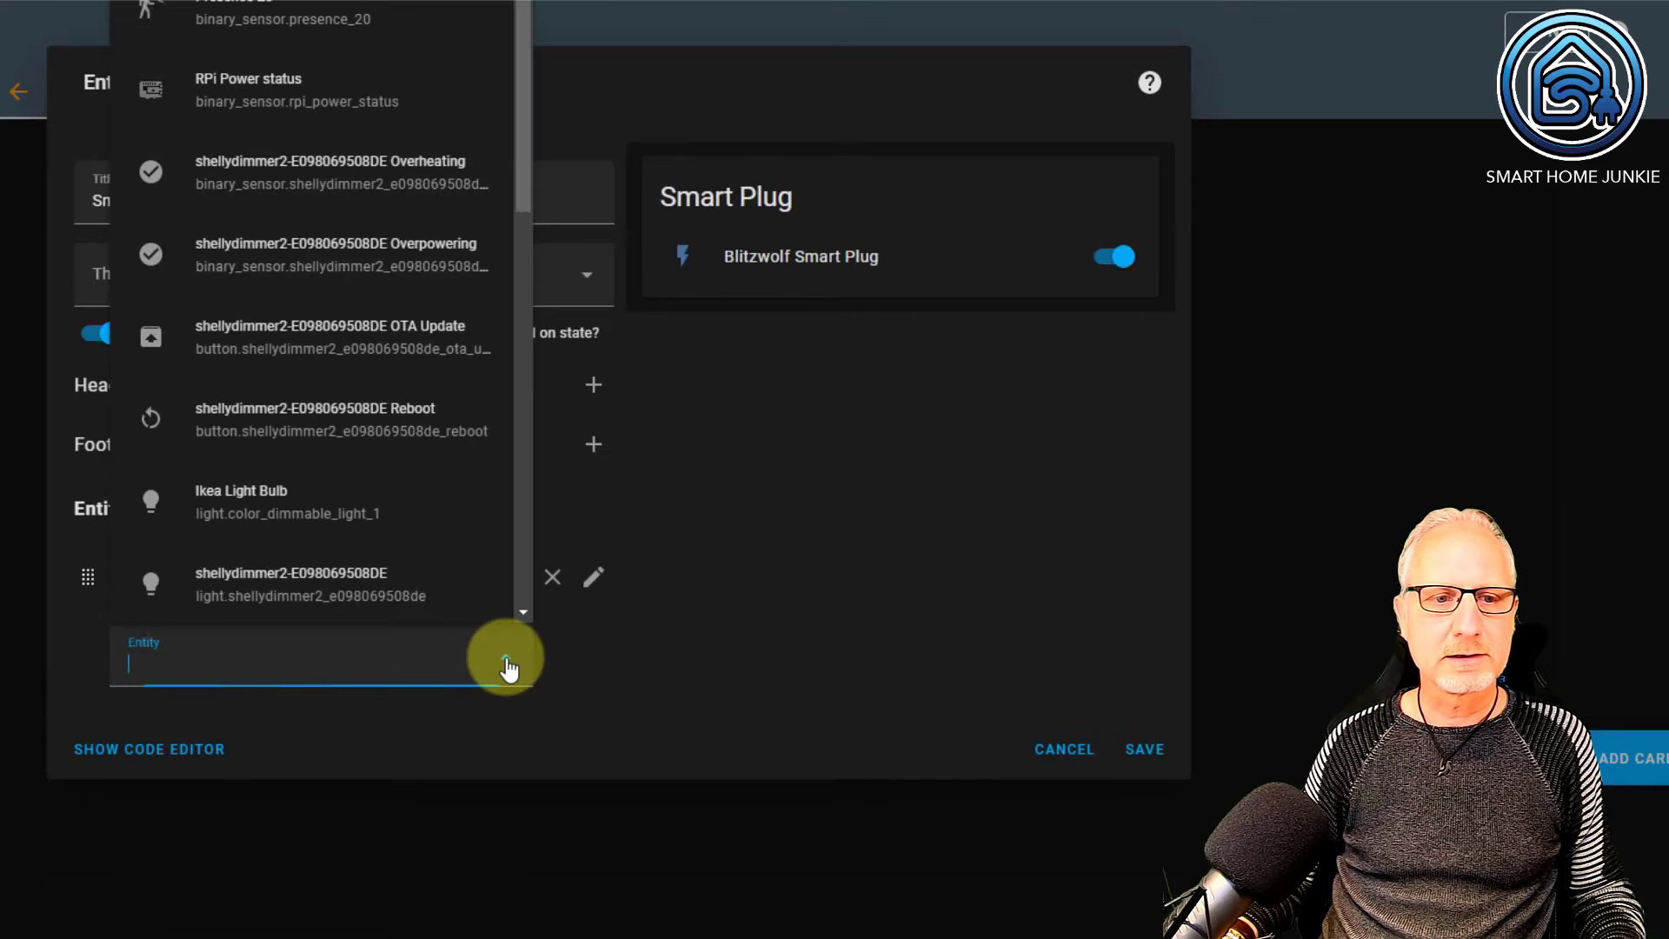
{"action": "left_click_drag", "start_coordinate": [527, 182], "coordinate": [525, 436]}
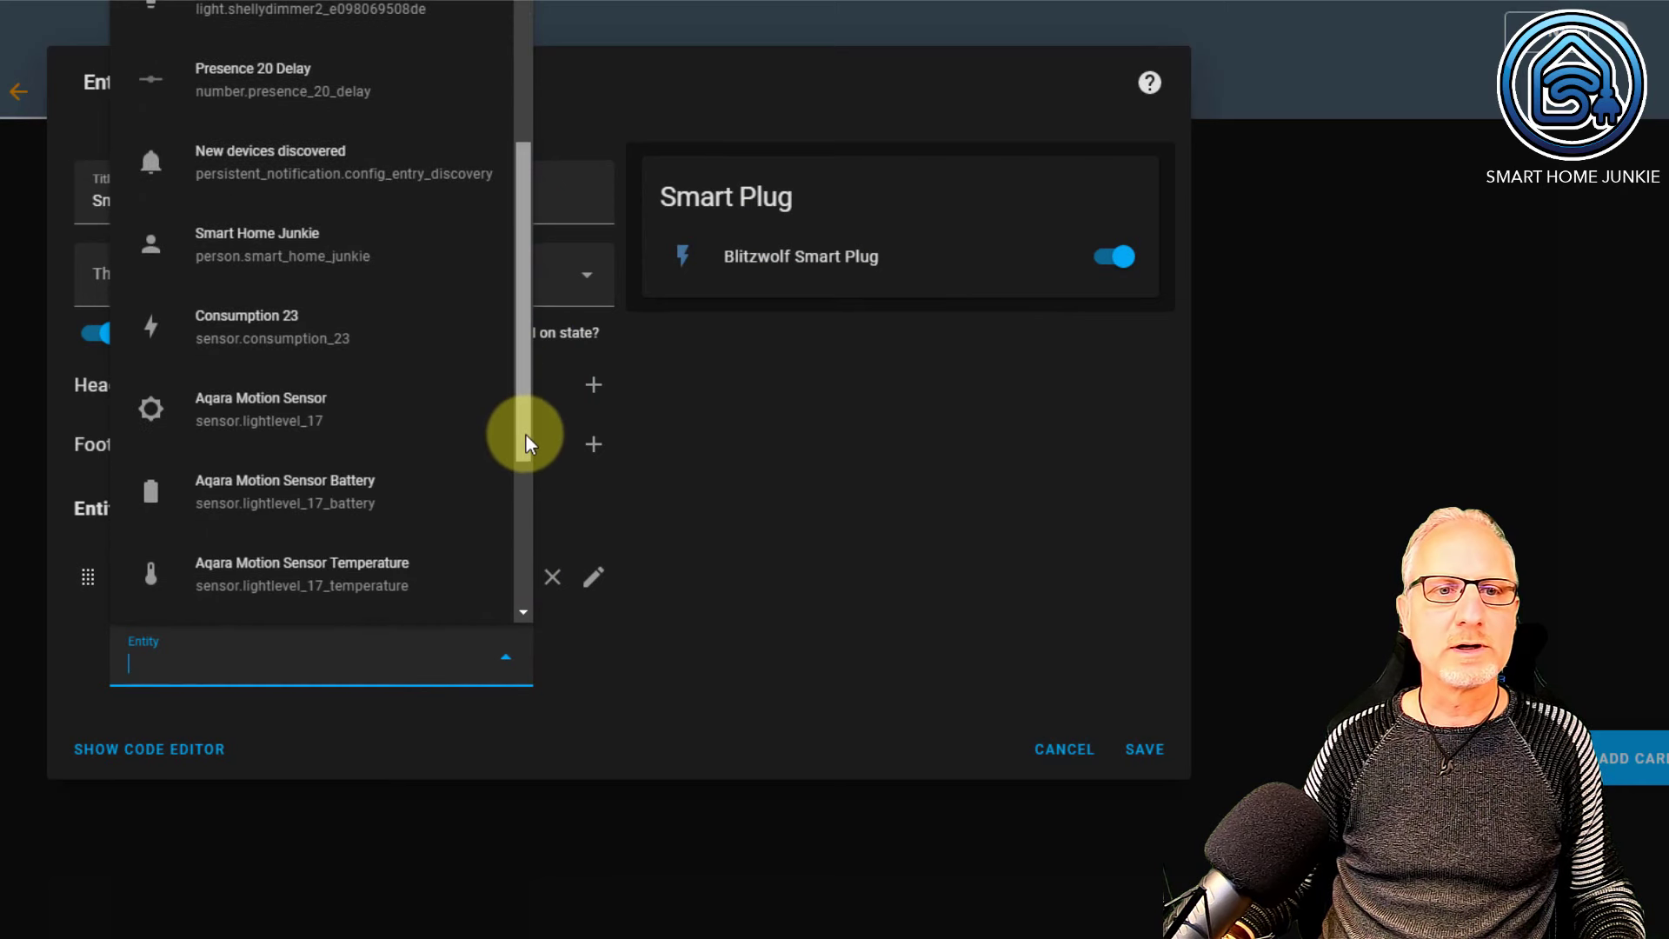
{"action": "left_click", "coordinate": [258, 339]}
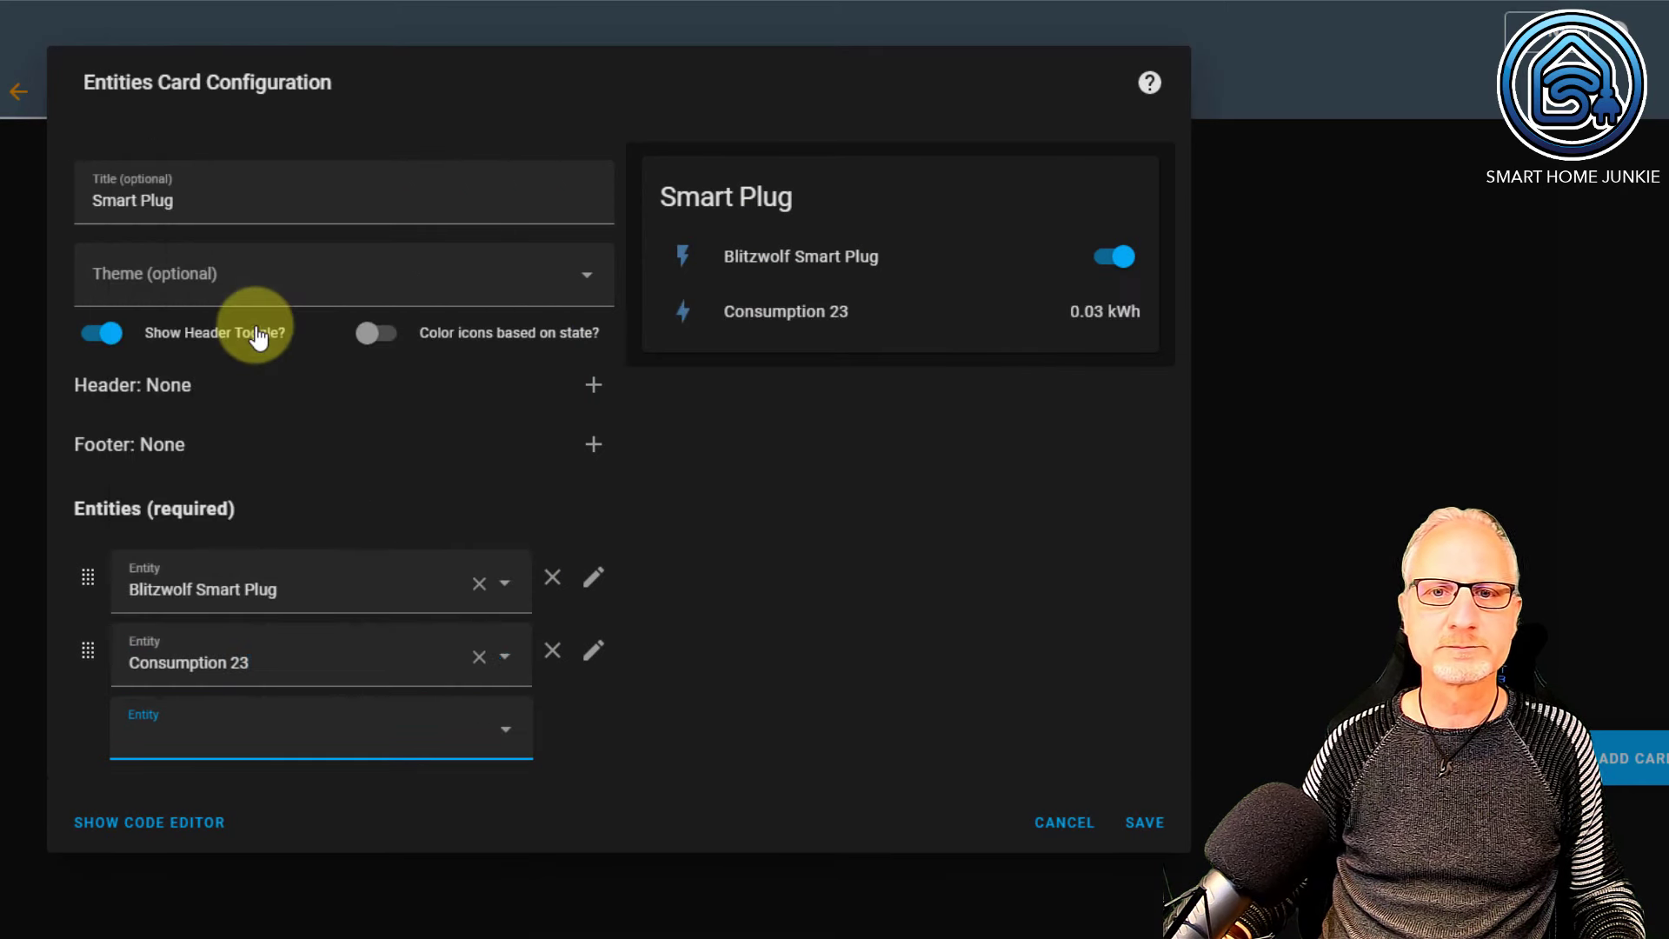
{"action": "left_click", "coordinate": [1148, 822]}
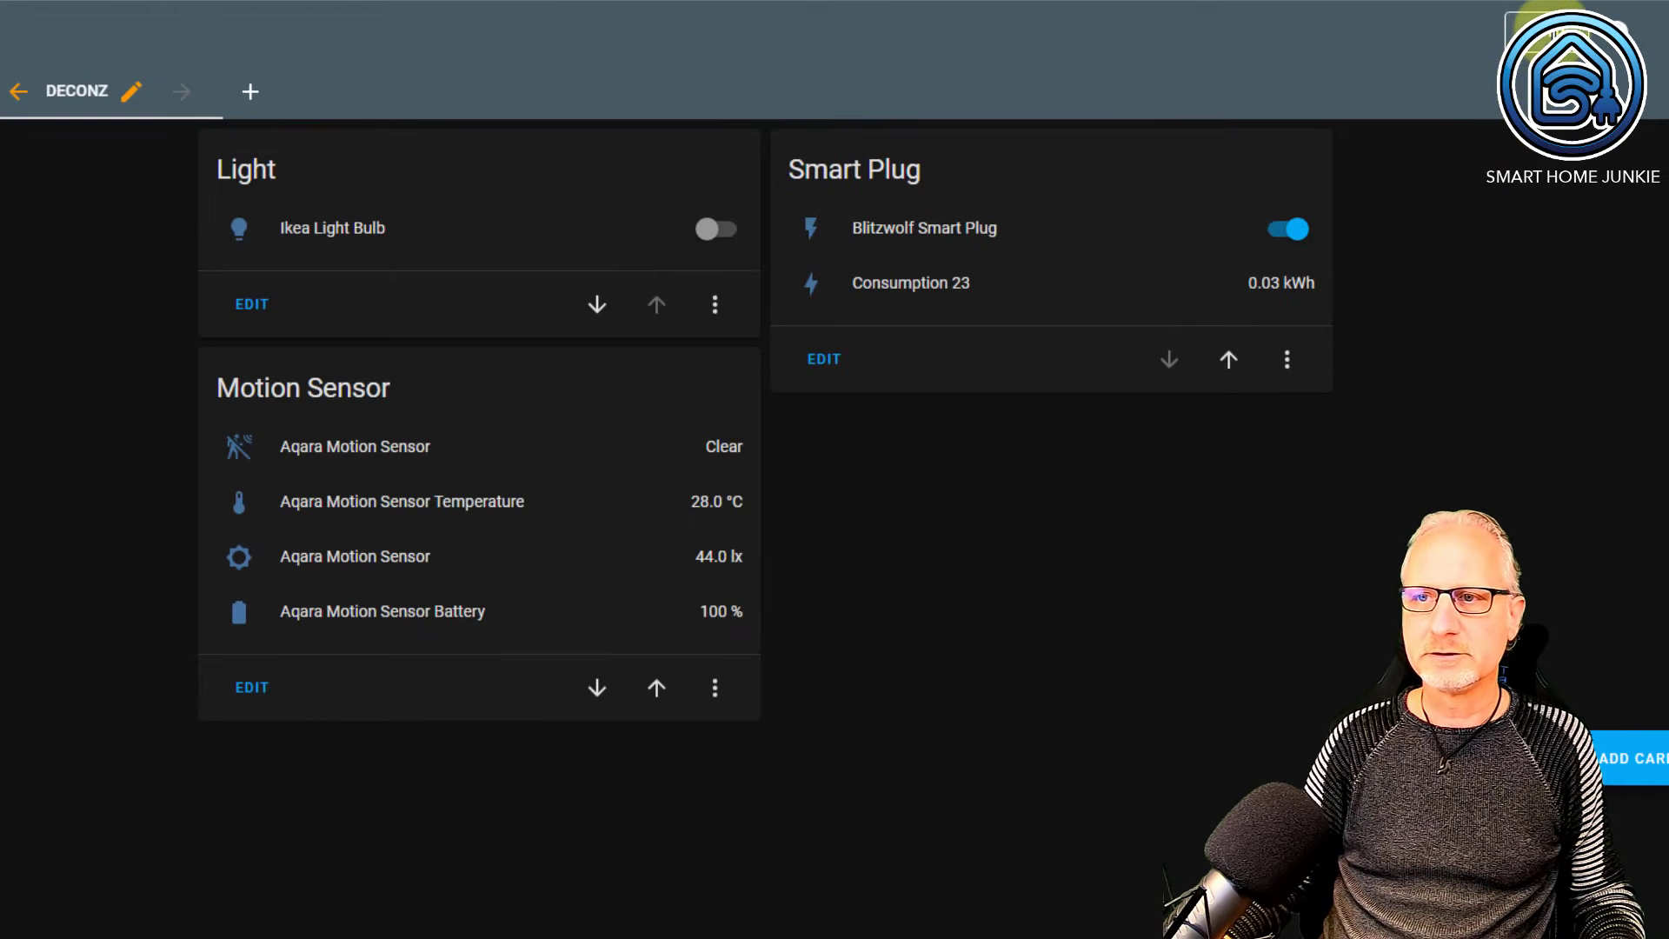
Exit edit mode, switch the Blitzwolf Smart Plug off, and go to Configuration.
{"action": "left_click", "coordinate": [1556, 33]}
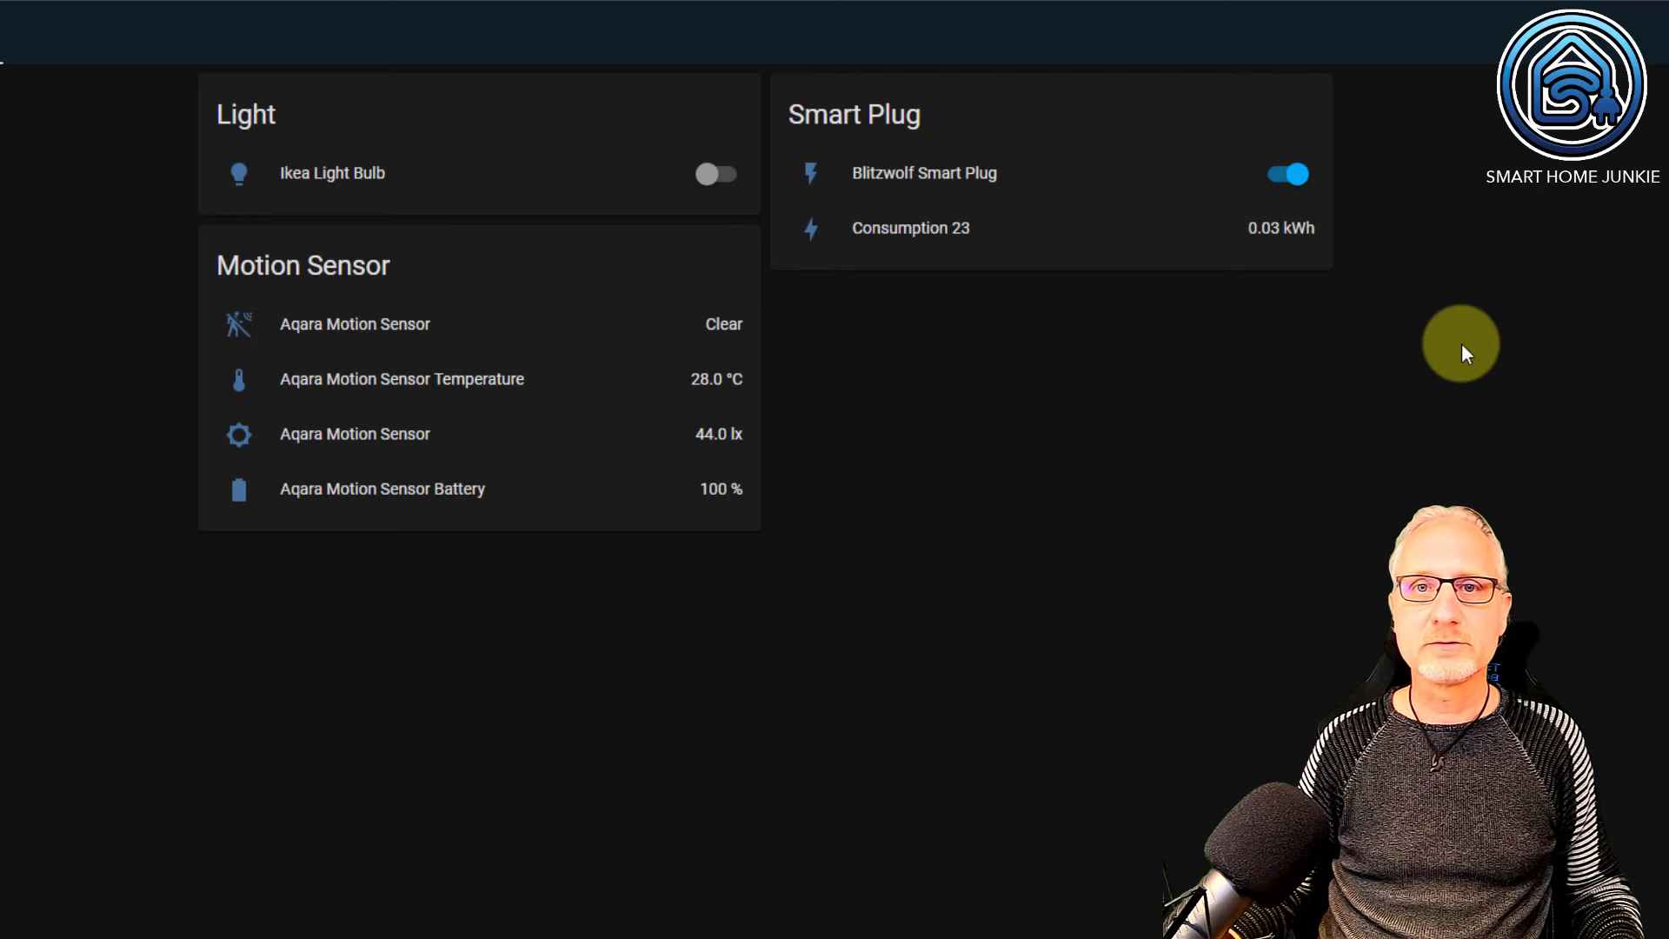
{"action": "left_click", "coordinate": [1307, 184]}
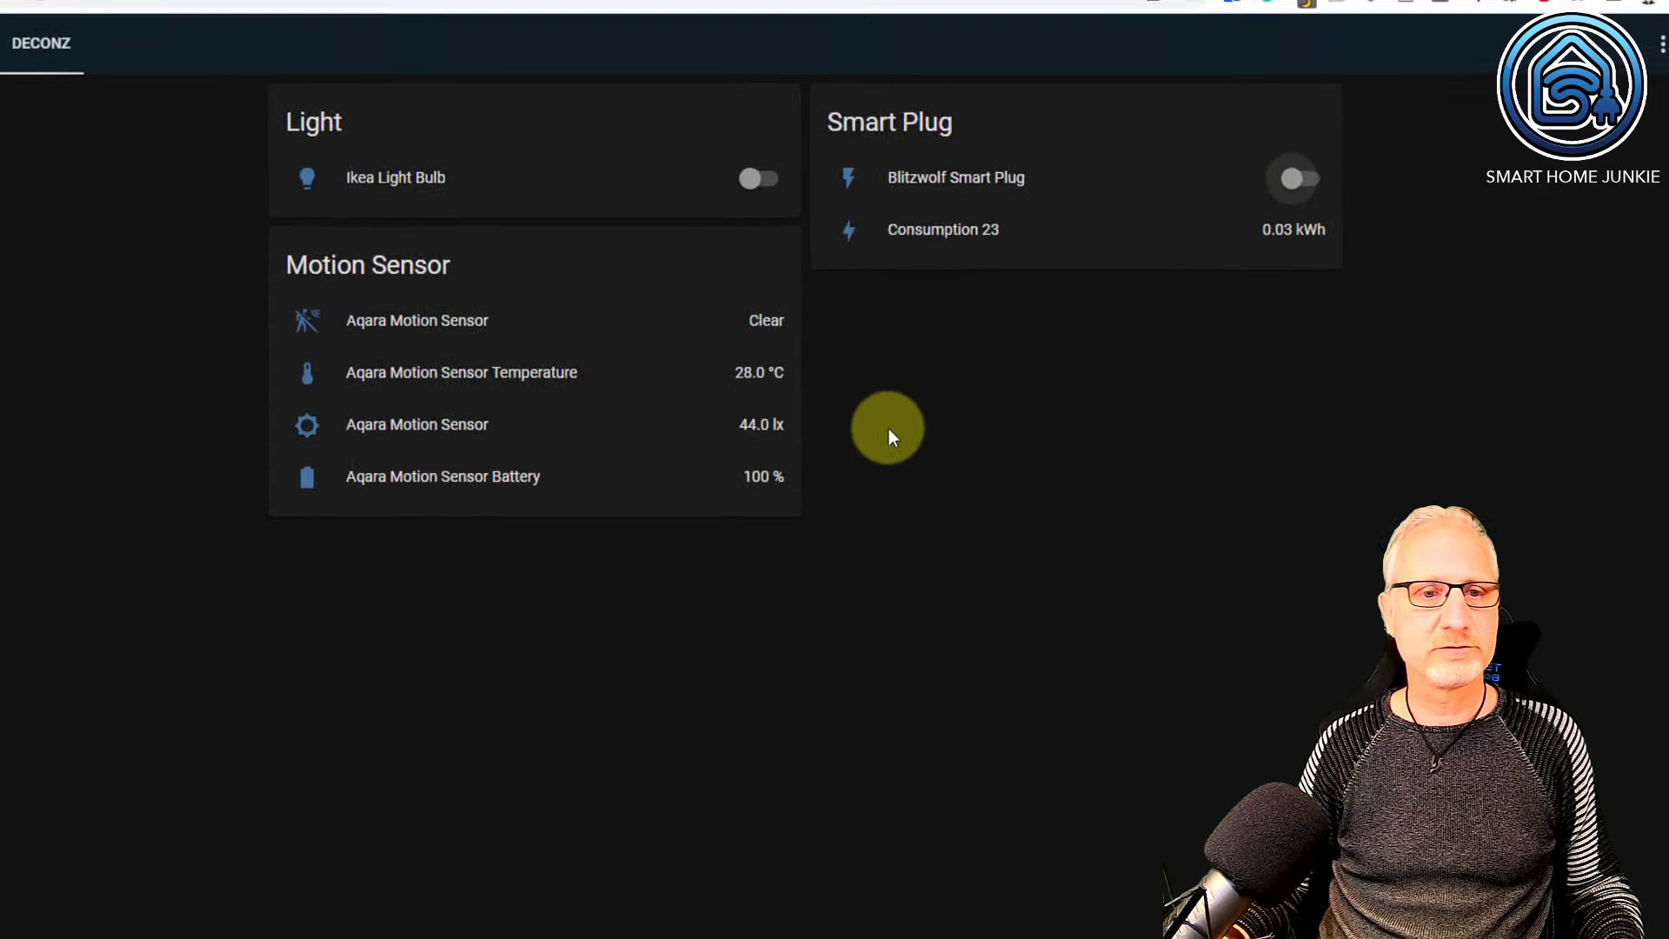
{"action": "left_click", "coordinate": [125, 798]}
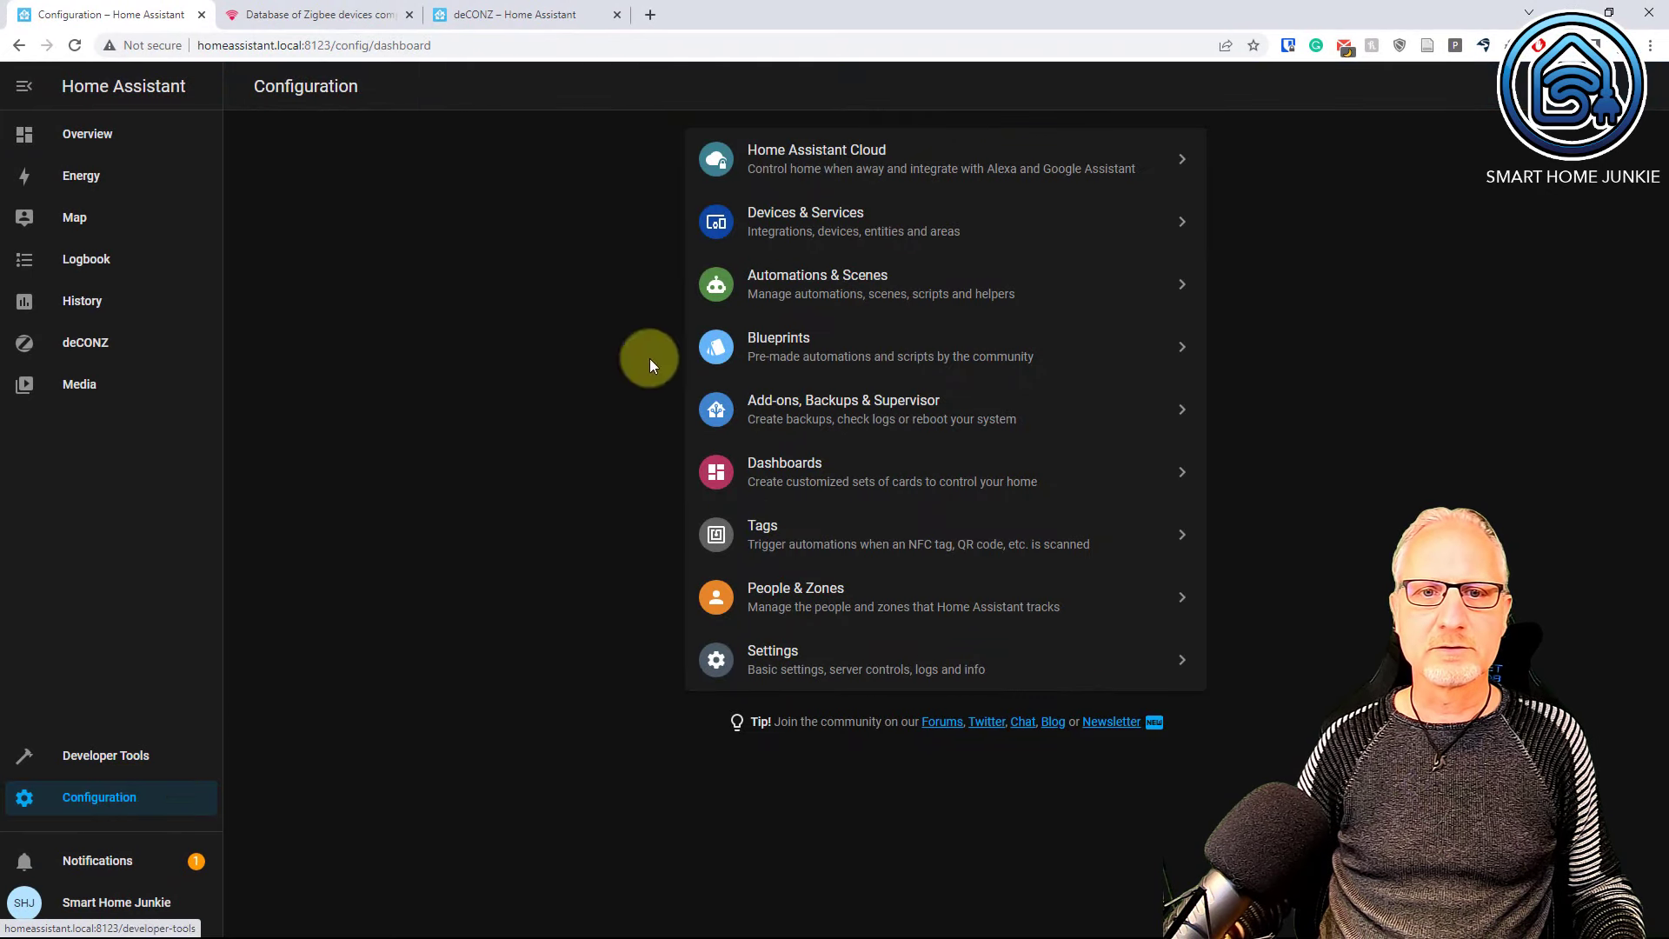
Create an empty automation named 'Switch based on motion'.
{"action": "left_click", "coordinate": [809, 284]}
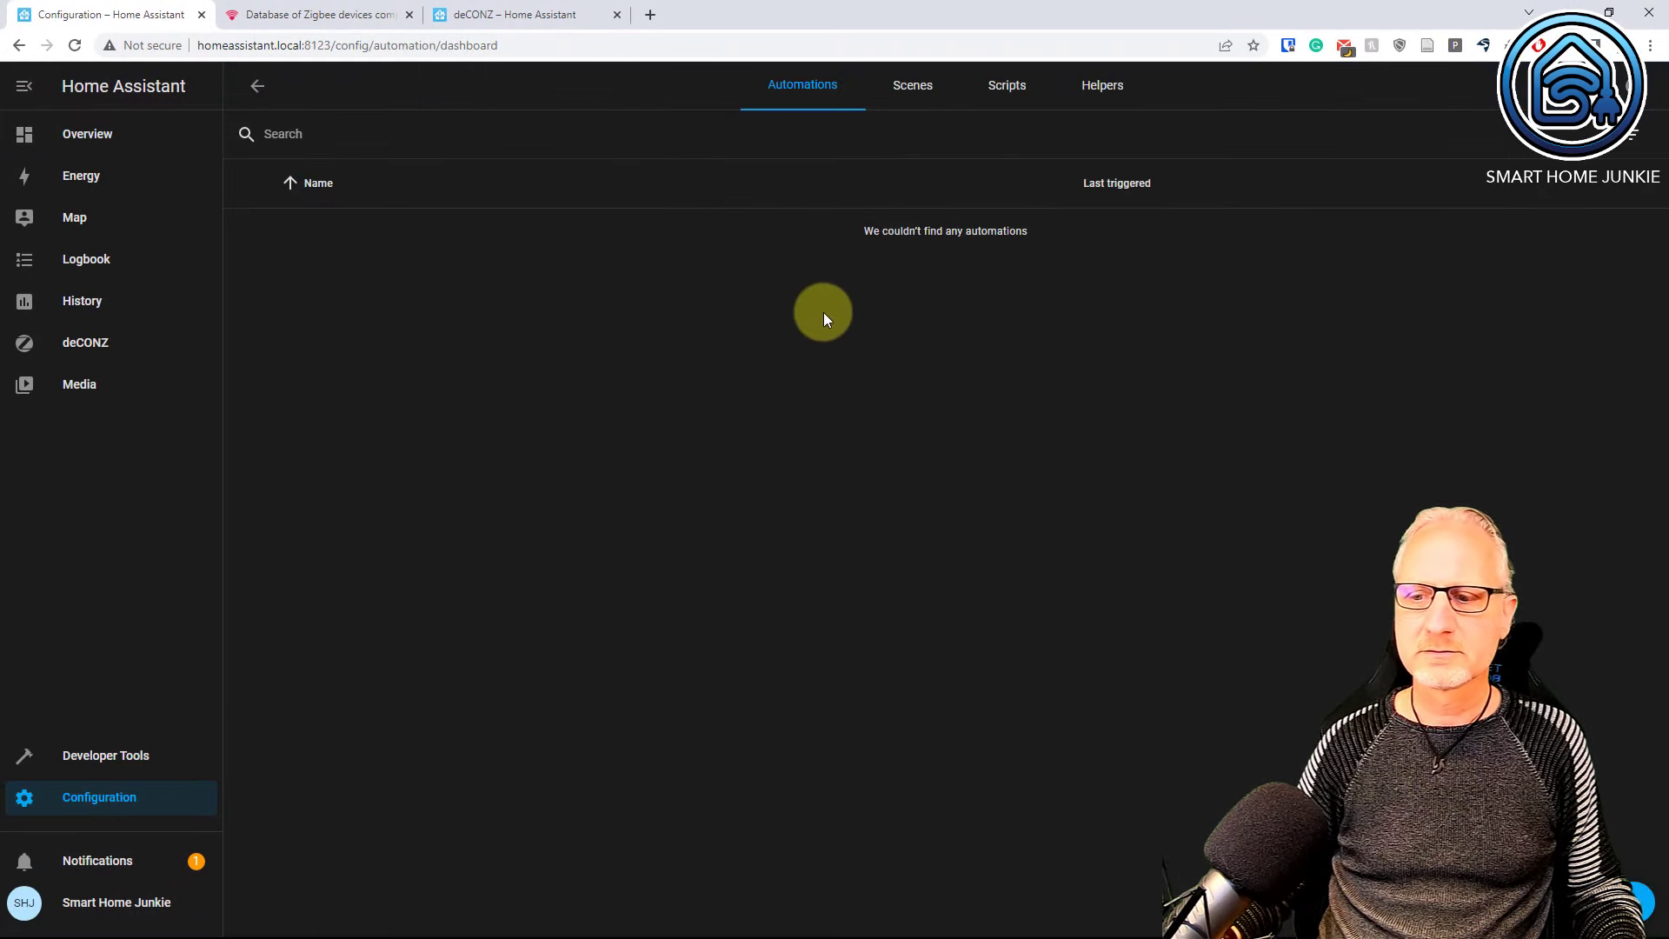
{"action": "left_click", "coordinate": [1585, 915]}
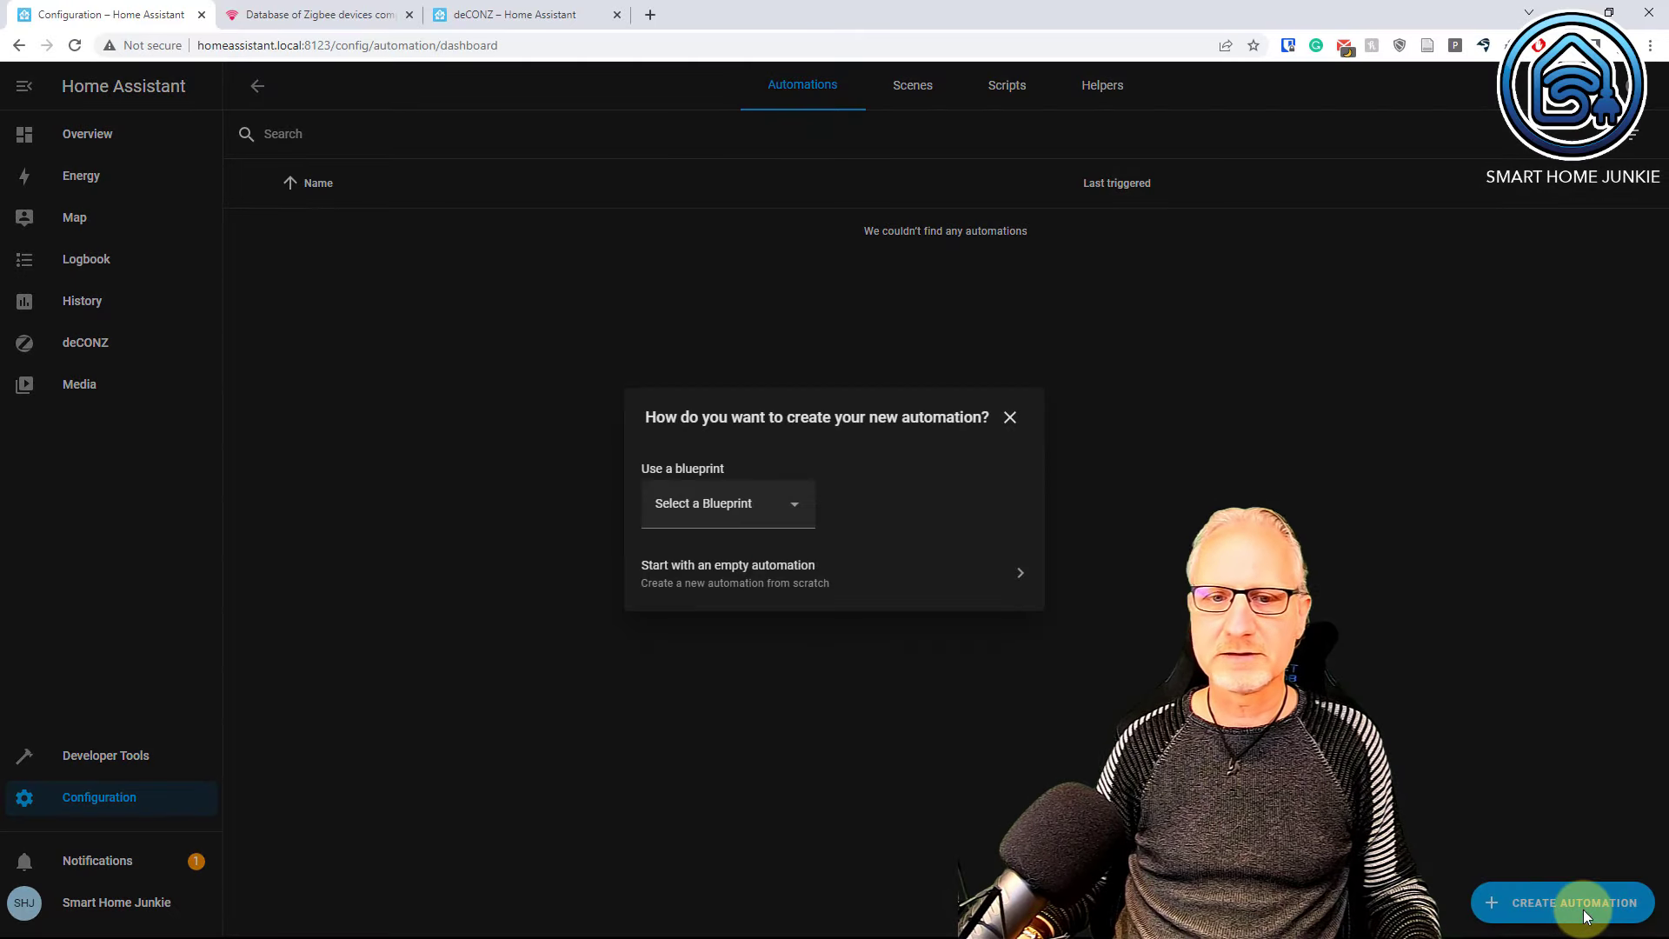
{"action": "left_click", "coordinate": [800, 574]}
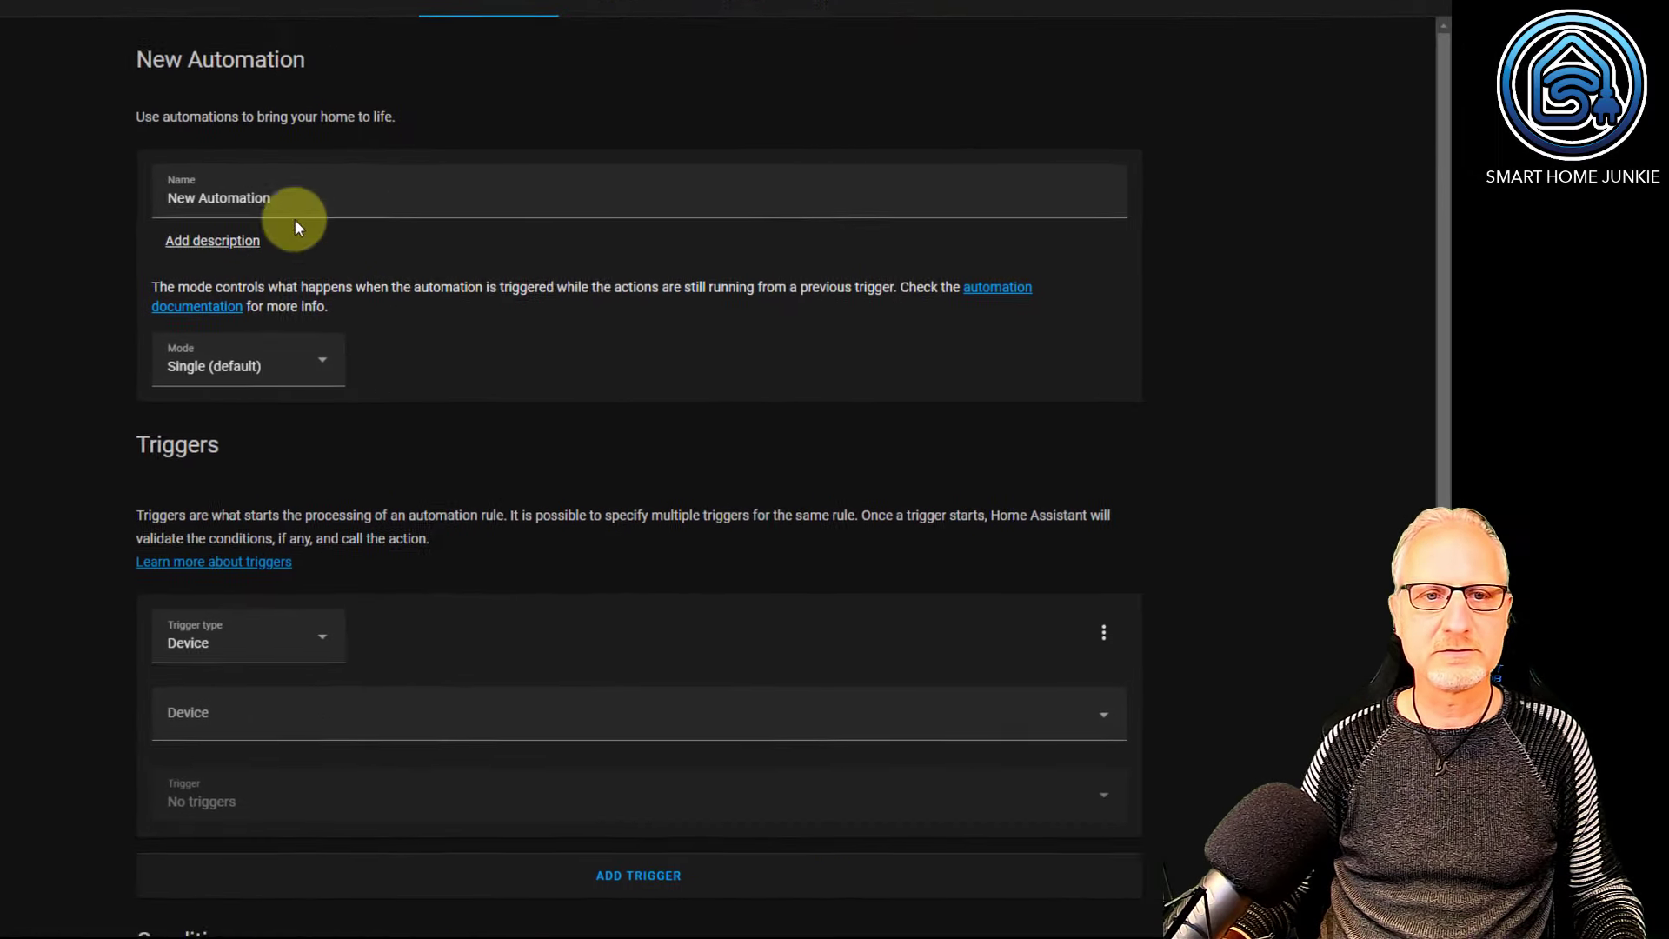
{"action": "triple_click", "coordinate": [582, 273]}
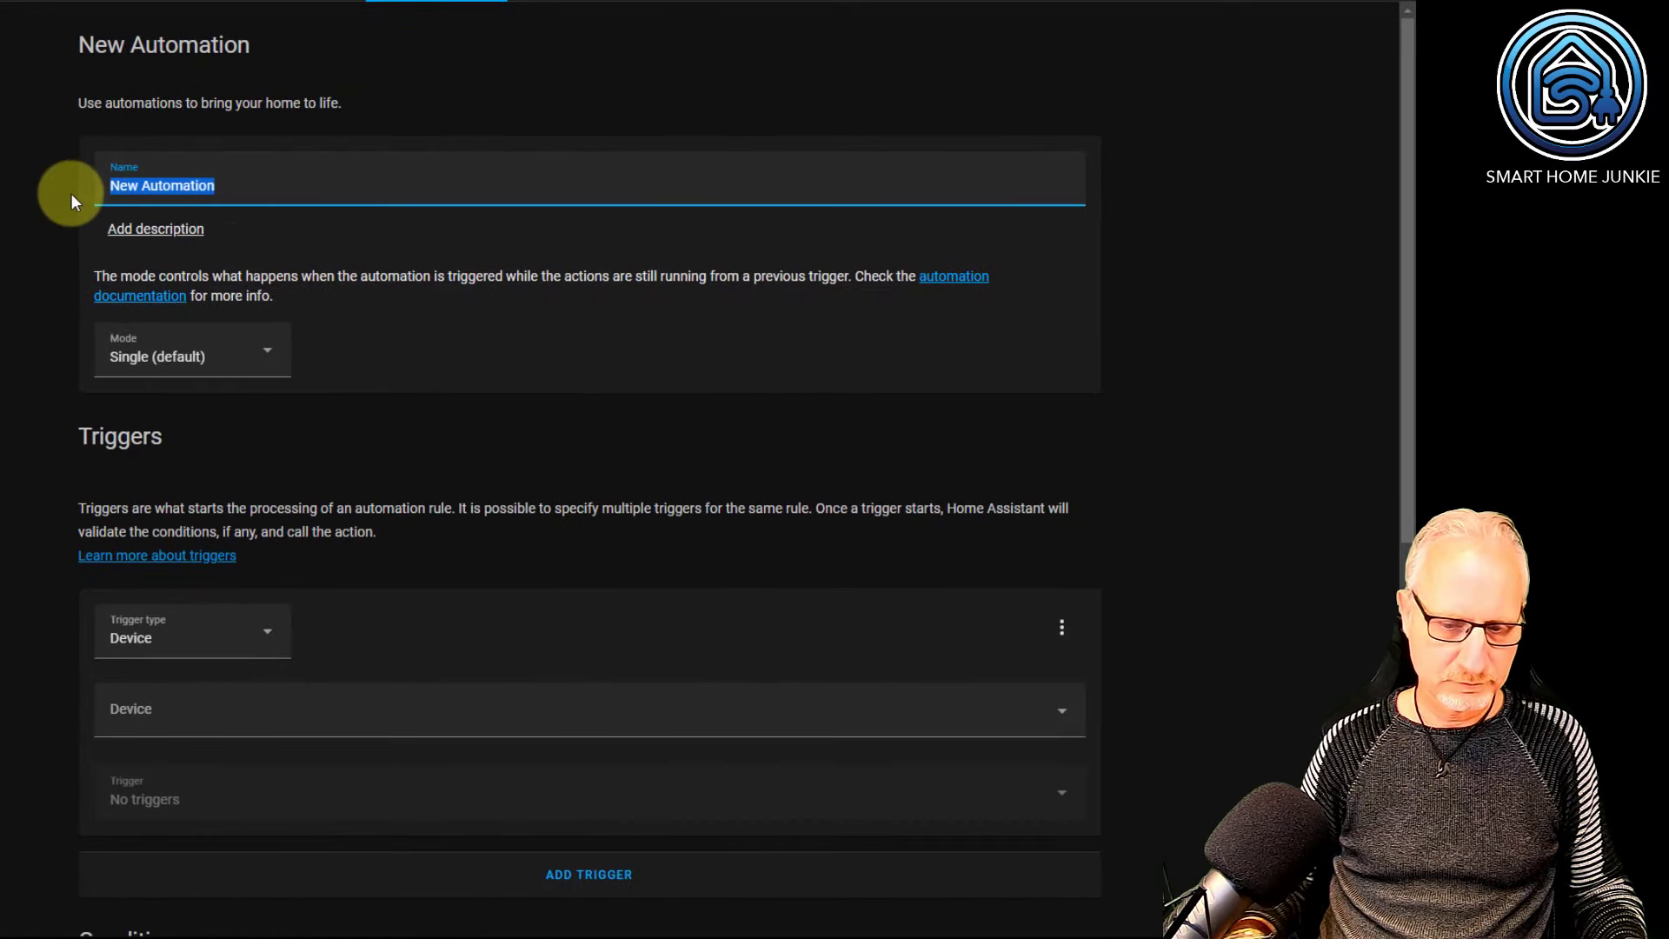
{"action": "type", "text": "Switch ba"}
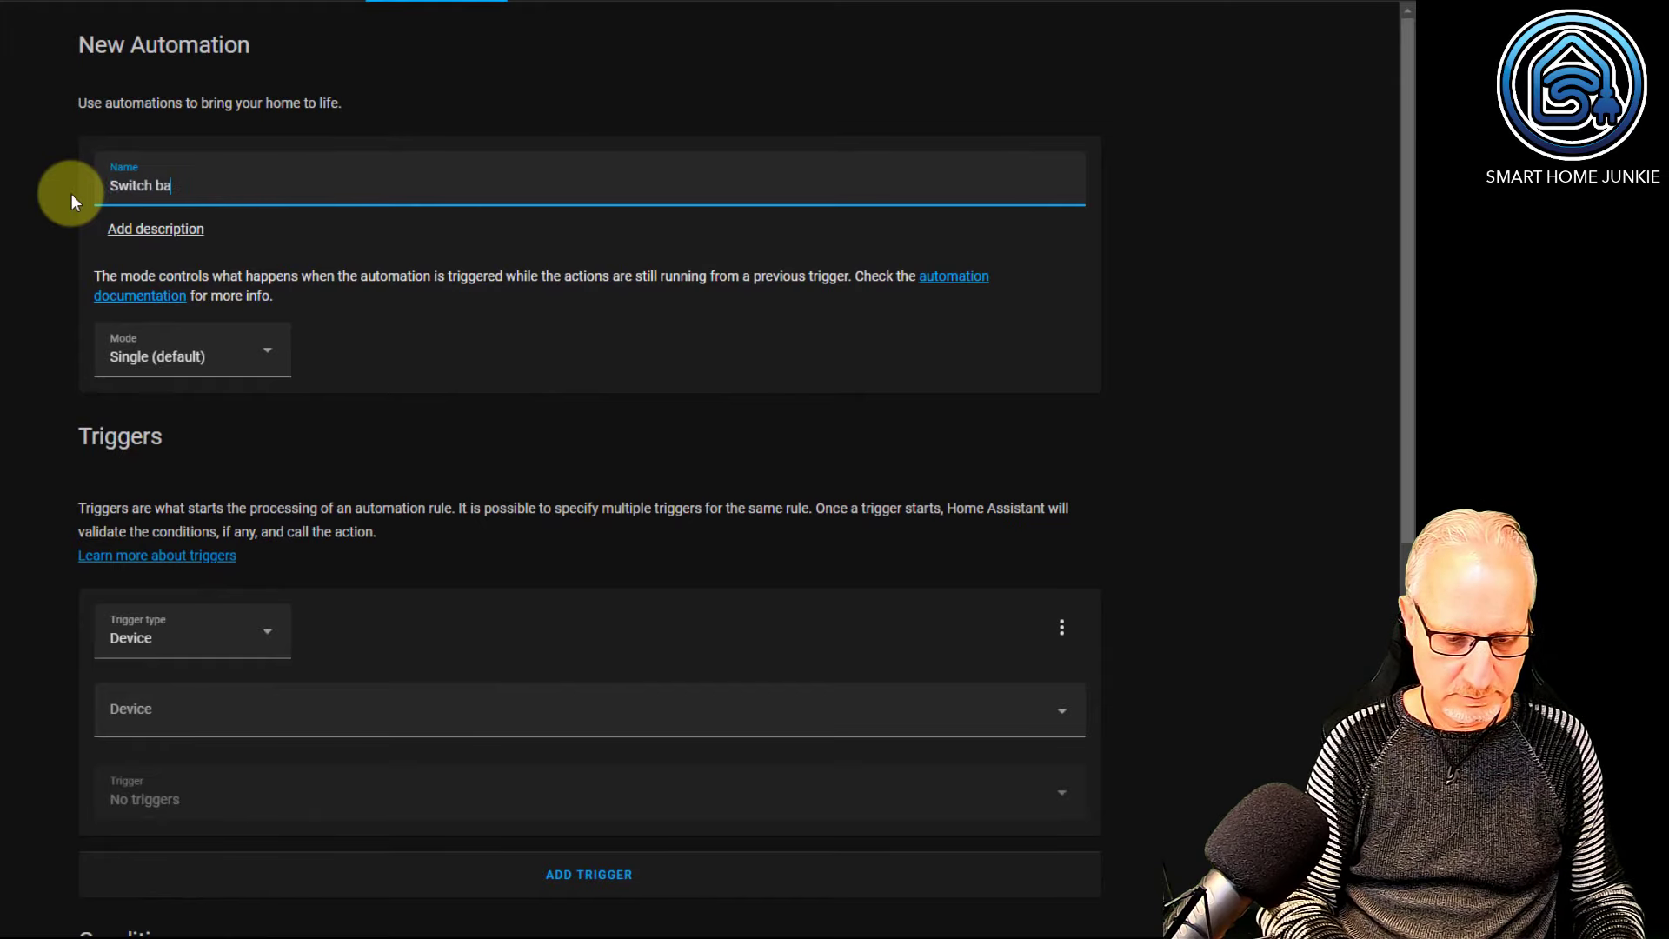
{"action": "type", "text": "sed on motion"}
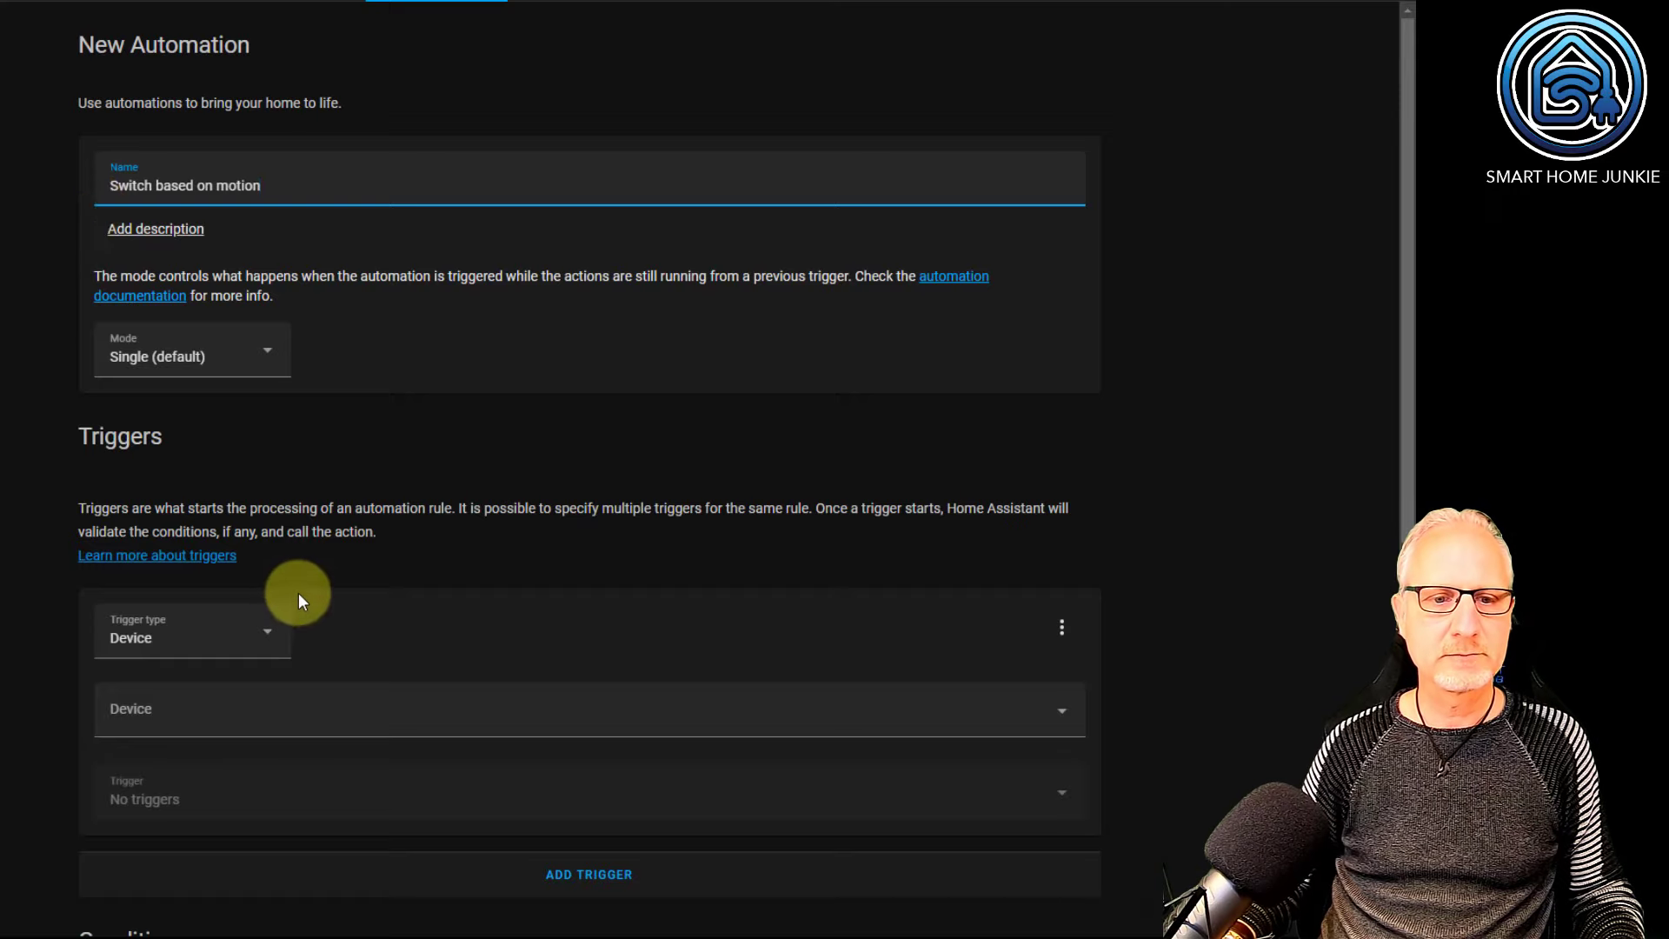
Set the first trigger to Aqara Motion Sensor started detecting motion.
{"action": "scroll", "coordinate": [299, 593], "scroll_direction": "down", "scroll_amount": 2}
{"action": "left_click", "coordinate": [173, 524]}
{"action": "type", "text": "Motion"}
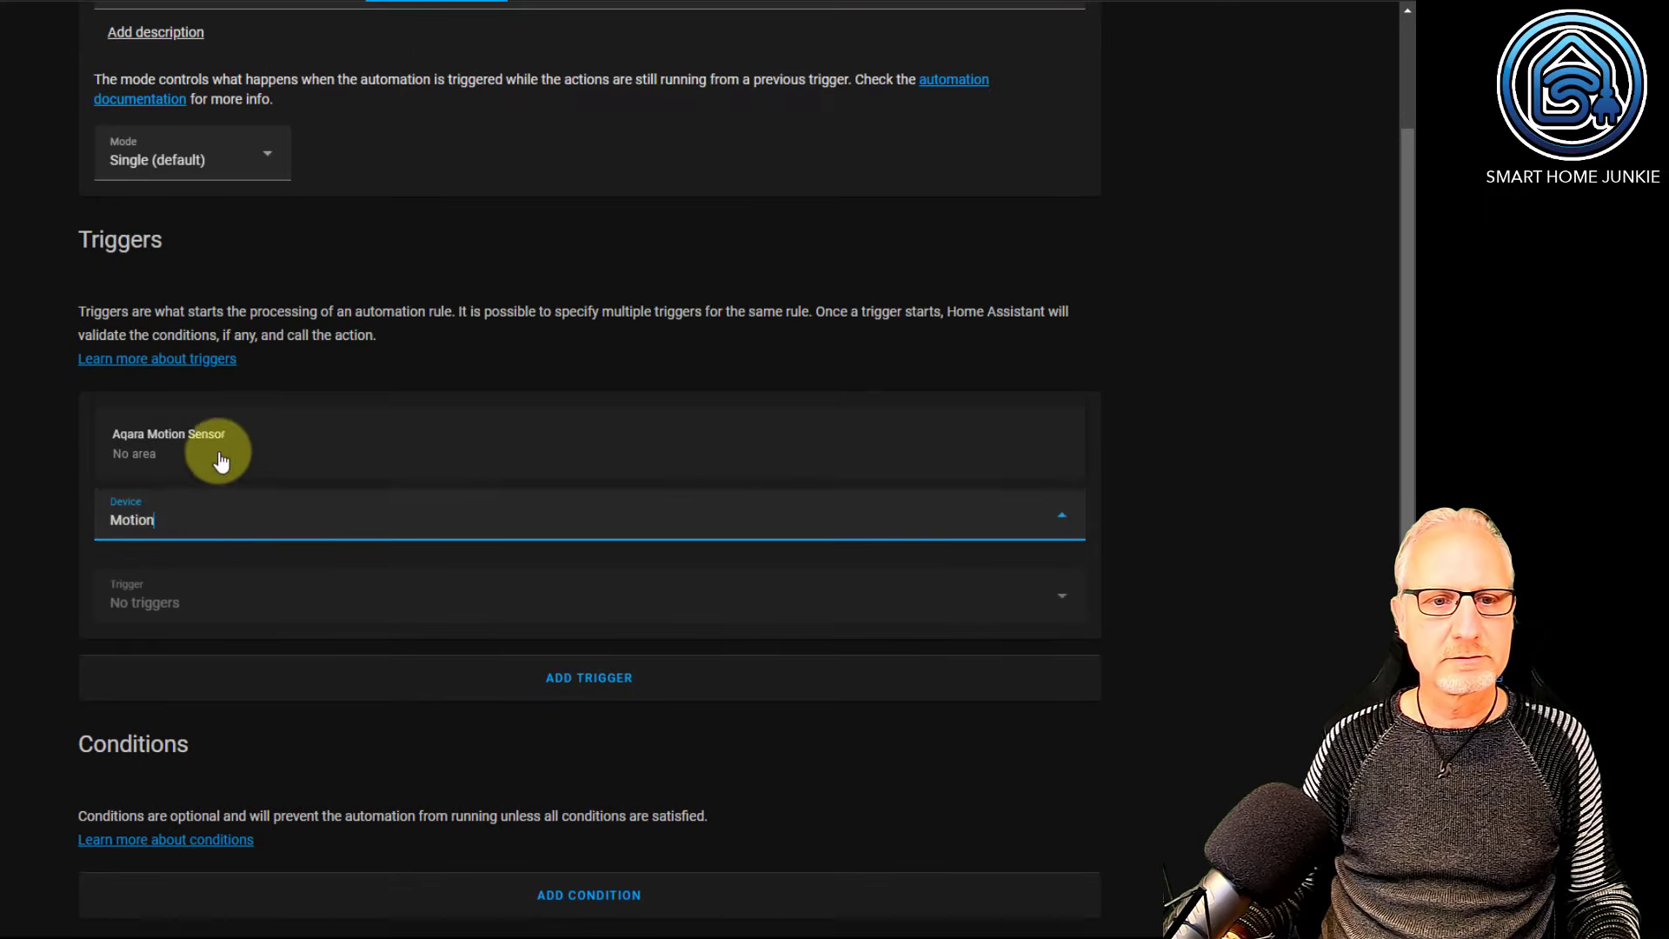
{"action": "left_click", "coordinate": [217, 452]}
Add a second trigger: Aqara Motion Sensor stopped detecting motion.
{"action": "scroll", "coordinate": [346, 663], "scroll_direction": "down", "scroll_amount": 2}
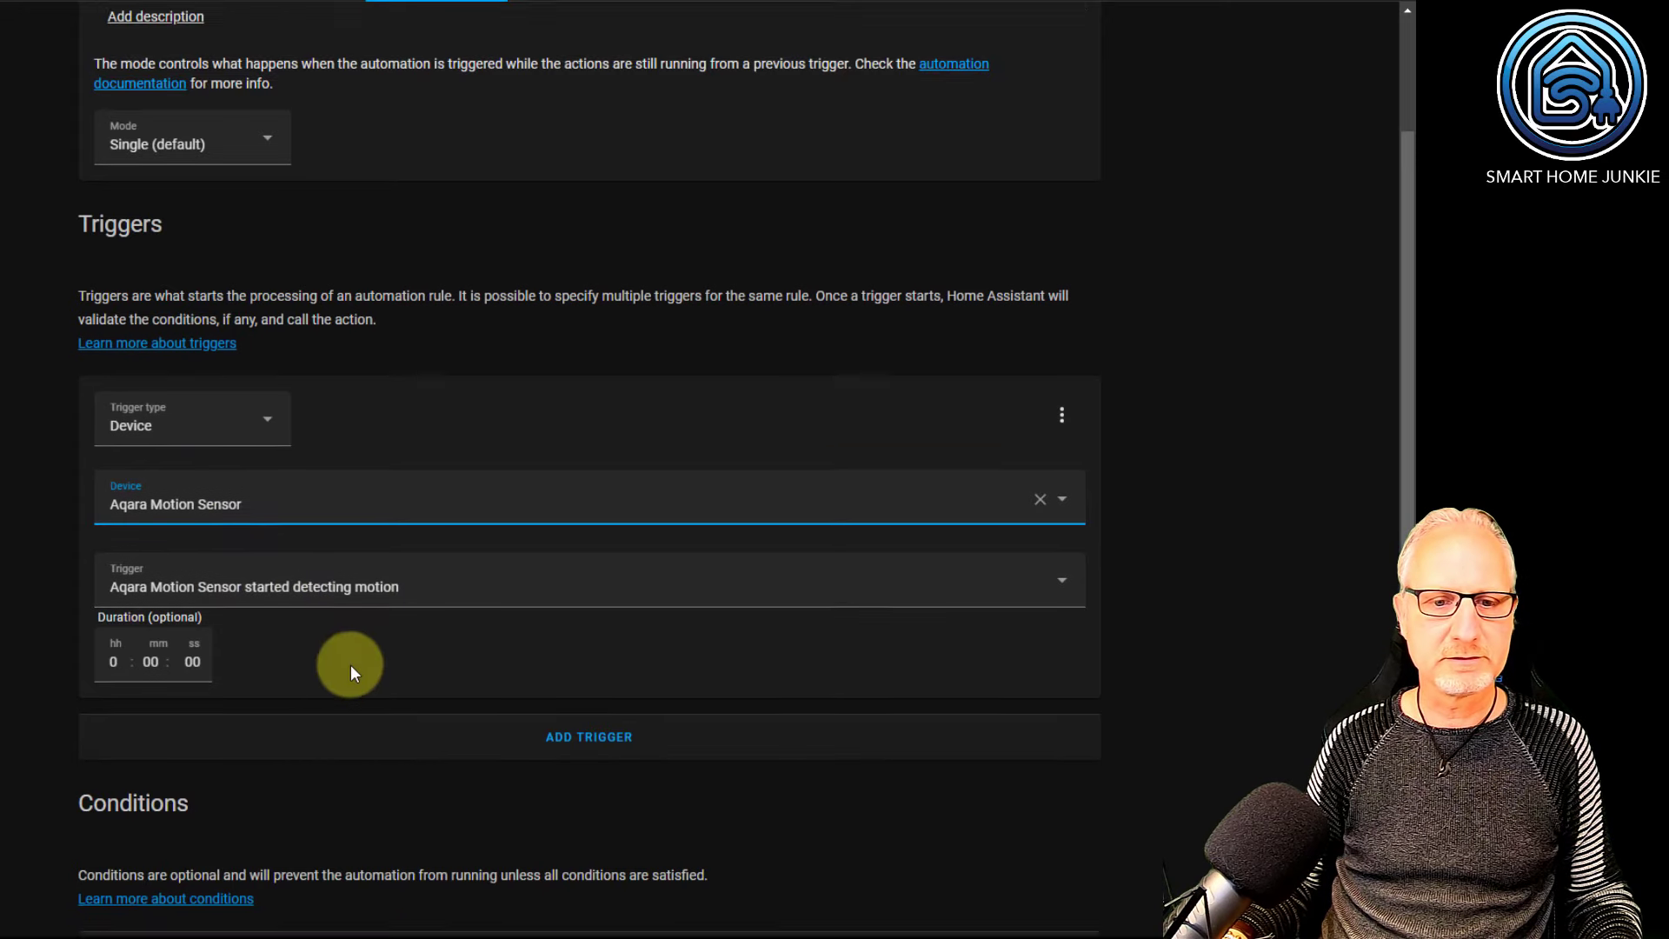
{"action": "left_click", "coordinate": [574, 556]}
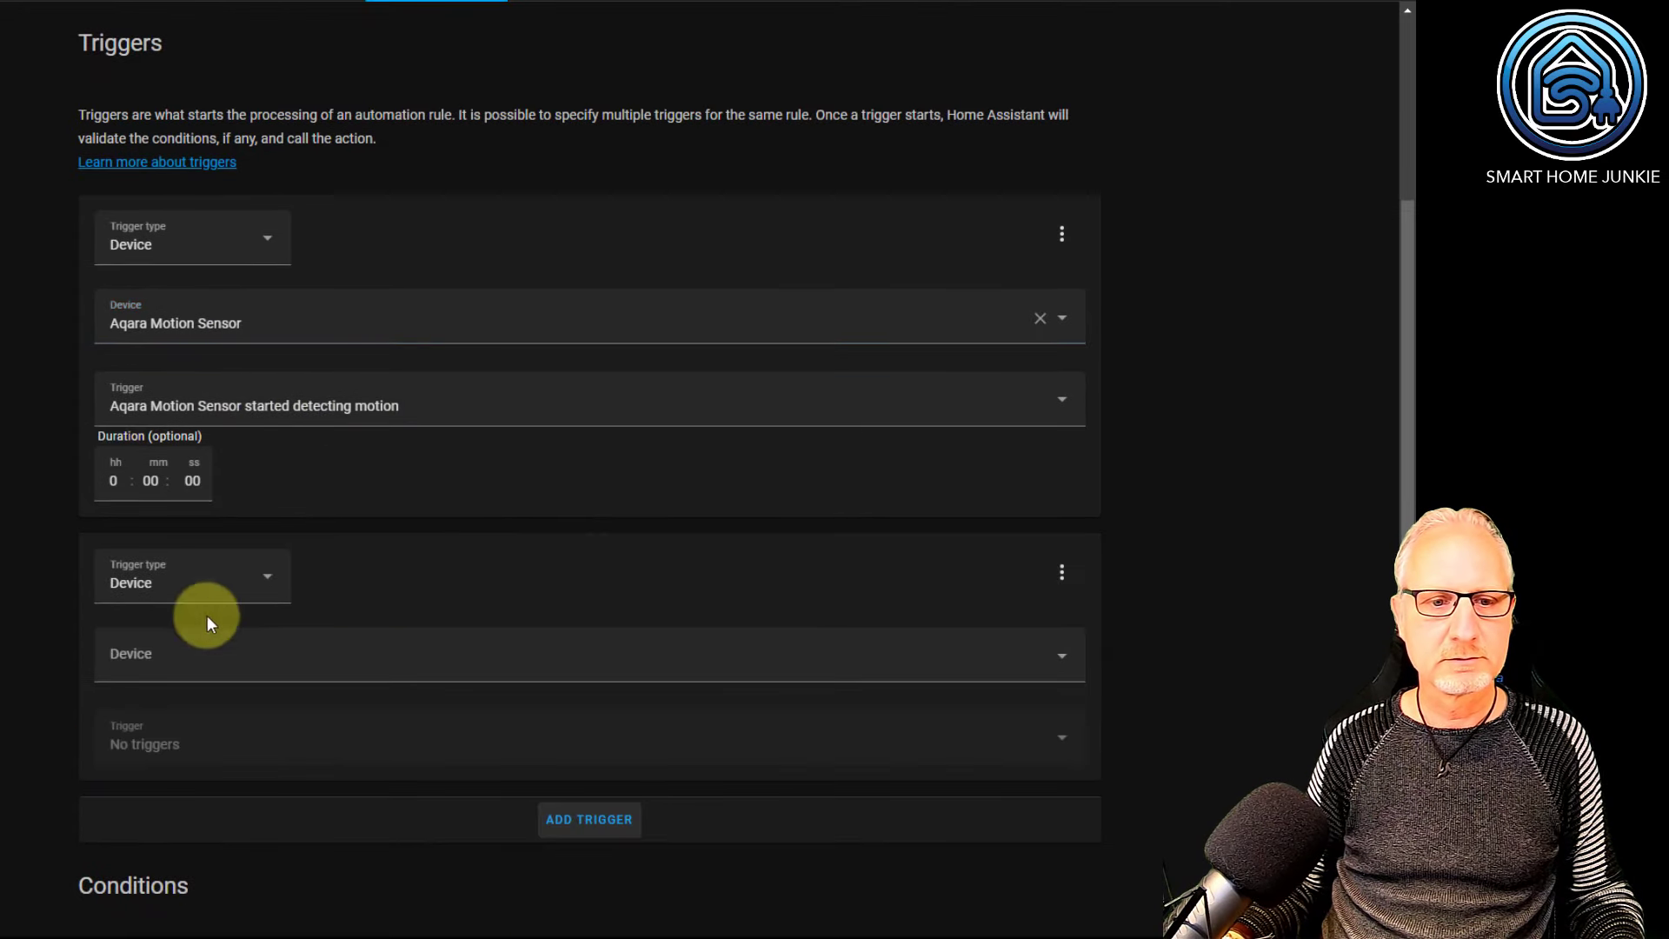
{"action": "left_click", "coordinate": [215, 664]}
{"action": "type", "text": "motion"}
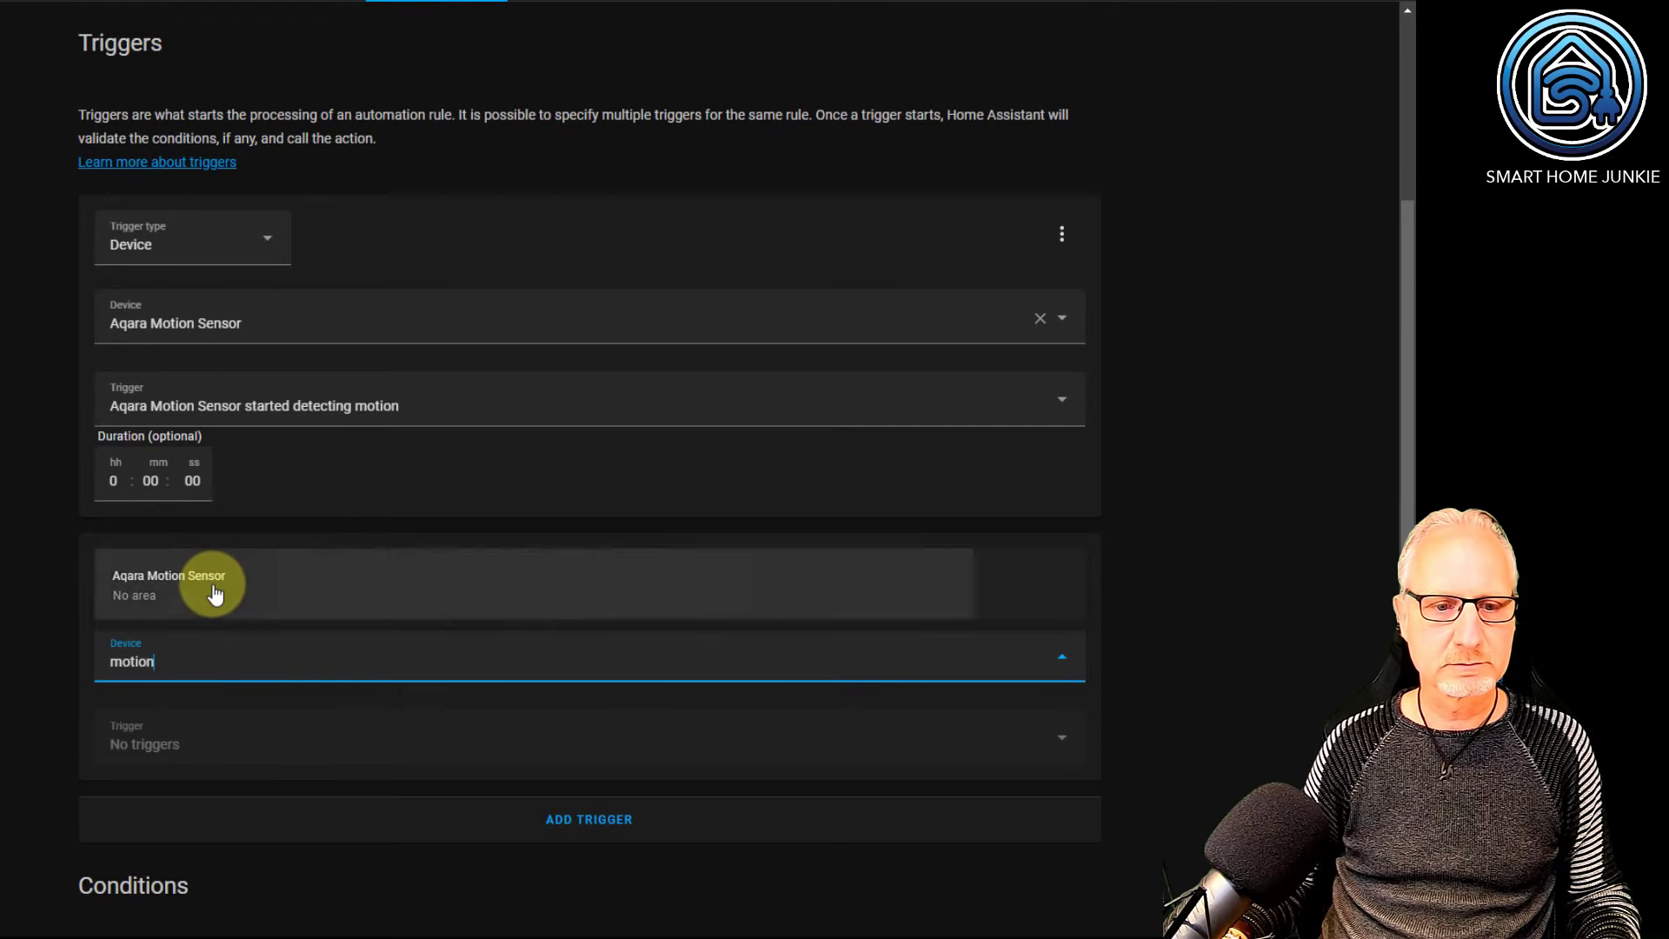
{"action": "left_click", "coordinate": [209, 584]}
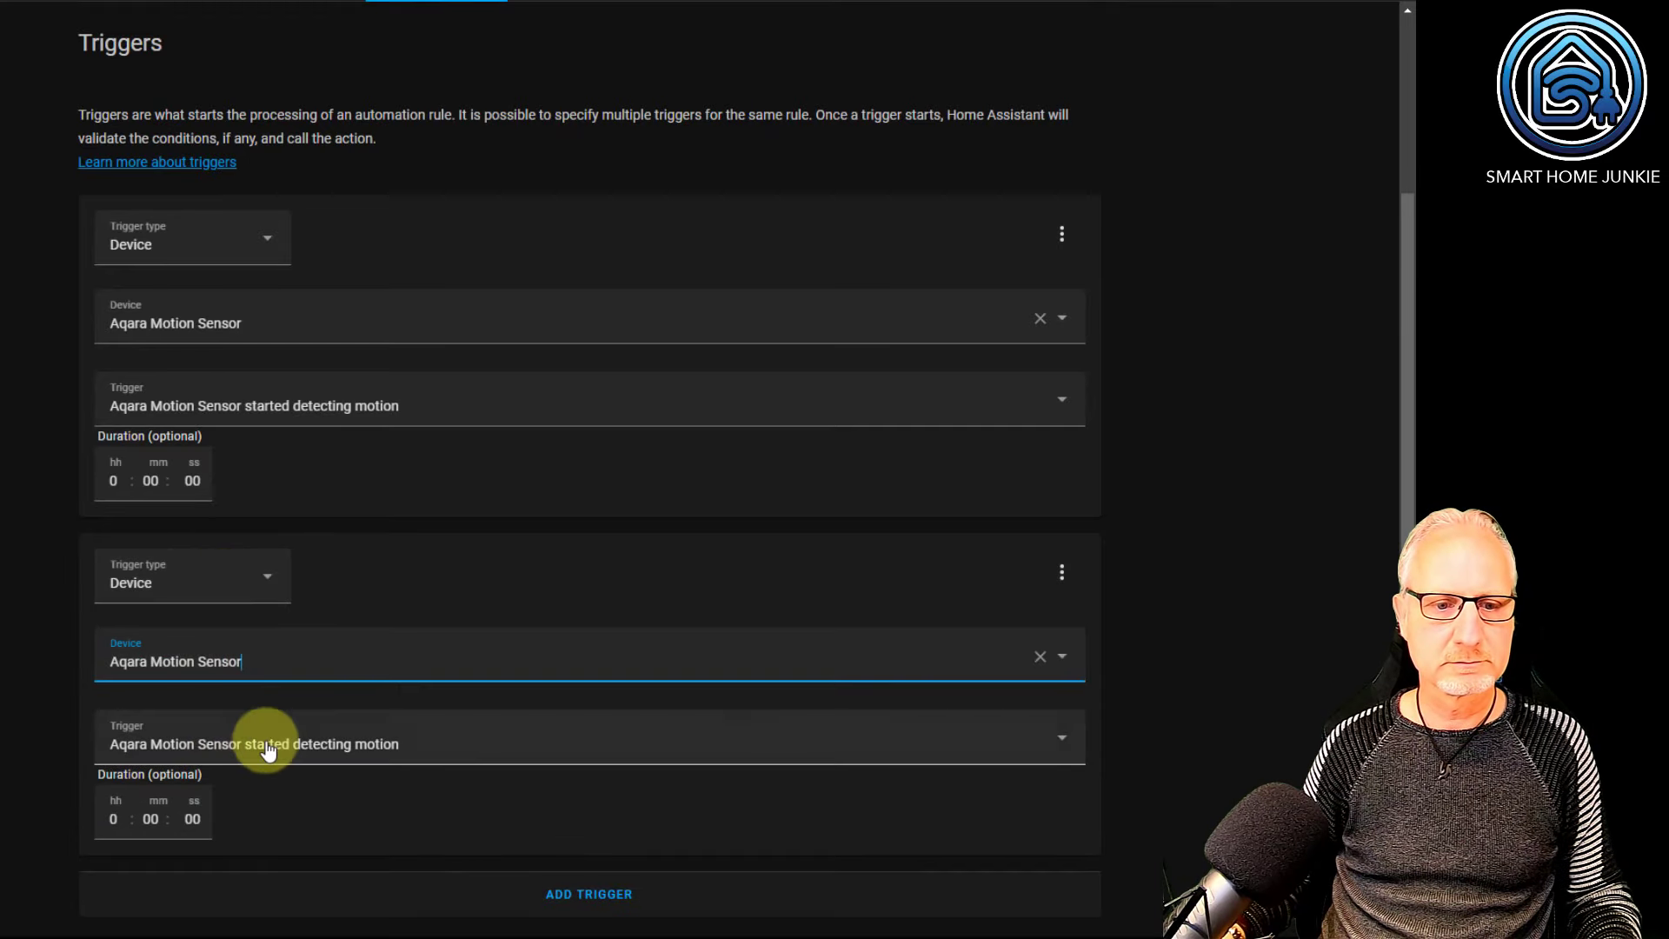
{"action": "left_click", "coordinate": [296, 744]}
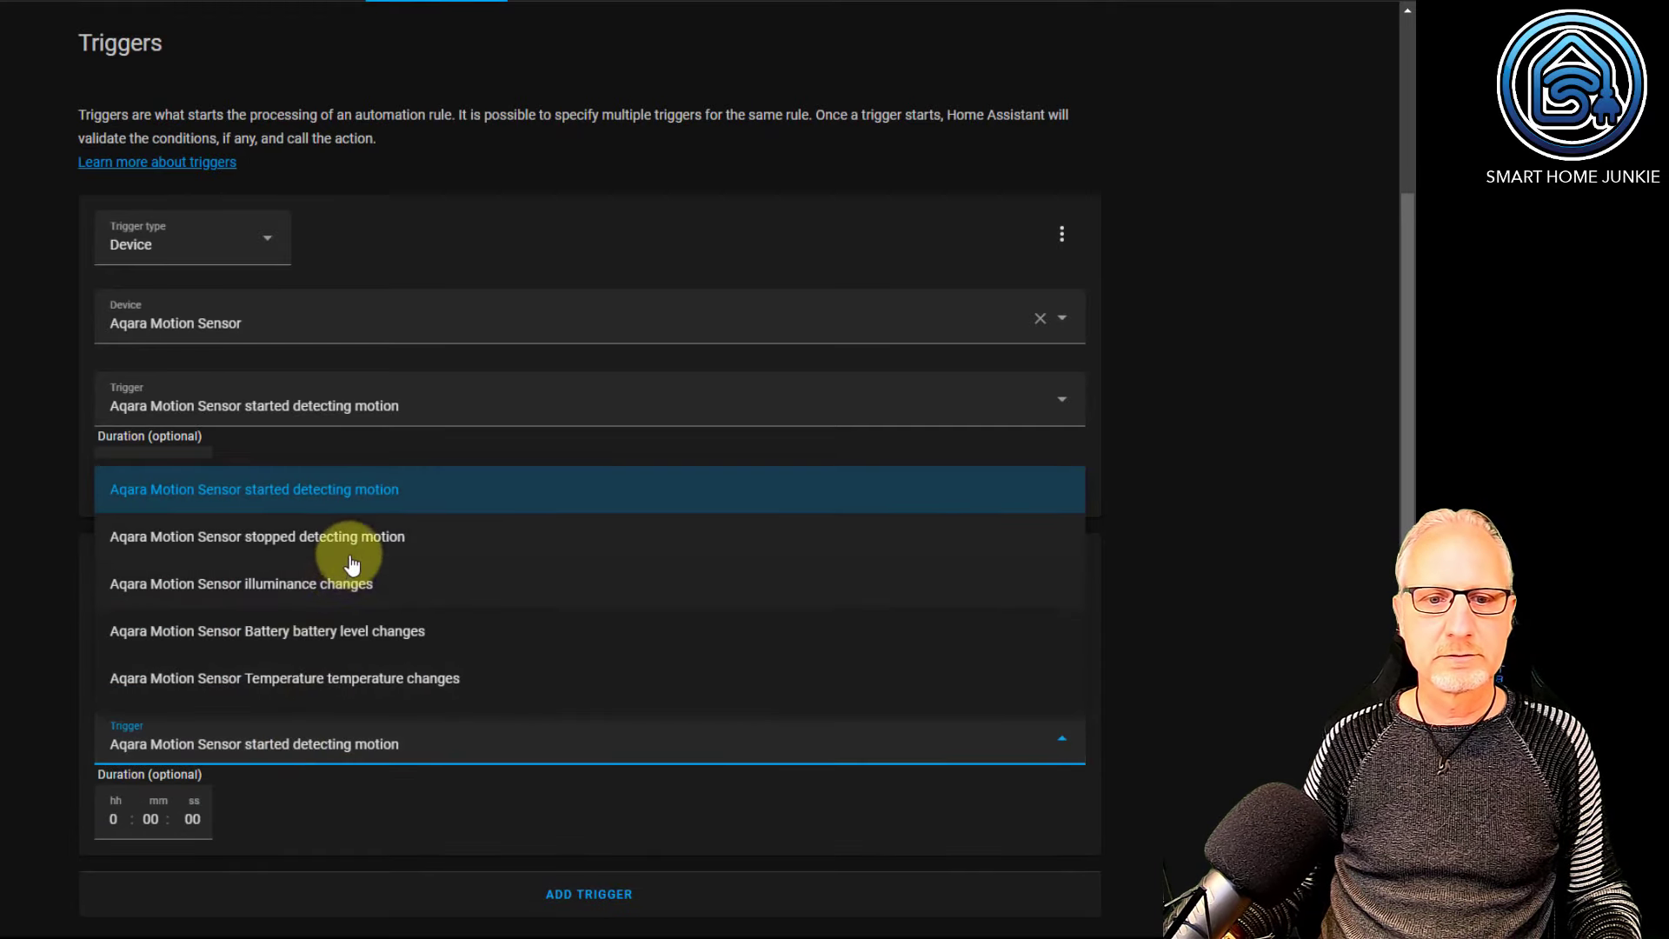
{"action": "left_click", "coordinate": [351, 547]}
{"action": "scroll", "coordinate": [338, 657], "scroll_direction": "down", "scroll_amount": 8}
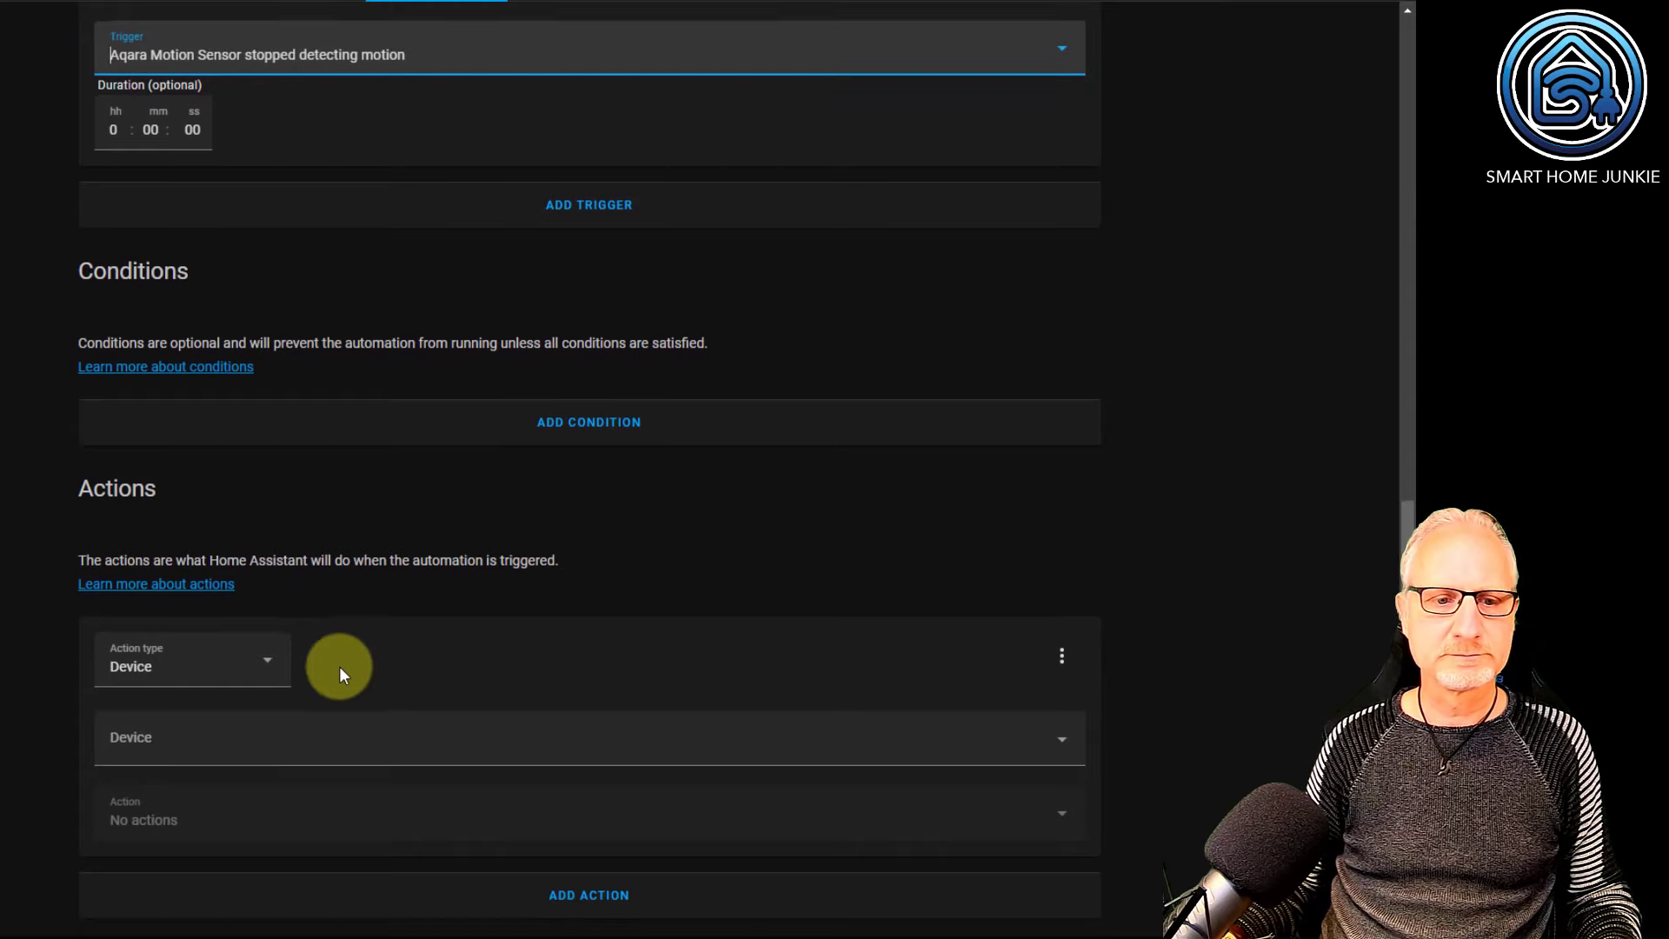
Add a device action that toggles the Ikea Light Bulb.
{"action": "left_click", "coordinate": [265, 741]}
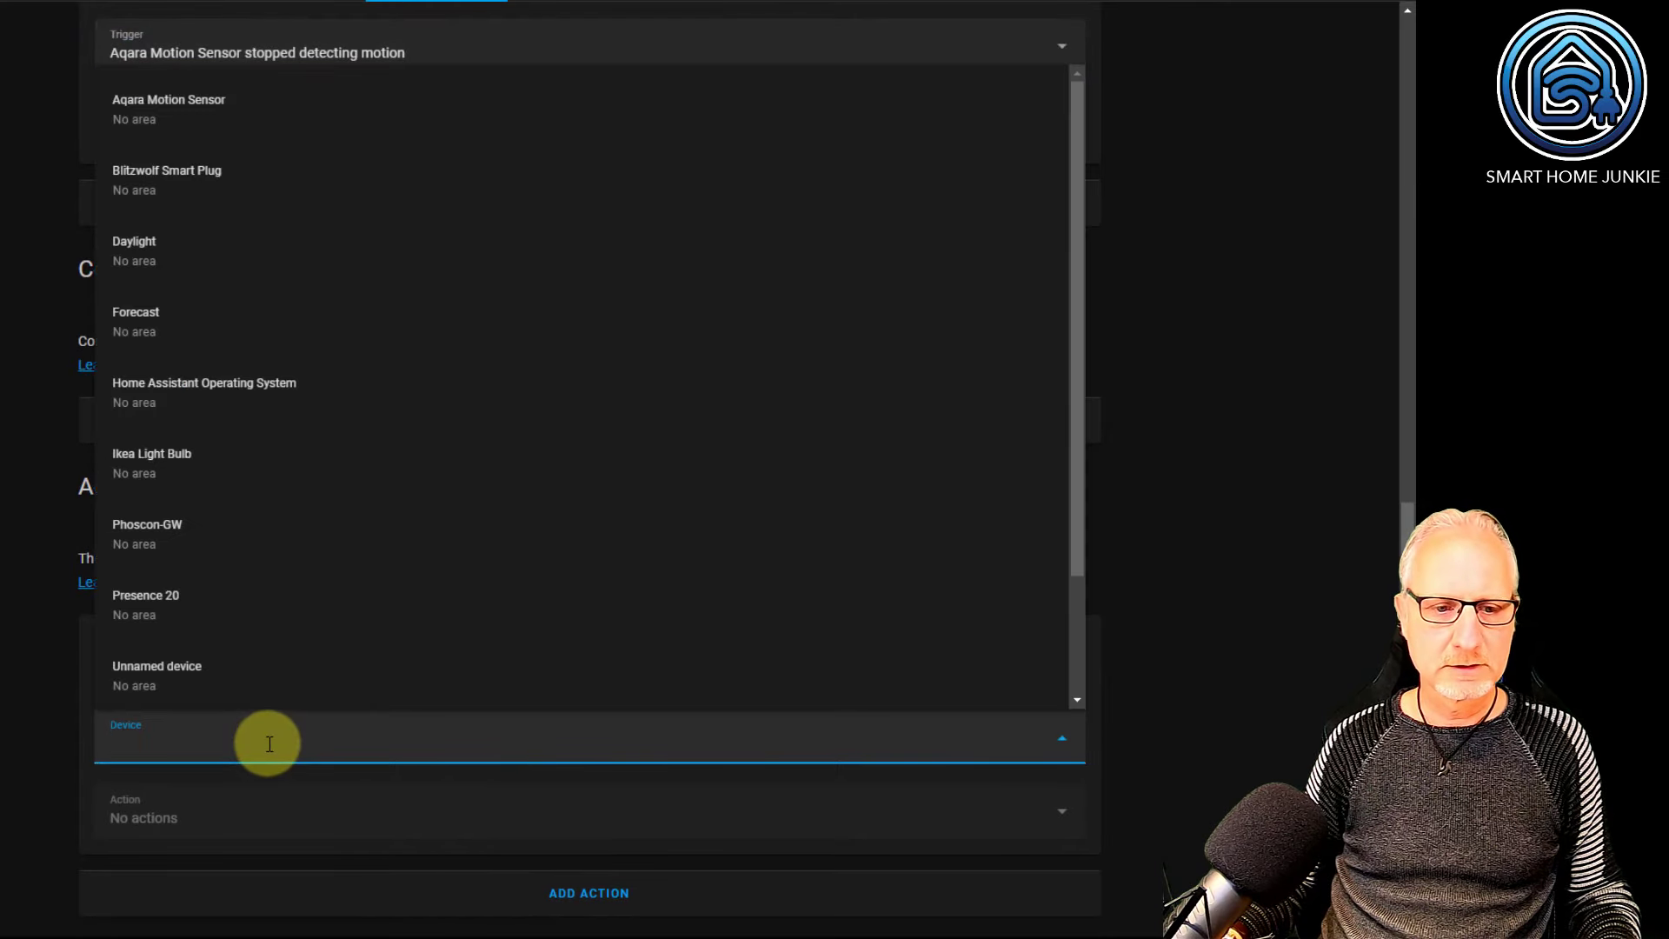
{"action": "type", "text": "ike"}
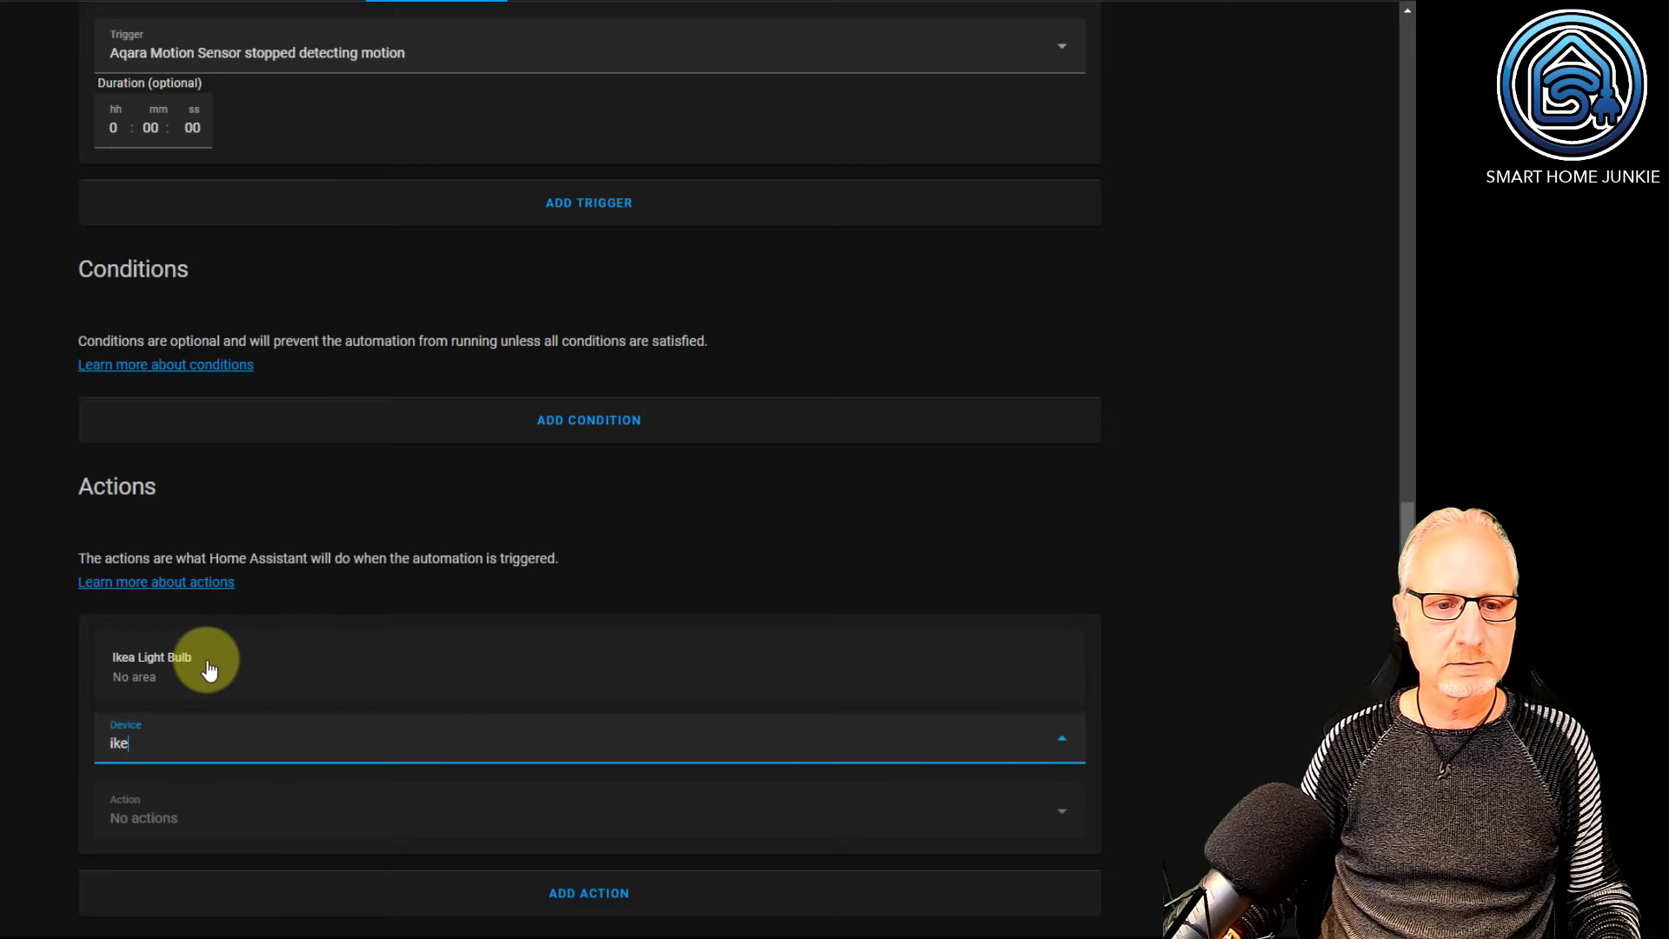
{"action": "left_click", "coordinate": [208, 665]}
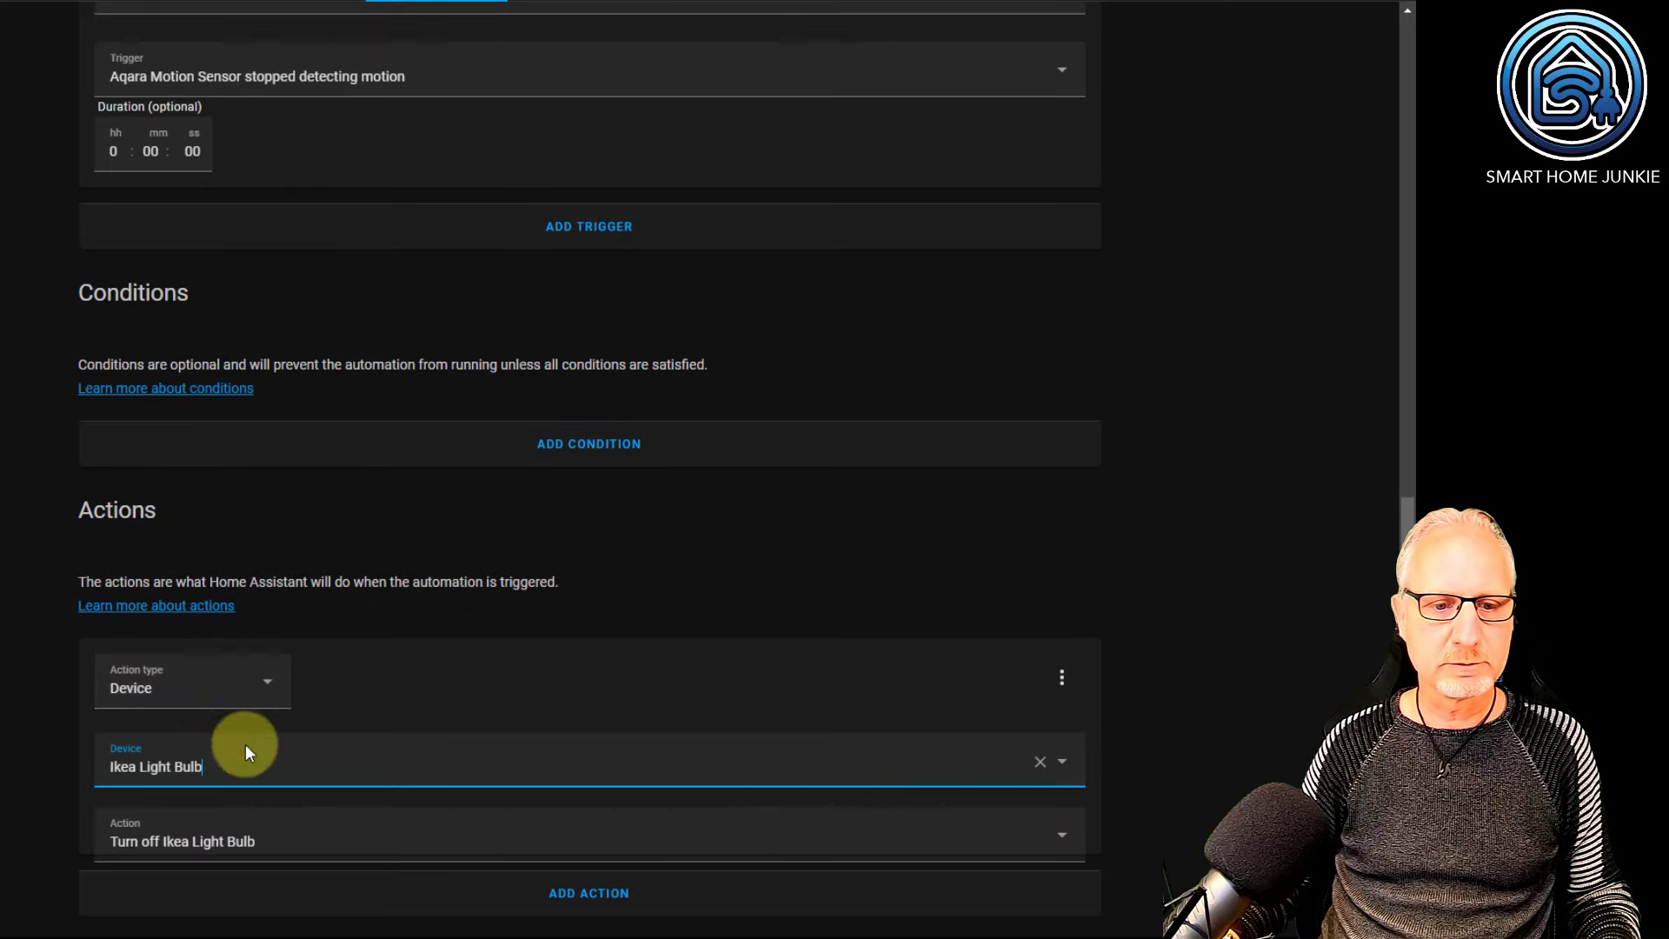
{"action": "left_click", "coordinate": [260, 840]}
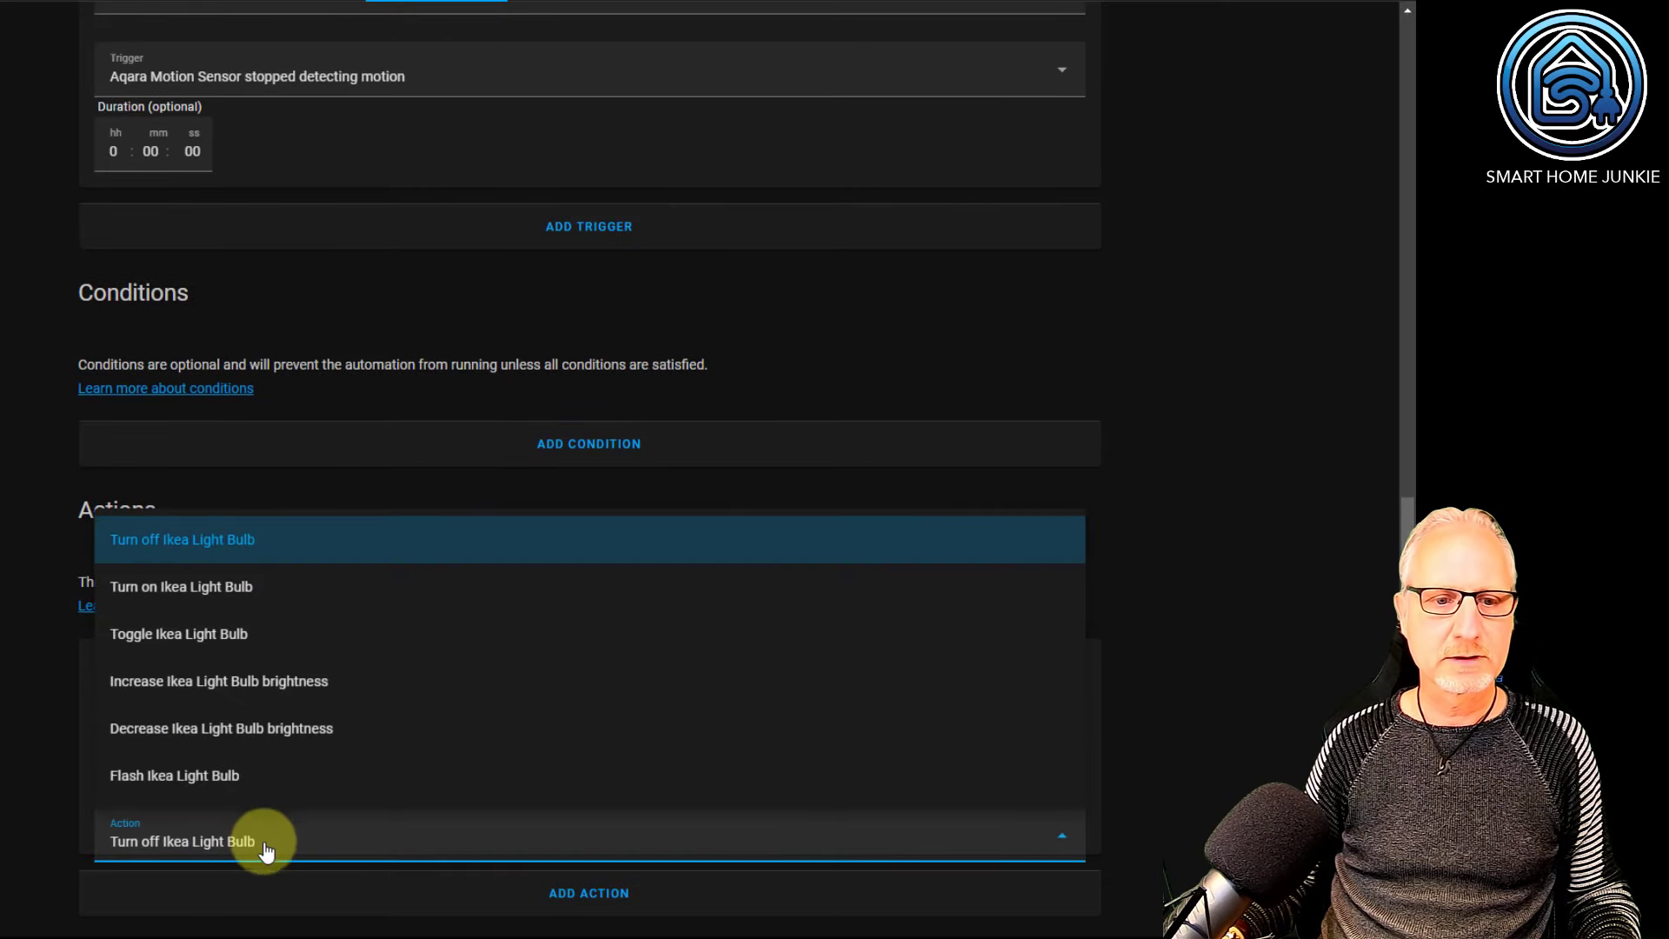
{"action": "left_click", "coordinate": [237, 654]}
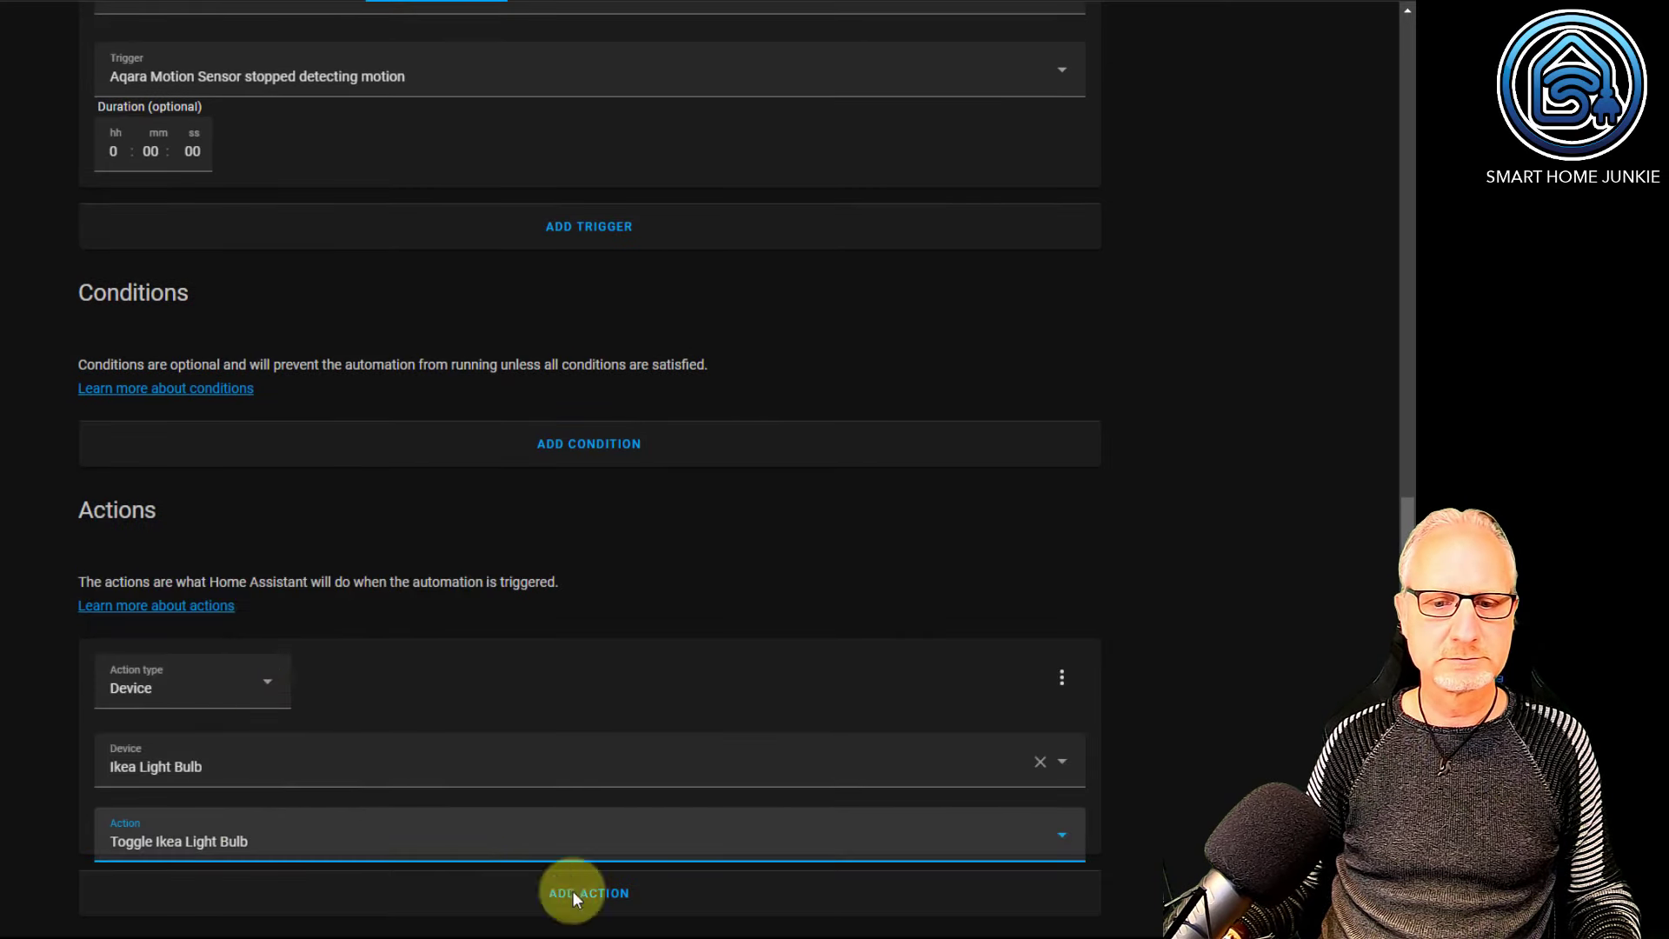
Add a second device action that toggles the Blitzwolf Smart Plug.
{"action": "left_click", "coordinate": [609, 904]}
{"action": "scroll", "coordinate": [477, 805], "scroll_direction": "down", "scroll_amount": 3}
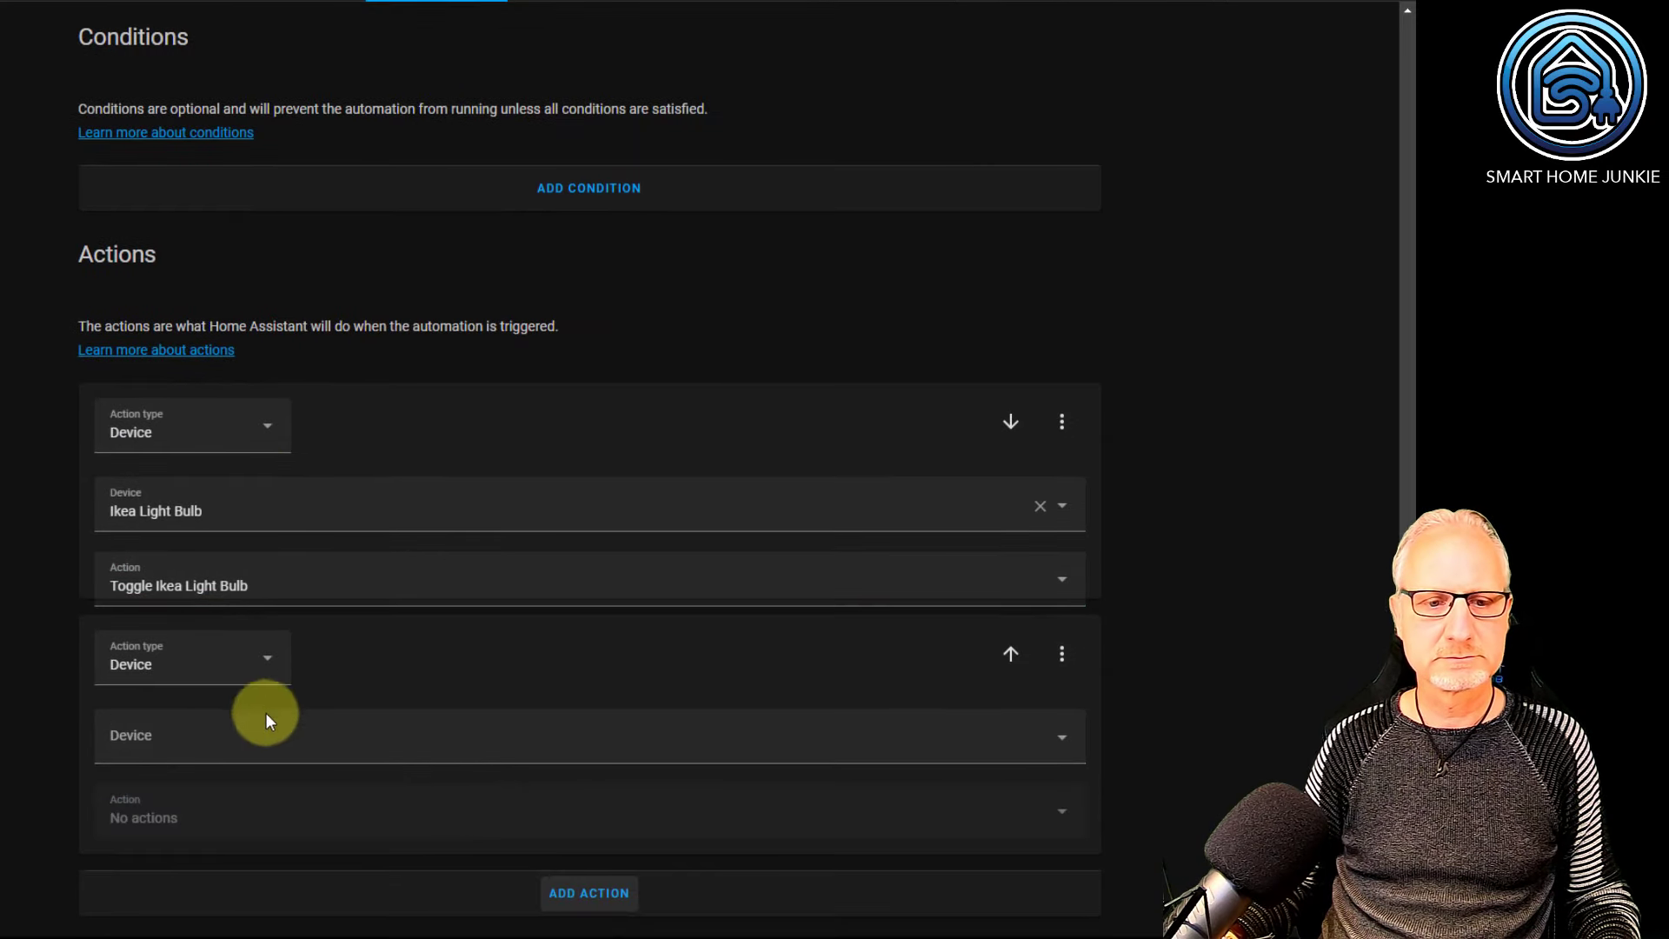
{"action": "left_click", "coordinate": [226, 733]}
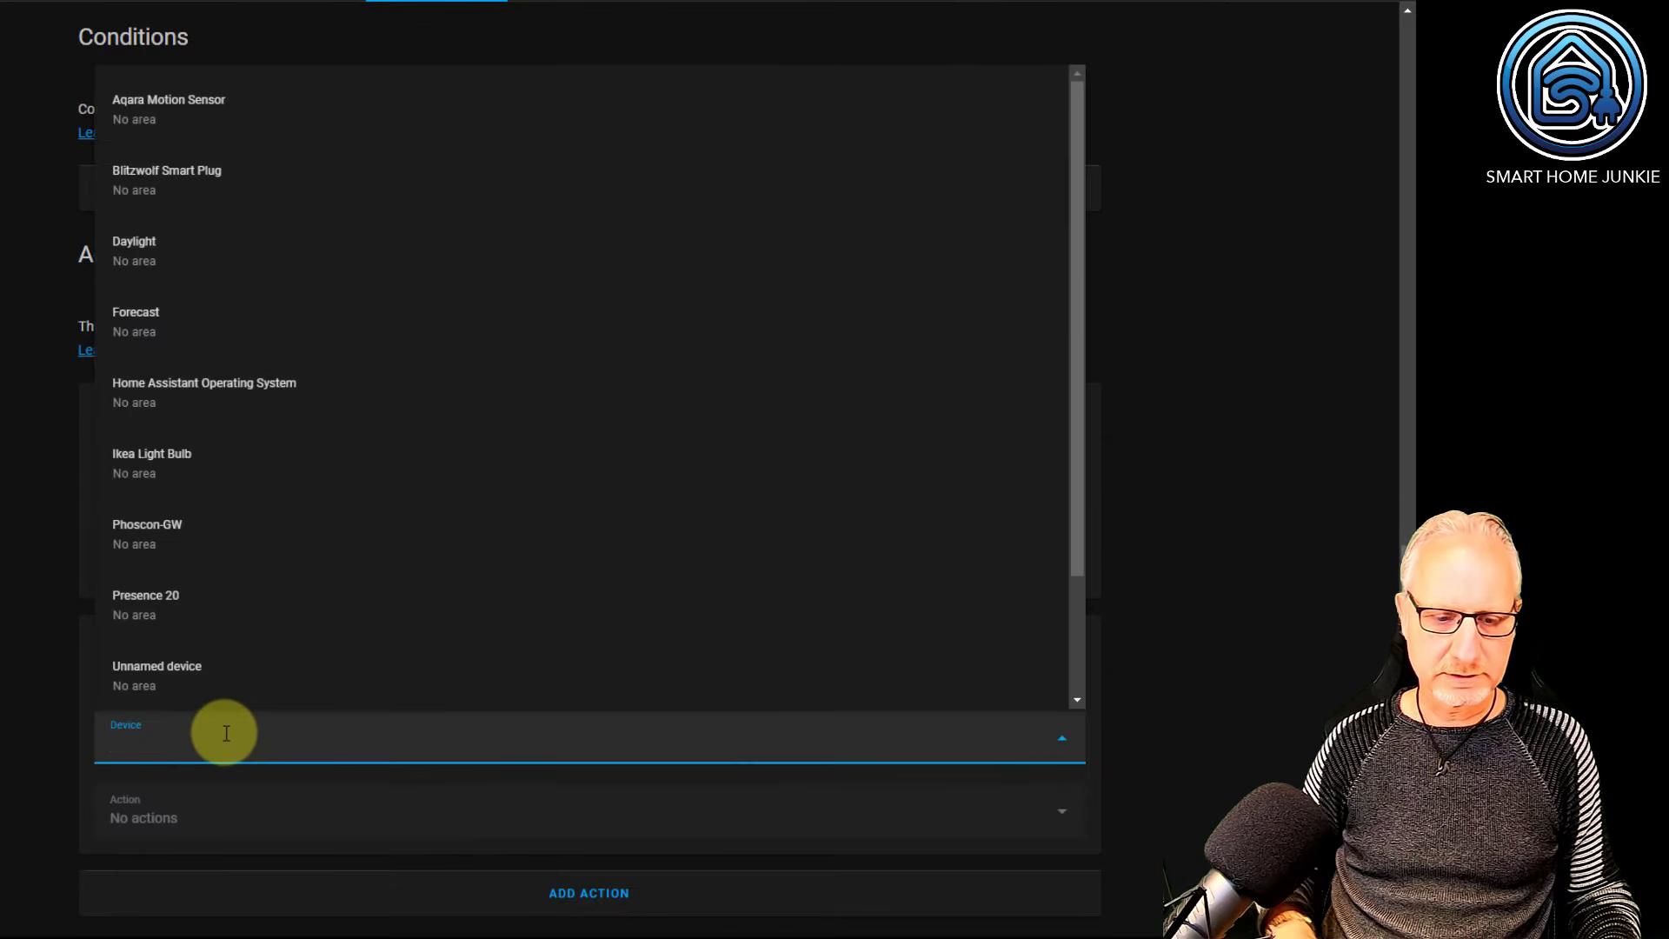
{"action": "type", "text": "blit"}
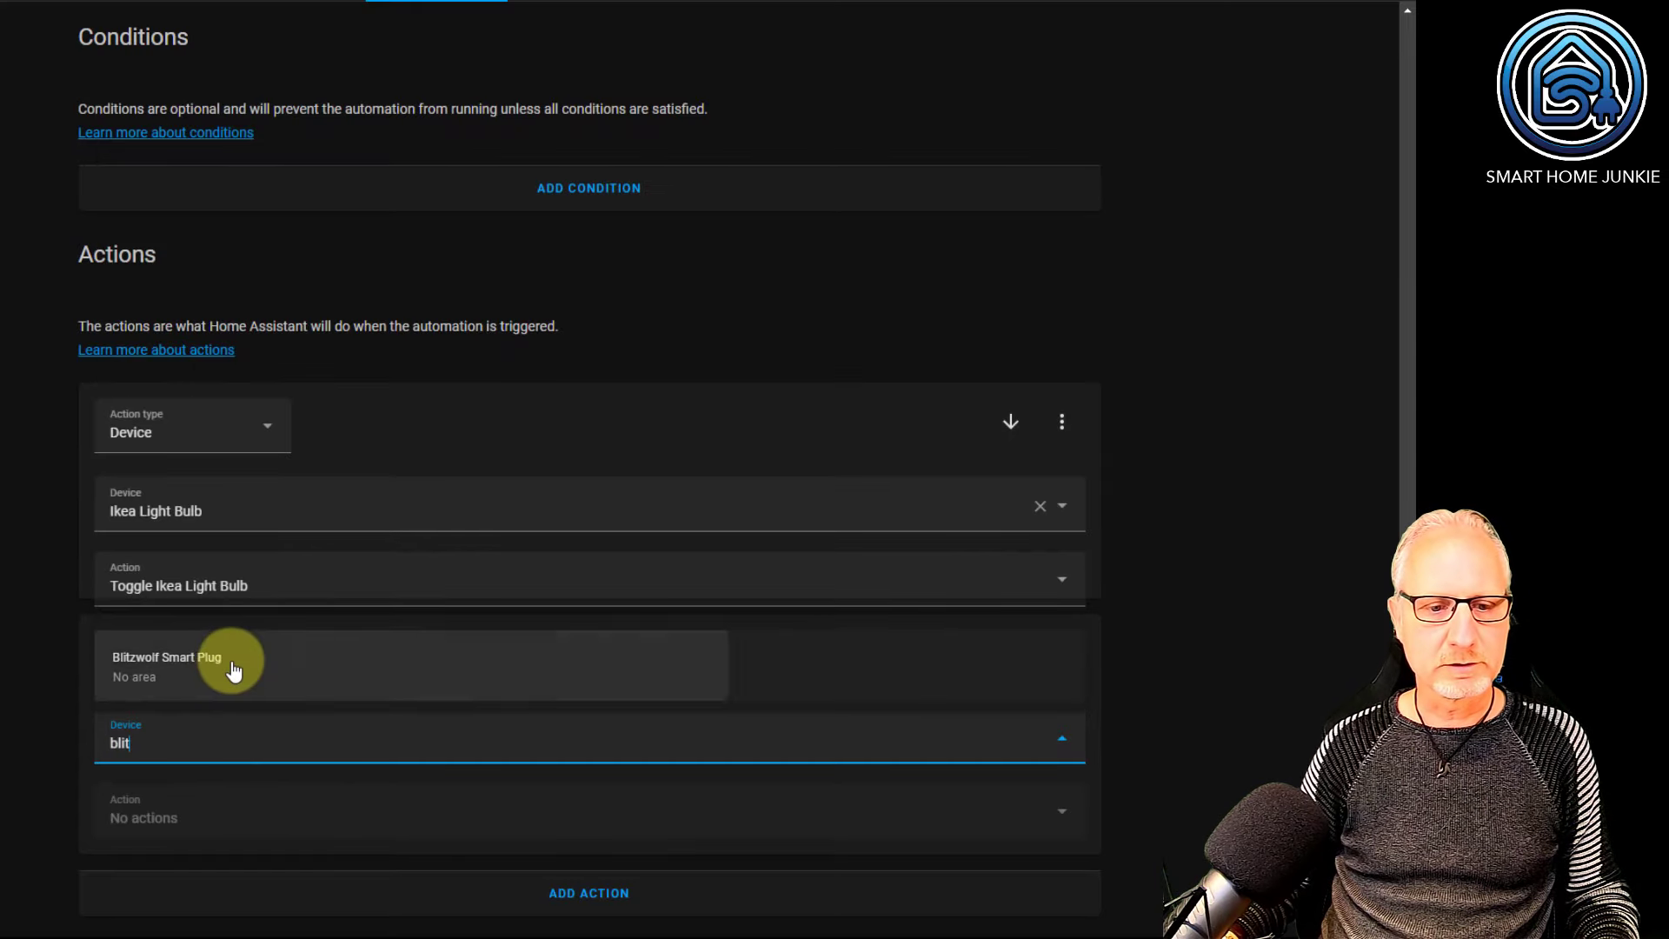
{"action": "left_click", "coordinate": [242, 664]}
{"action": "left_click", "coordinate": [261, 810]}
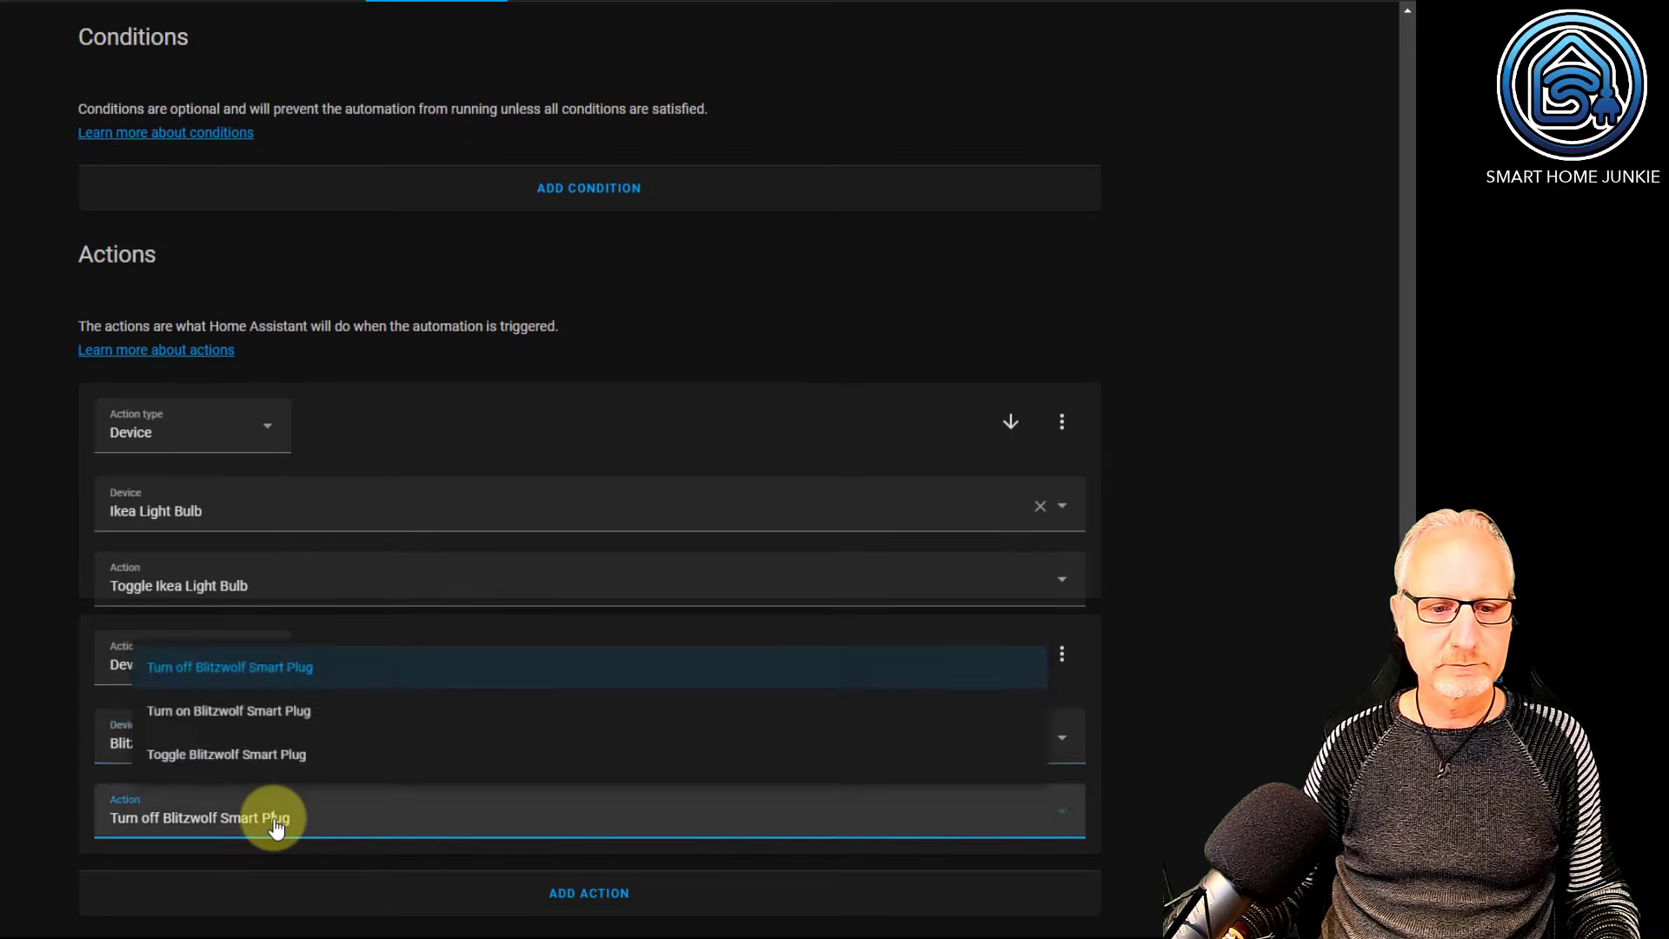
{"action": "left_click", "coordinate": [222, 752]}
Save the automation and return to the Overview dashboard's DECONZ view.
{"action": "left_click", "coordinate": [1331, 899]}
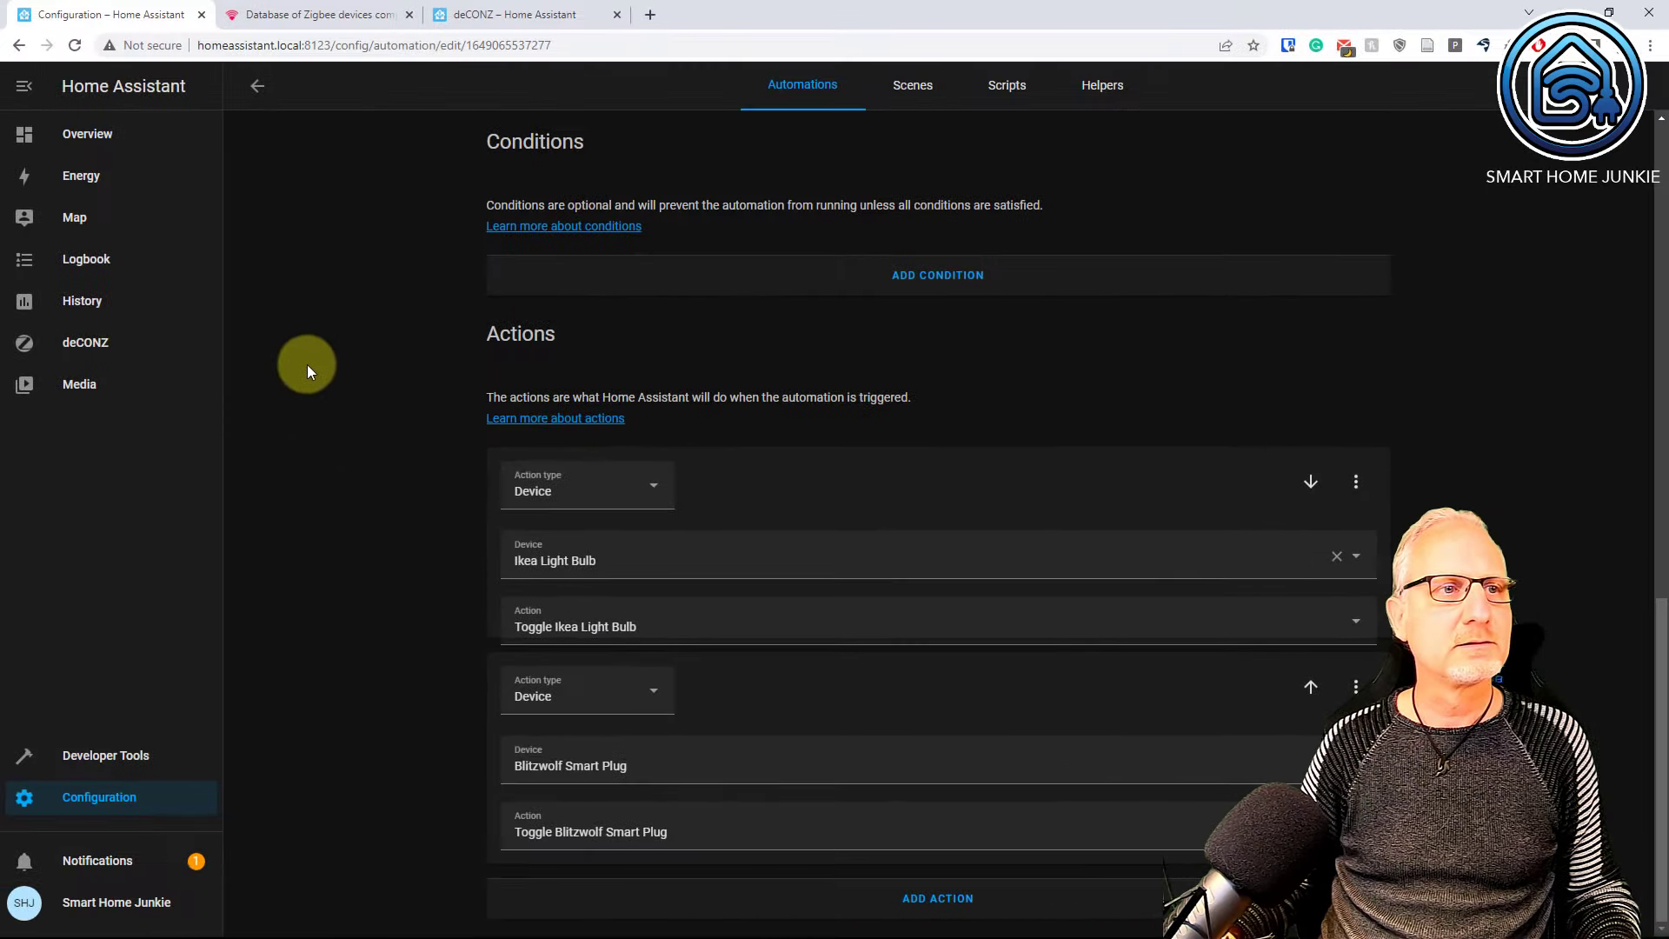
{"action": "left_click", "coordinate": [104, 136]}
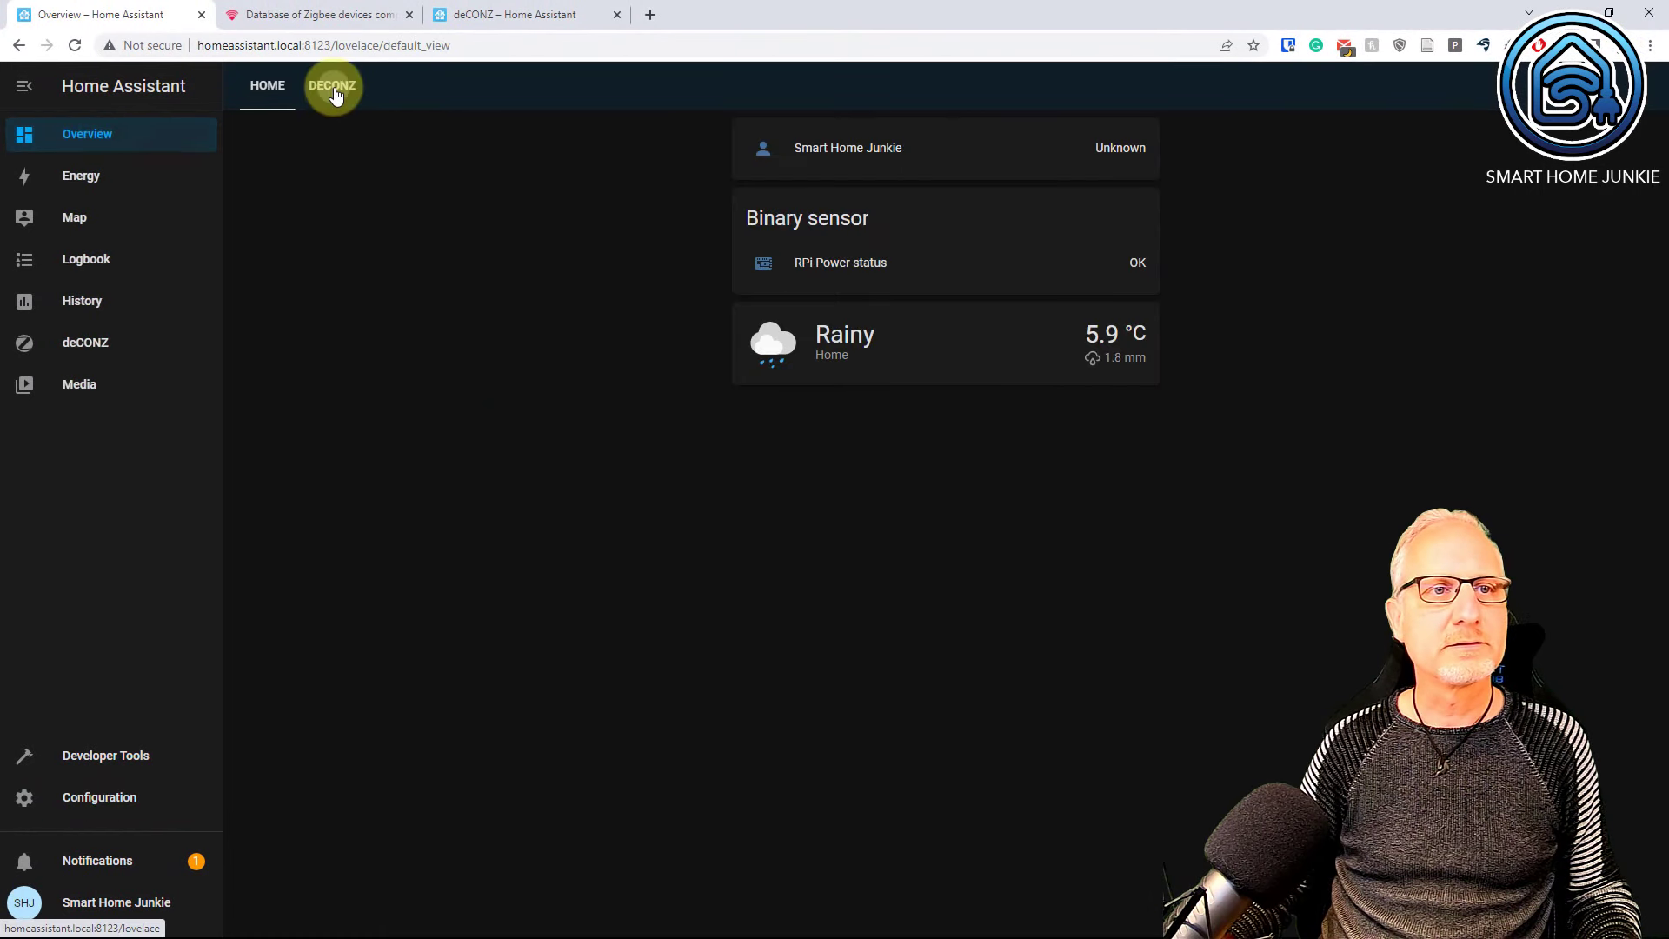
{"action": "left_click", "coordinate": [334, 87]}
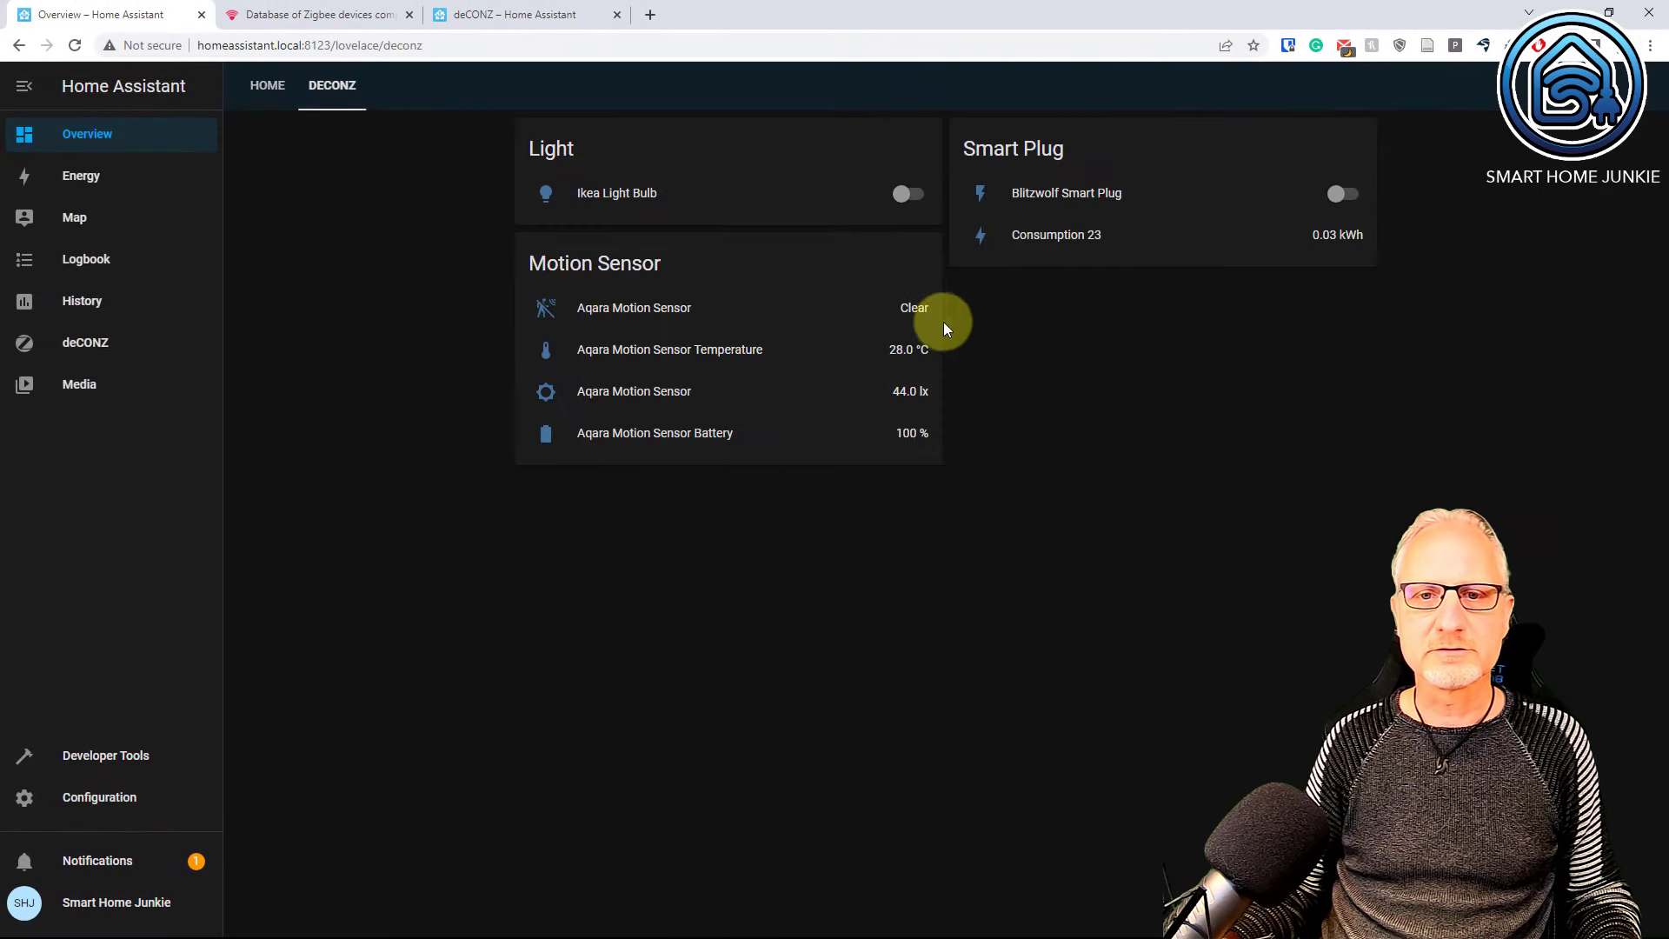